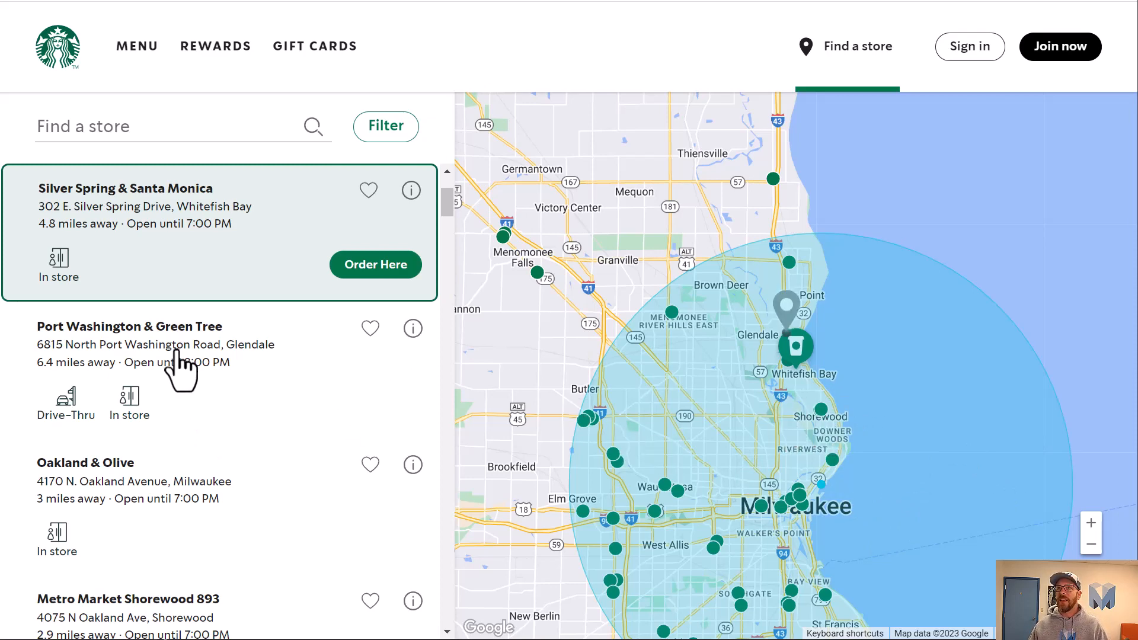
Browse the nearby stores in the store list, selecting several entries to compare them.
click(166, 382)
click(166, 355)
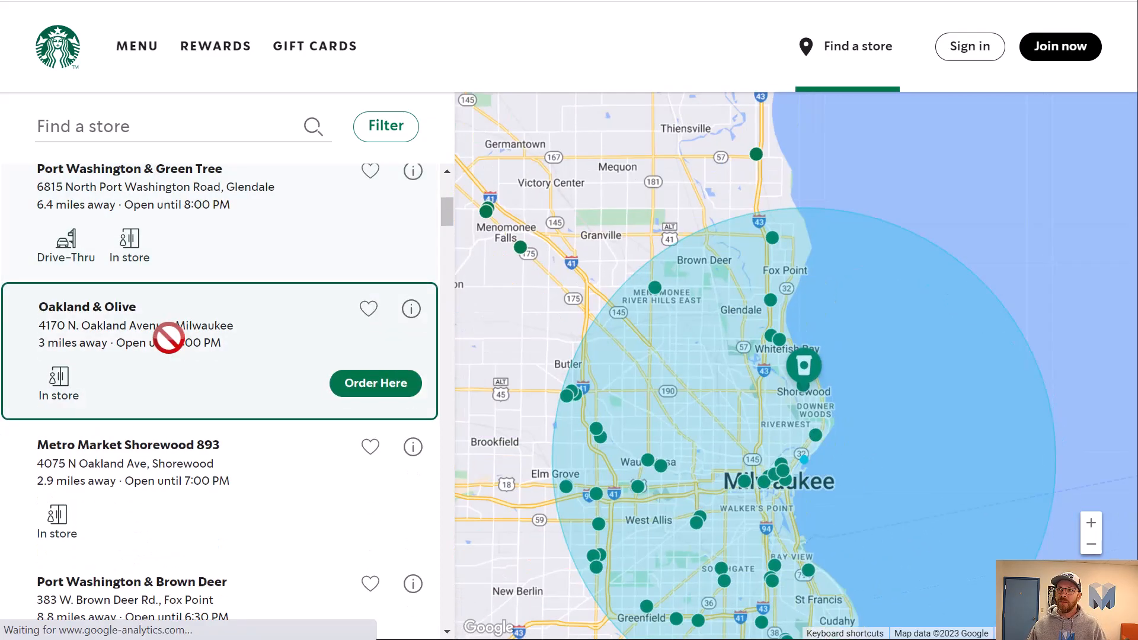
scroll(320, 249, up, 5)
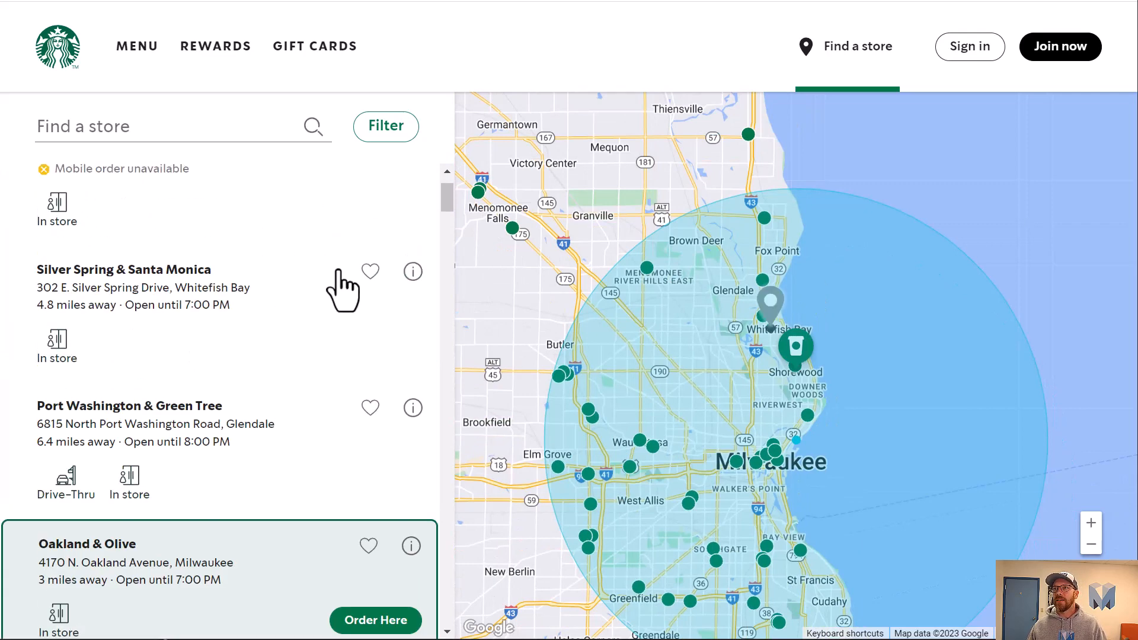
click(325, 295)
click(256, 364)
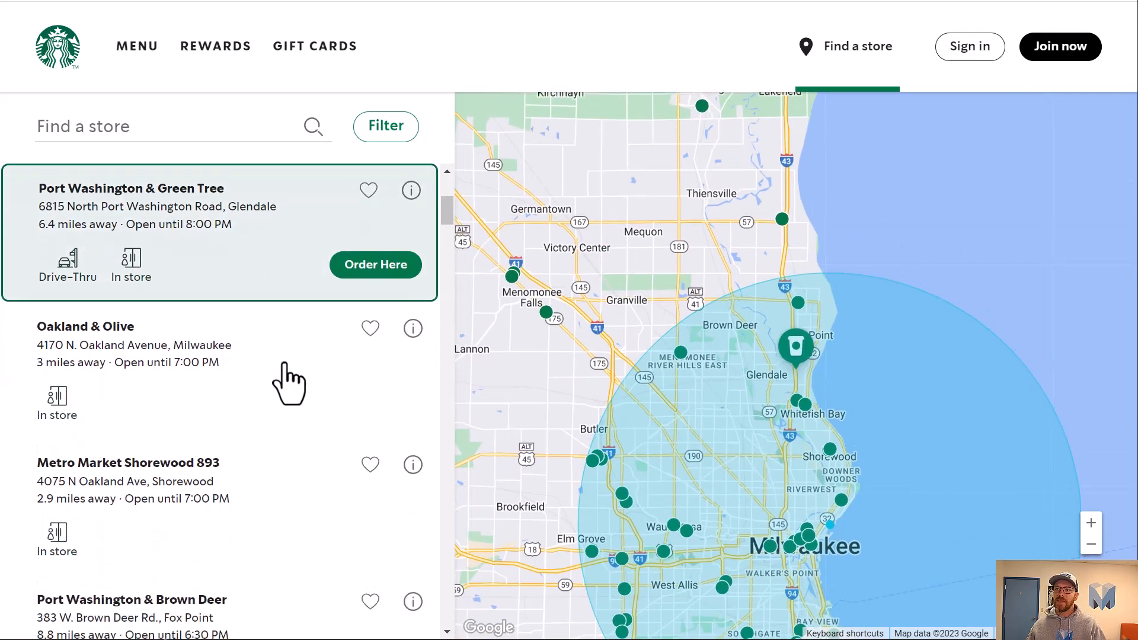
click(317, 355)
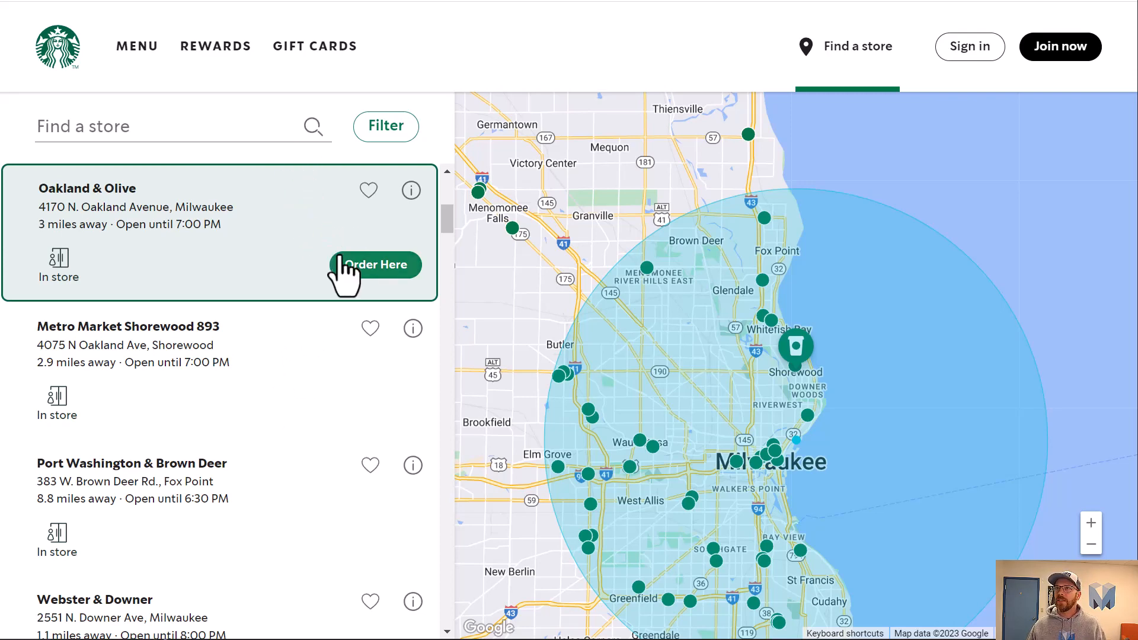
Try to add the Oakland & Olive store to favorites and cancel the sign-in dialog.
click(368, 190)
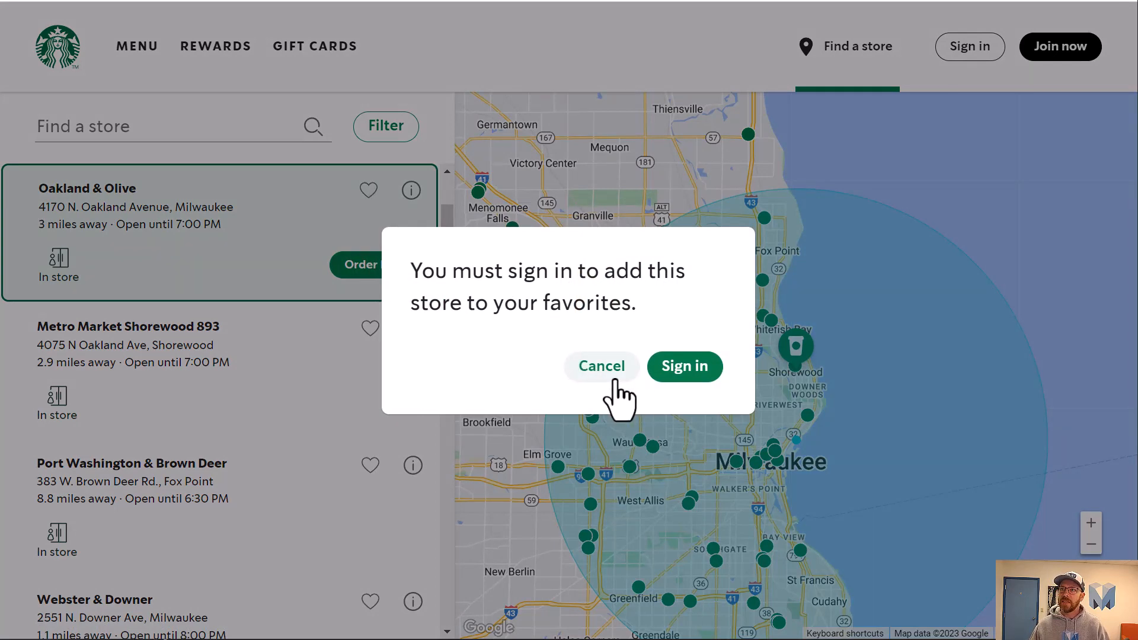
click(607, 377)
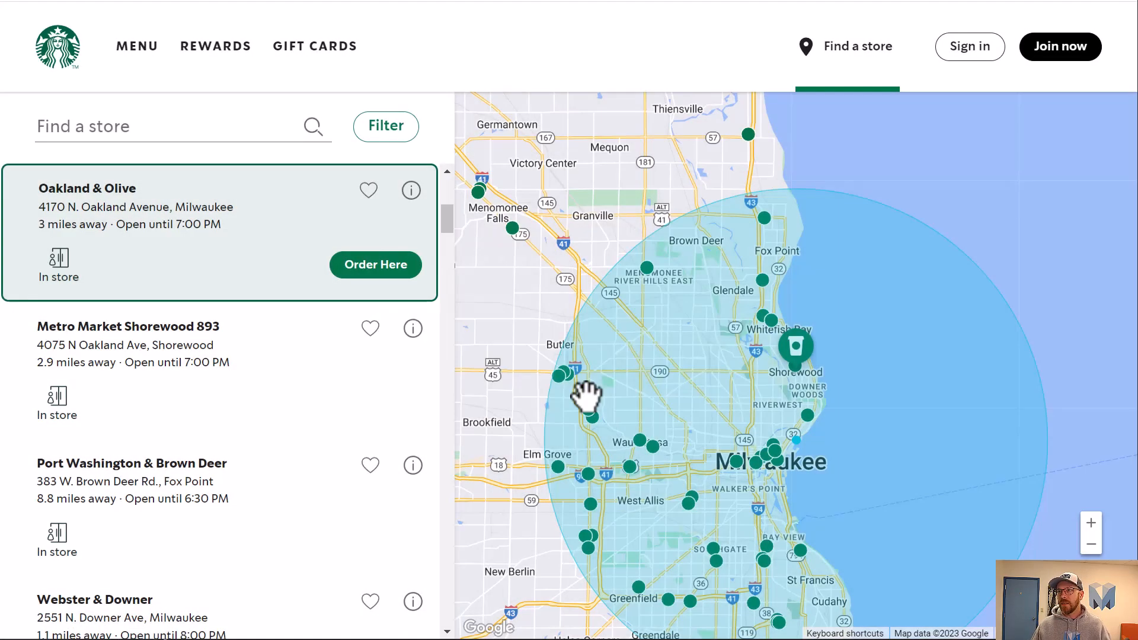
Open the Oakland & Olive store details, review its address and store hours, and close the details.
click(411, 195)
scroll(388, 255, down, 9)
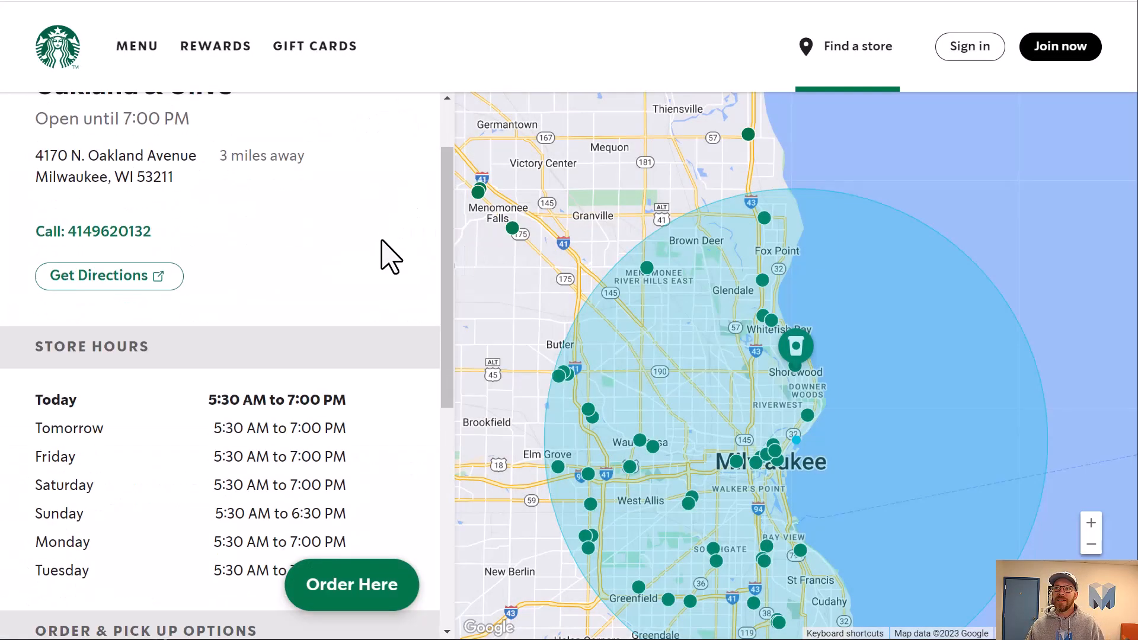
scroll(376, 317, up, 4)
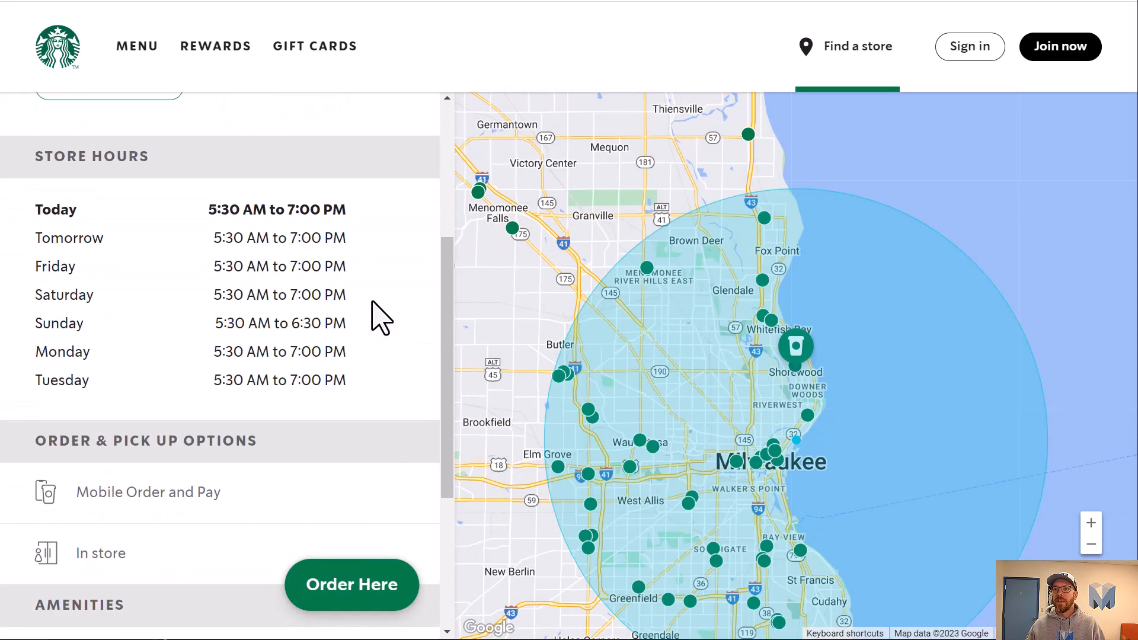
scroll(376, 317, down, 4)
scroll(241, 386, up, 9)
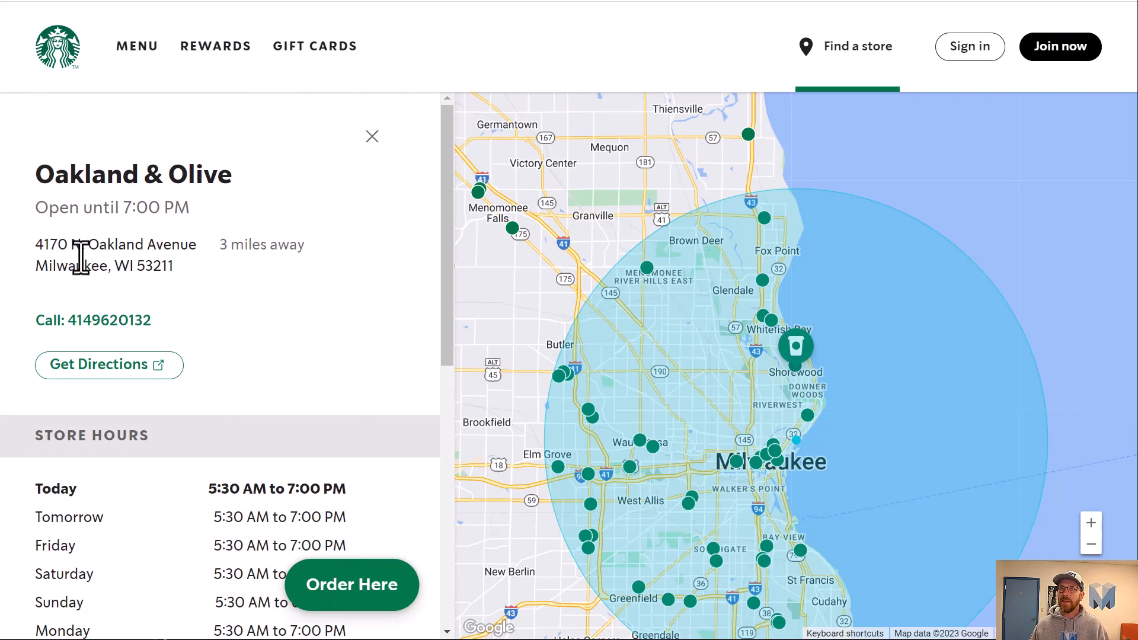
click(372, 137)
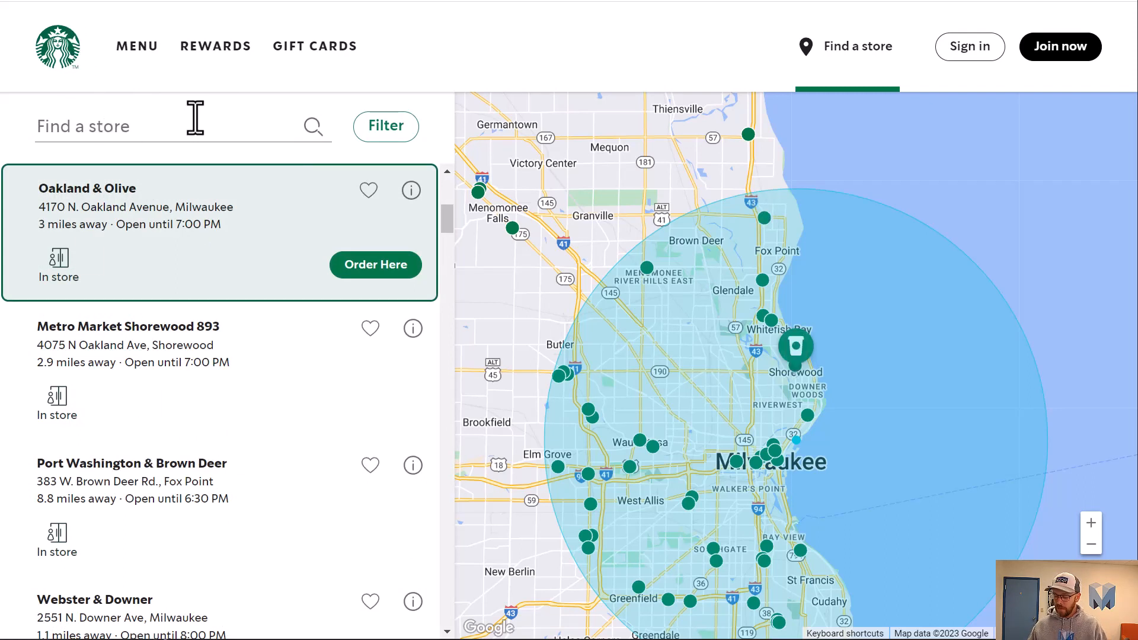
Search for stores near ZIP code 53211 and review the options in the Filters panel before closing it.
text(53211)
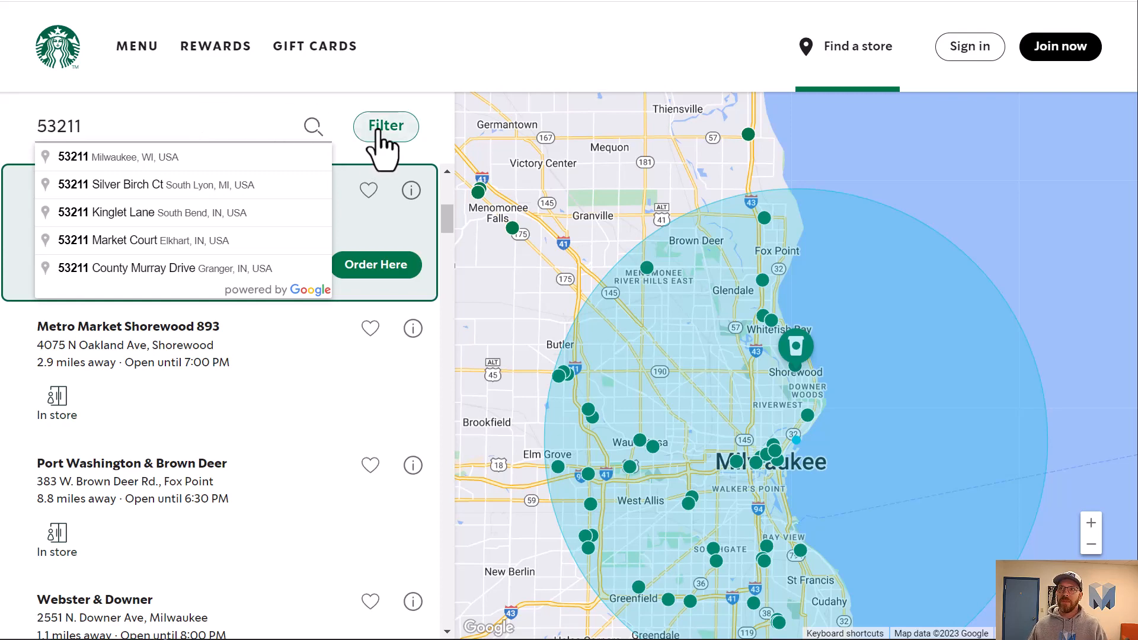
key(Return)
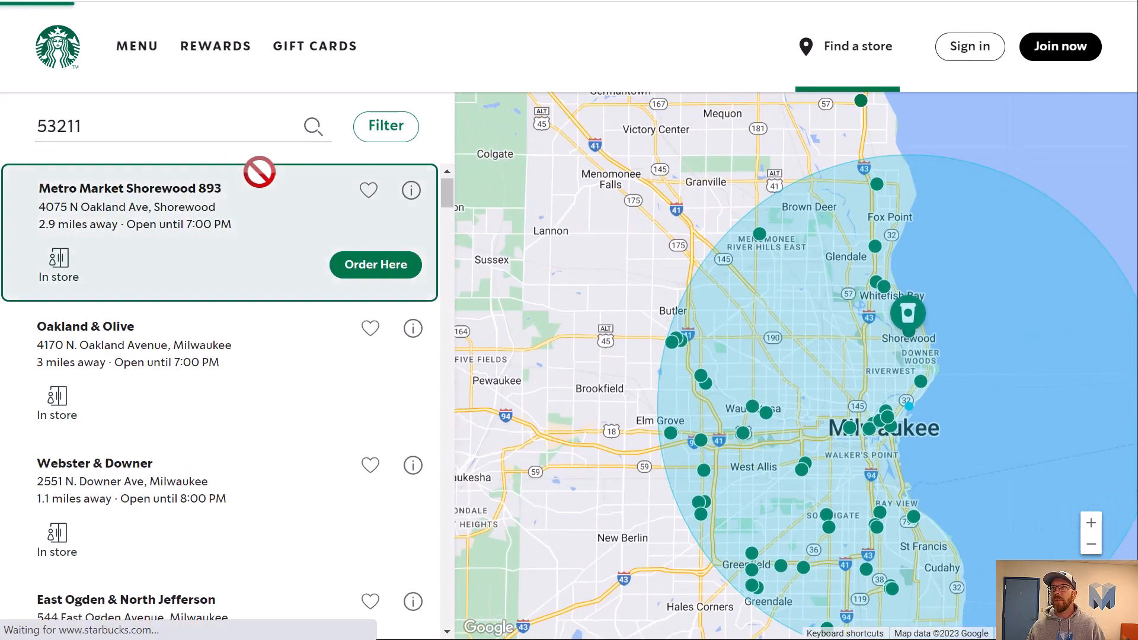
click(401, 135)
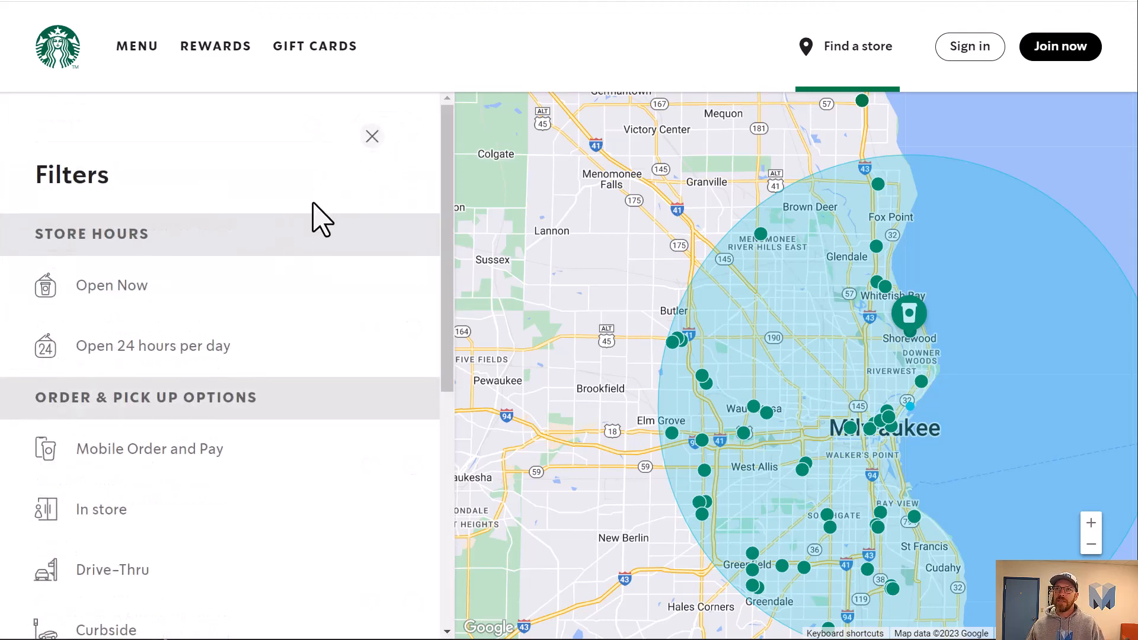
scroll(302, 294, down, 9)
scroll(292, 368, up, 9)
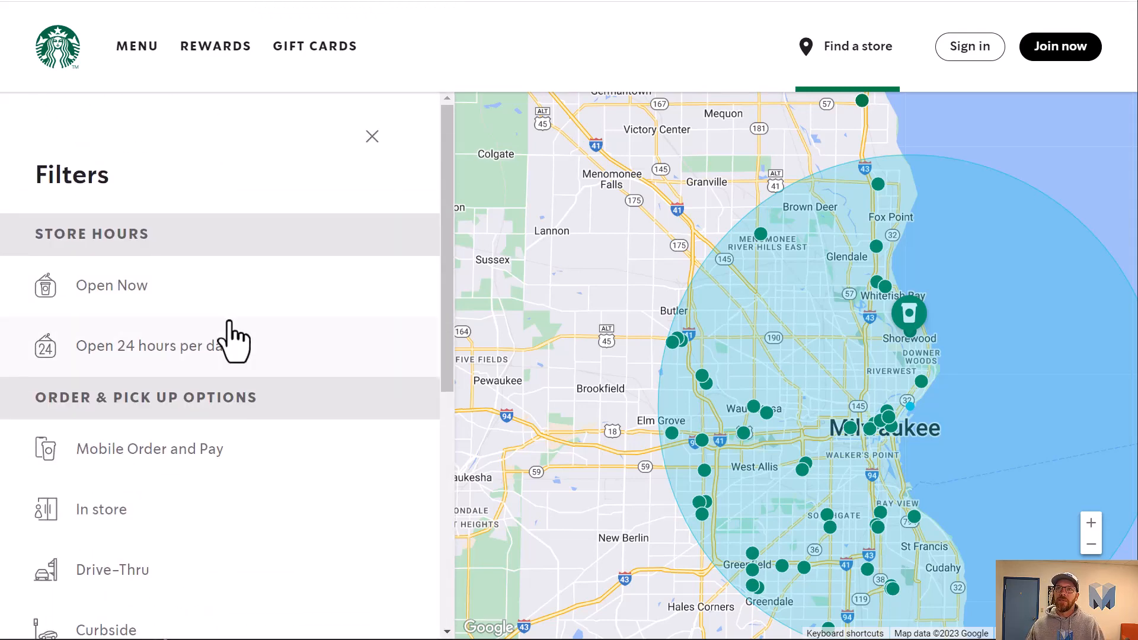
scroll(223, 330, down, 7)
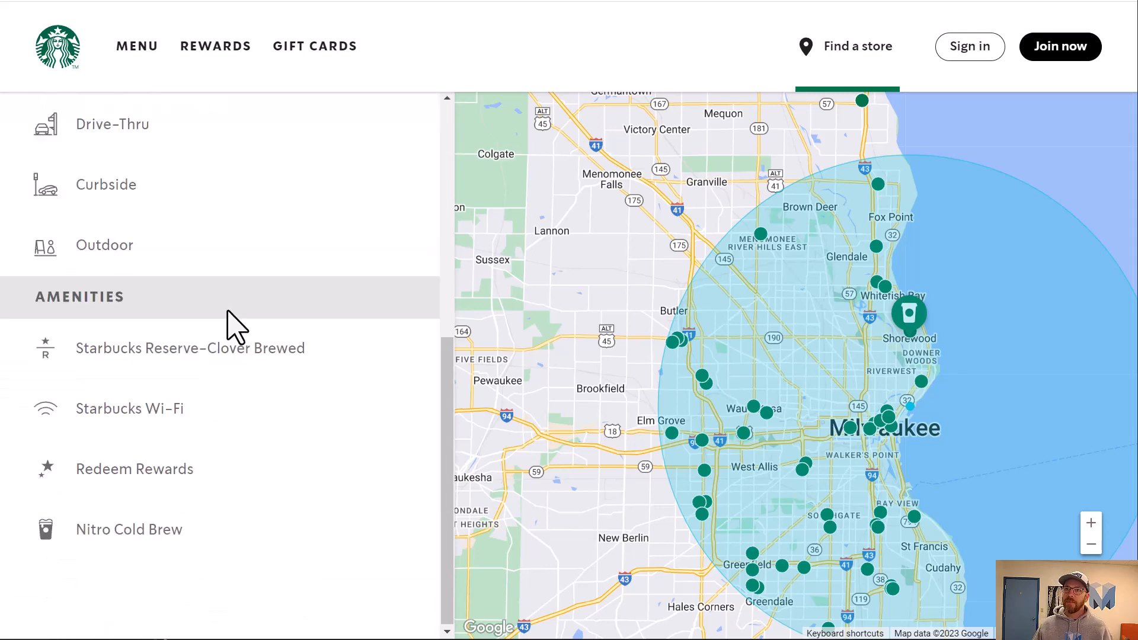
scroll(228, 311, up, 7)
click(368, 138)
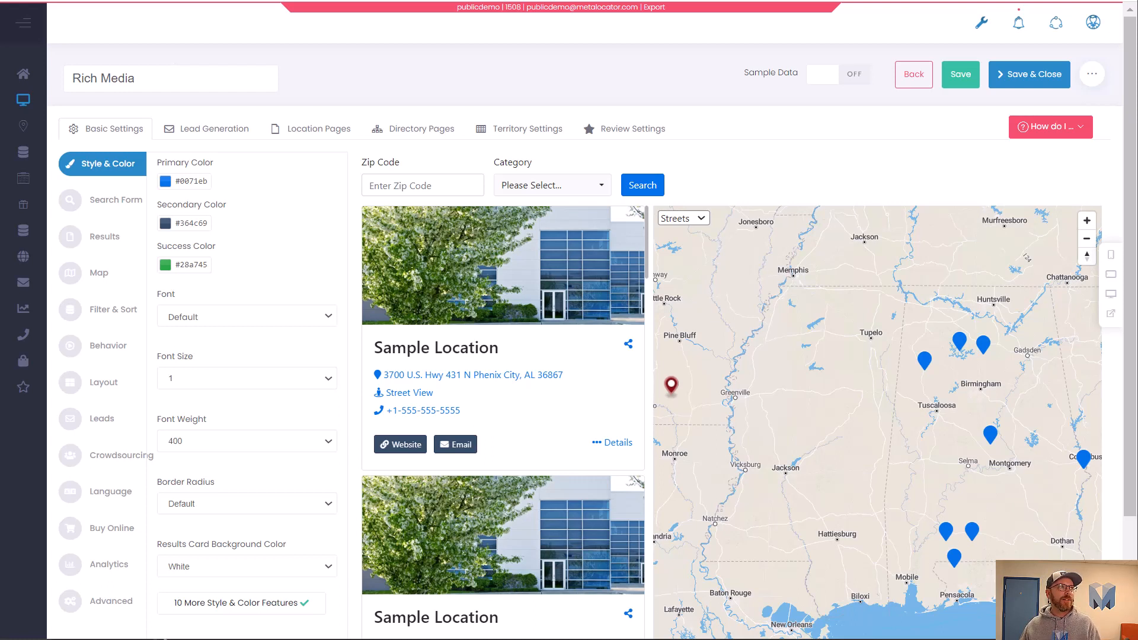
Switch to the locator settings and set the primary color to #00754a and the secondary color to #7a7a7a.
click(178, 180)
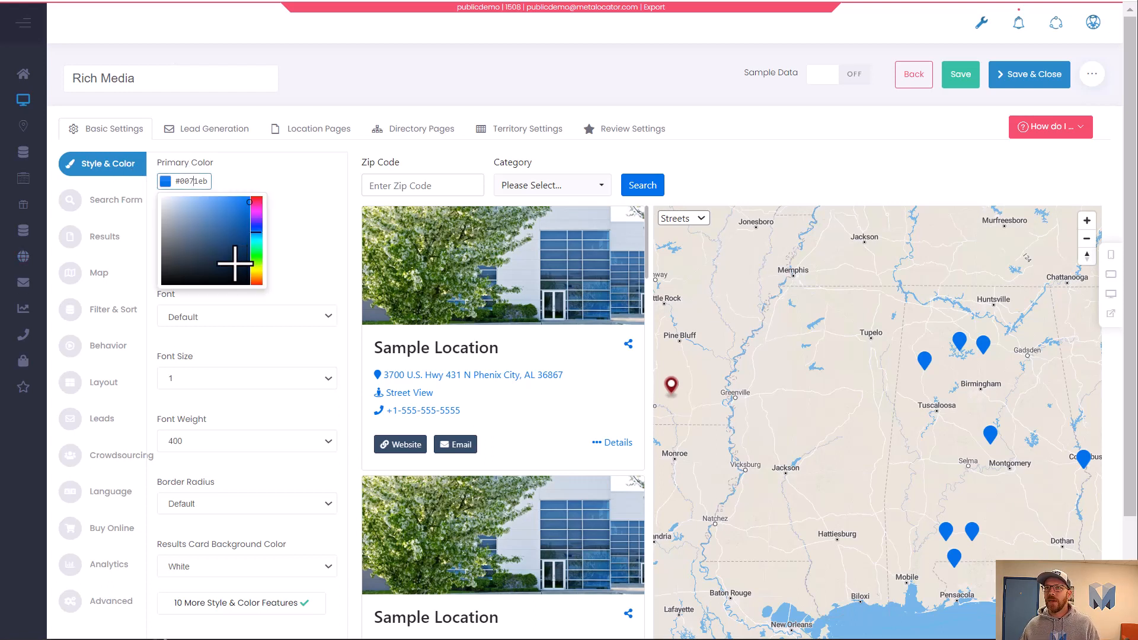
text(#00754a)
click(271, 208)
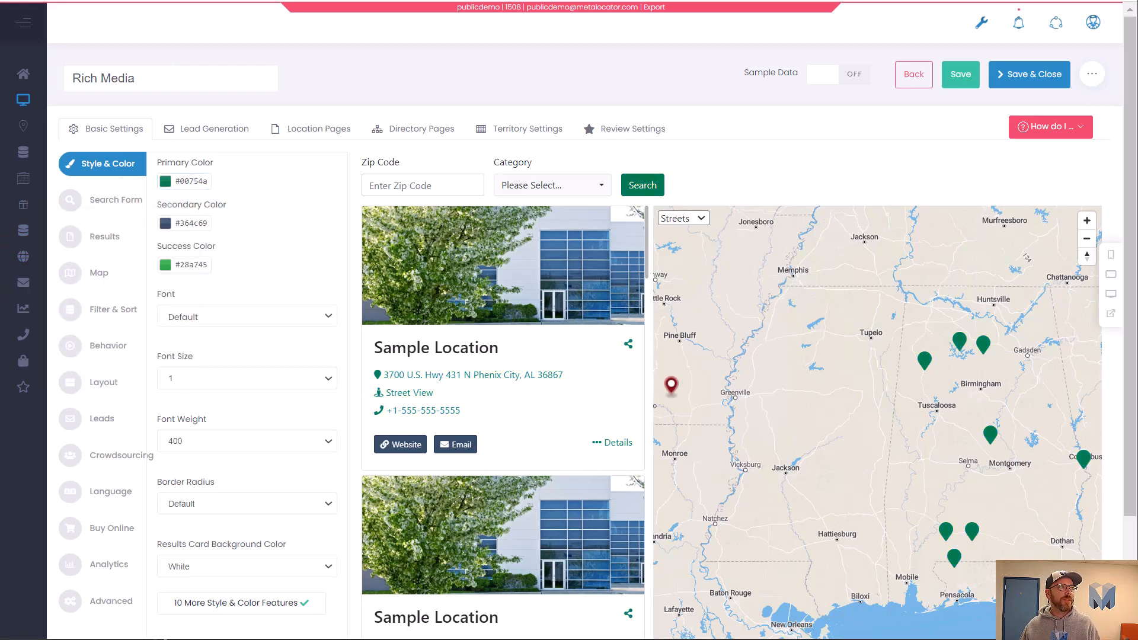
click(202, 223)
text(#7a7a7a)
click(271, 235)
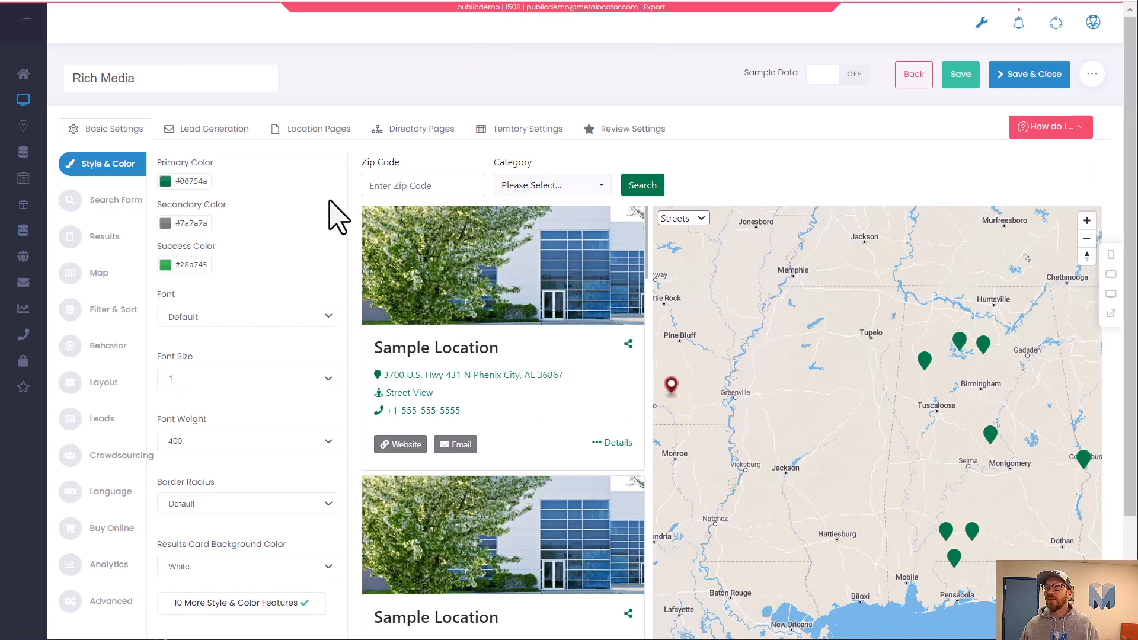
Set the locator font to Open Sans.
click(116, 199)
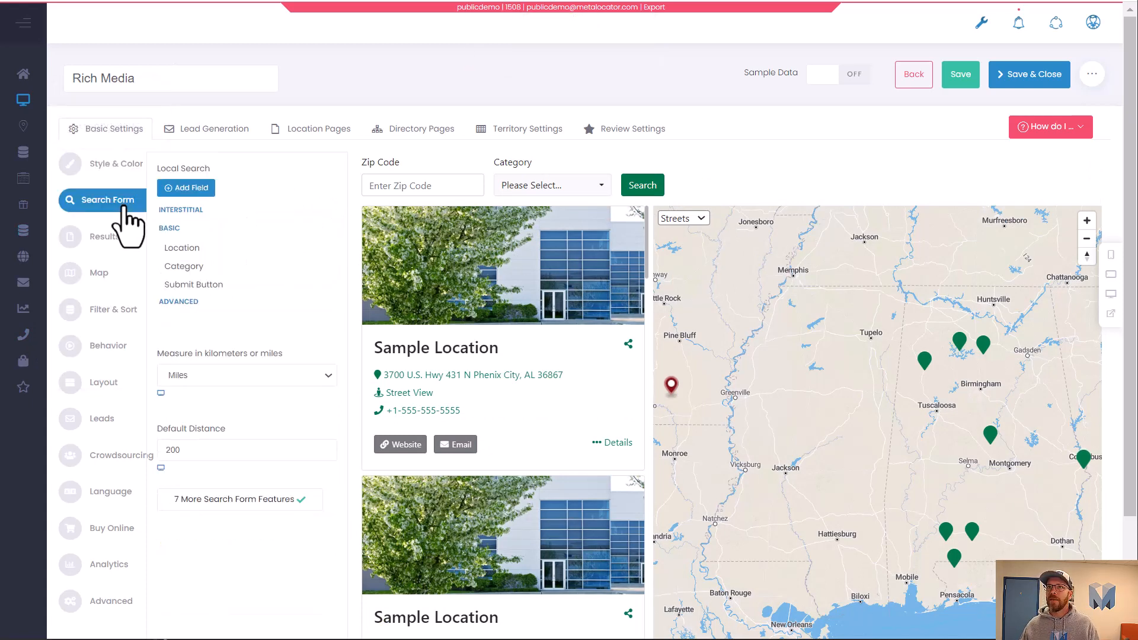
click(130, 172)
click(277, 320)
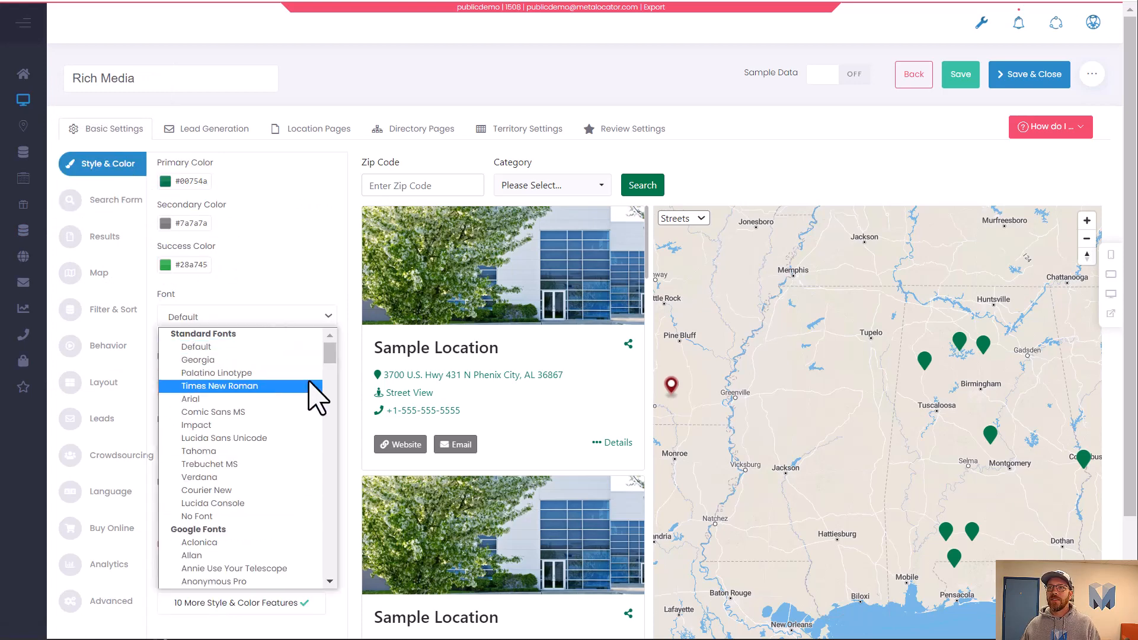
scroll(290, 459, down, 20)
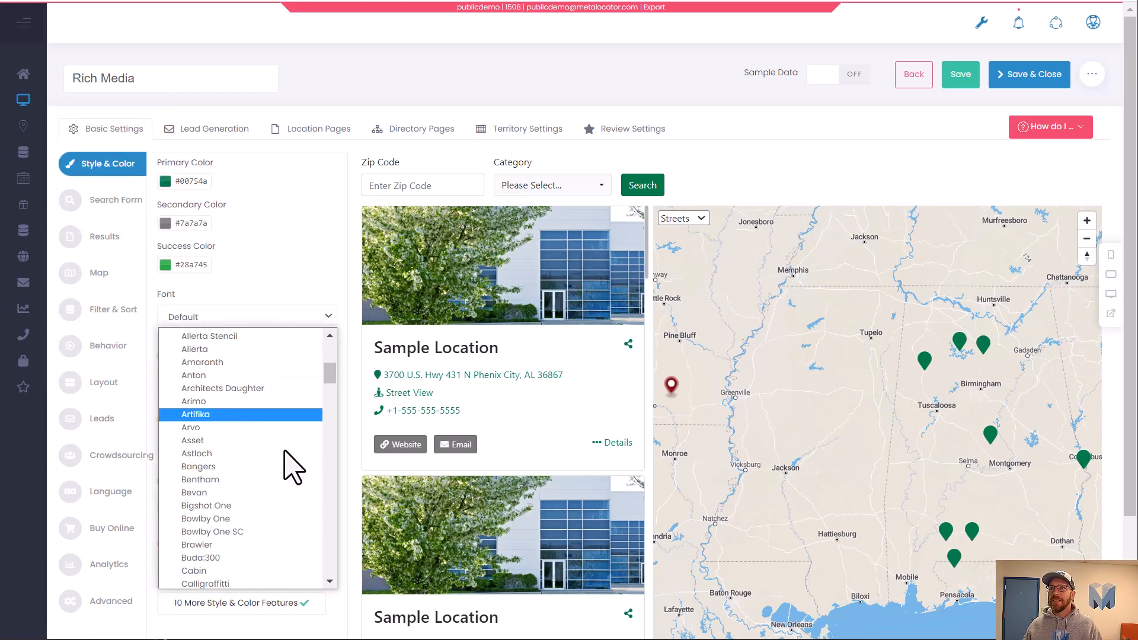
scroll(320, 454, down, 20)
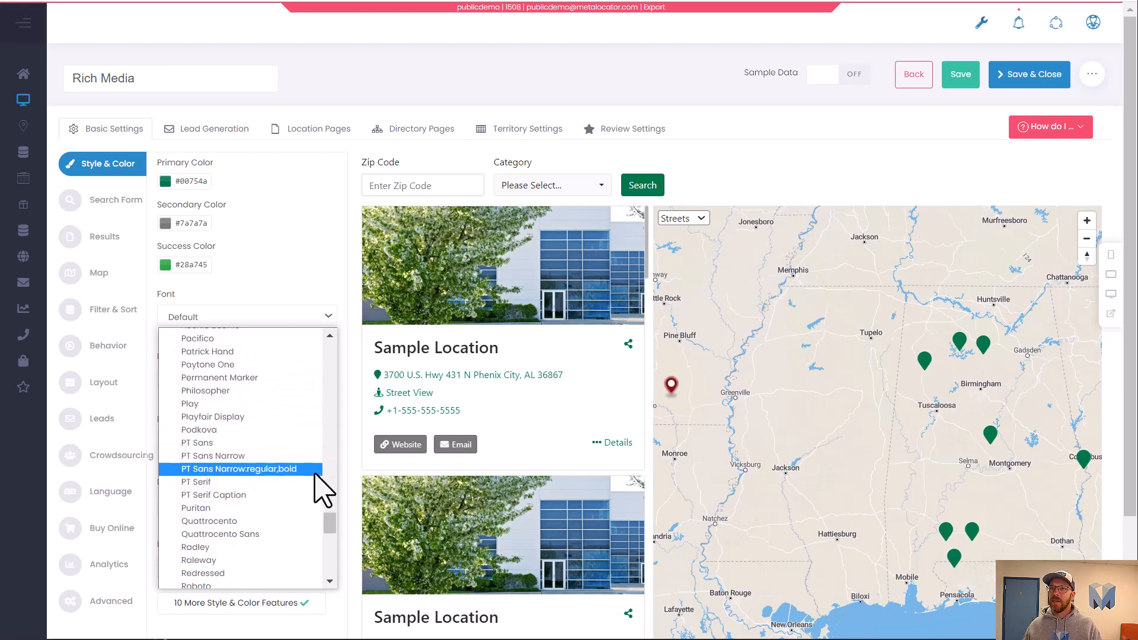
scroll(299, 504, up, 10)
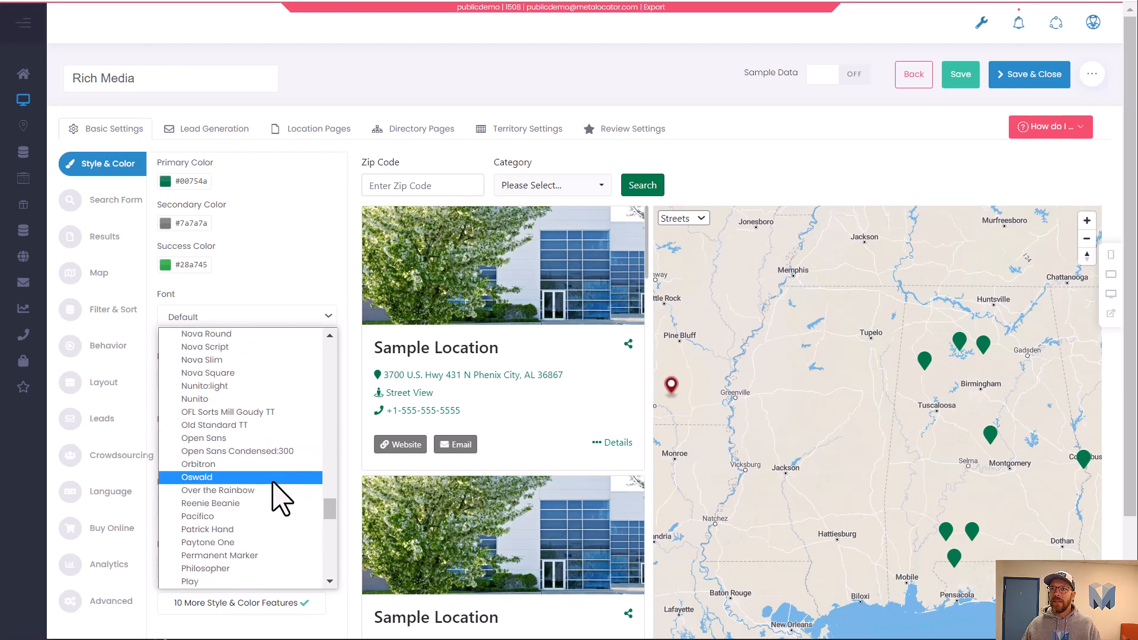
click(206, 438)
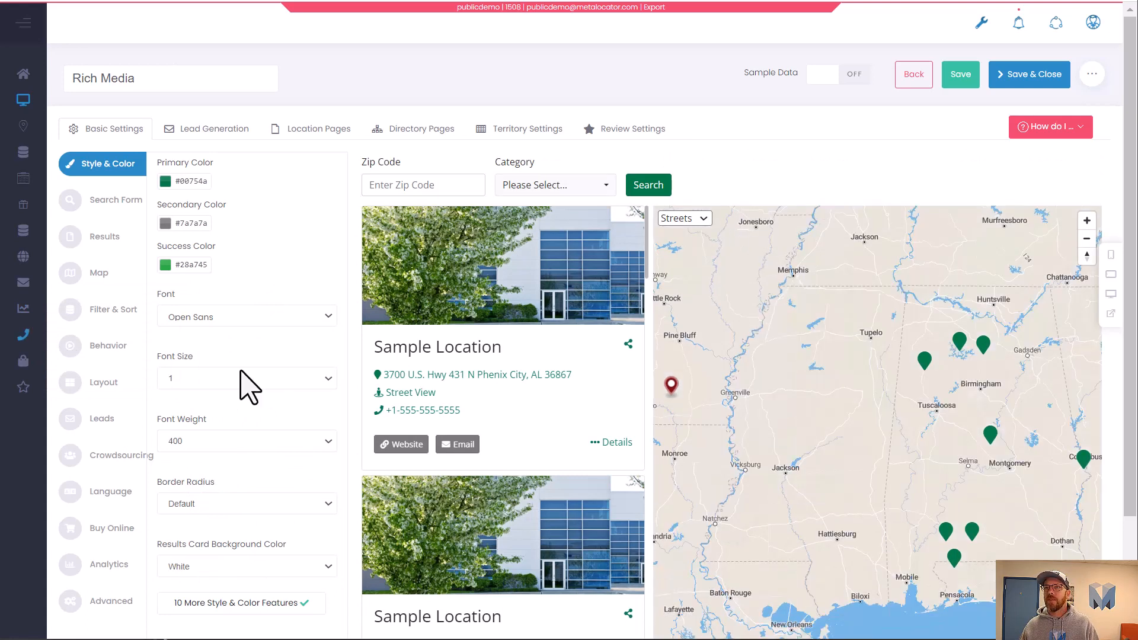
Set the font size to 0.8 and the border radius to 1.3.
click(249, 379)
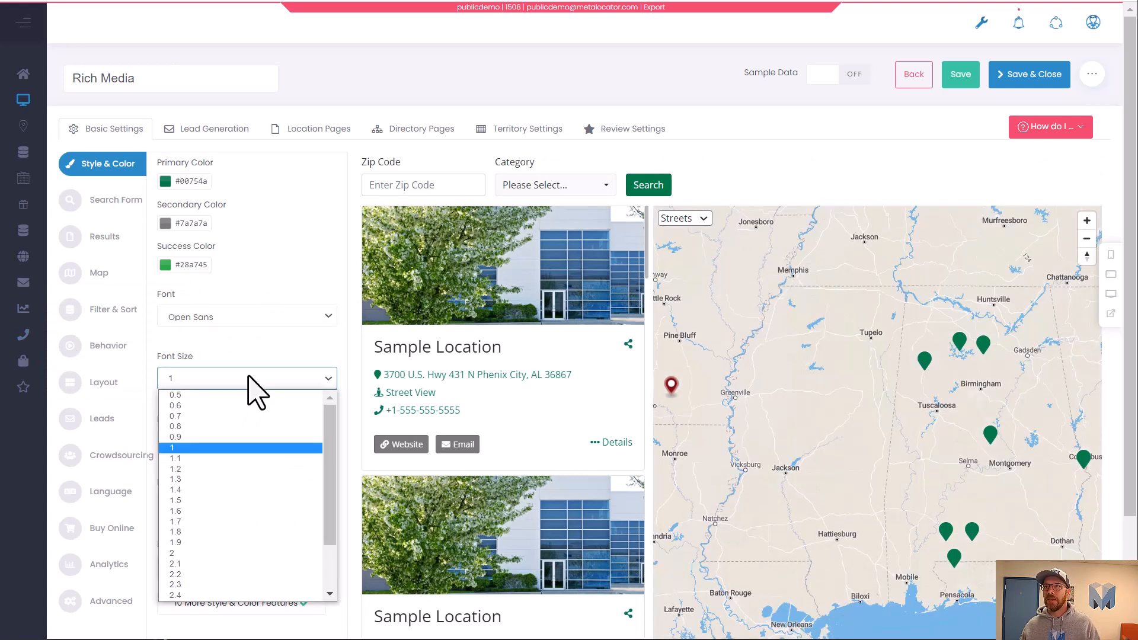
click(236, 427)
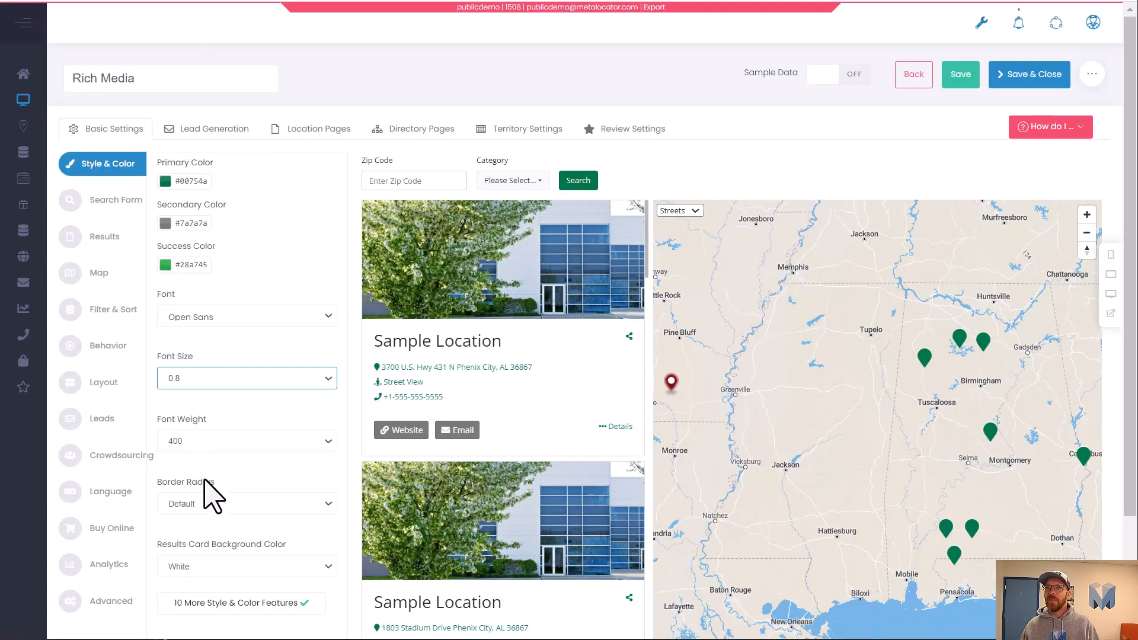
click(207, 502)
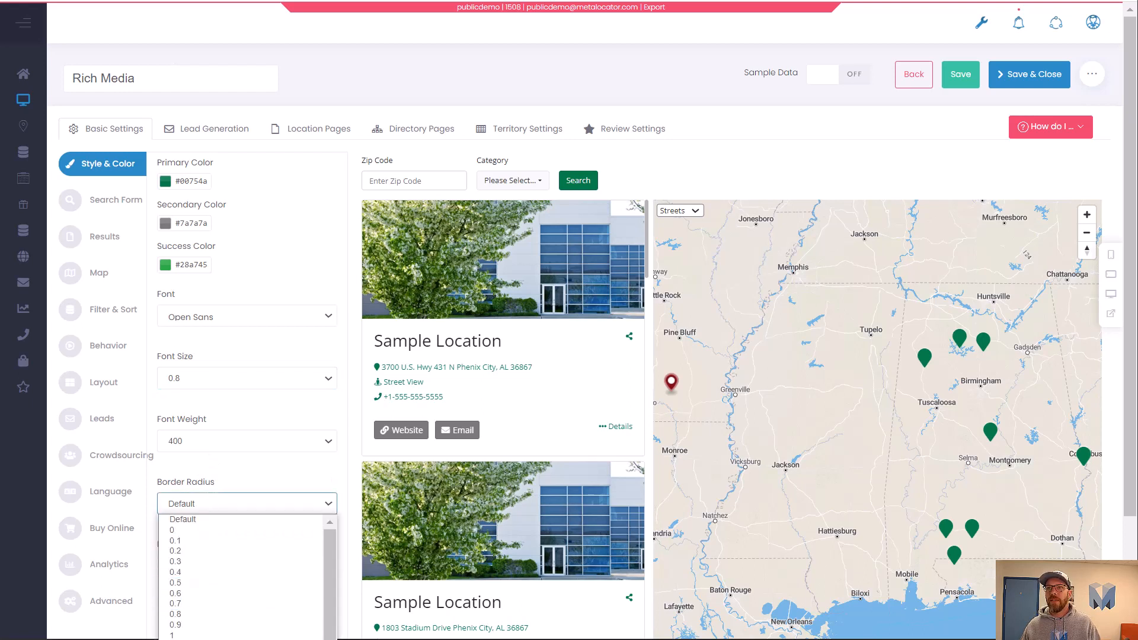
click(204, 639)
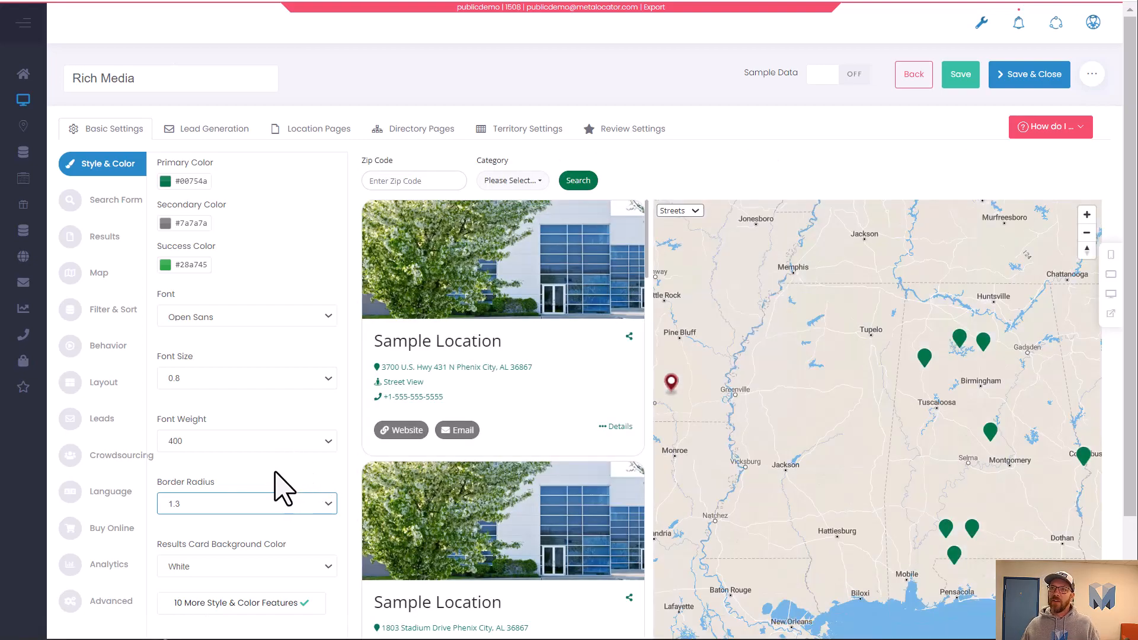
Open the Search Form settings and compare them with the store site's Filters panel.
scroll(267, 452, down, 3)
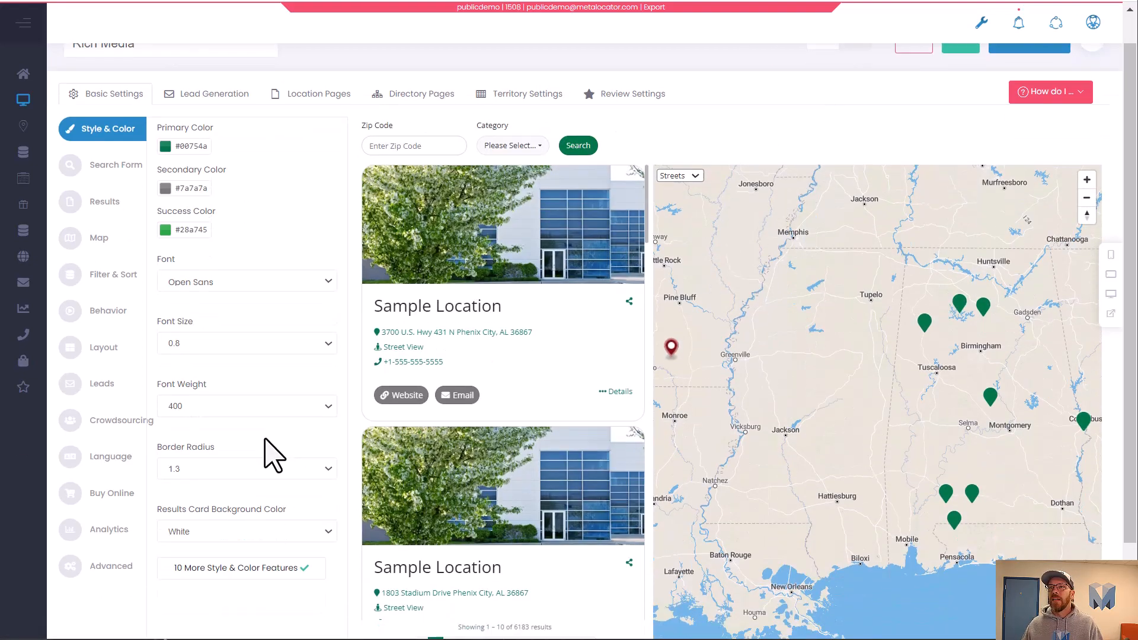
scroll(228, 435, up, 3)
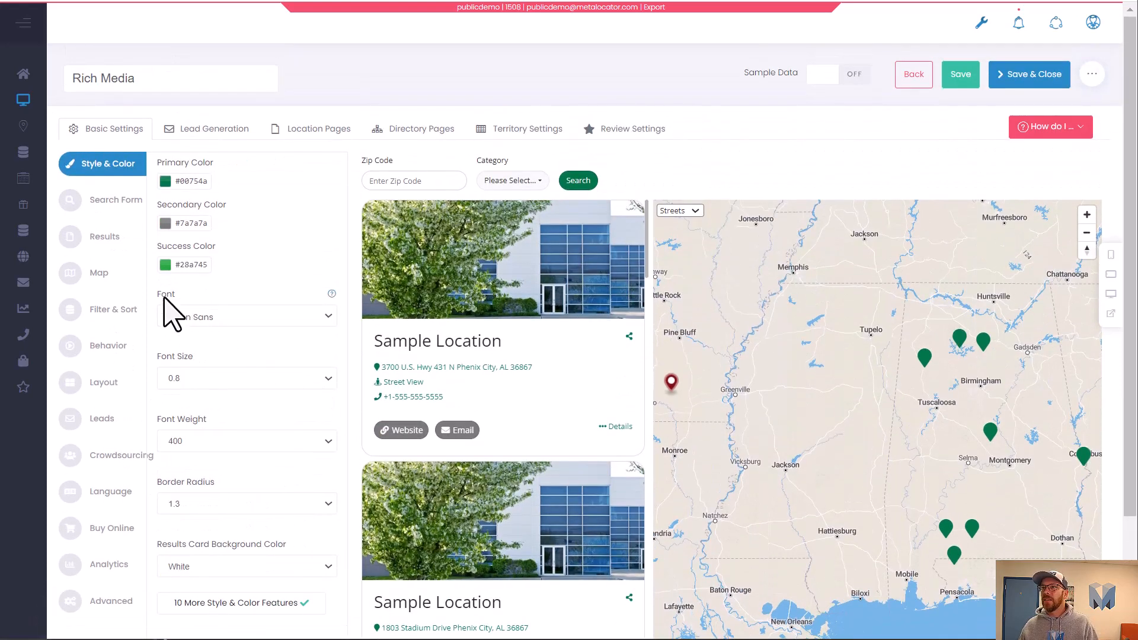
click(111, 200)
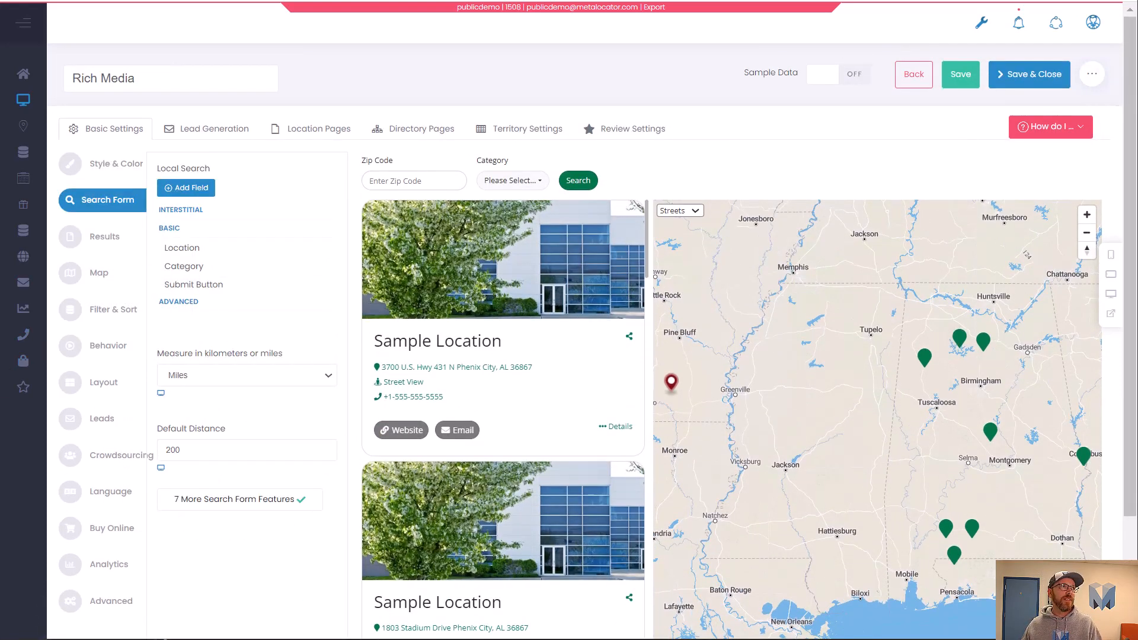
click(682, 0)
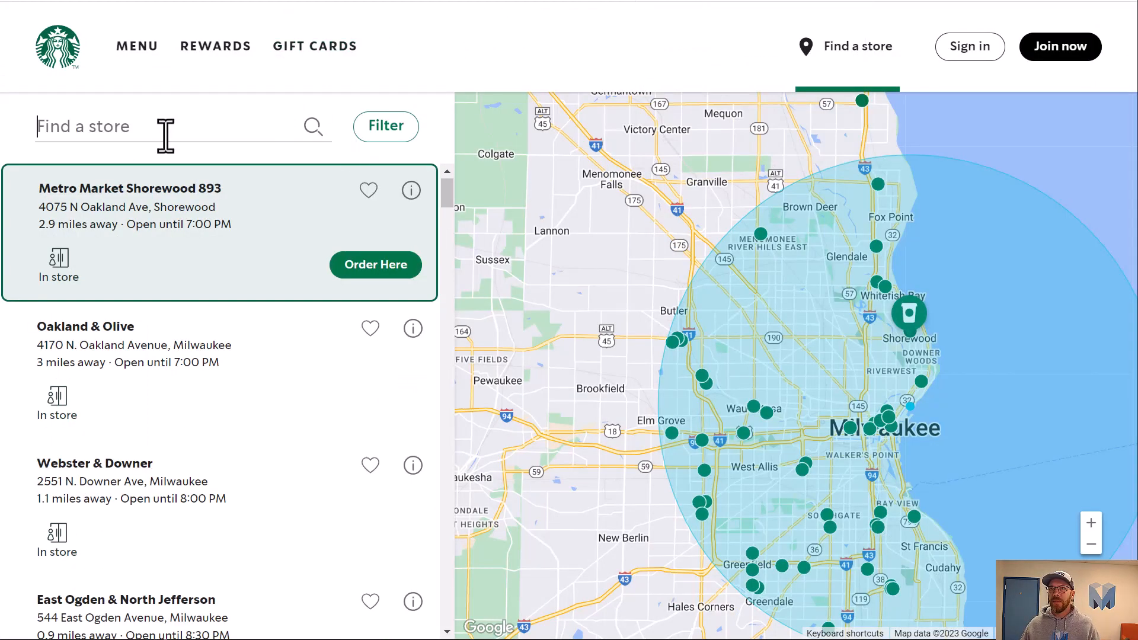
click(385, 132)
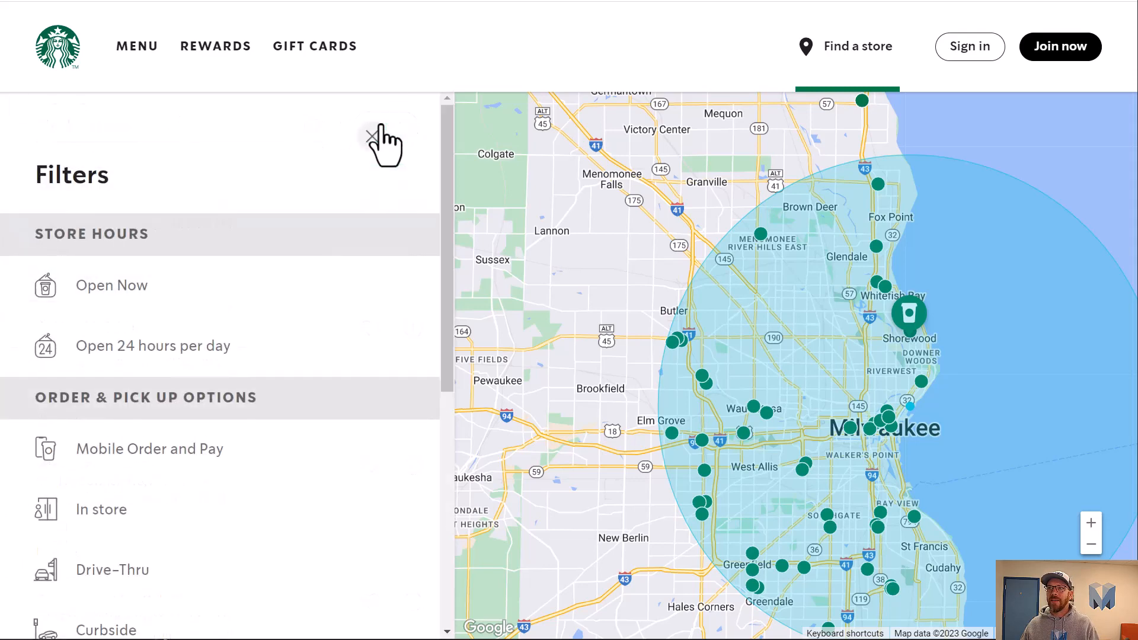
click(372, 138)
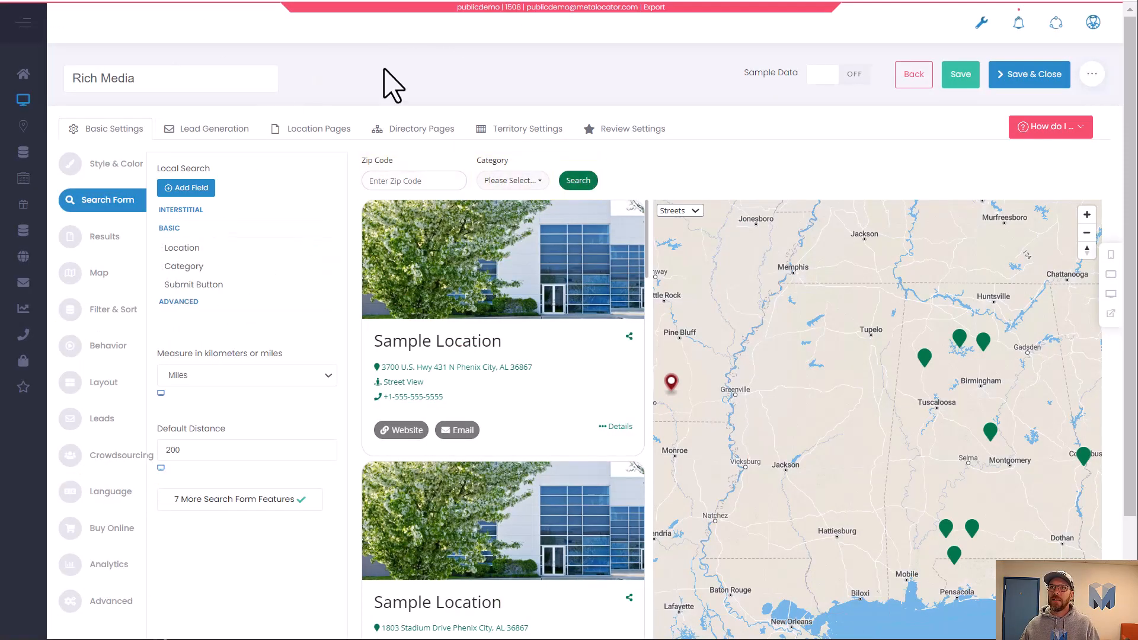
Clear the Location search field's label and set its placeholder to "Find a store".
click(204, 256)
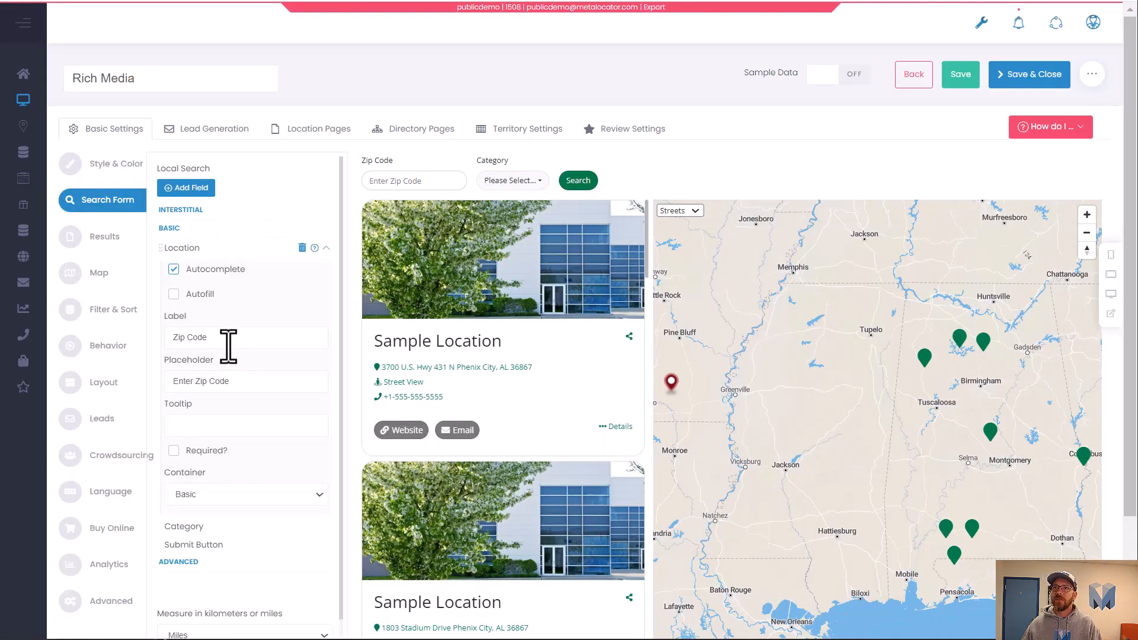
drag(228, 346, 171, 318)
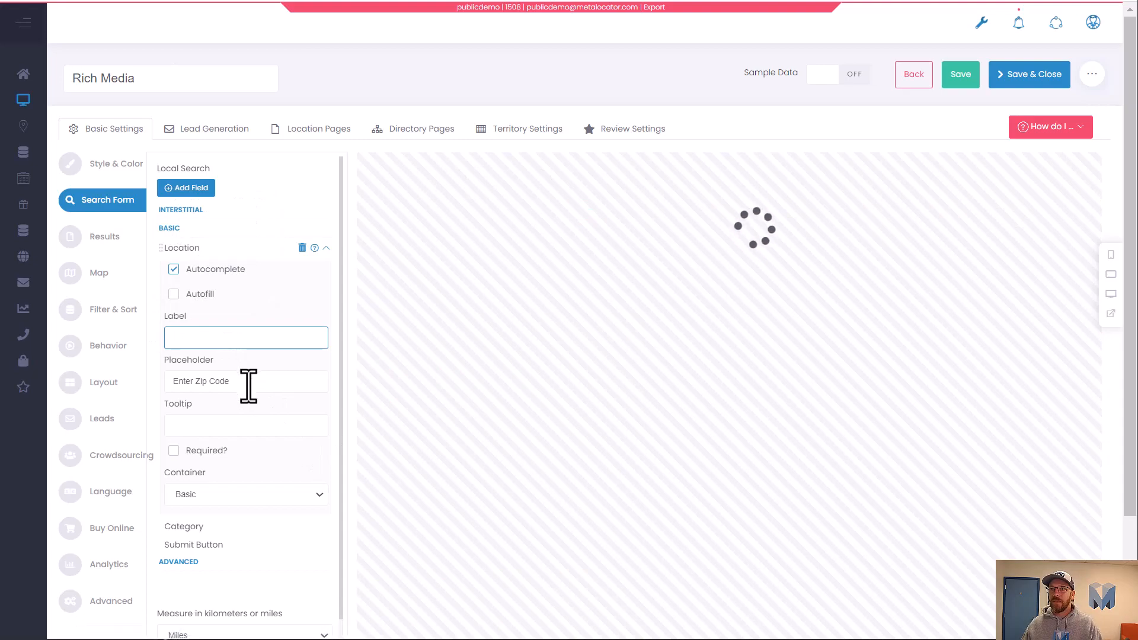
drag(248, 386, 172, 394)
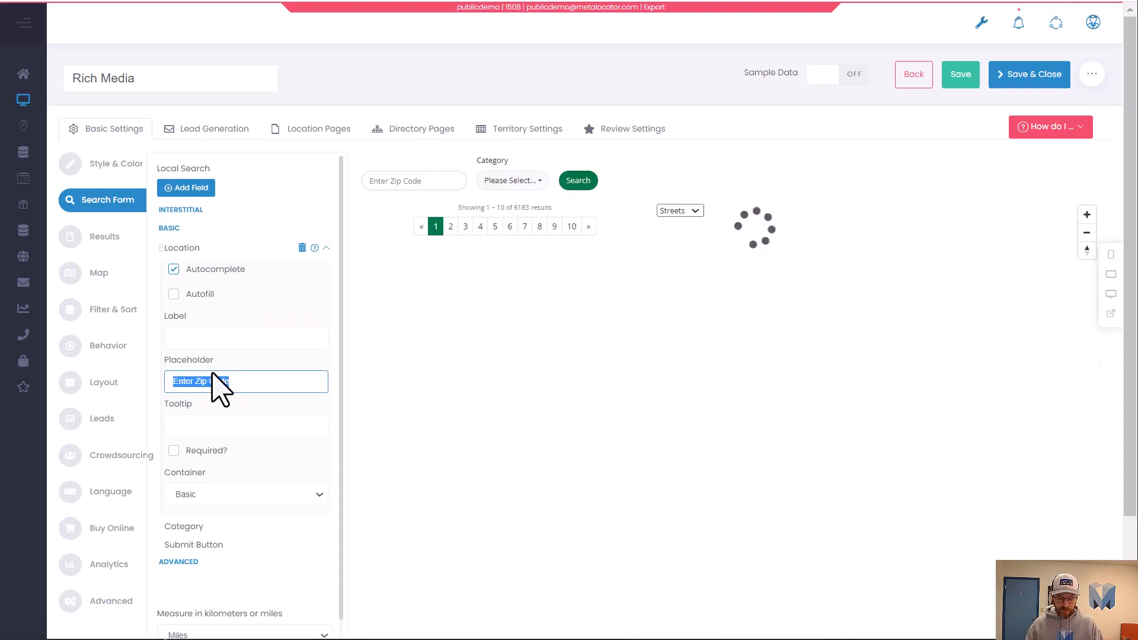
text(Find a sto)
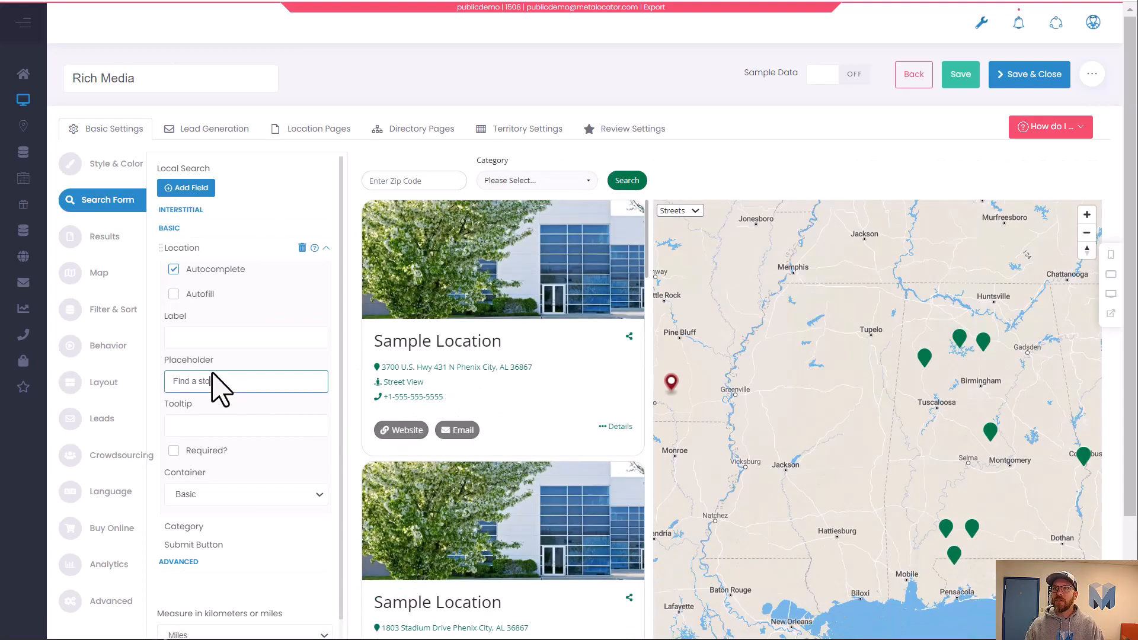
text(re)
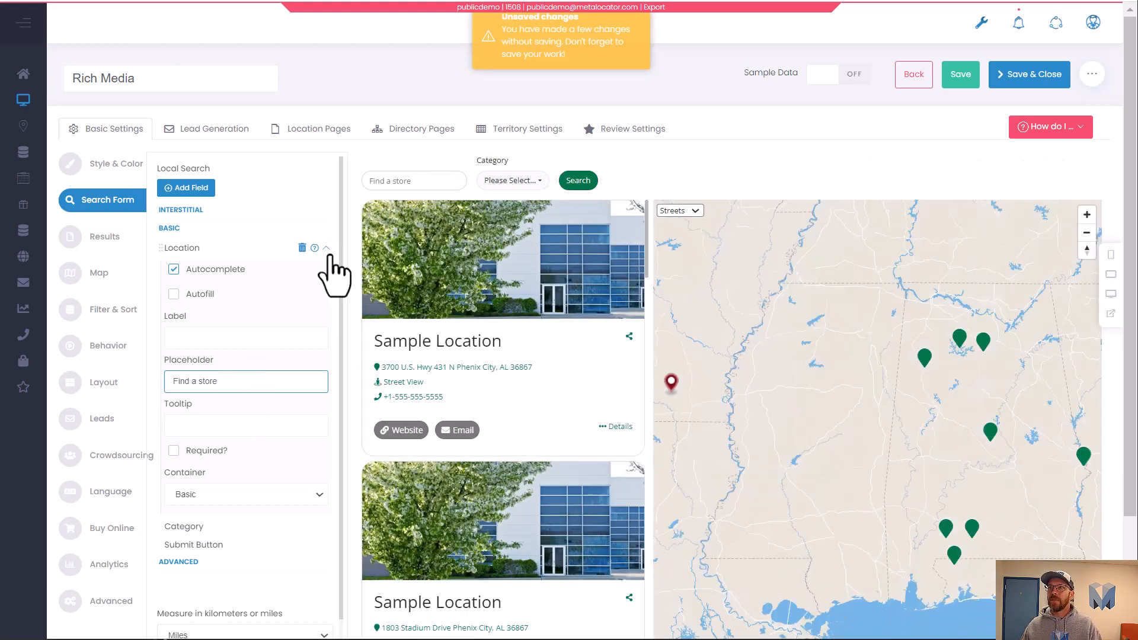
click(326, 248)
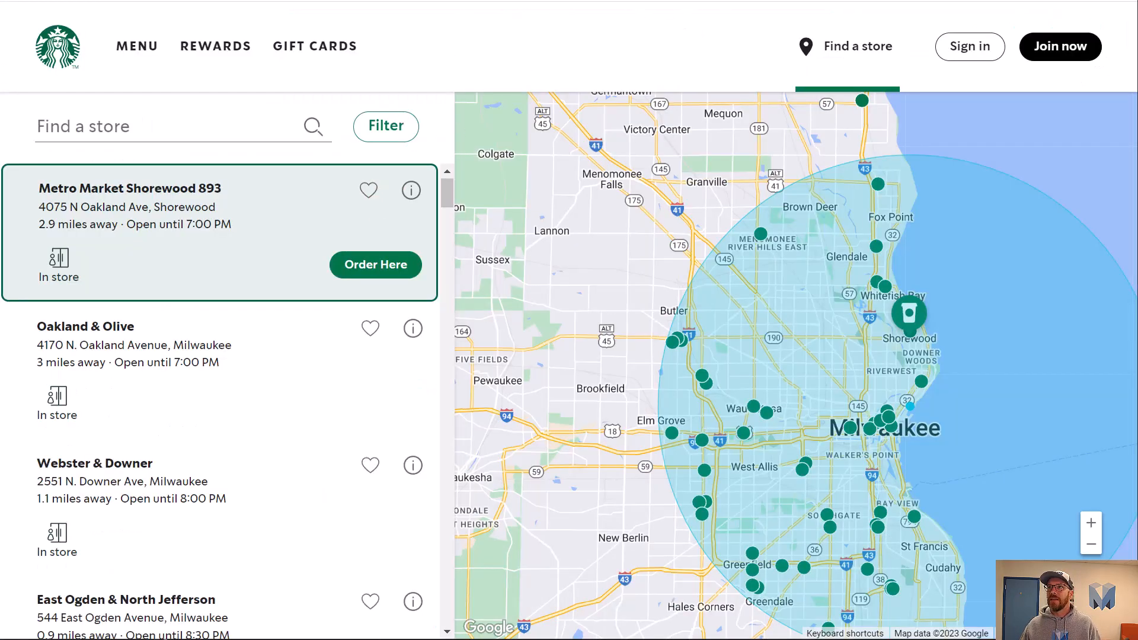
Open and close the store site's Filters panel to review its options.
click(386, 128)
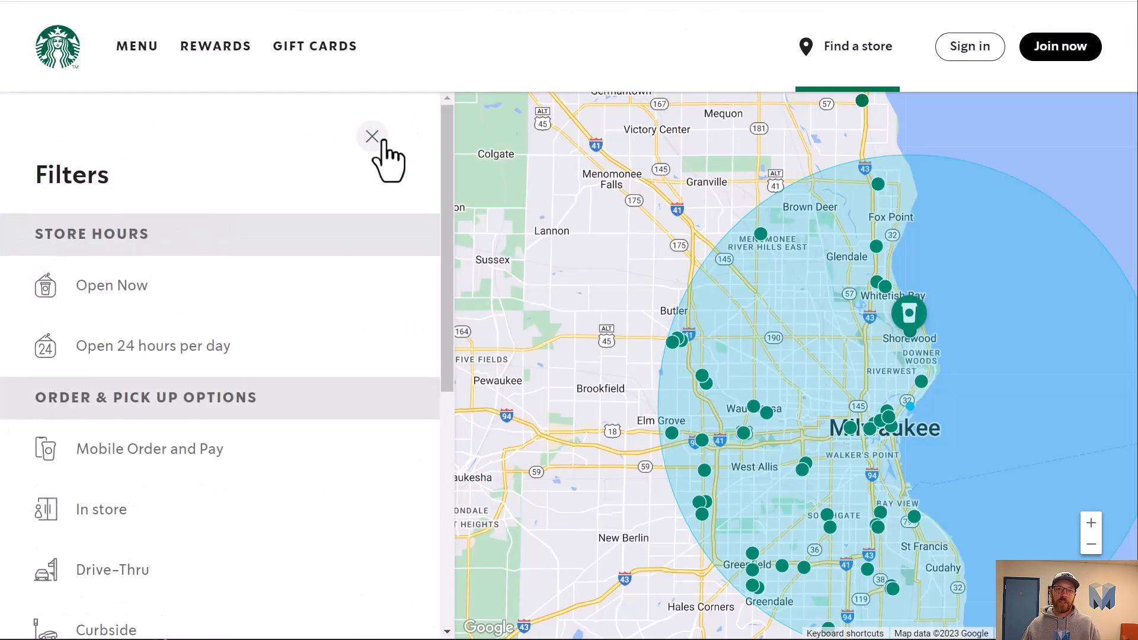
click(382, 143)
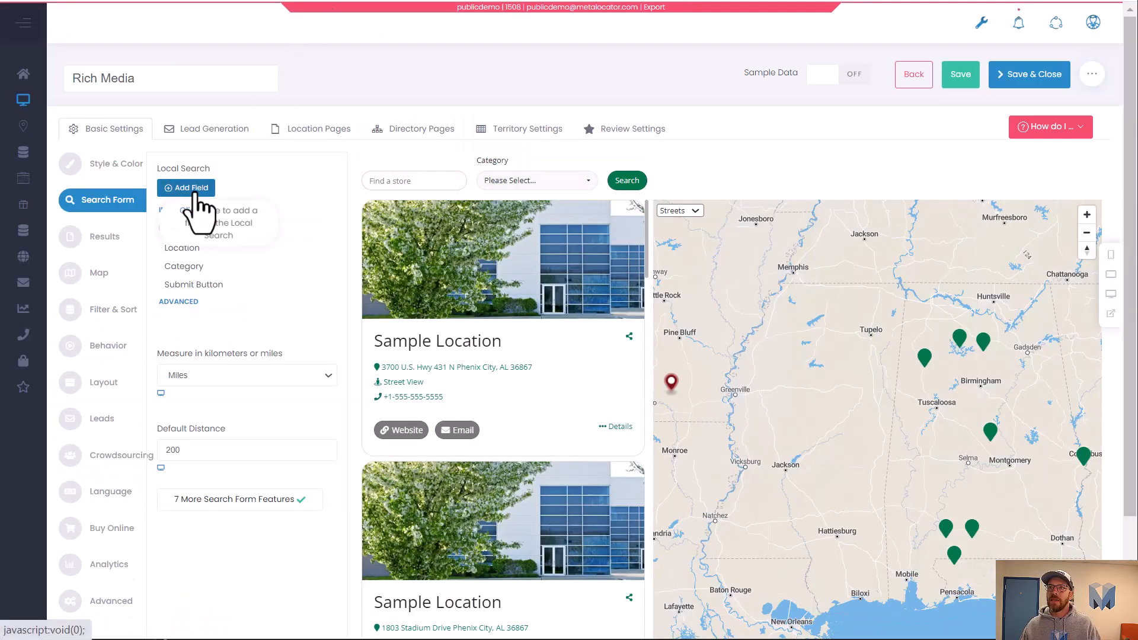
Move the Category field from the Basic into the Advanced section of the search form.
mouse_move(198, 267)
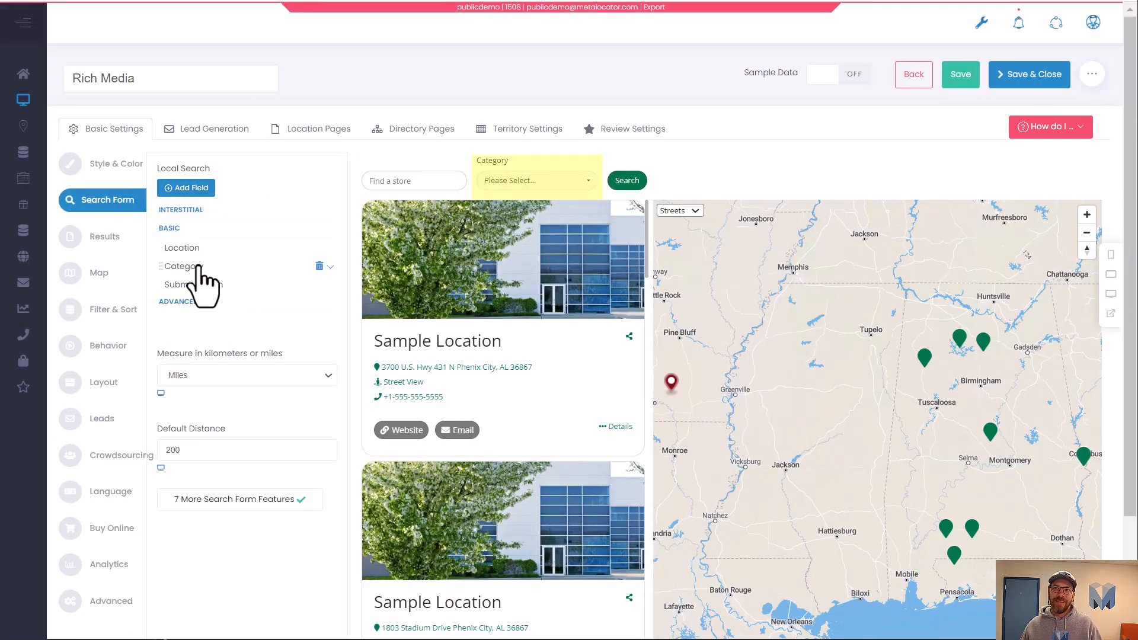
drag(199, 269, 193, 338)
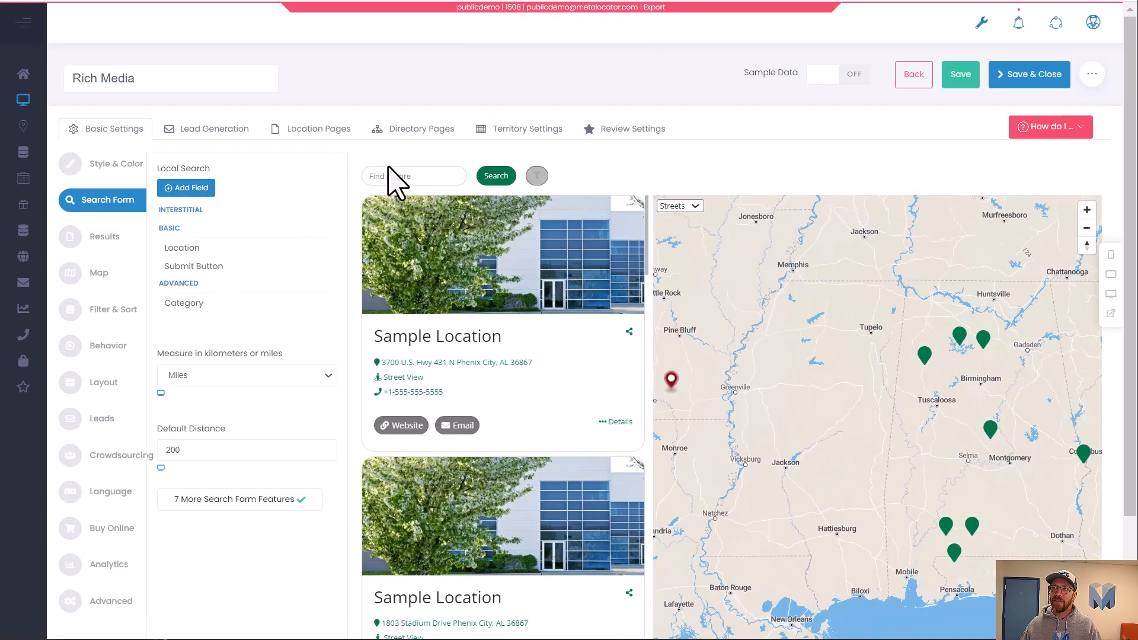
Add an Advanced Toggle field to the search form in the Basic container.
click(198, 194)
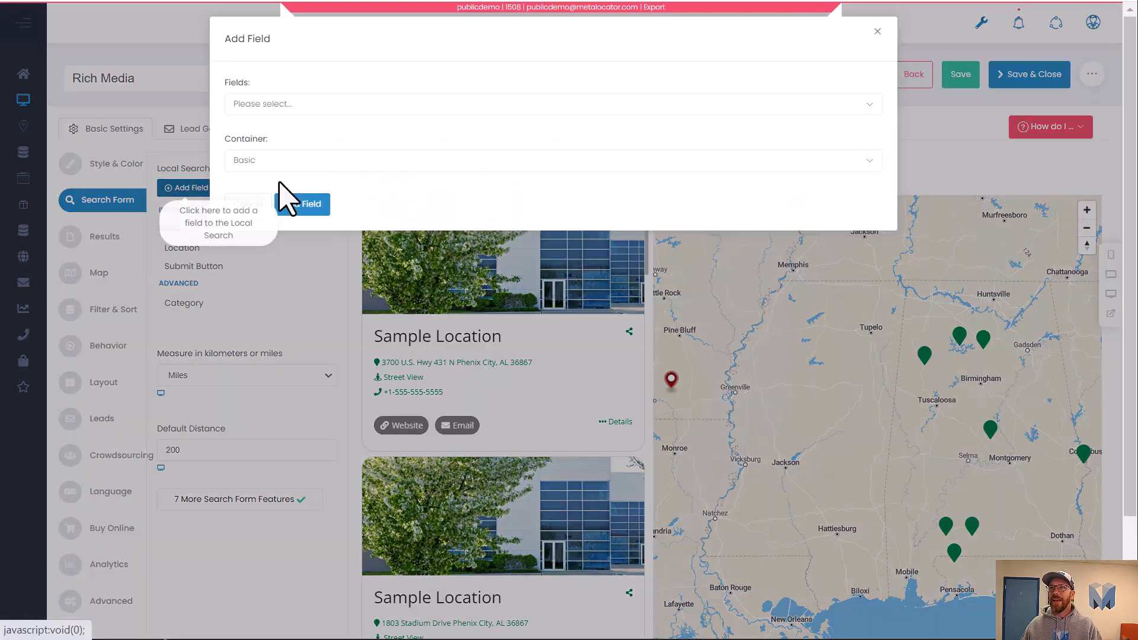
click(368, 106)
text(adv)
click(270, 159)
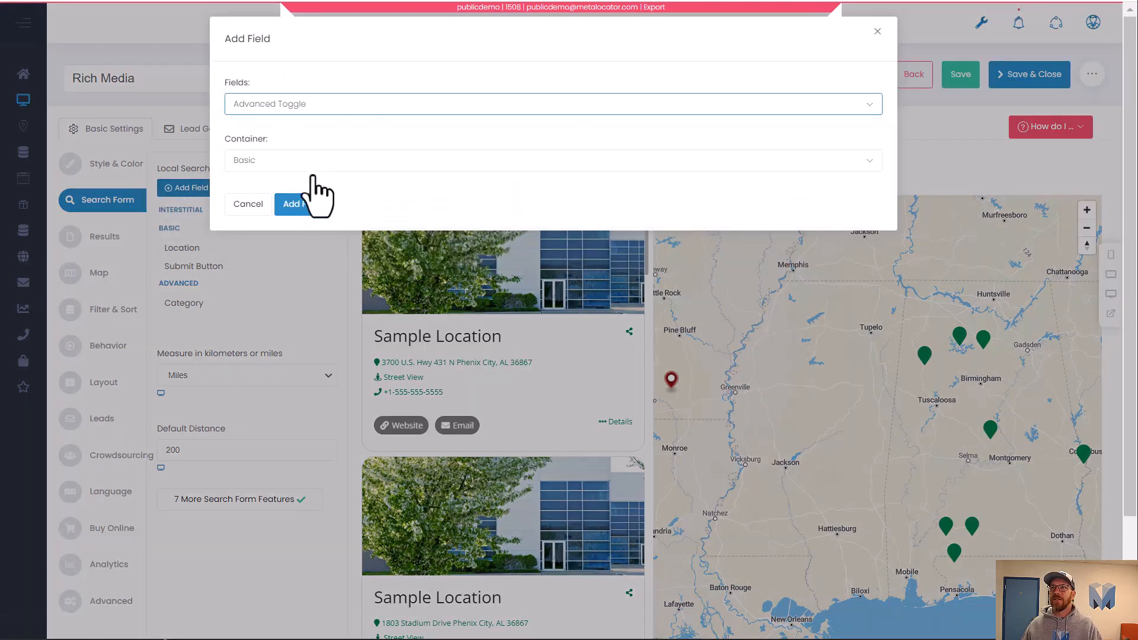
click(302, 204)
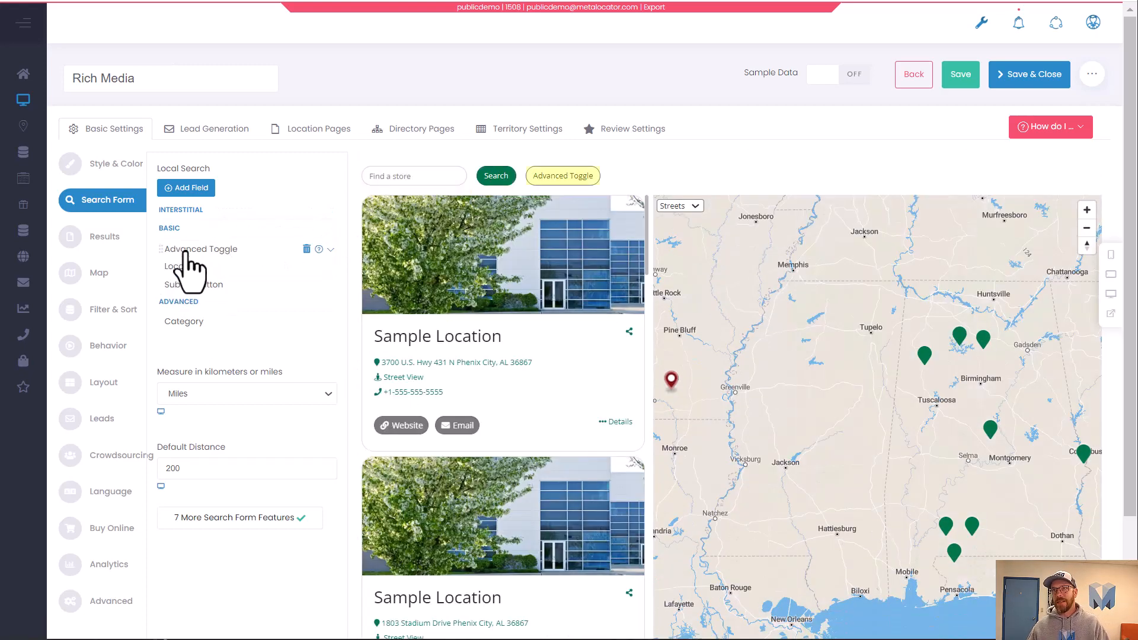
Move the Advanced Toggle after the Submit Button and set its link text to Filters.
drag(185, 252, 213, 286)
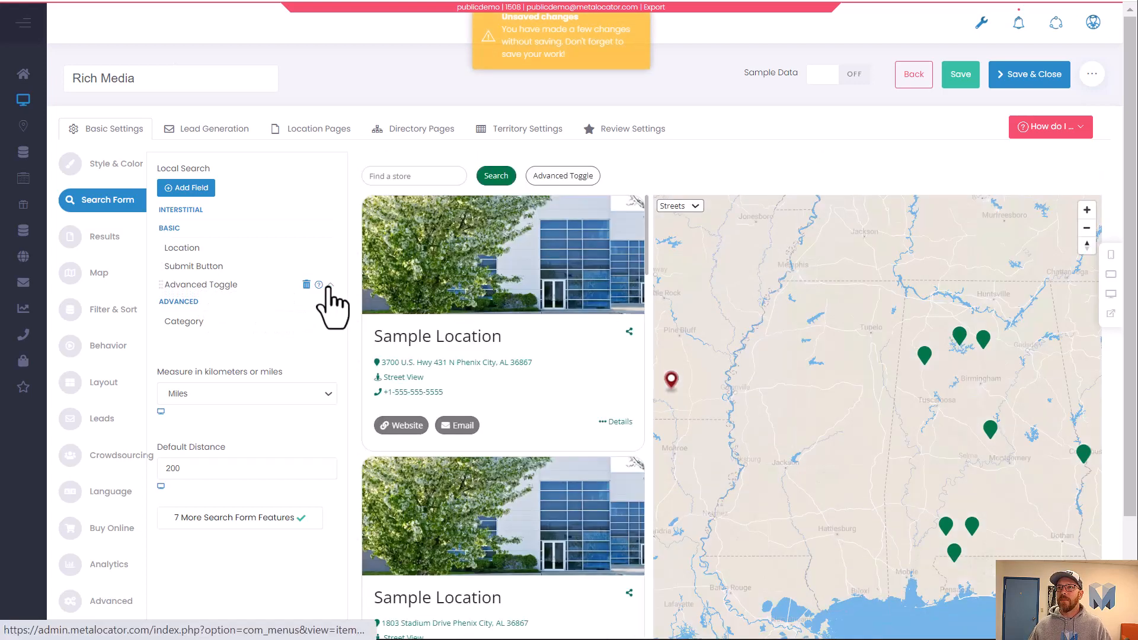
click(329, 285)
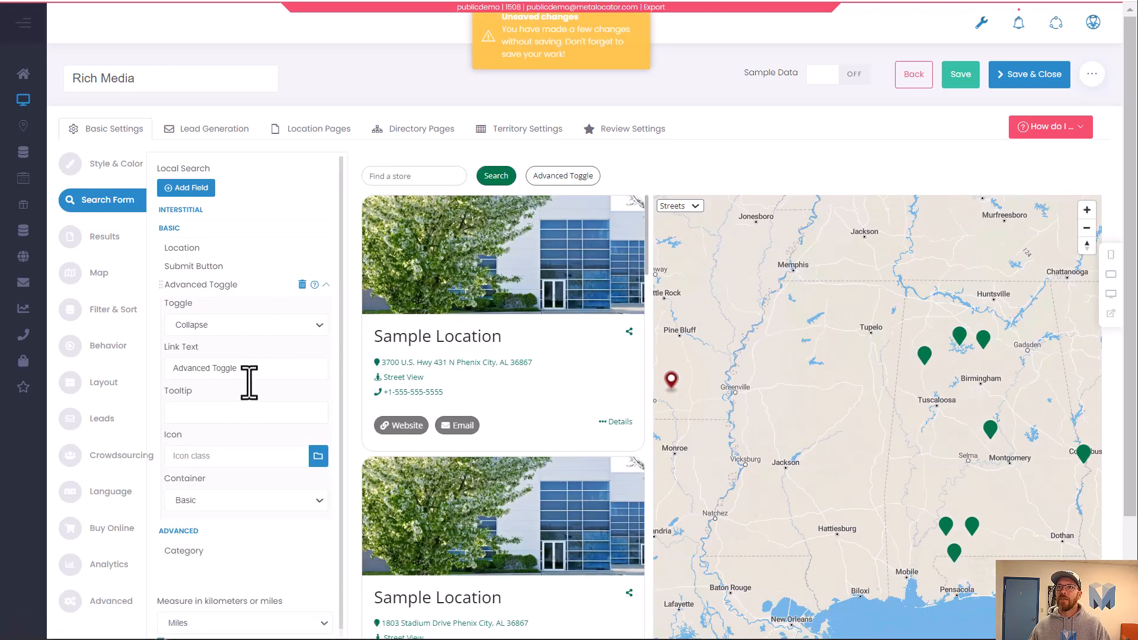
drag(244, 368, 94, 358)
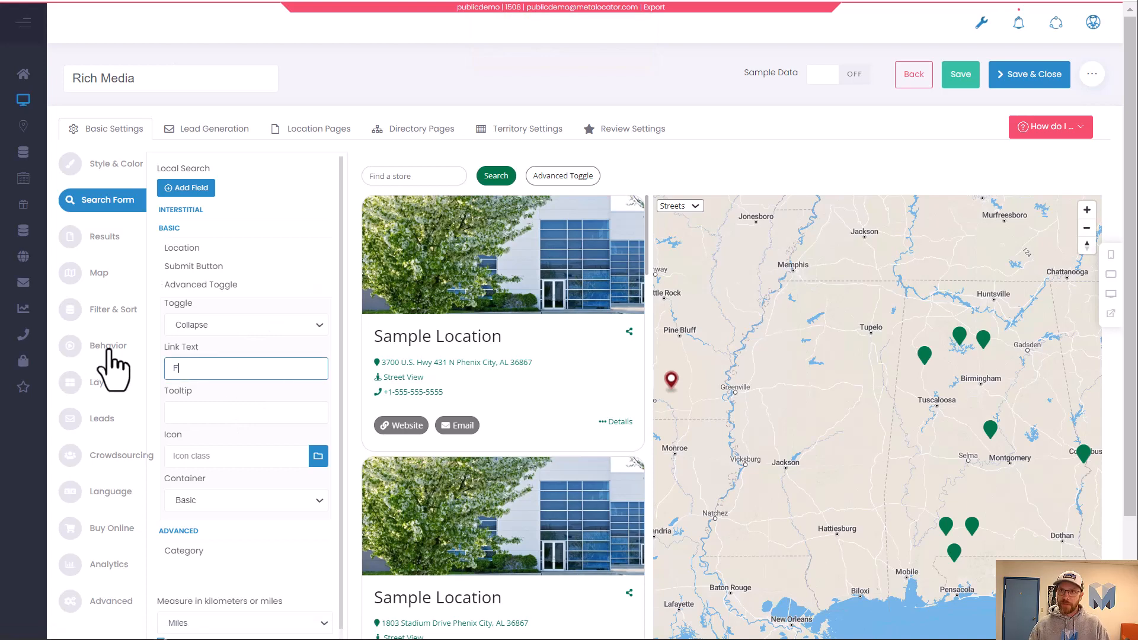
text(Filters)
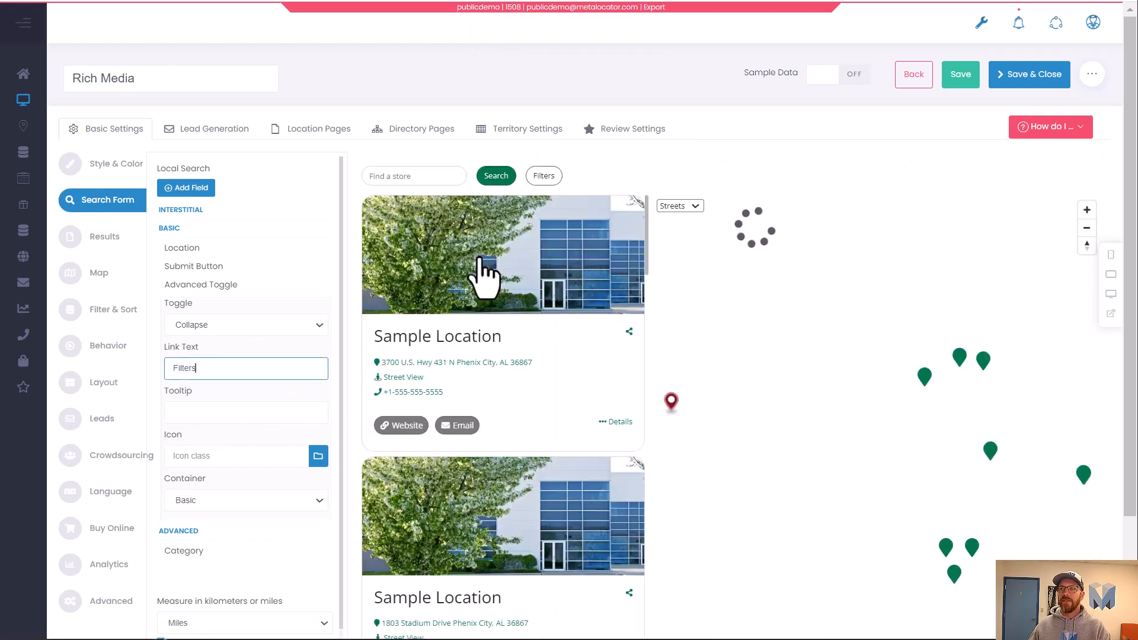
Try the Filters toggle in the locator preview.
click(544, 178)
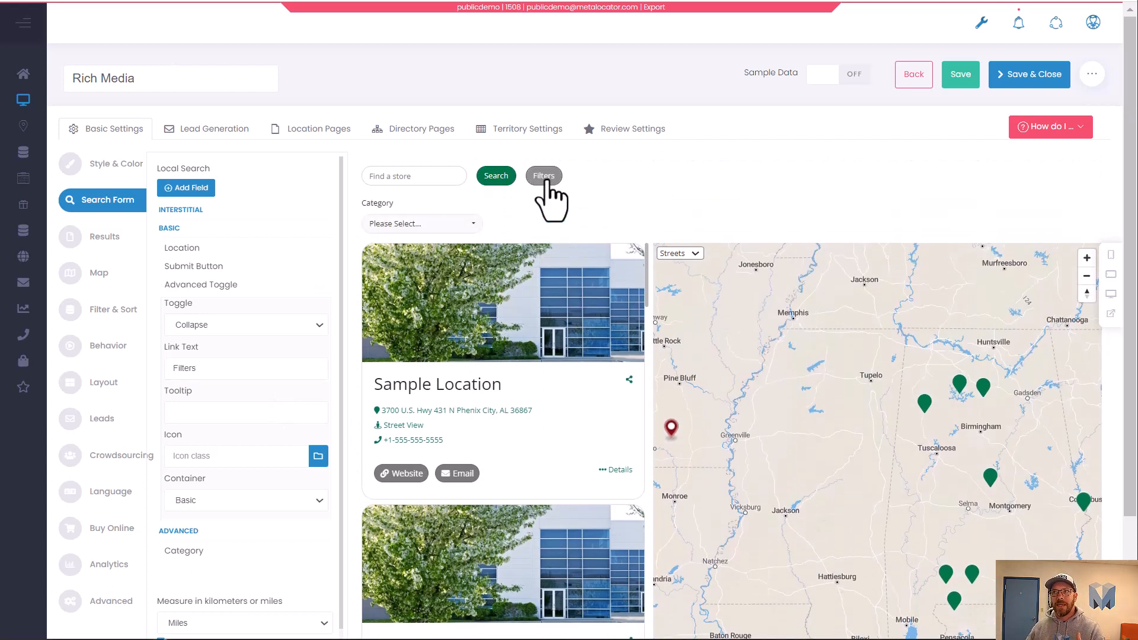
click(544, 176)
click(544, 176)
Set the Advanced Toggle to open as a Modal and preview the Filters modal.
click(237, 324)
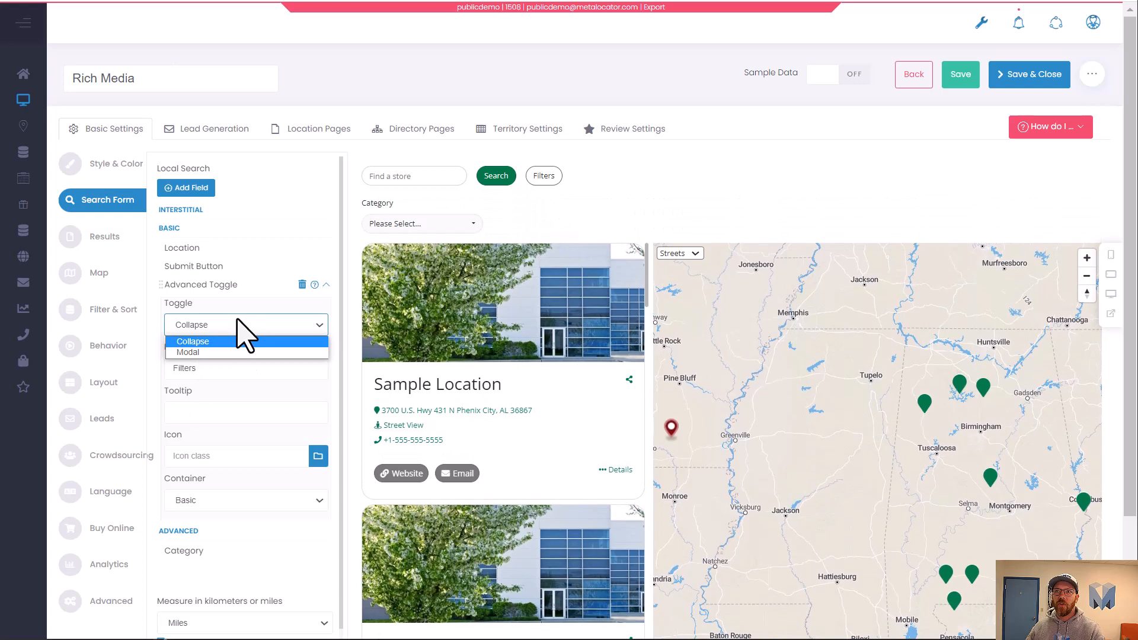
click(229, 352)
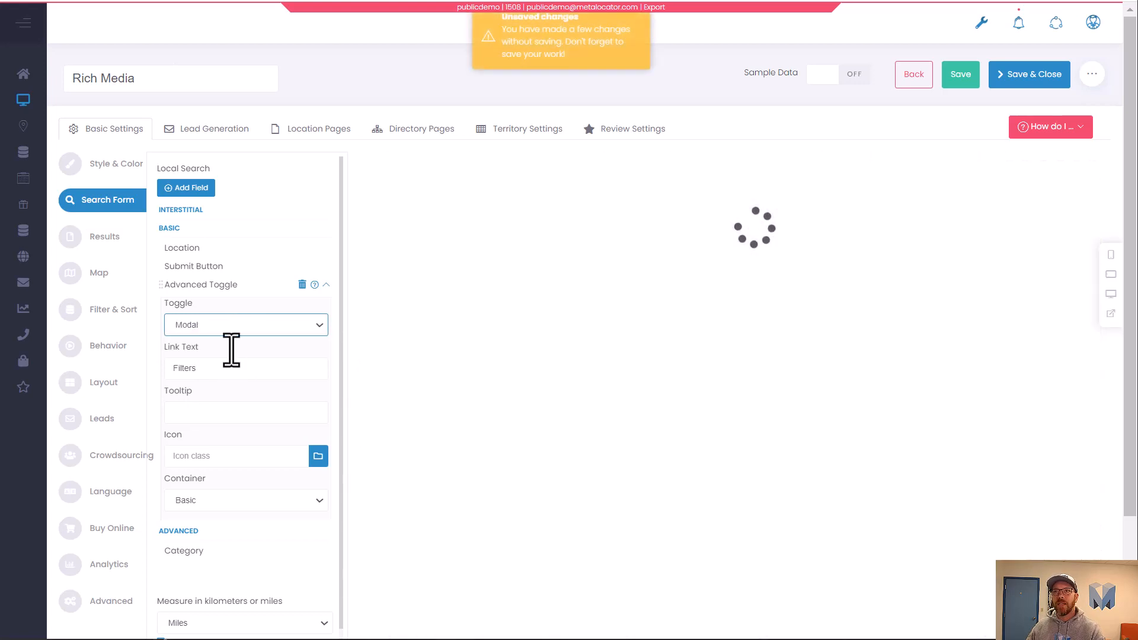
click(535, 176)
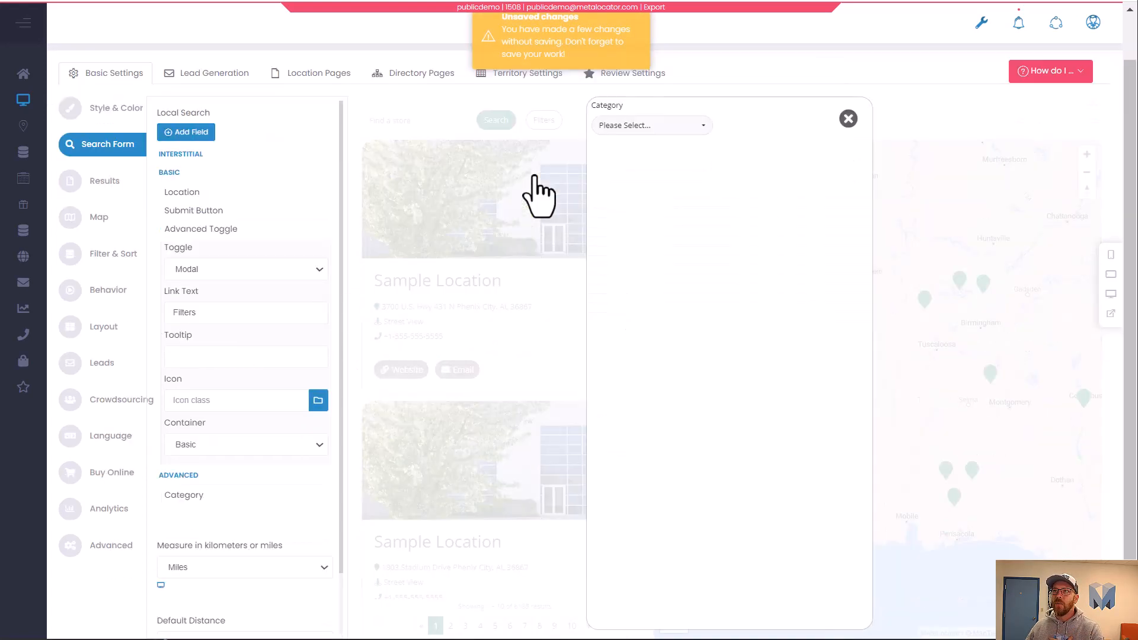
click(848, 119)
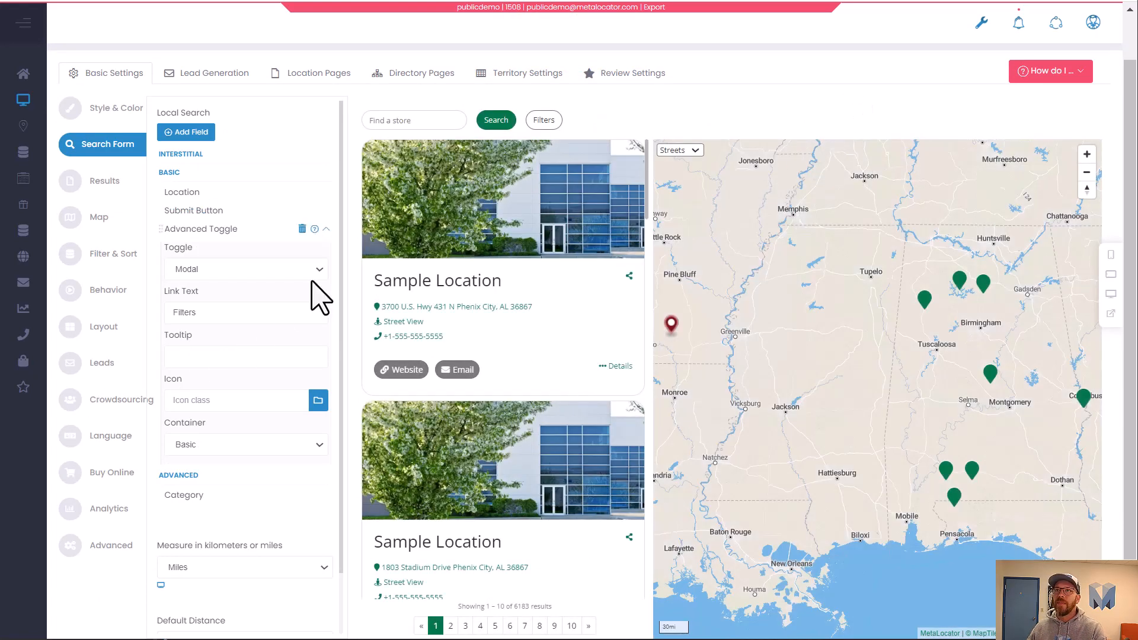
click(326, 229)
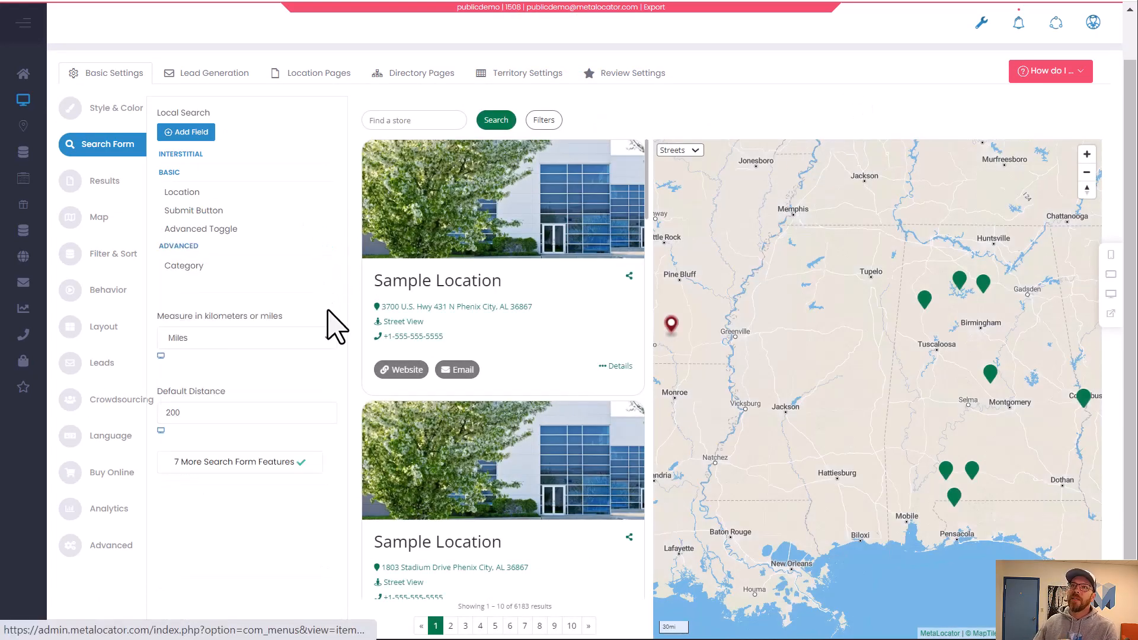
Open the Category field settings and preview its dropdown inside the Filters modal.
click(237, 266)
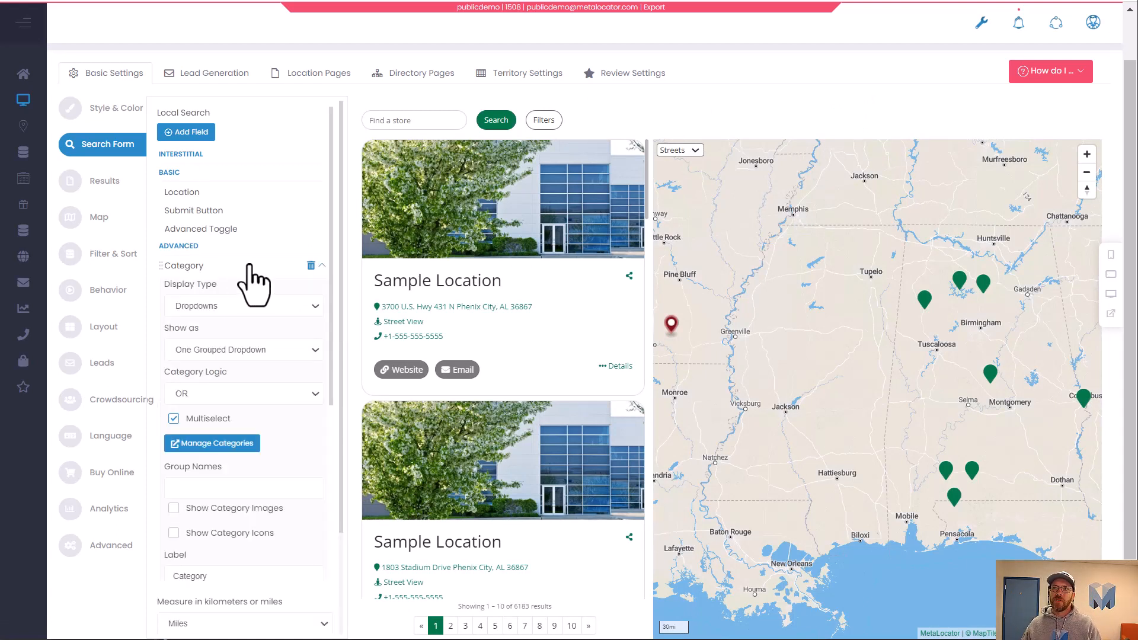
click(544, 120)
click(650, 126)
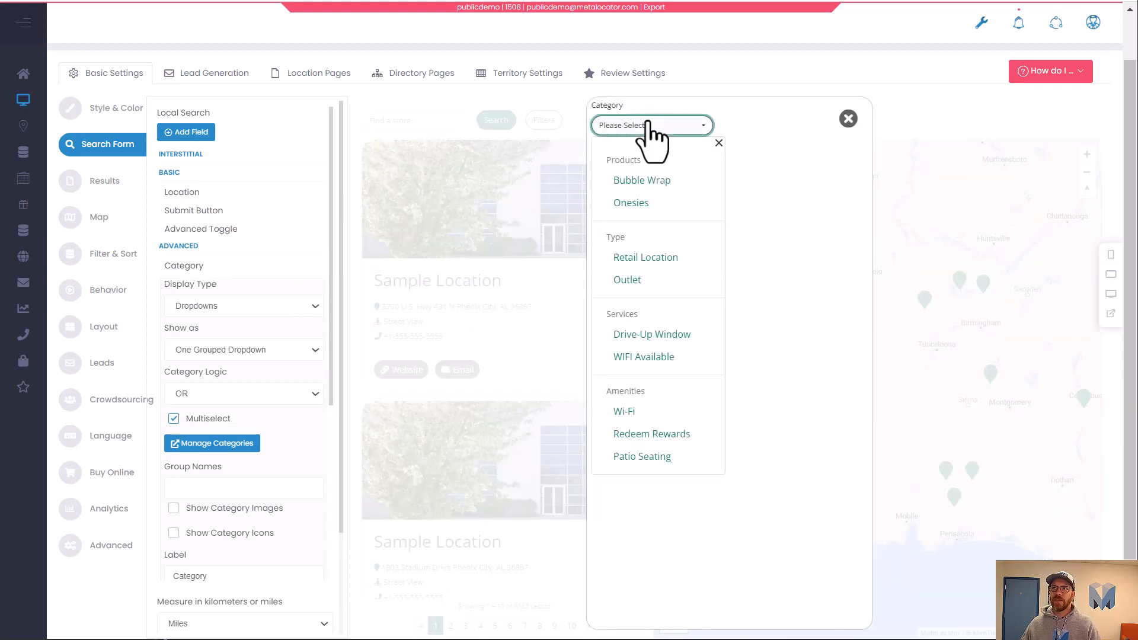
click(848, 119)
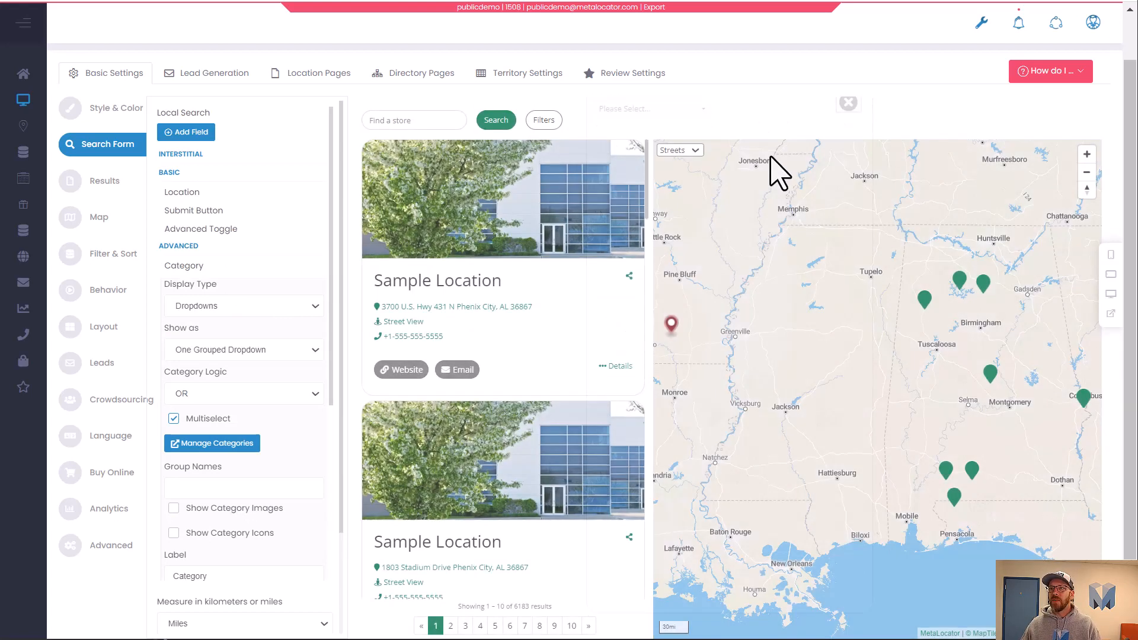
Set the Category field's display type to Checkboxes.
click(215, 309)
click(223, 333)
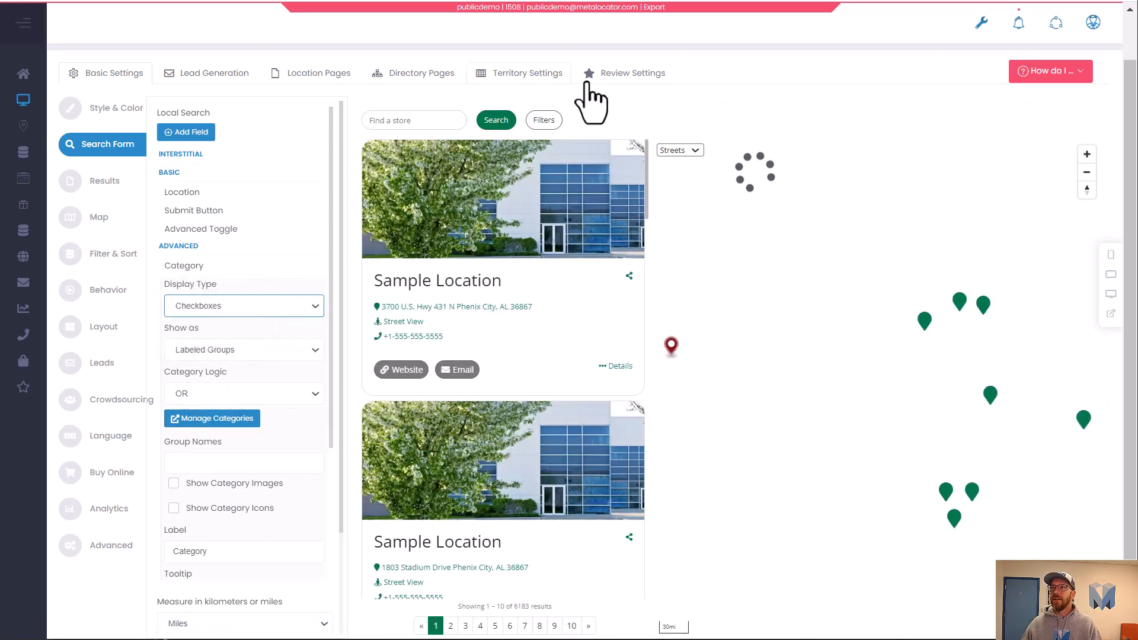
click(548, 122)
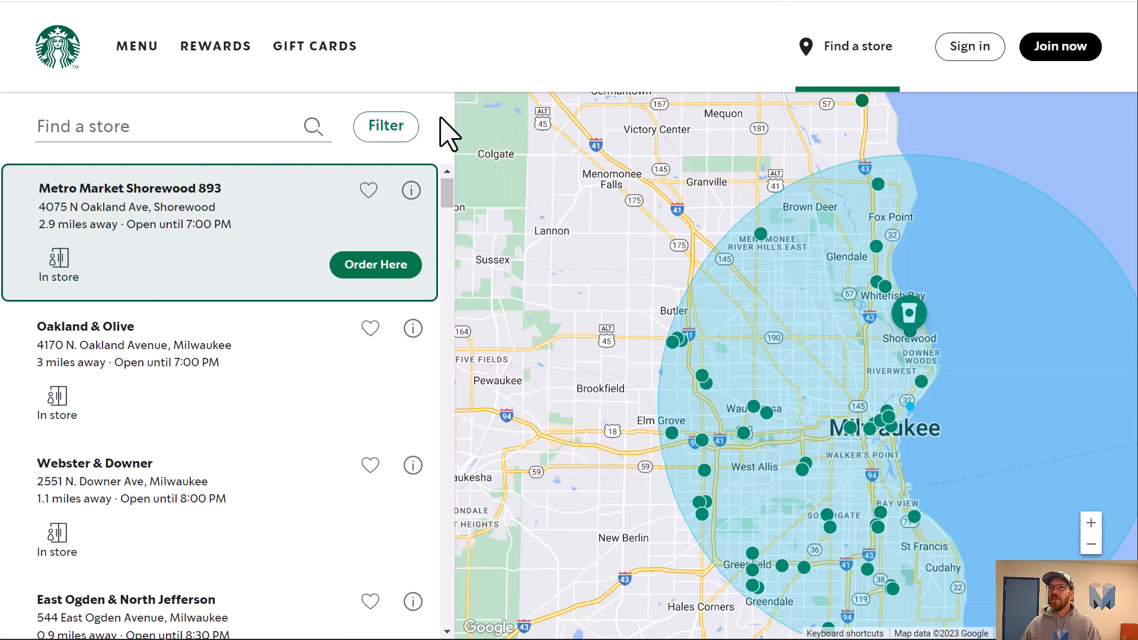
Compare the store site's Filters panel with the locator's Filters modal.
click(396, 124)
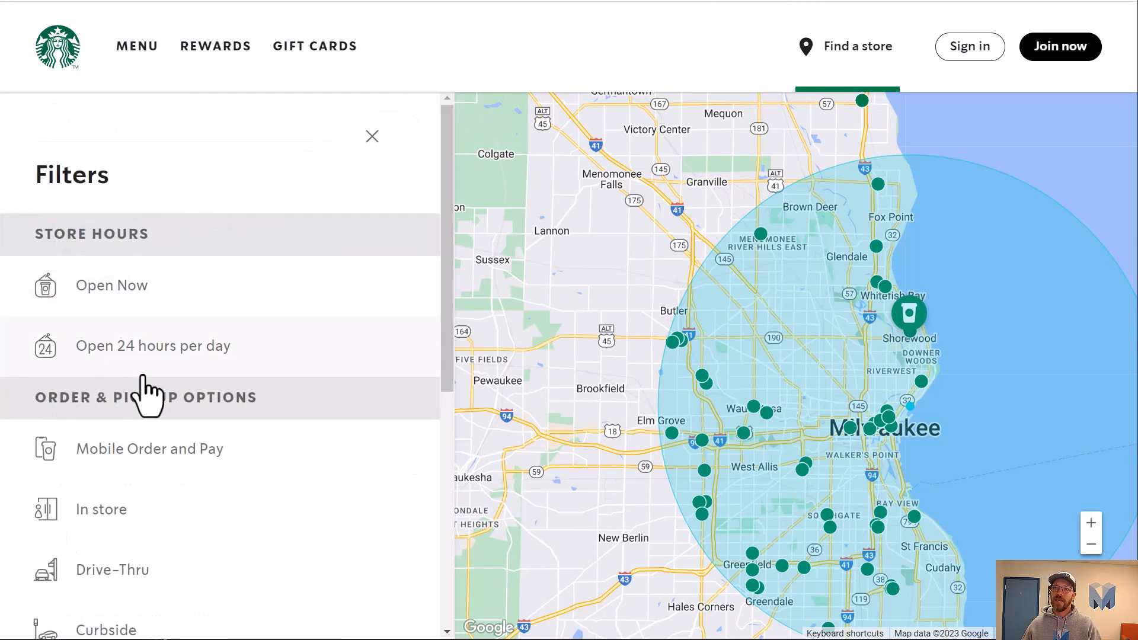
scroll(146, 439, down, 5)
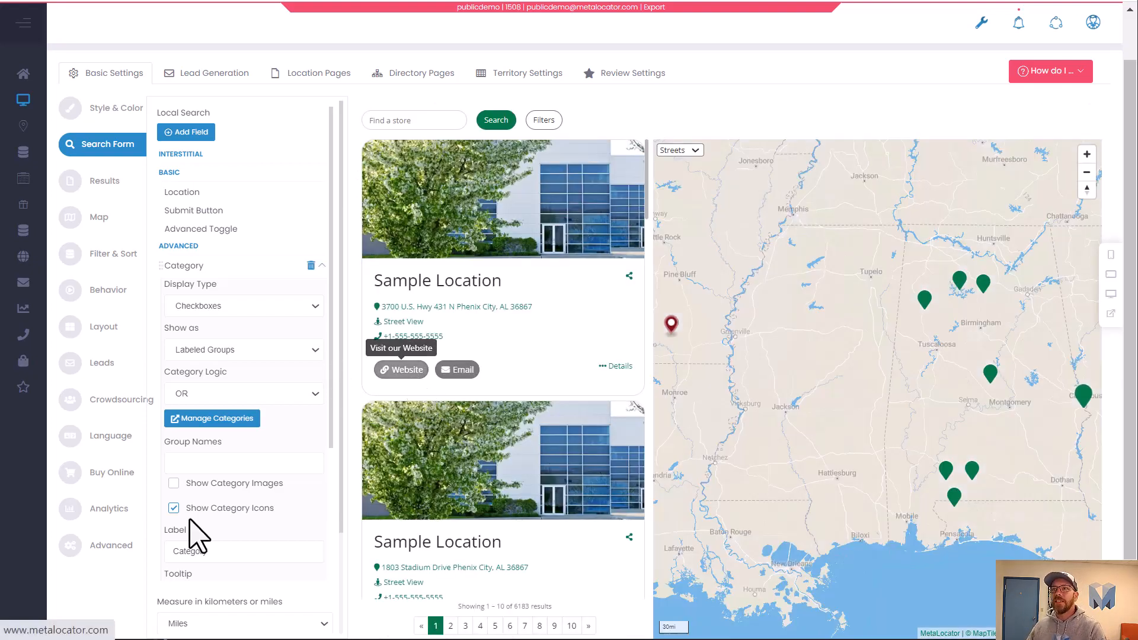
click(545, 121)
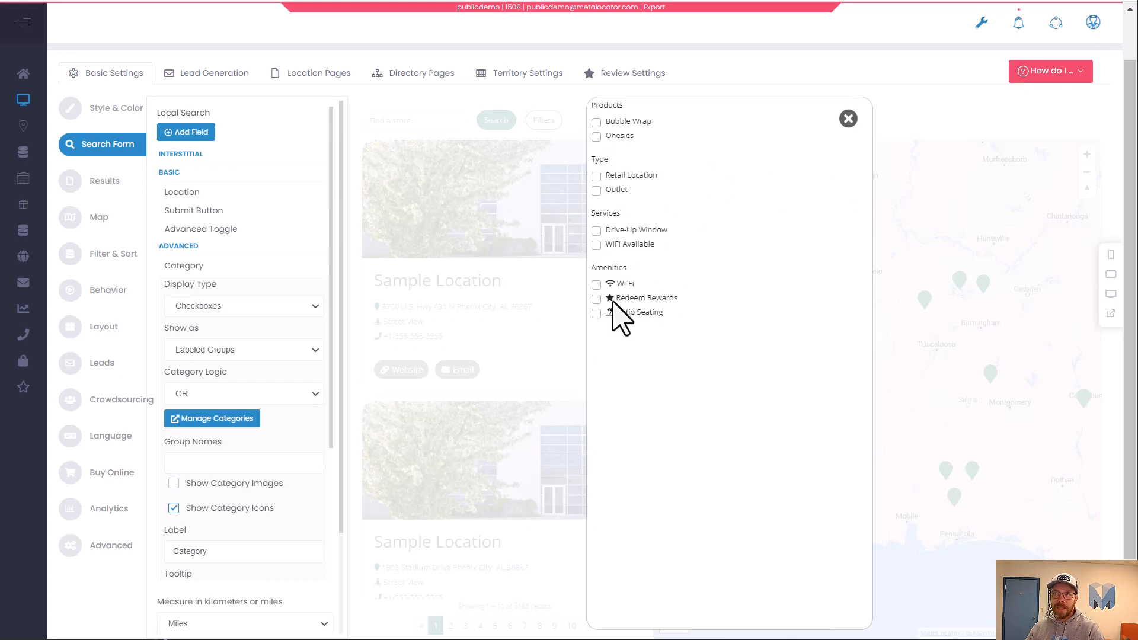
click(849, 120)
Open the Locations categories list in a new tab and inspect the Patio Seating category's icon and icon picker.
mouse_move(33, 155)
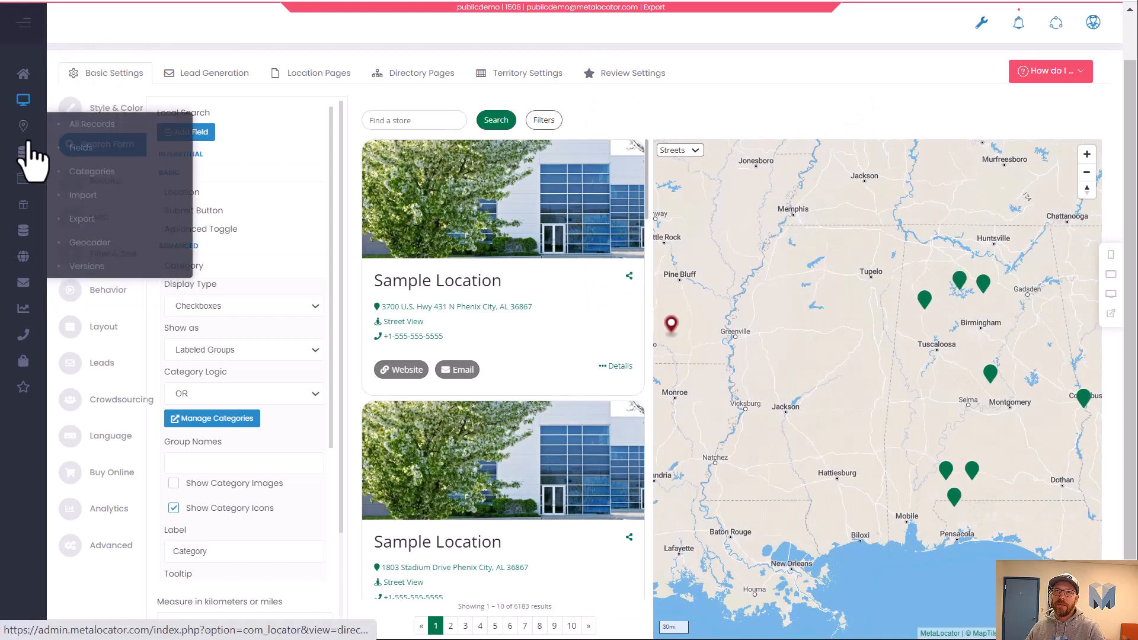
right_click(115, 169)
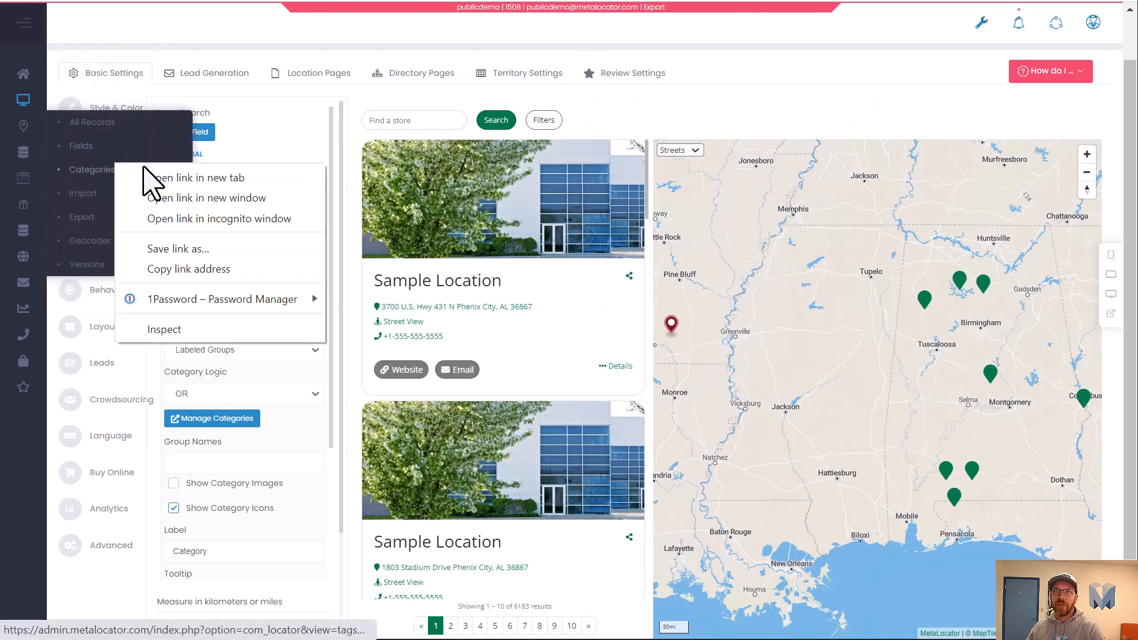
click(159, 177)
key(ctrl+Tab)
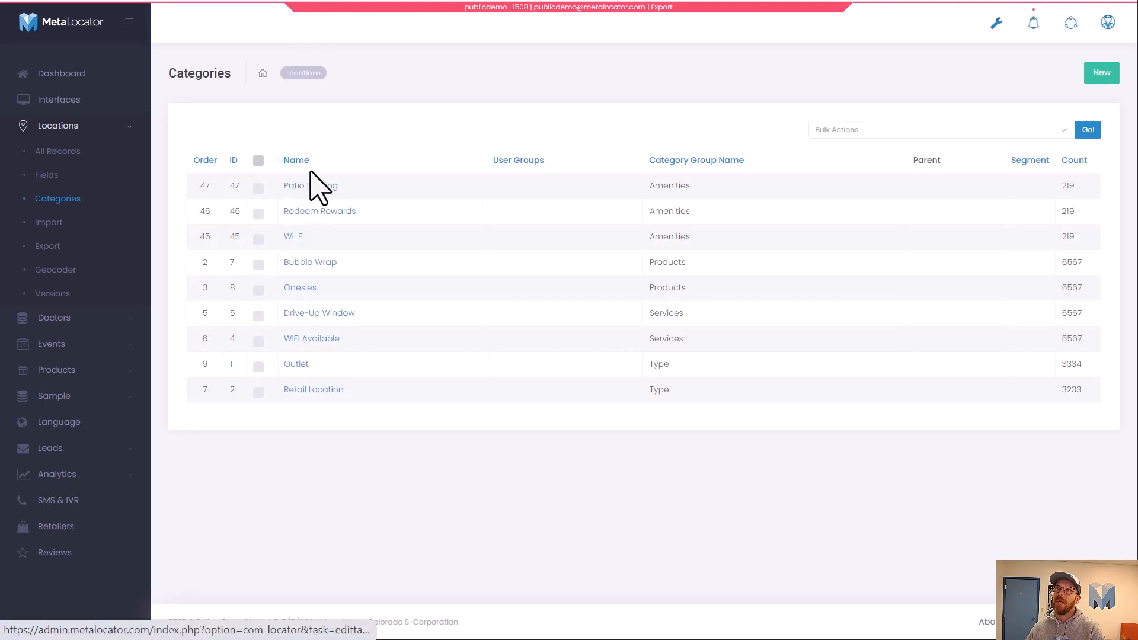
click(313, 187)
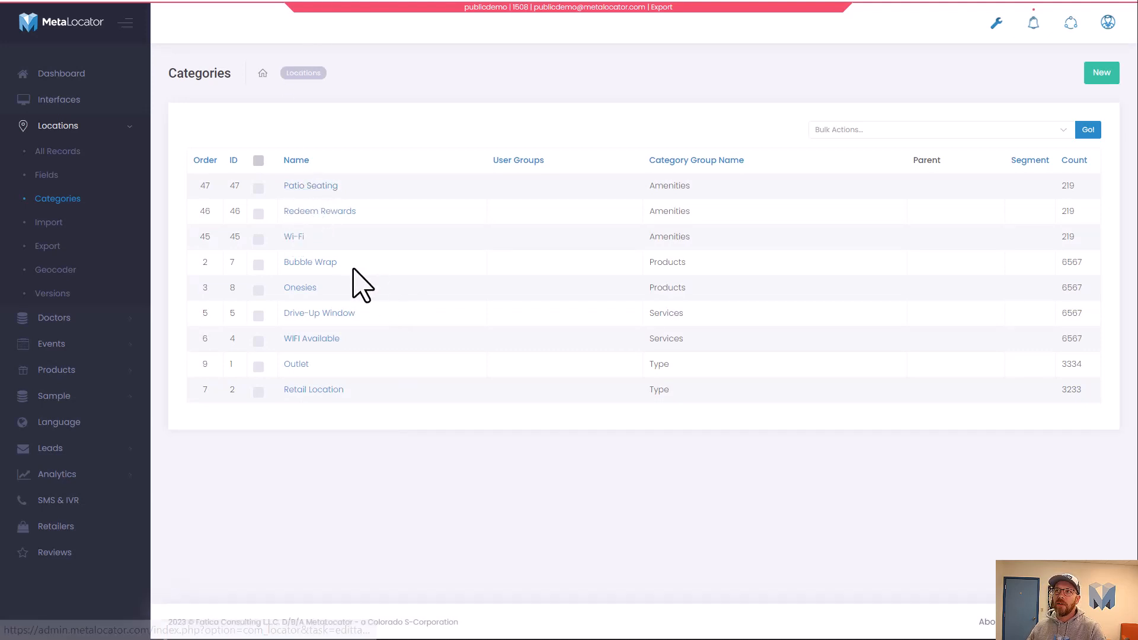
drag(374, 243, 216, 287)
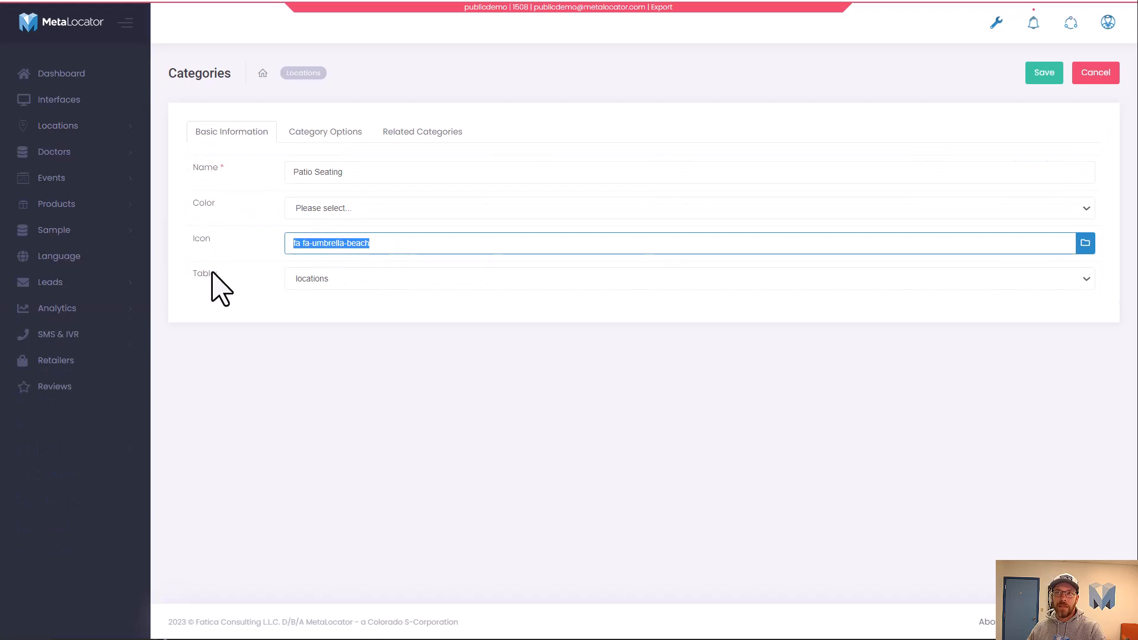
click(1085, 247)
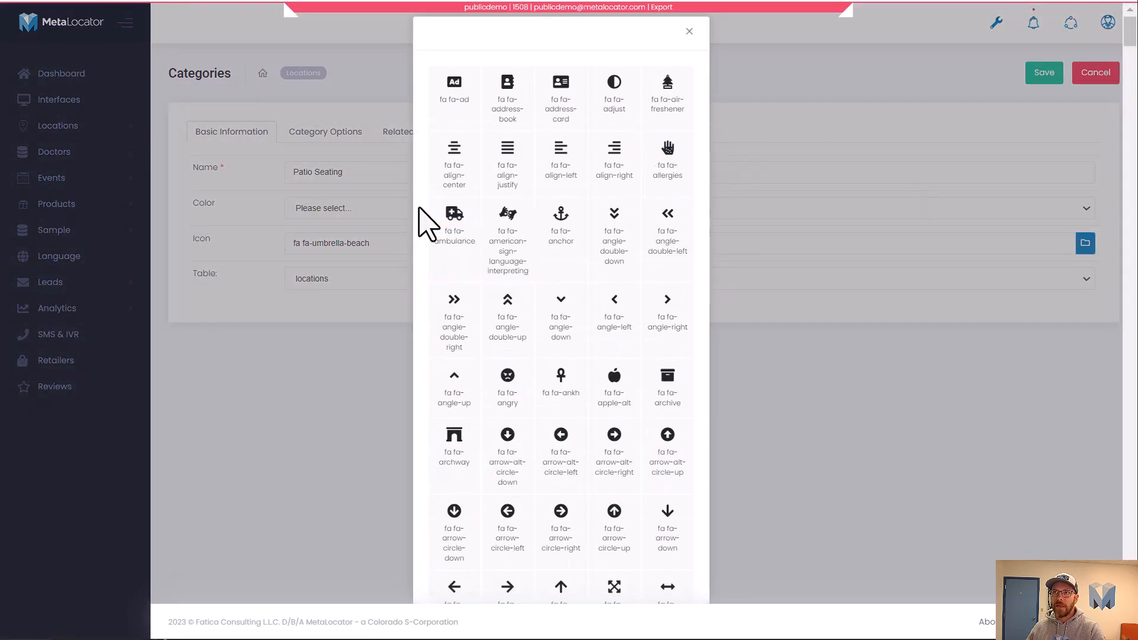
click(310, 434)
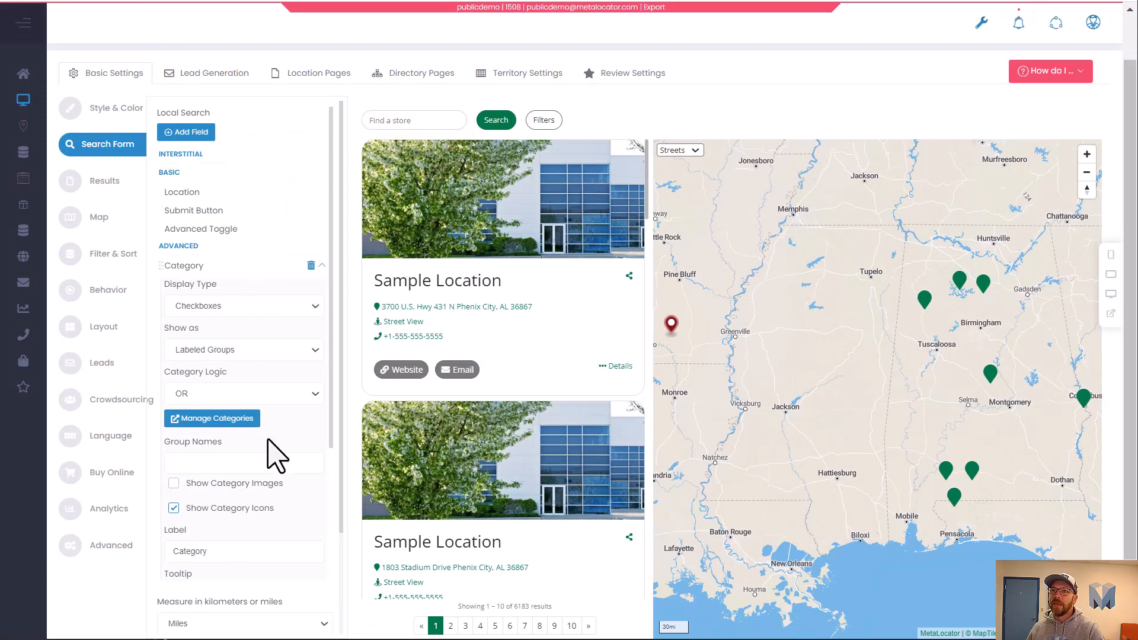
Restrict the Category field's group names to Amenities and preview the Filters modal.
click(221, 464)
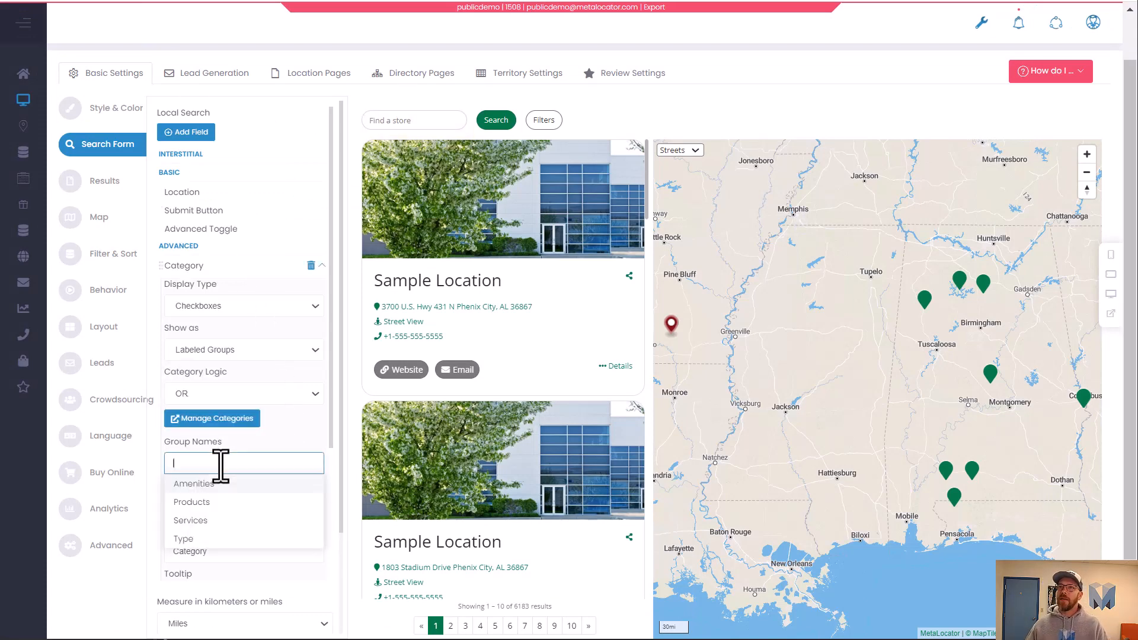
click(218, 485)
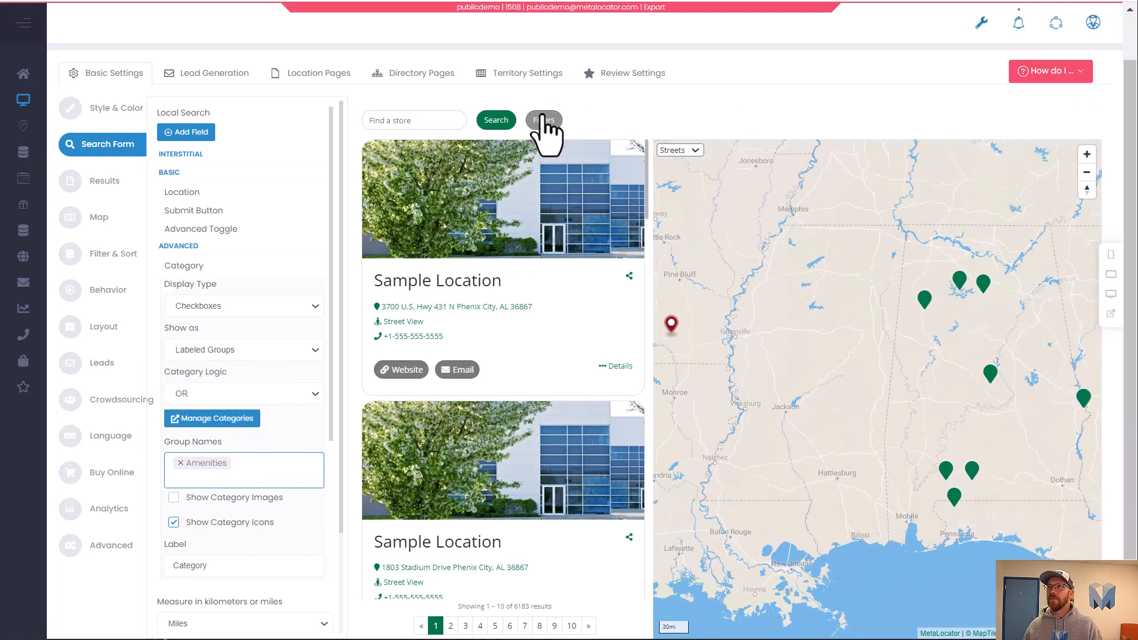
click(543, 122)
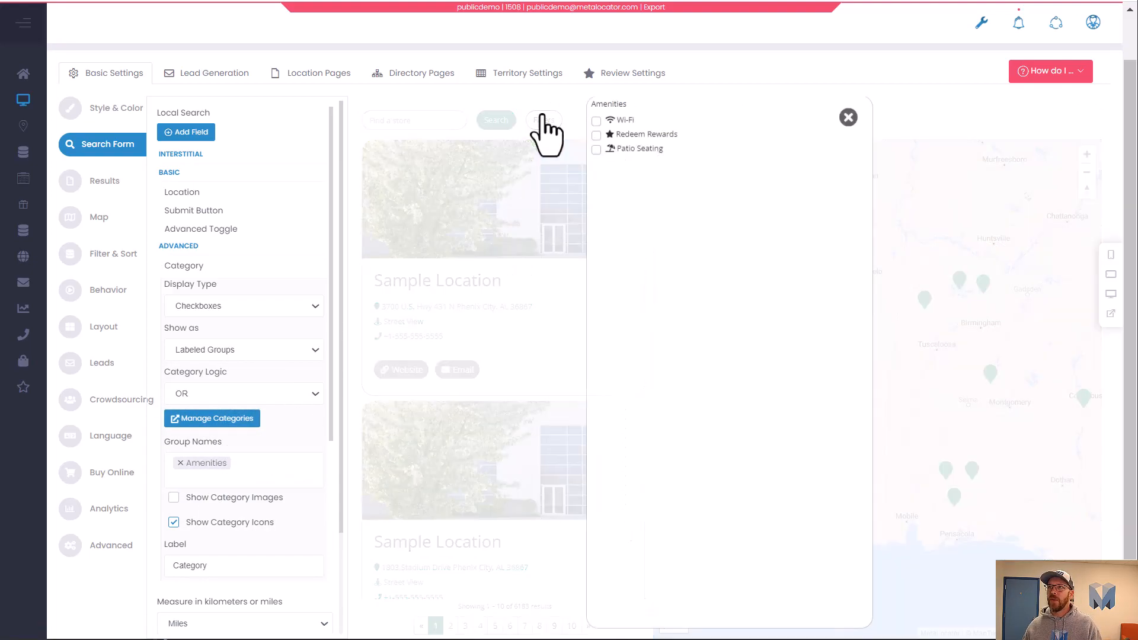
click(849, 119)
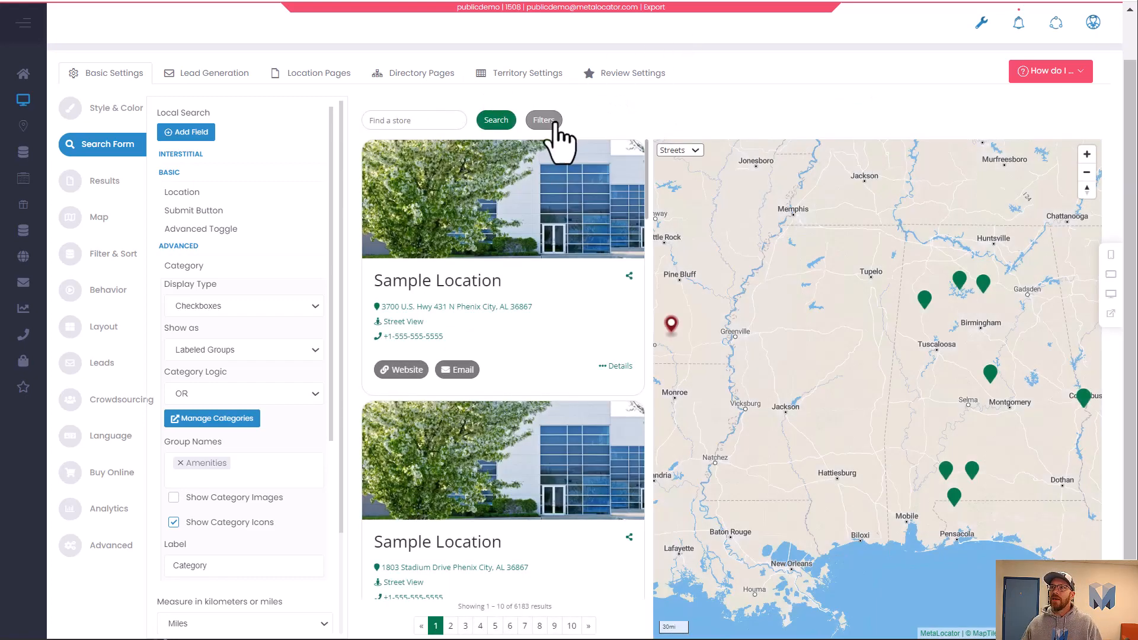
click(554, 122)
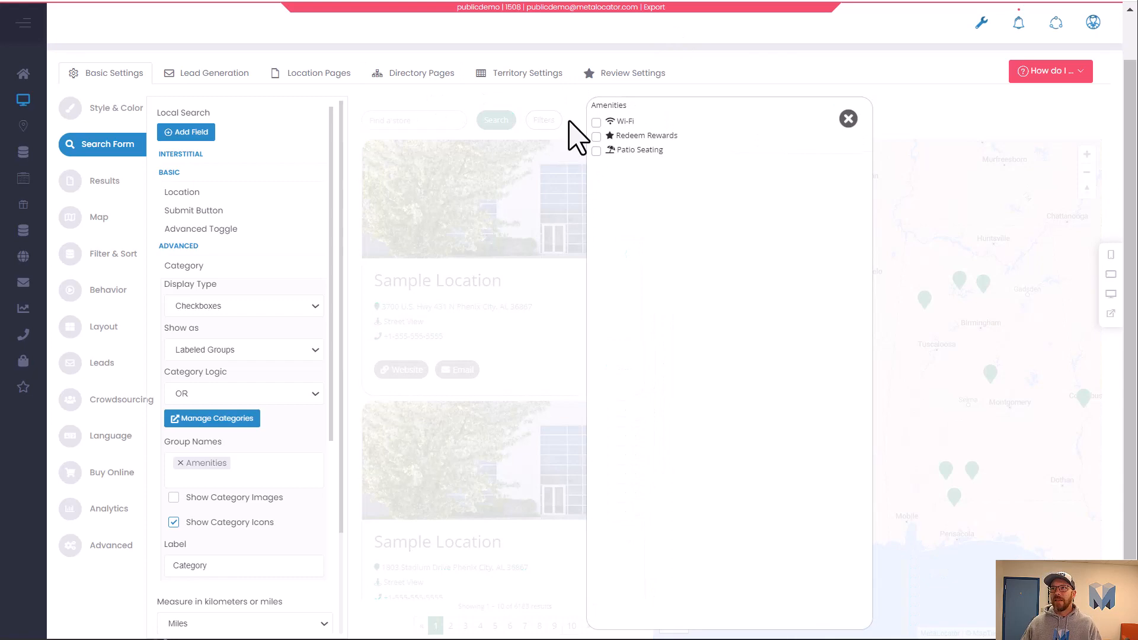
click(848, 119)
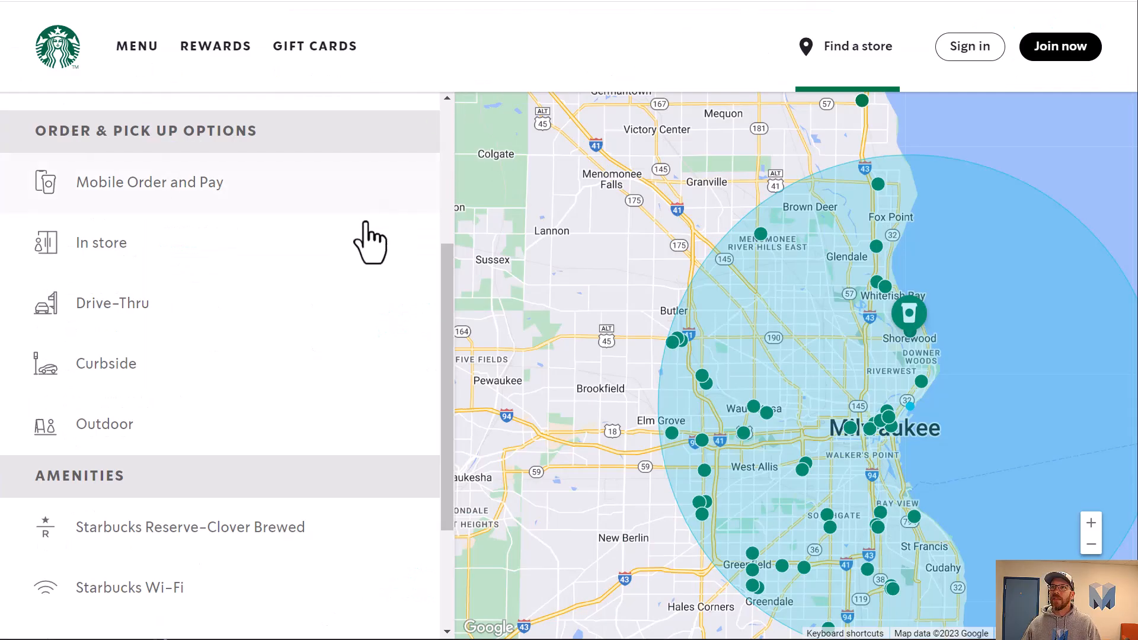
Compare the store site's Filters panel against the locator's filter modal.
scroll(368, 243, up, 5)
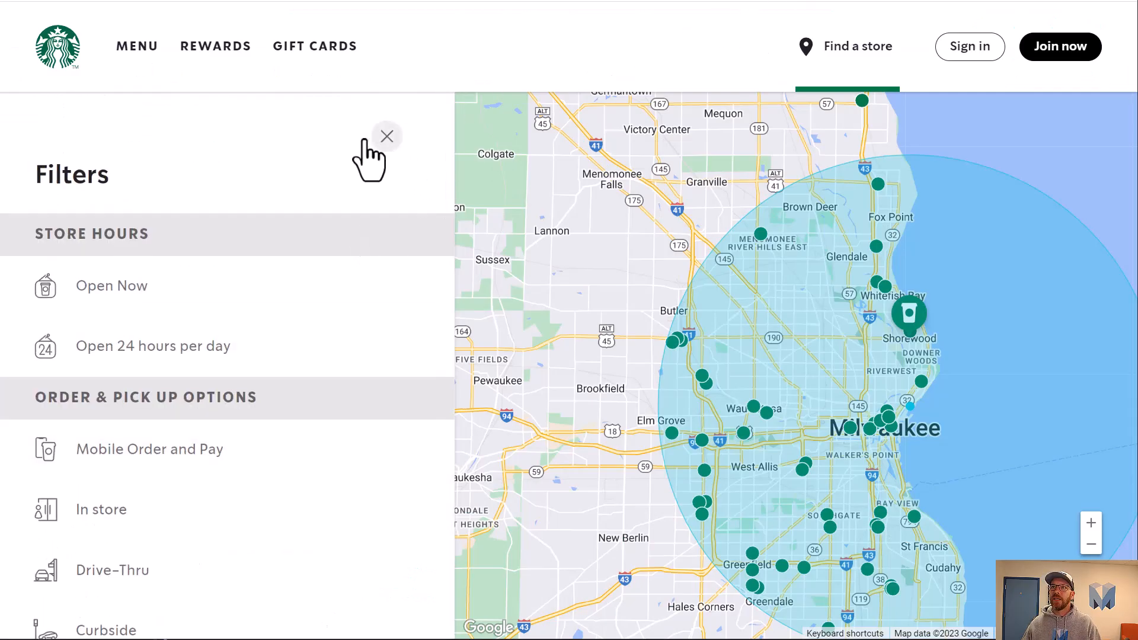
click(385, 136)
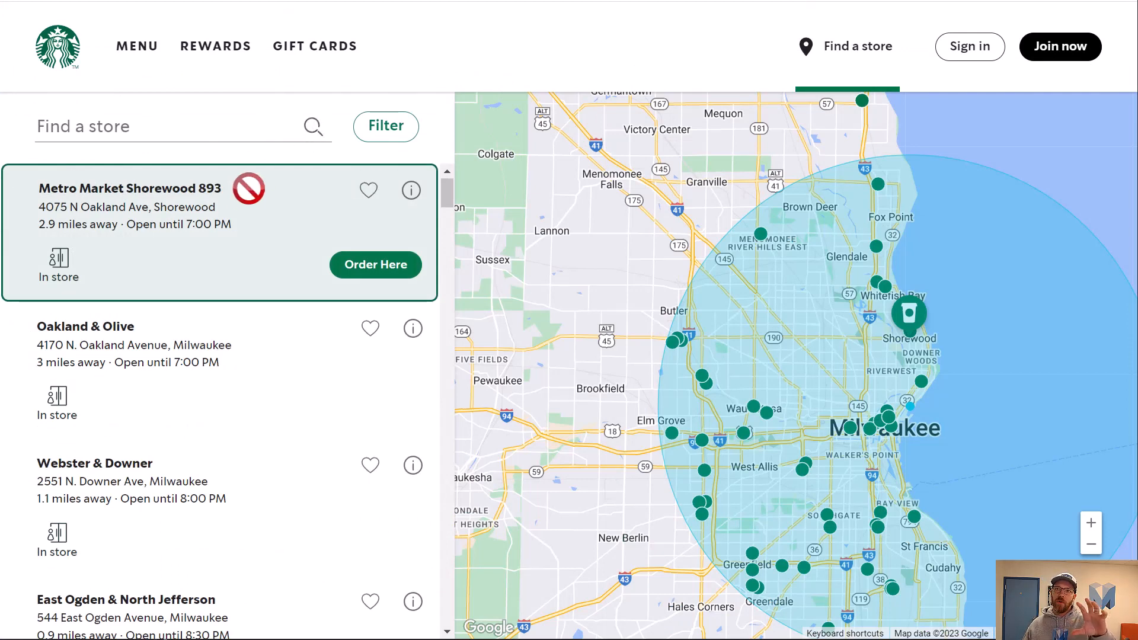
click(387, 131)
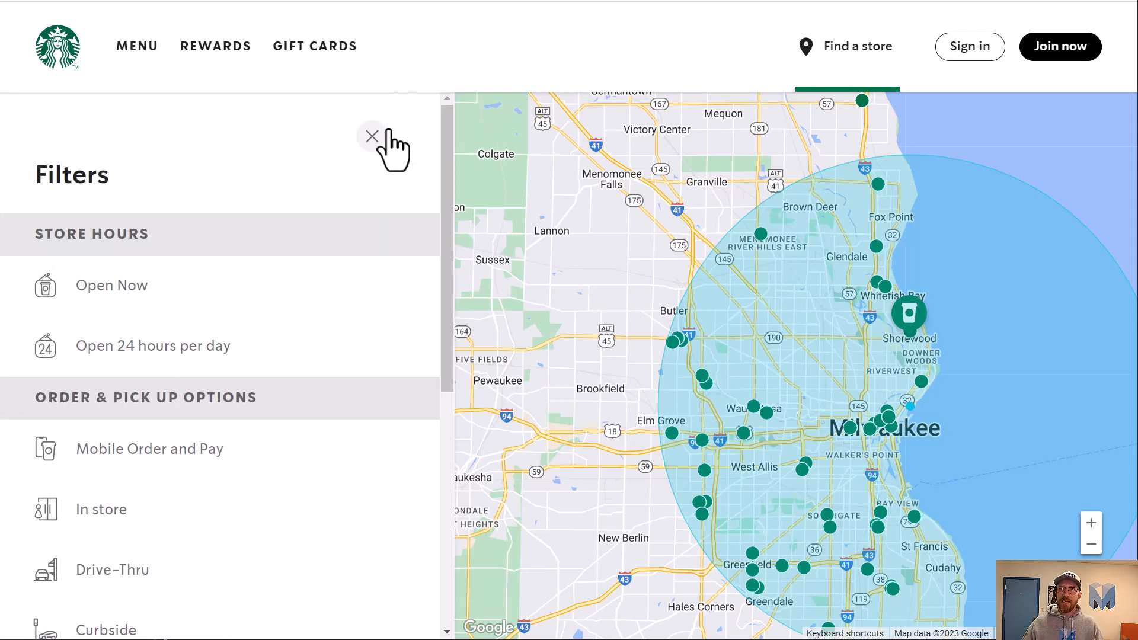
click(389, 131)
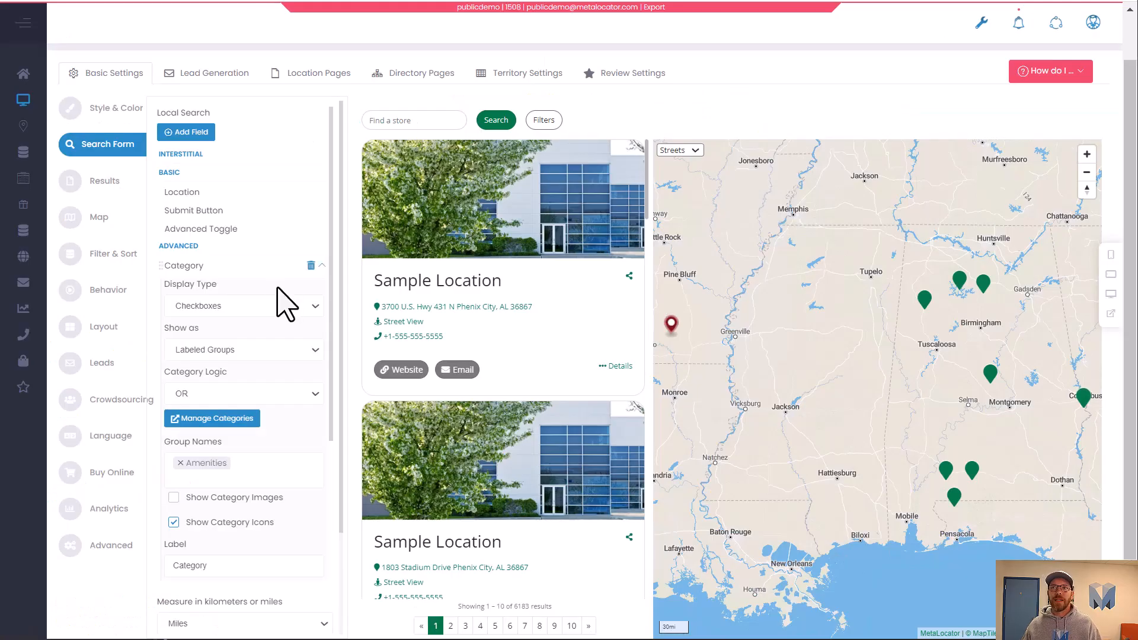
Set the Search Form Position to Above List in the Layout settings and save the interface.
click(104, 327)
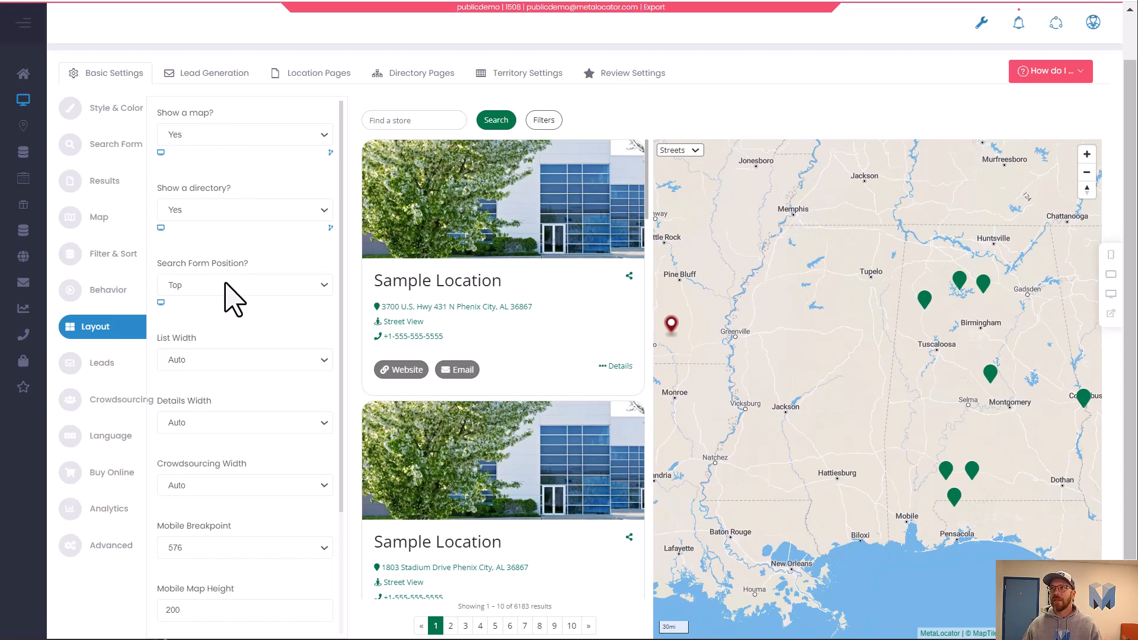
click(239, 276)
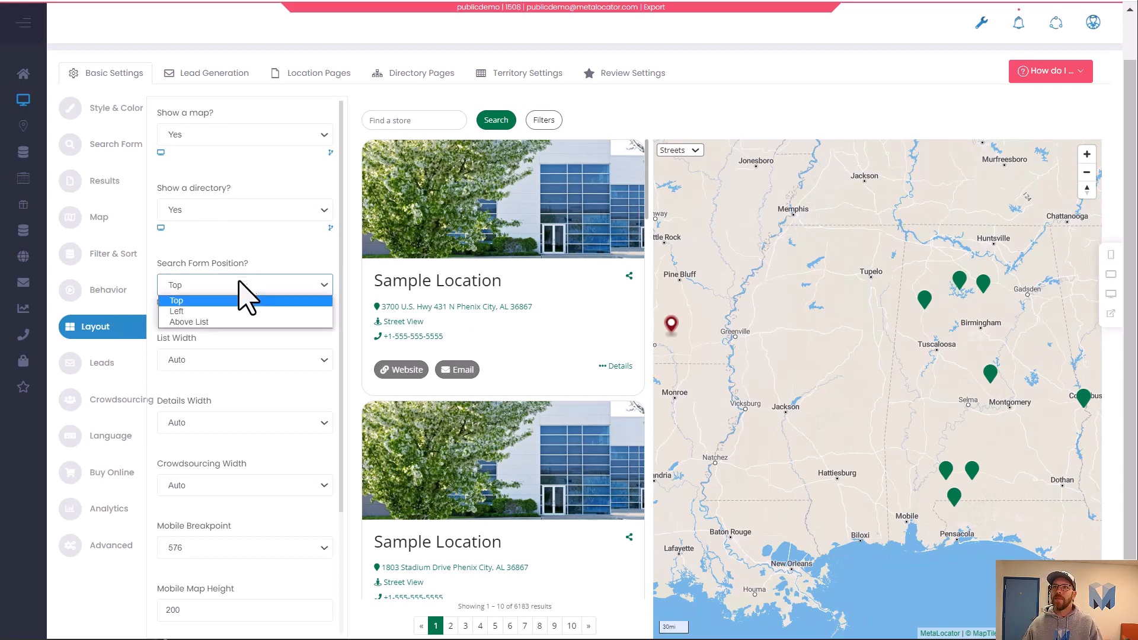
click(232, 320)
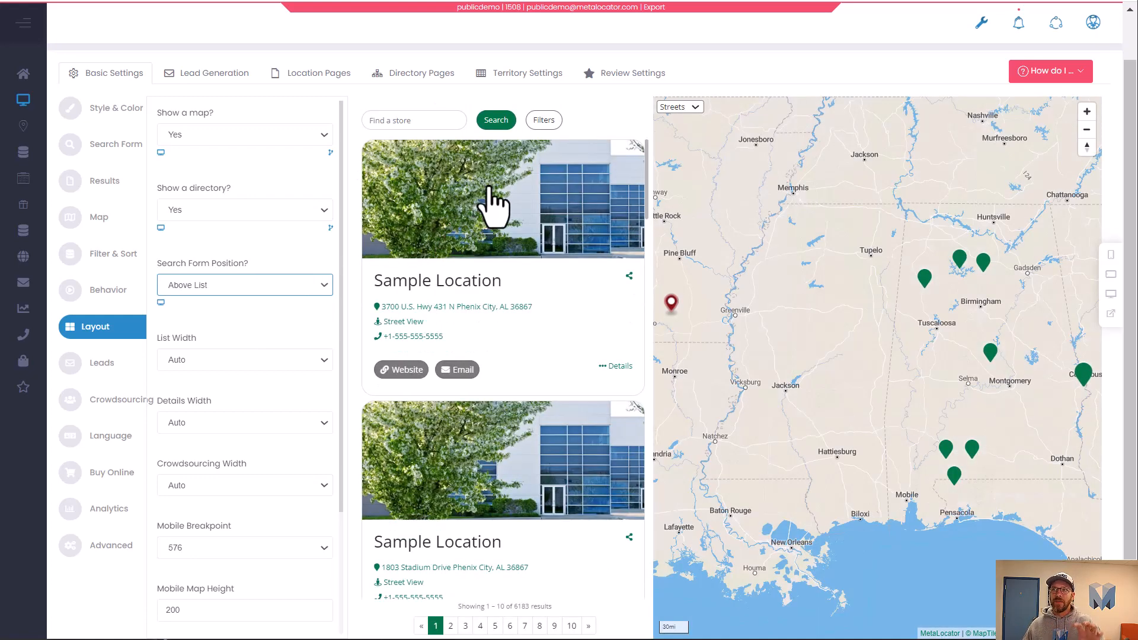
scroll(468, 368, up, 1)
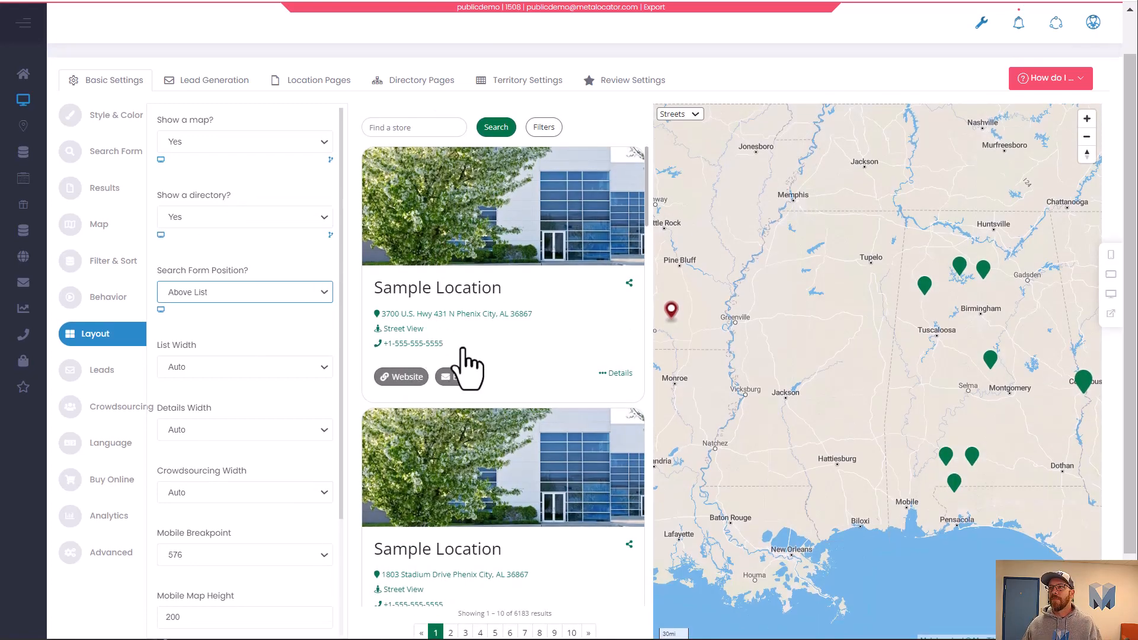
scroll(468, 367, up, 2)
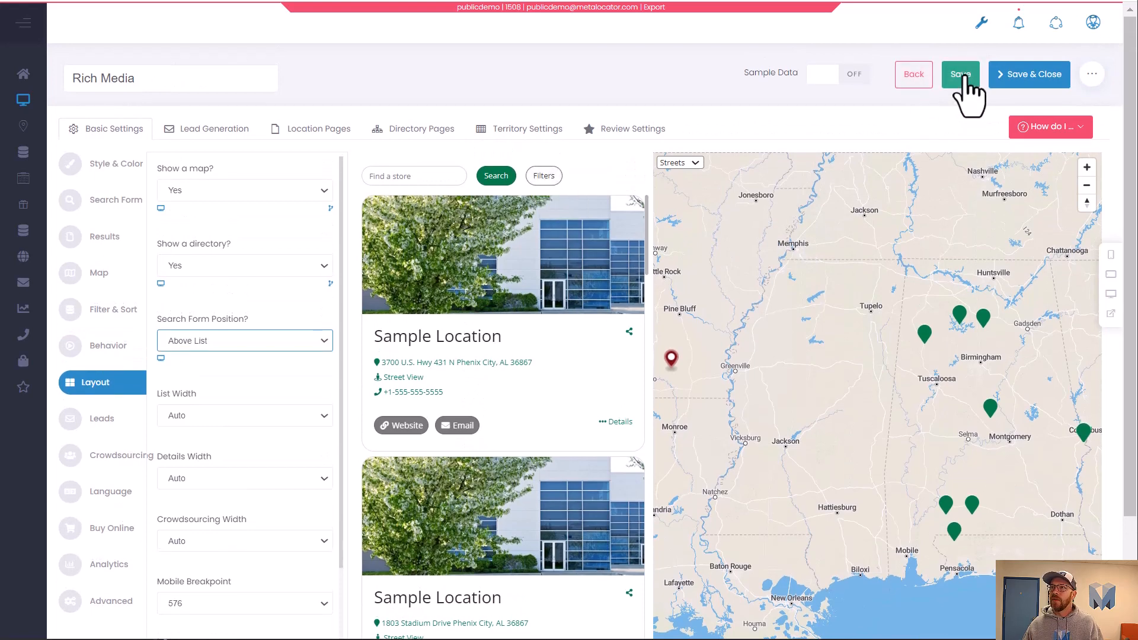
click(960, 75)
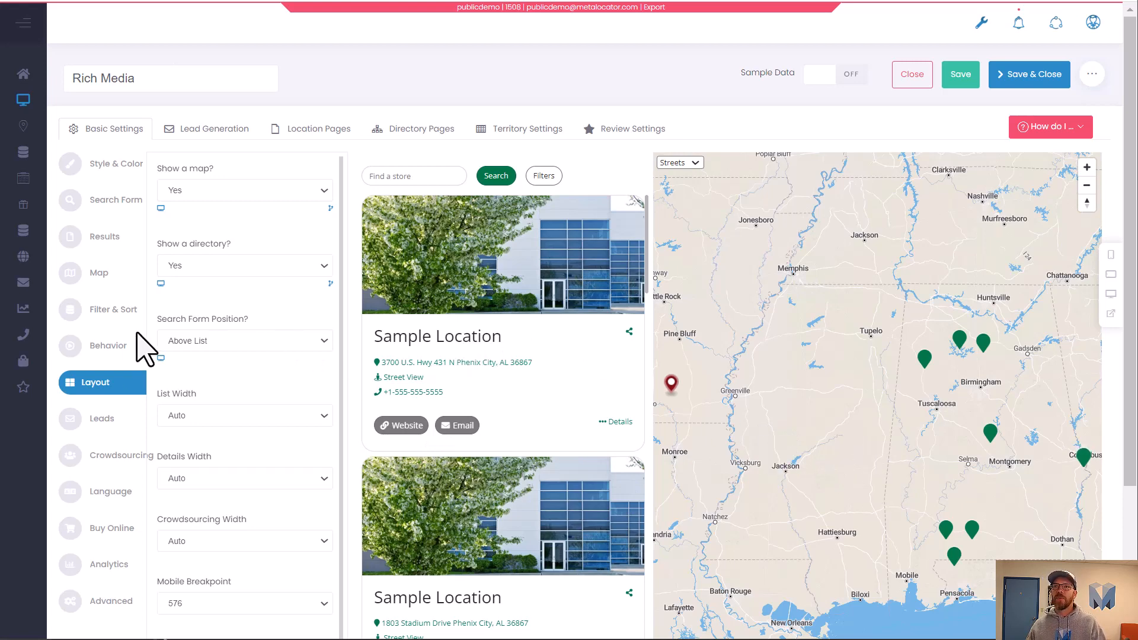
Set the results' Initial State to Show Nearest (IP Address).
click(114, 240)
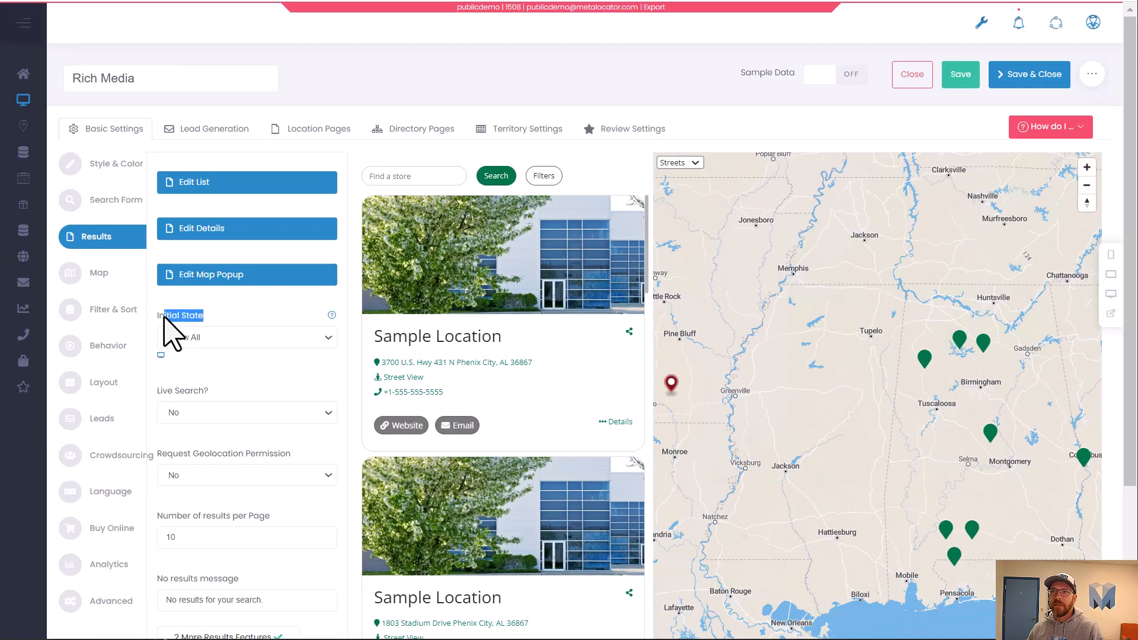
click(236, 338)
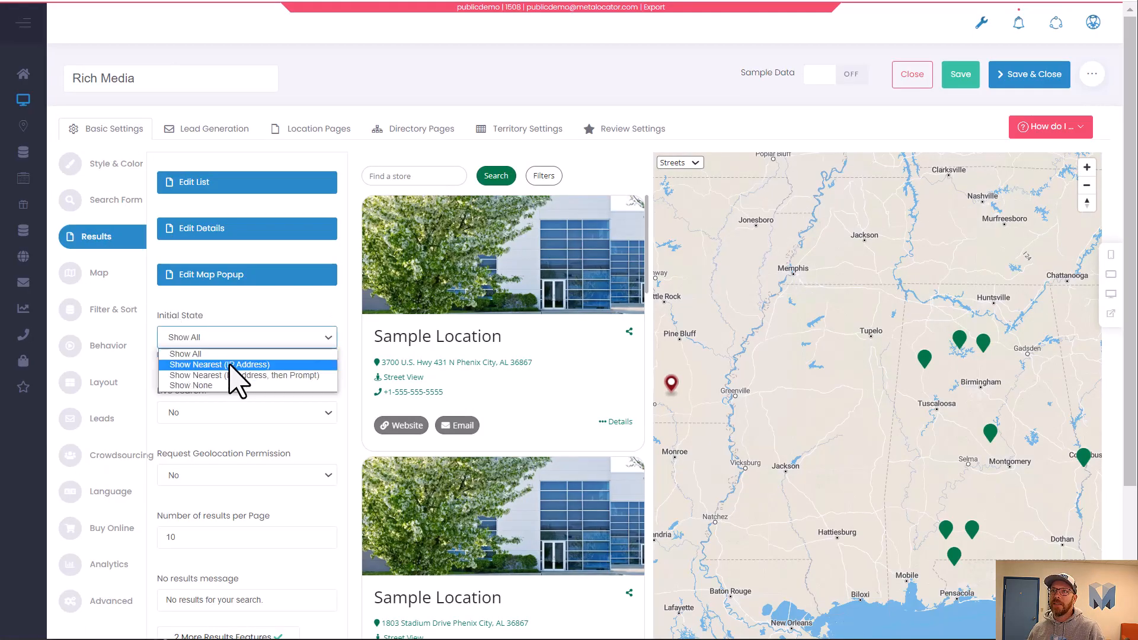
click(230, 365)
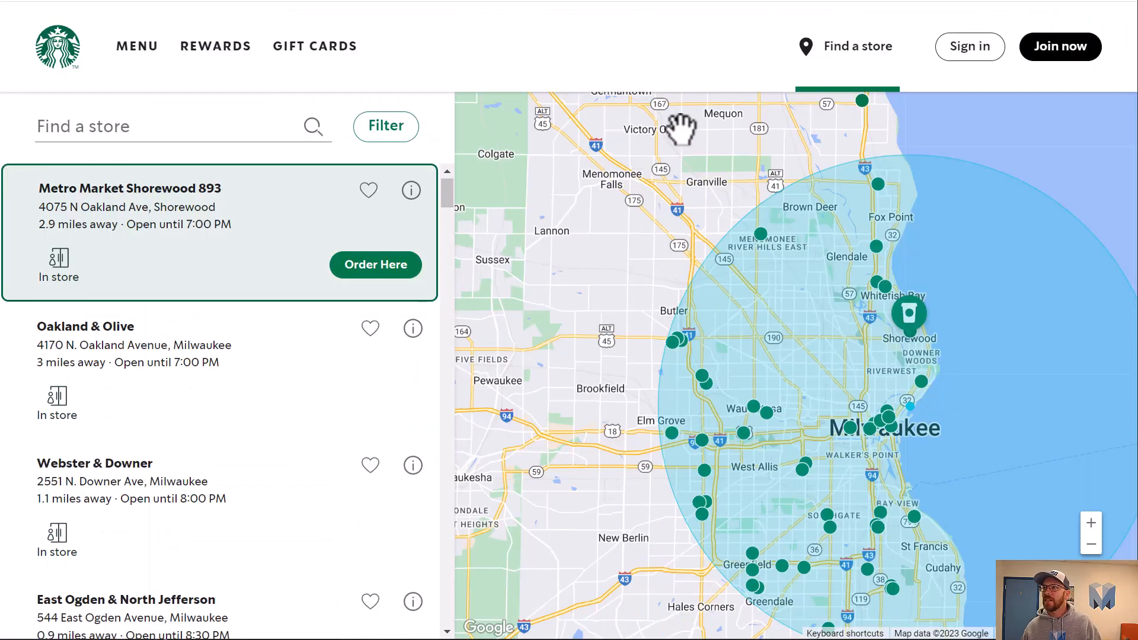
scroll(731, 427, down, 2)
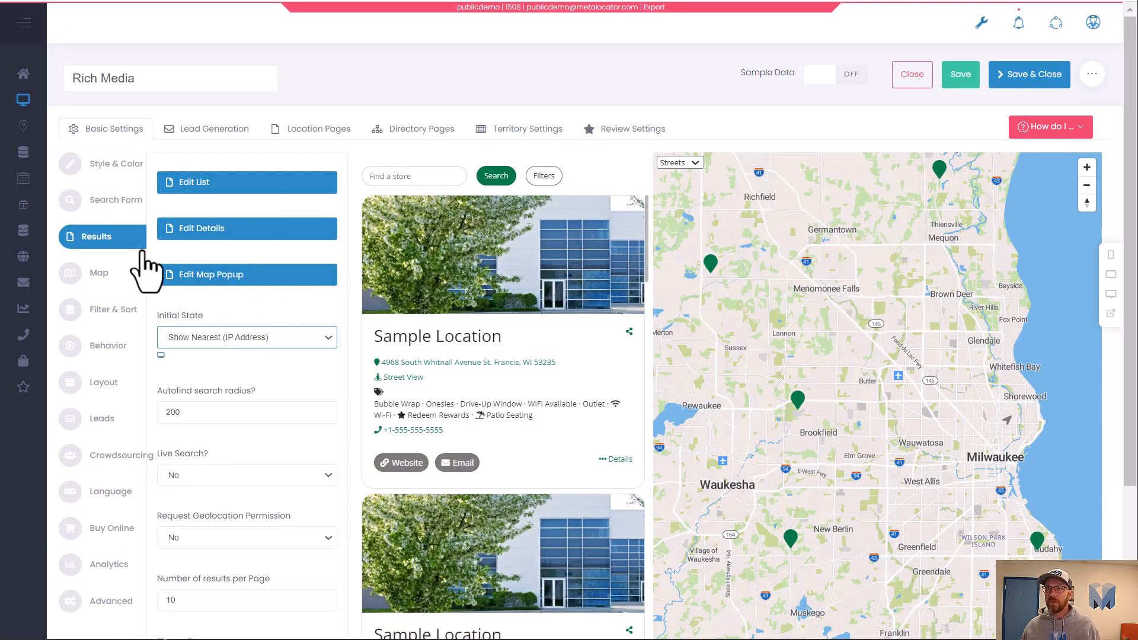
Change the map style to Palo Alto 2.
click(100, 278)
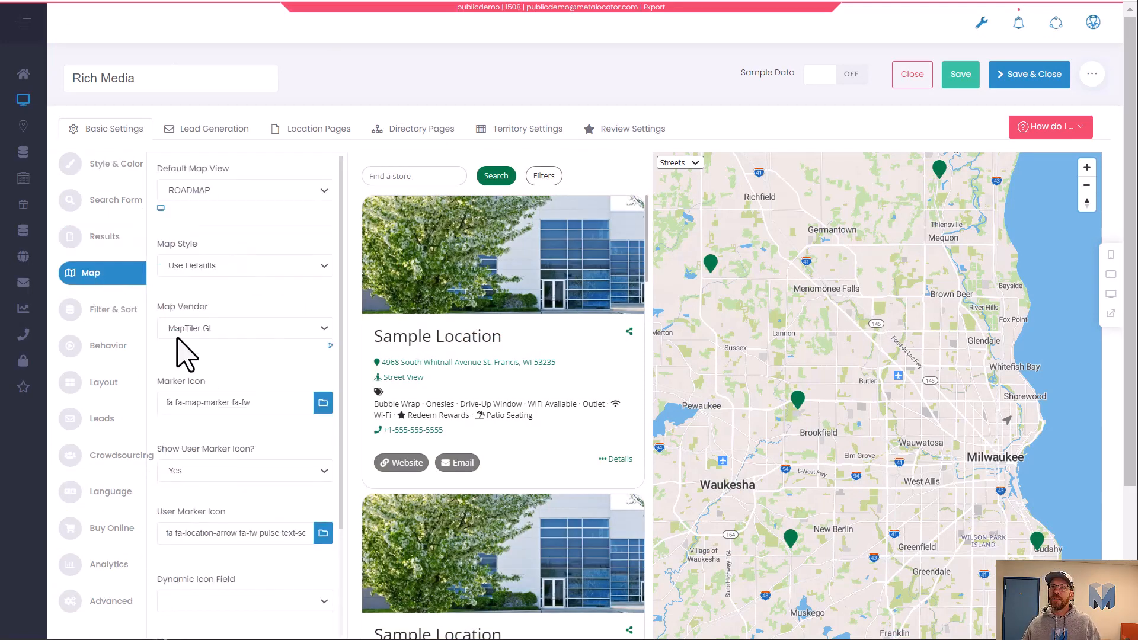
click(266, 267)
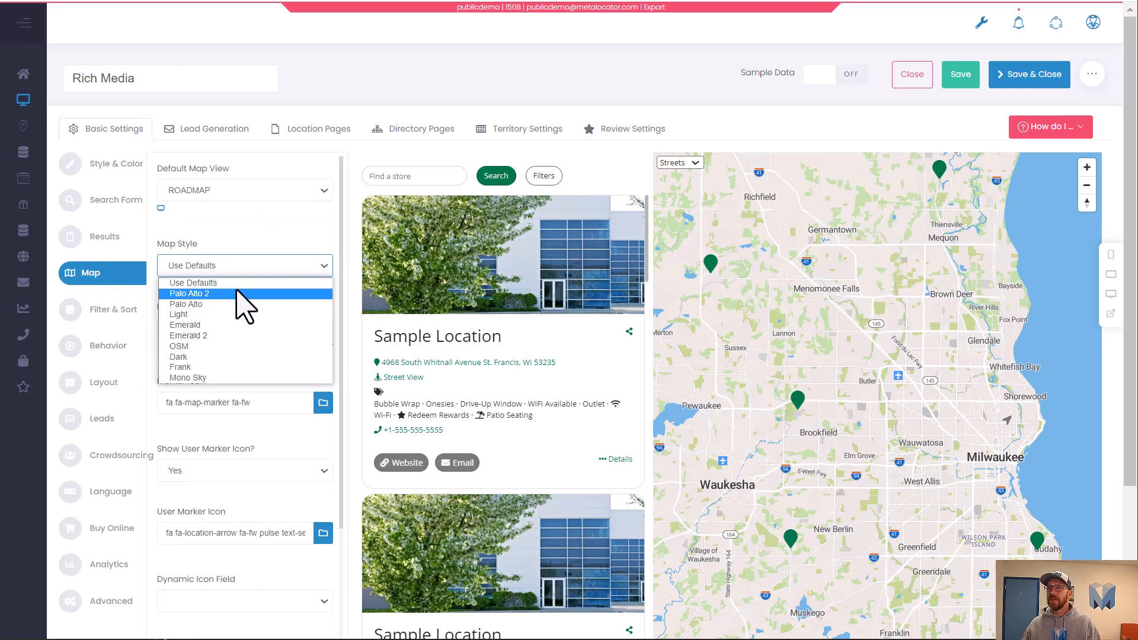
click(237, 294)
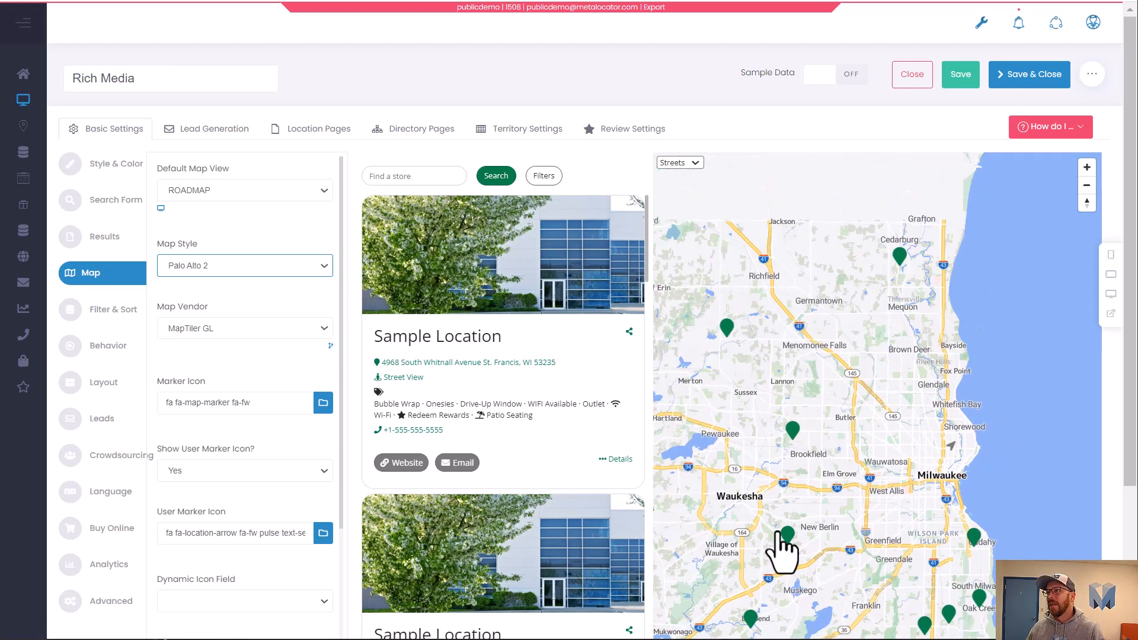
scroll(793, 514, down, 1)
drag(921, 598, 926, 526)
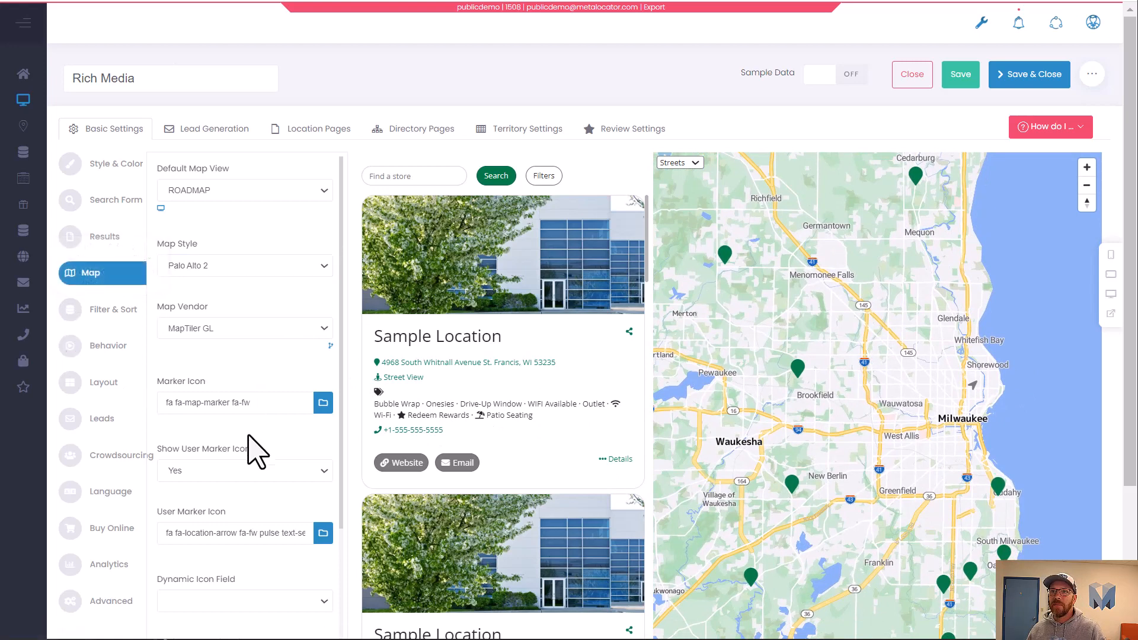
Change the map marker icon to fa fa-circle fa-fw.
scroll(256, 450, down, 2)
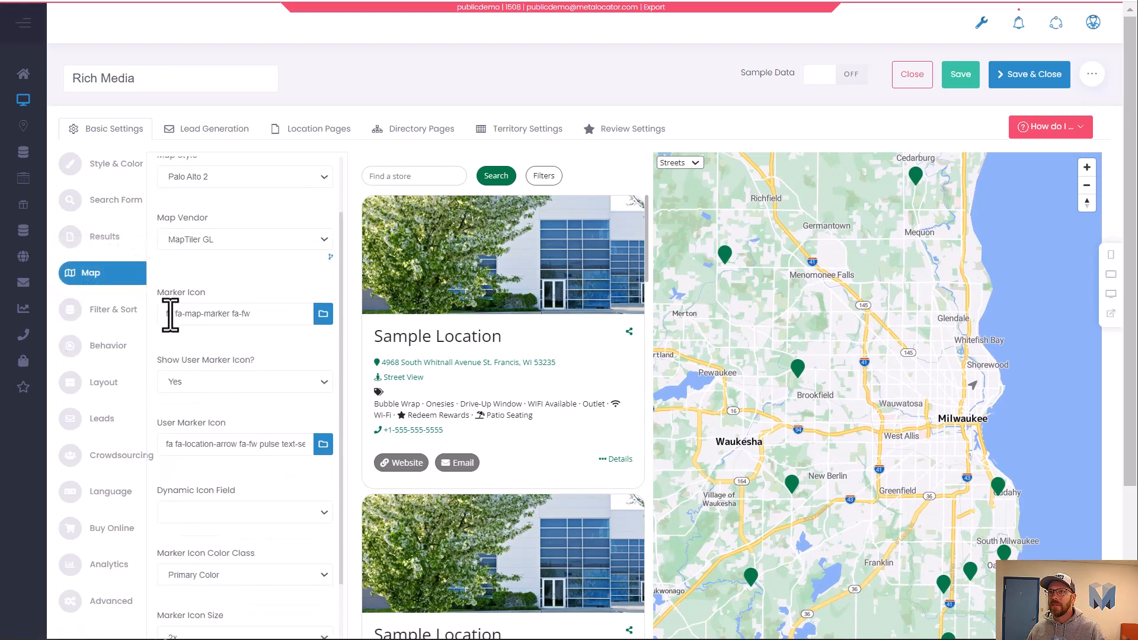
drag(175, 314, 236, 320)
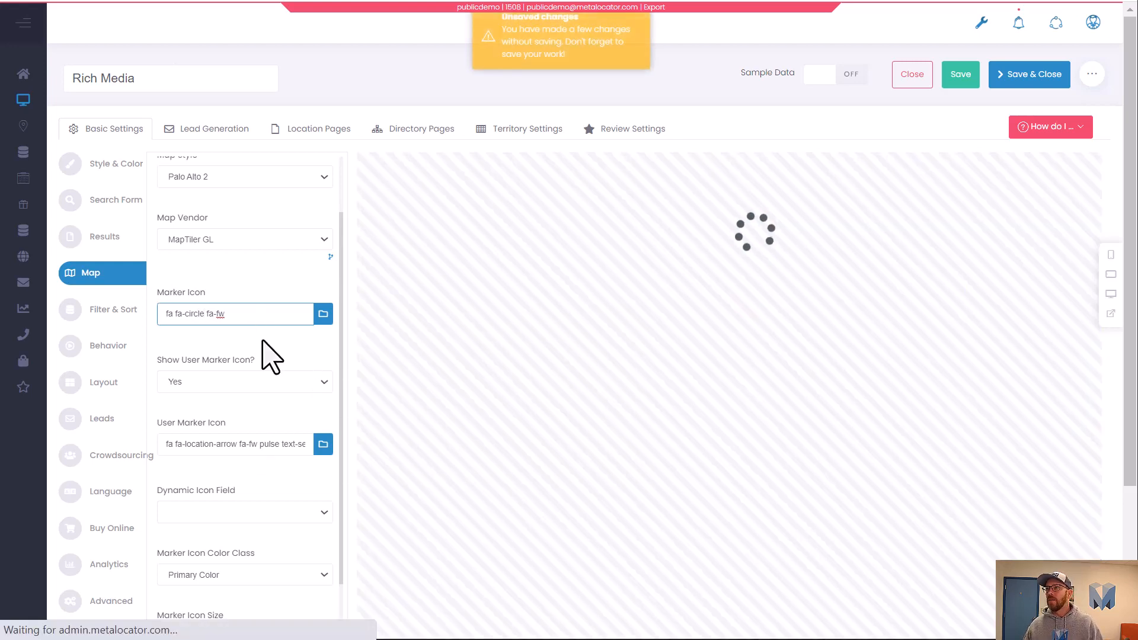
click(263, 341)
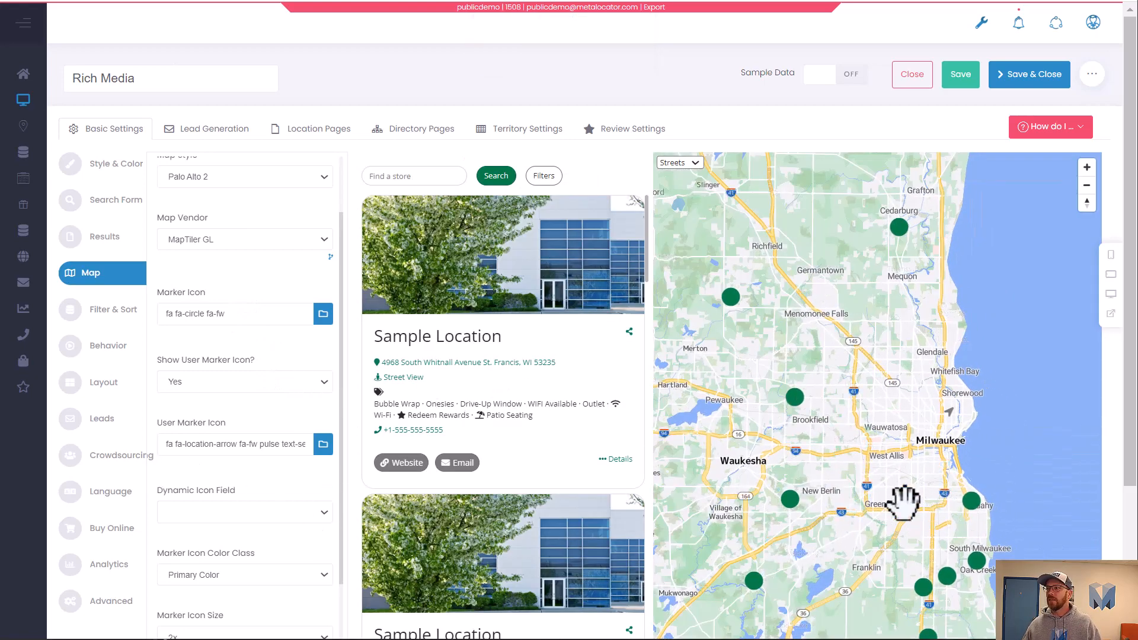
scroll(224, 449, down, 5)
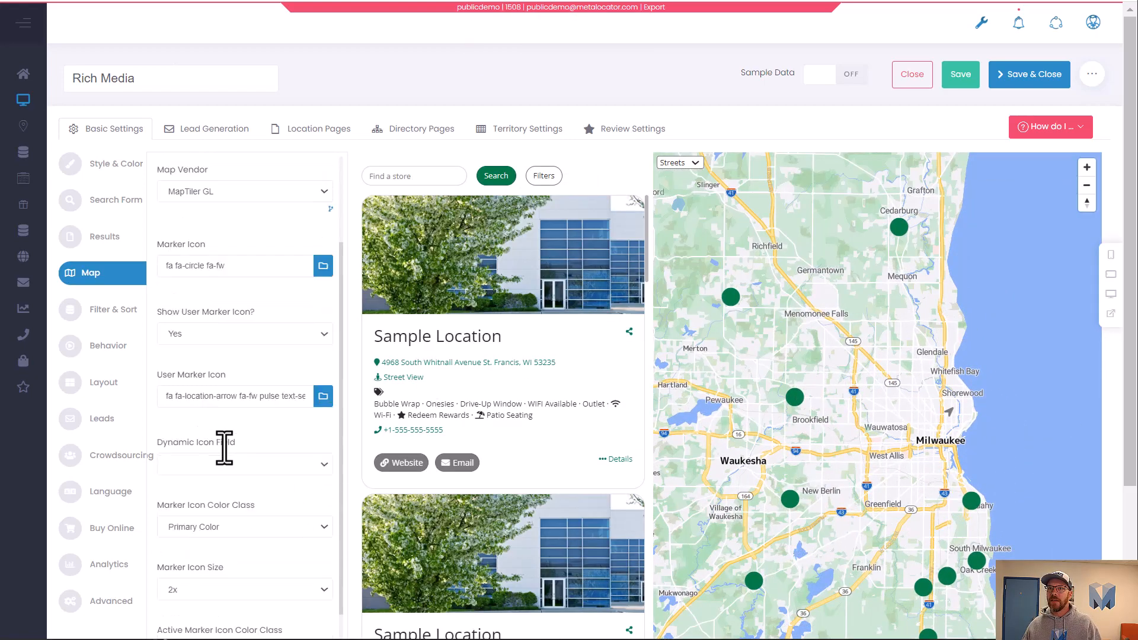
Set the map's Marker Icon Size to Normal, comparing it against the 2x size.
click(270, 376)
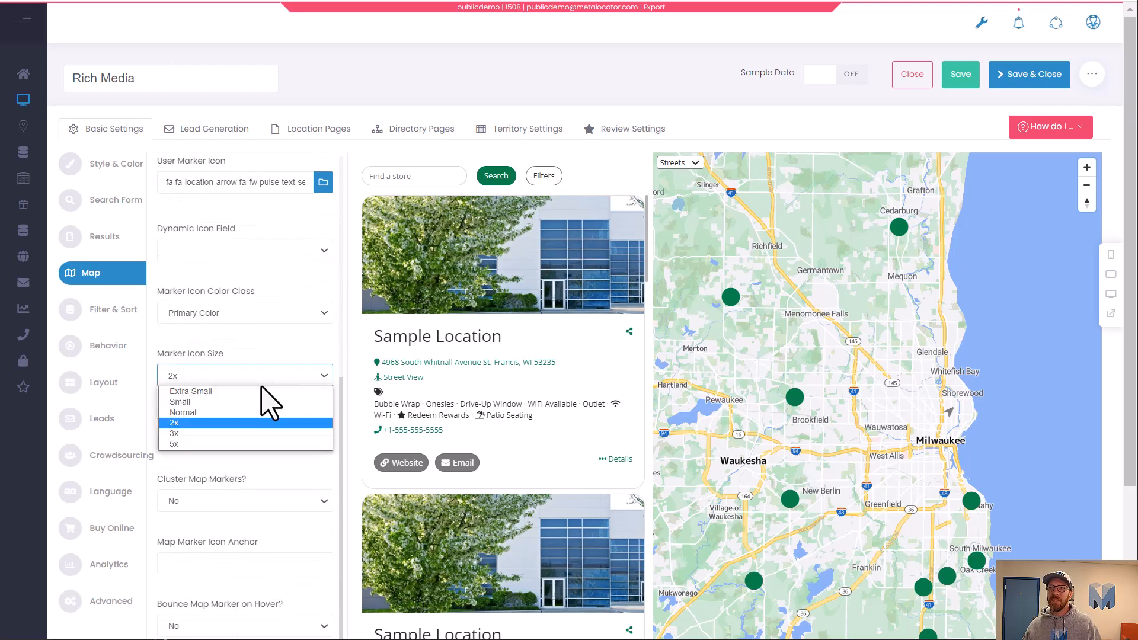
click(244, 415)
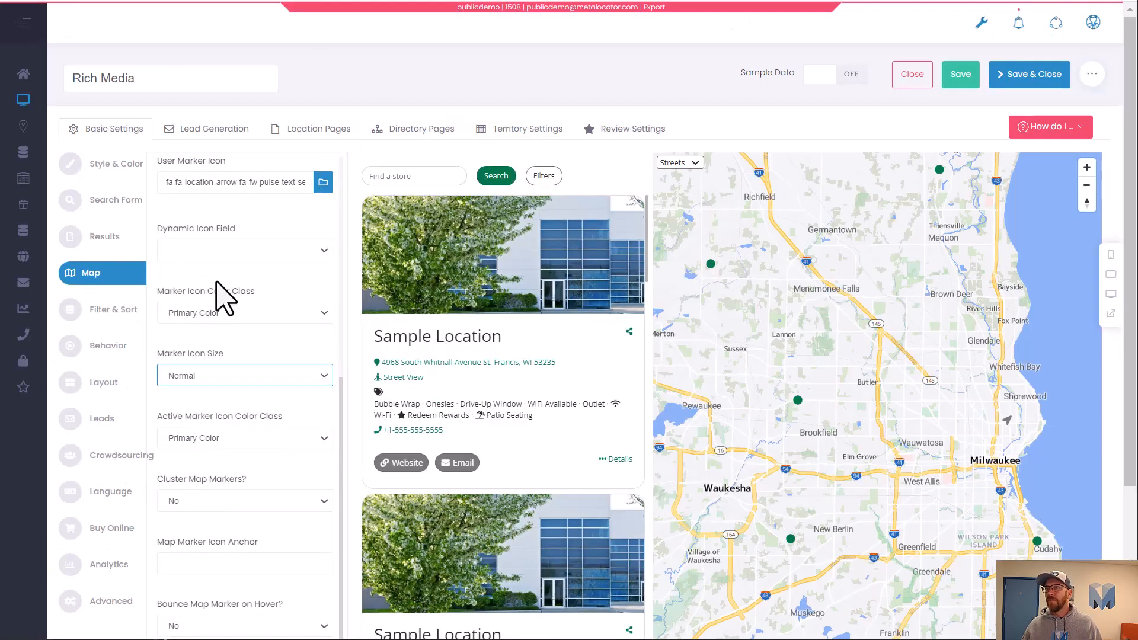
click(191, 382)
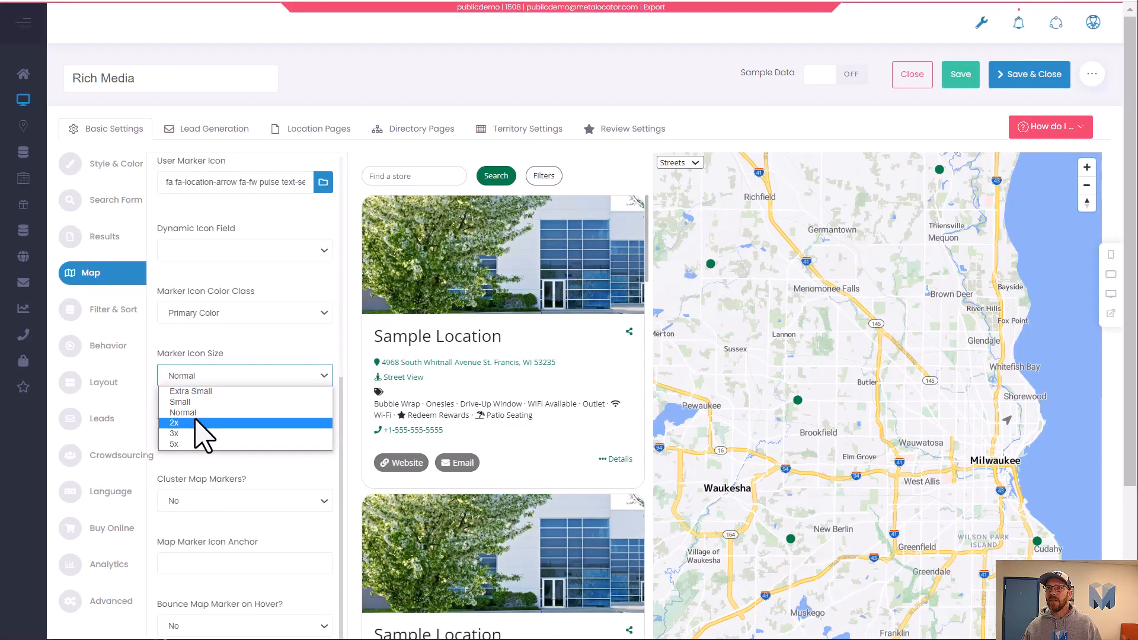
click(199, 414)
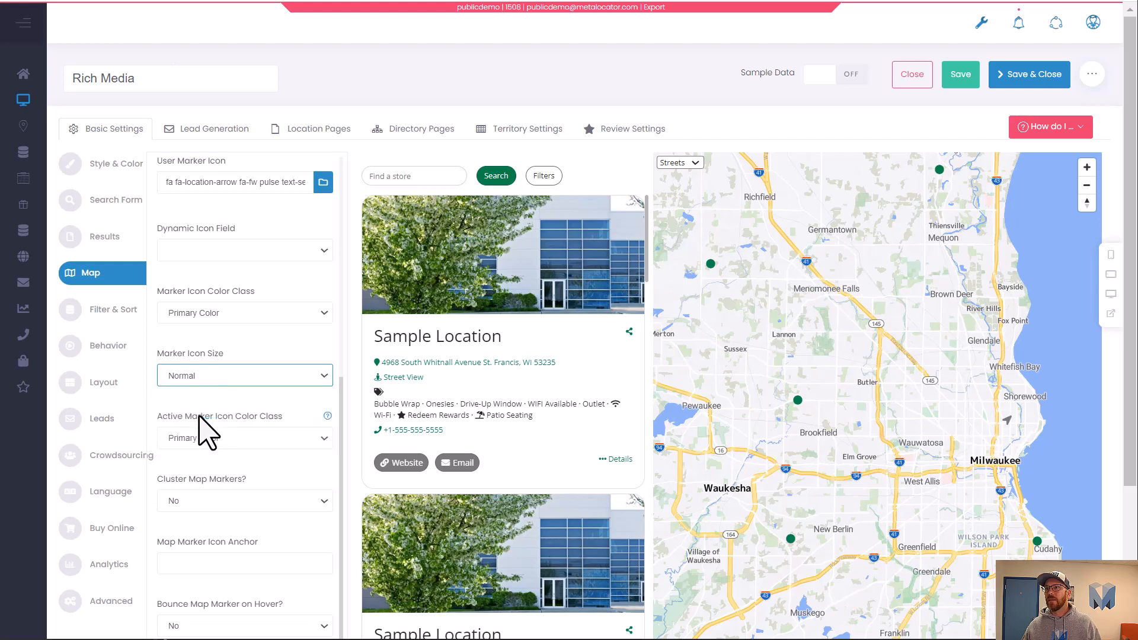
scroll(994, 439, up, 1)
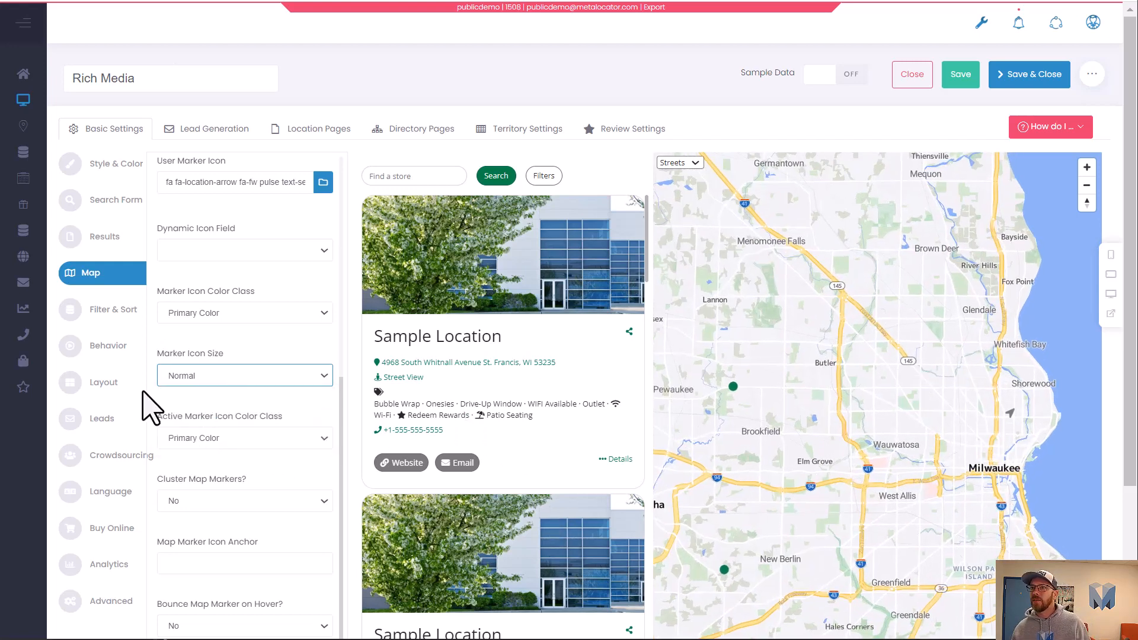
click(227, 379)
click(208, 423)
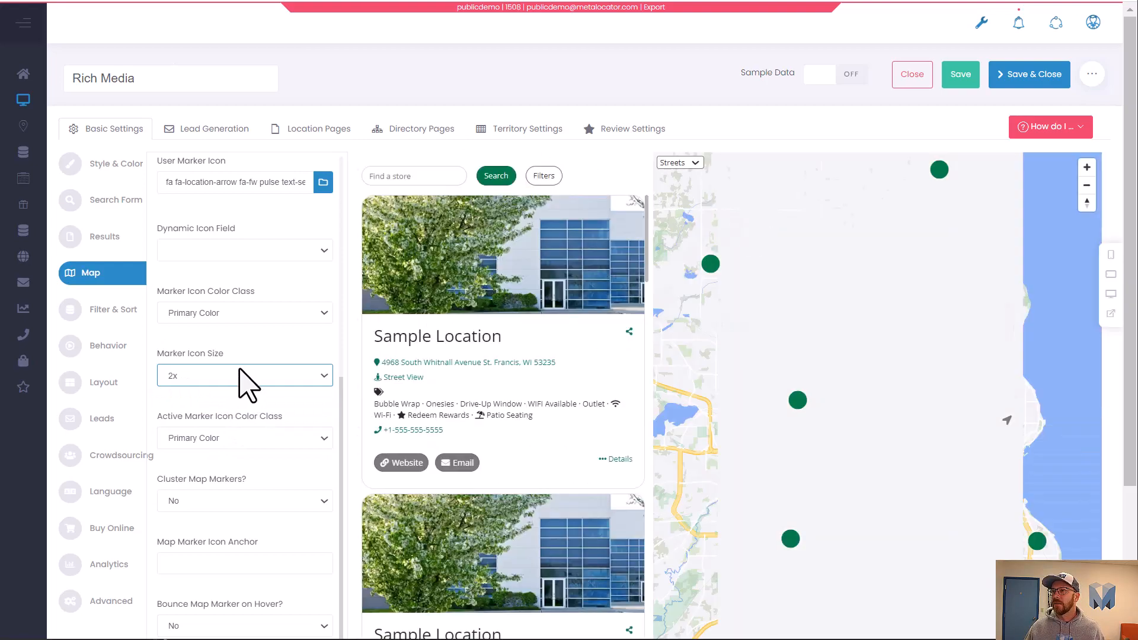
click(244, 376)
click(234, 413)
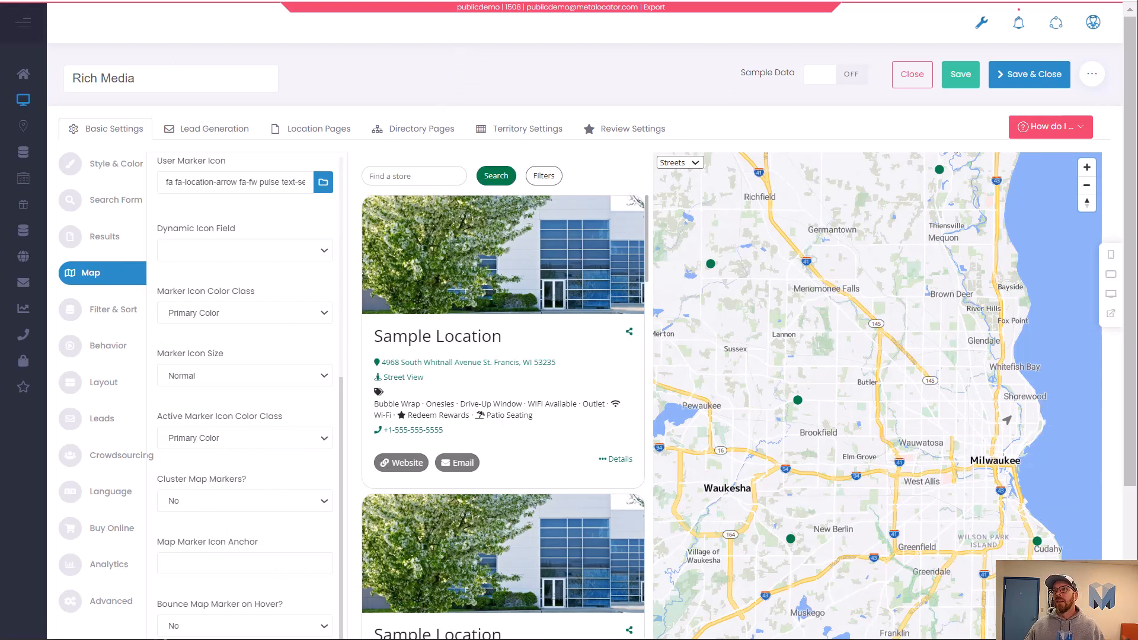
scroll(245, 385, up, 5)
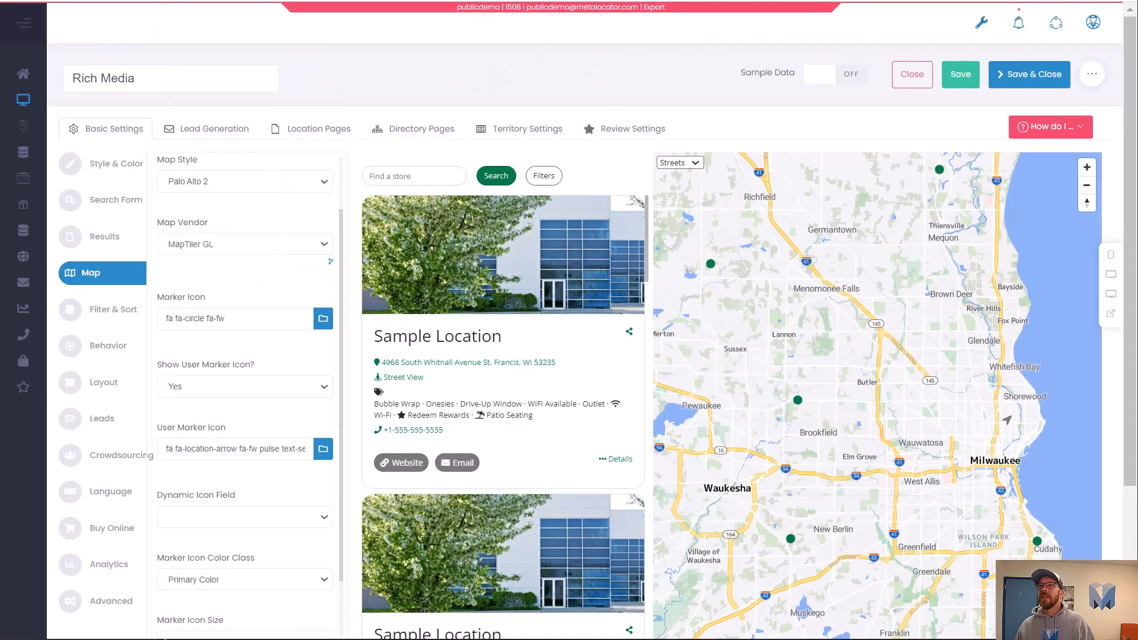
scroll(1008, 439, up, 5)
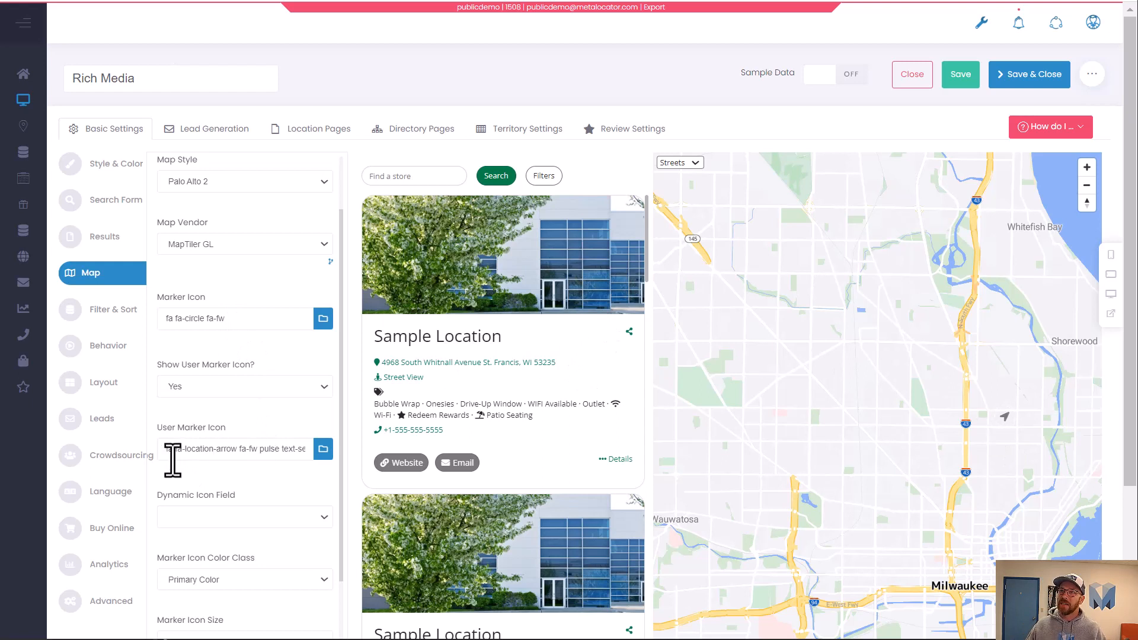
drag(162, 453, 217, 472)
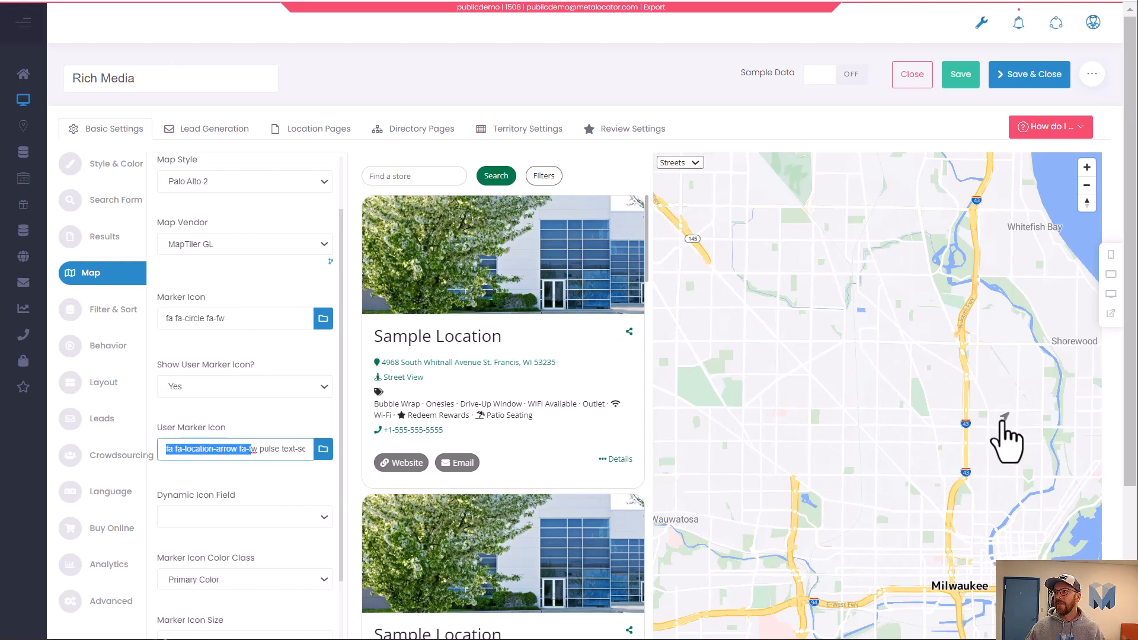
click(299, 490)
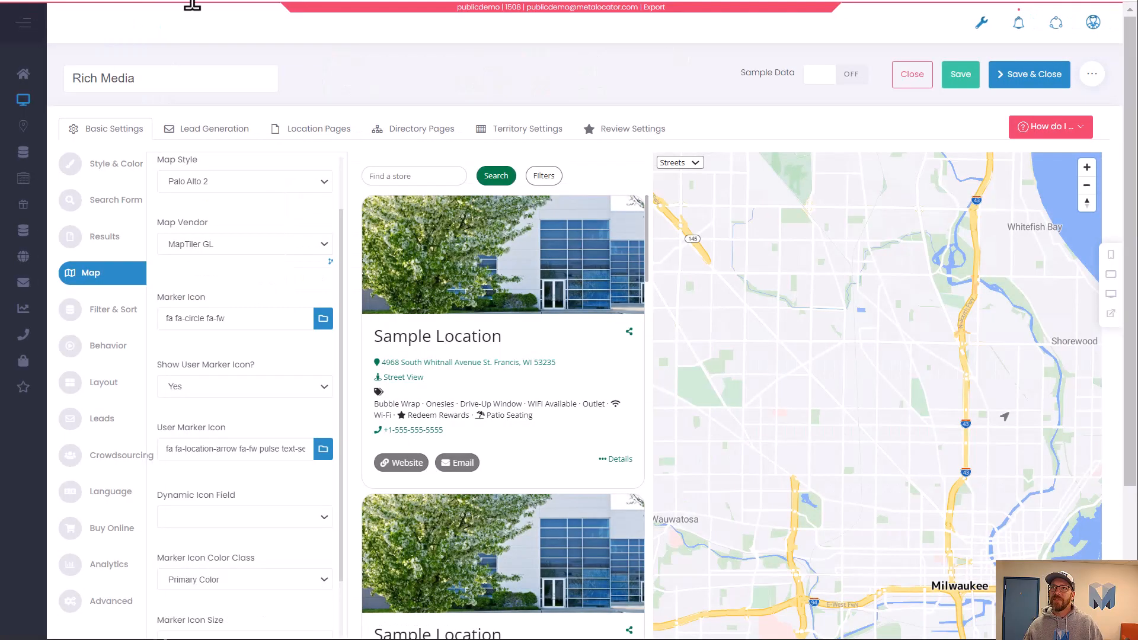
Open the results list editor and remove the Image, Street View and Phone fields.
click(111, 240)
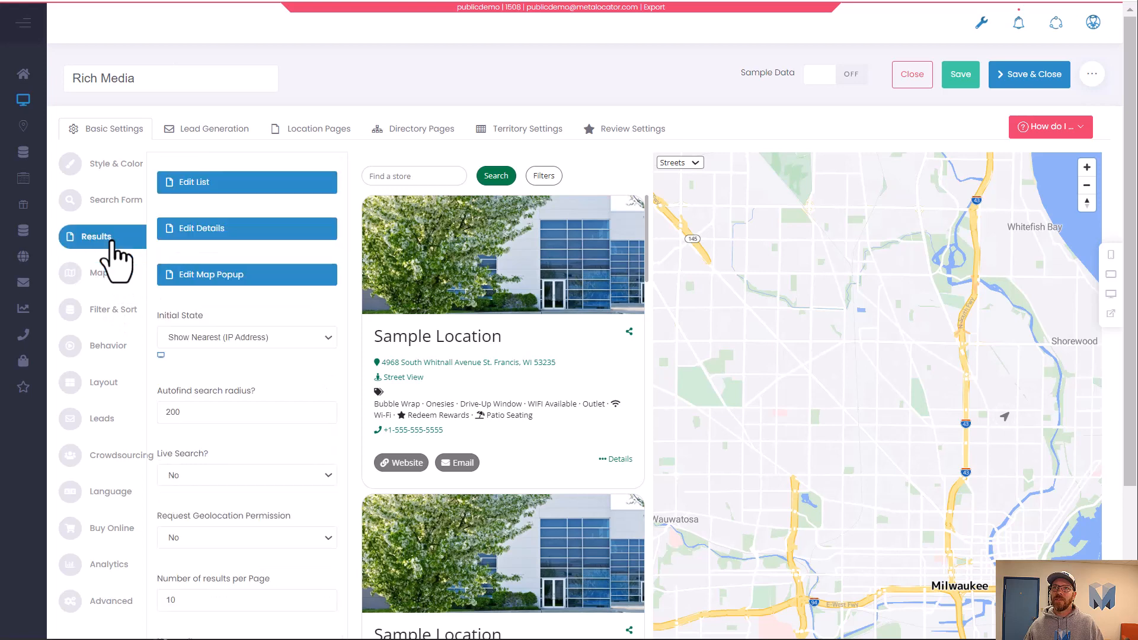
click(204, 185)
click(337, 238)
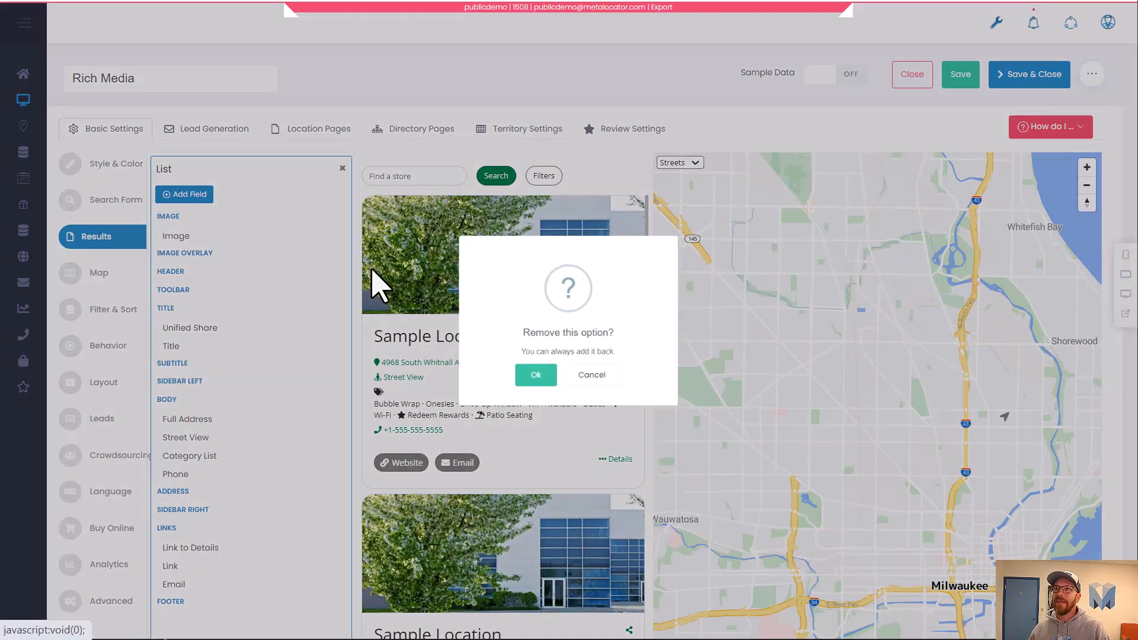
click(536, 375)
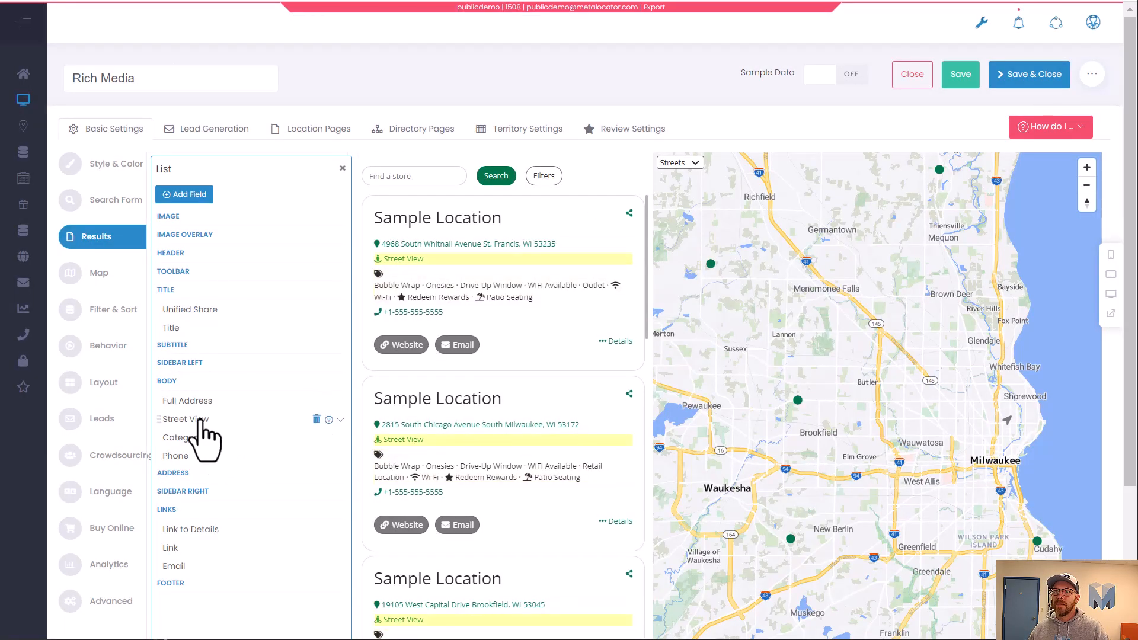
click(317, 437)
click(528, 389)
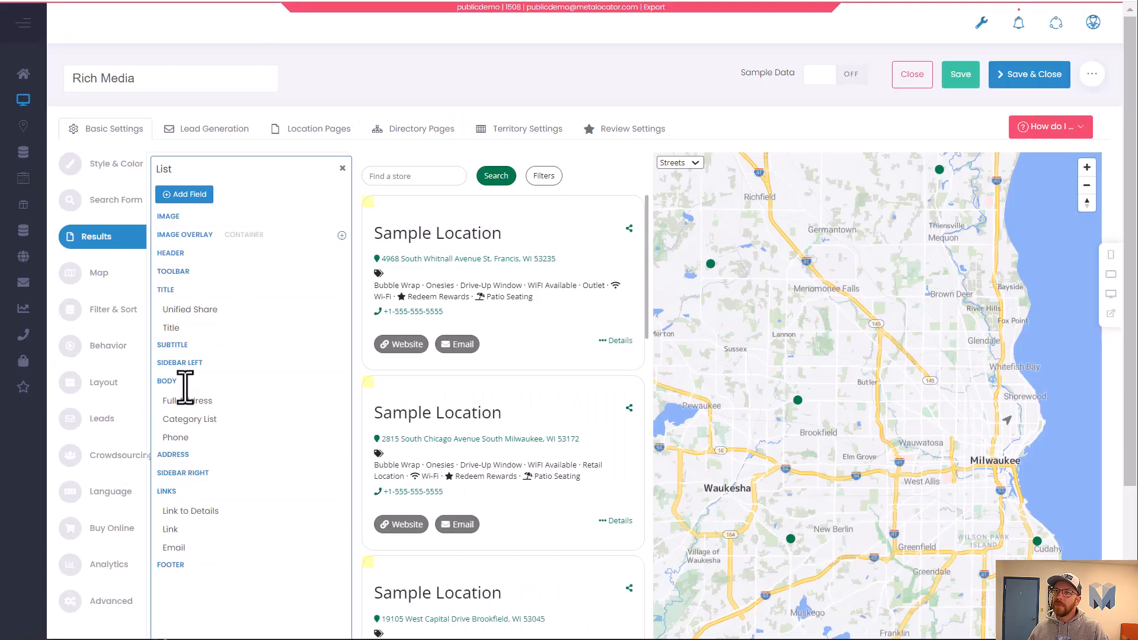
click(329, 437)
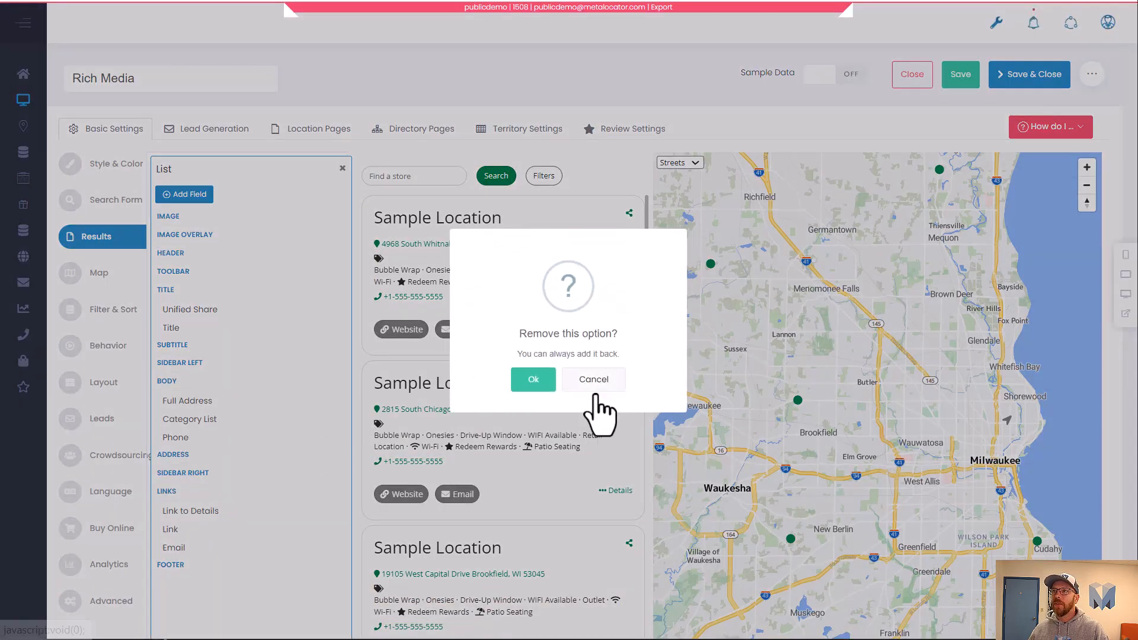
click(531, 379)
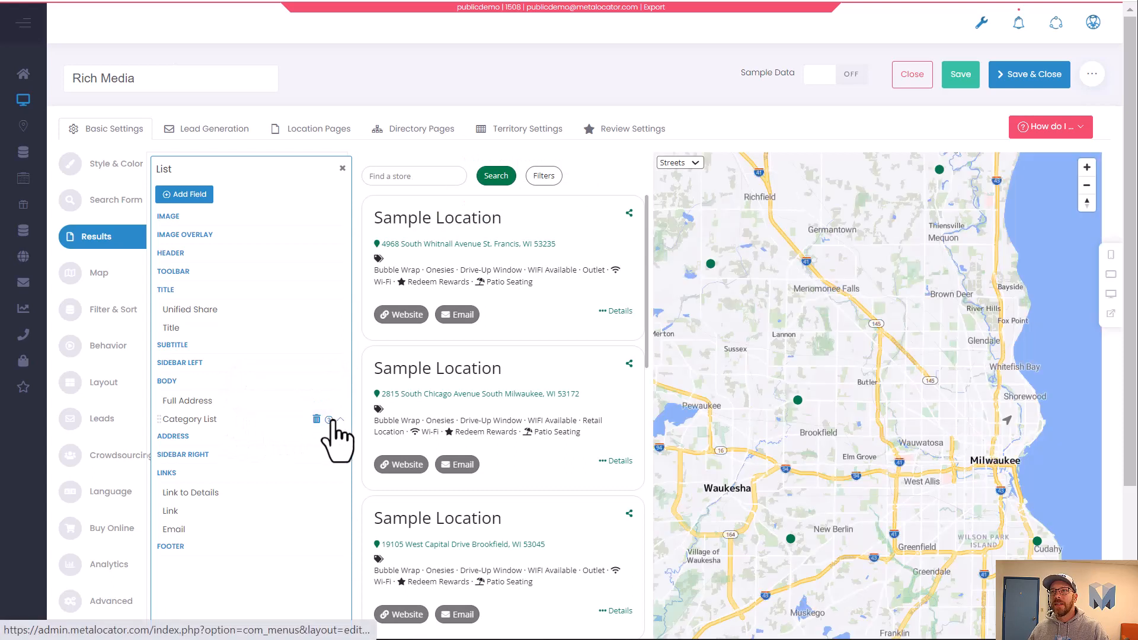
Restrict the Category List field's group names to Amenities.
click(339, 420)
scroll(213, 382, down, 3)
click(230, 314)
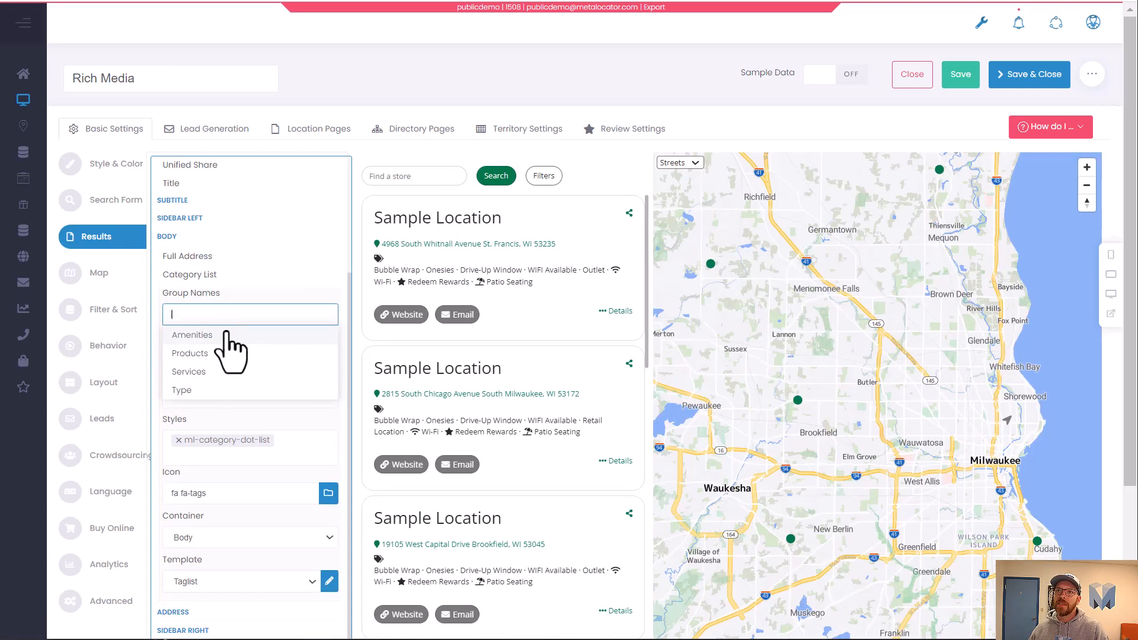
click(208, 334)
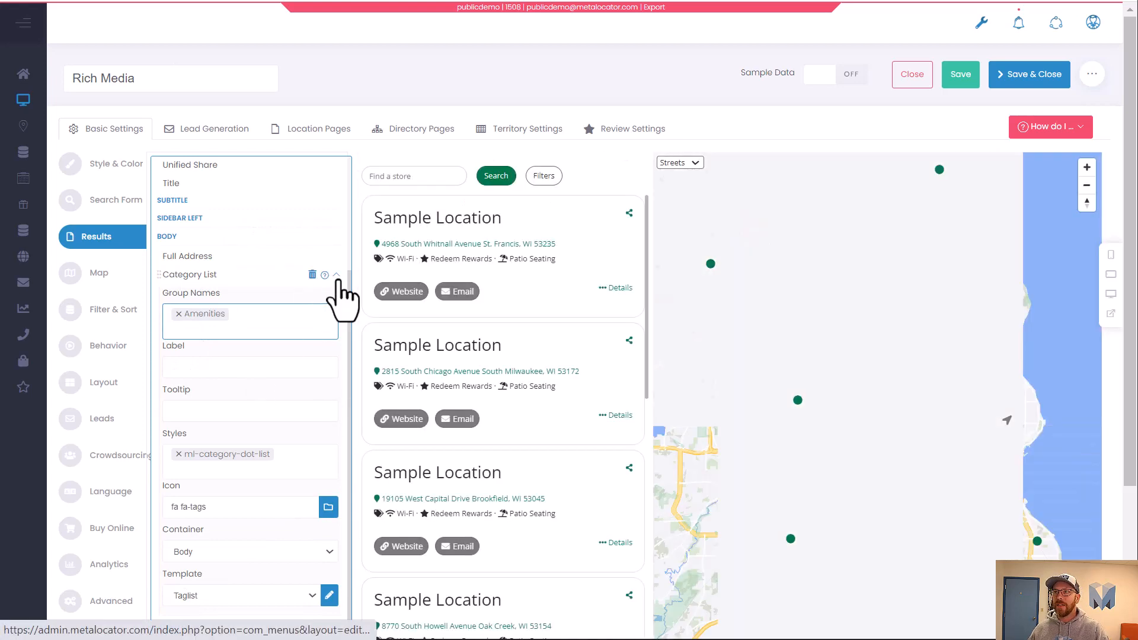
click(337, 277)
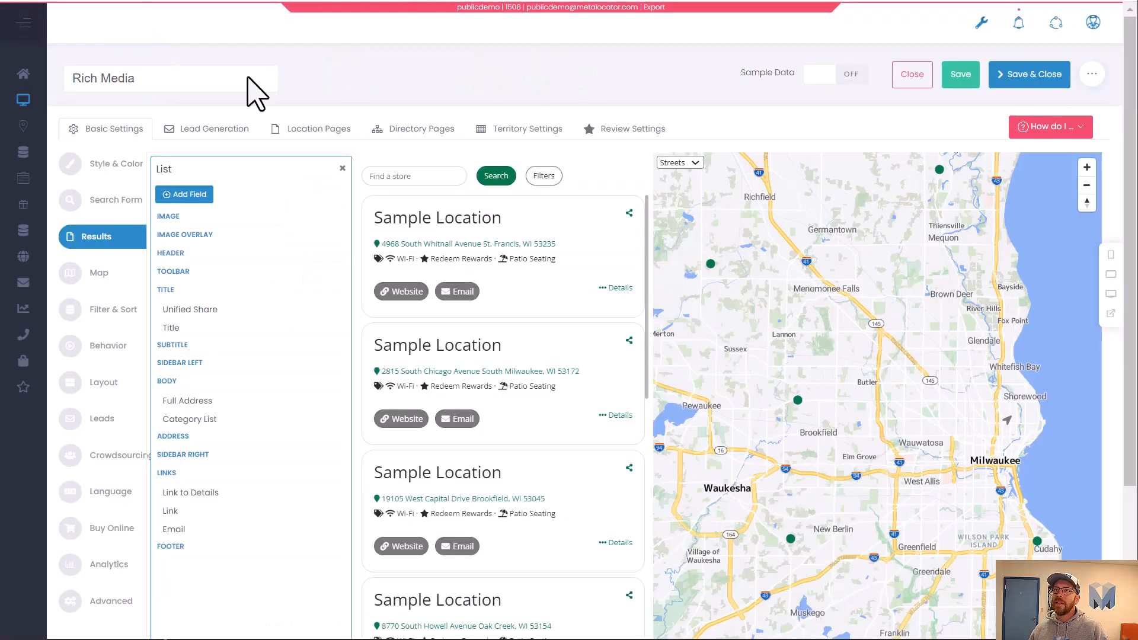
Clear the icon from the Full Address field in the results list.
click(210, 408)
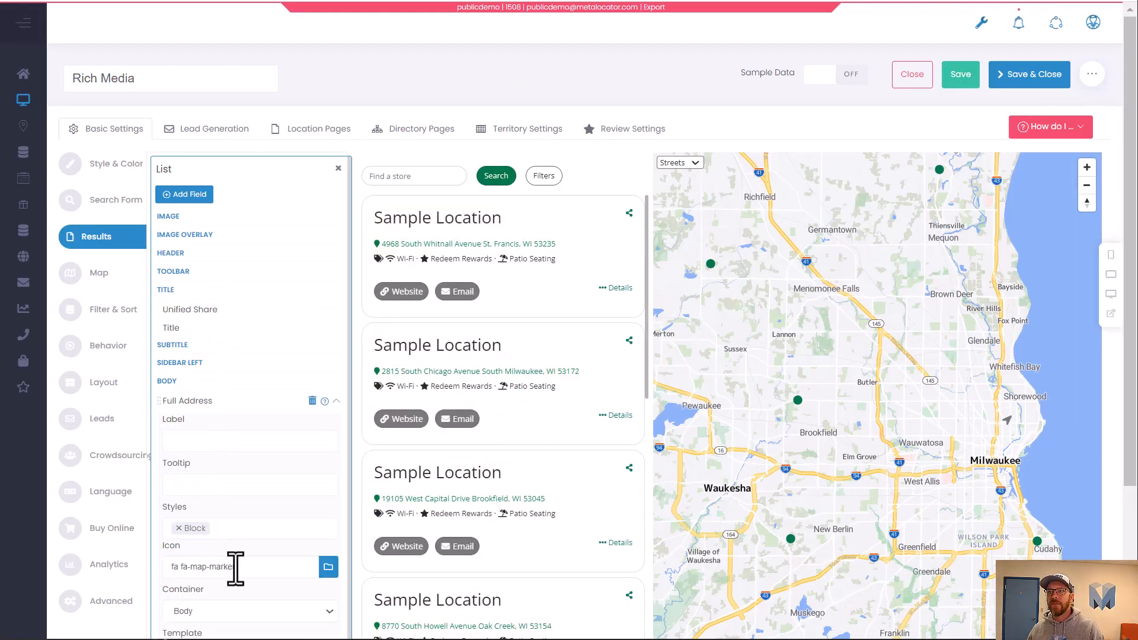
drag(235, 568, 135, 565)
key(BackSpace)
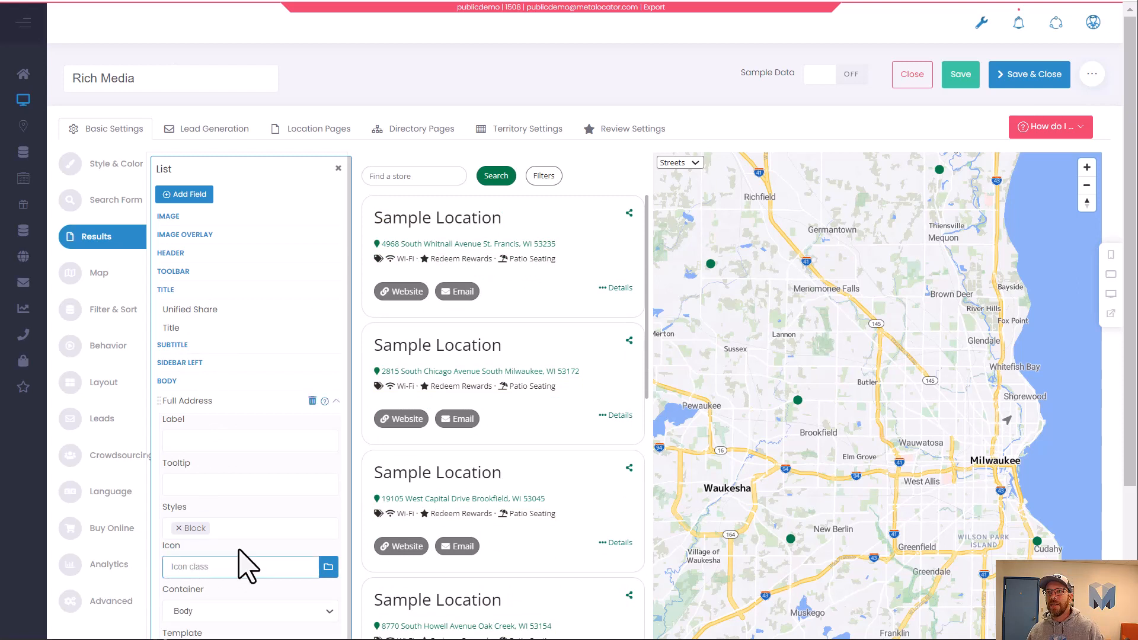
click(335, 402)
Clear the Category List field's icon and remove its ml-category-dot-list style.
click(274, 420)
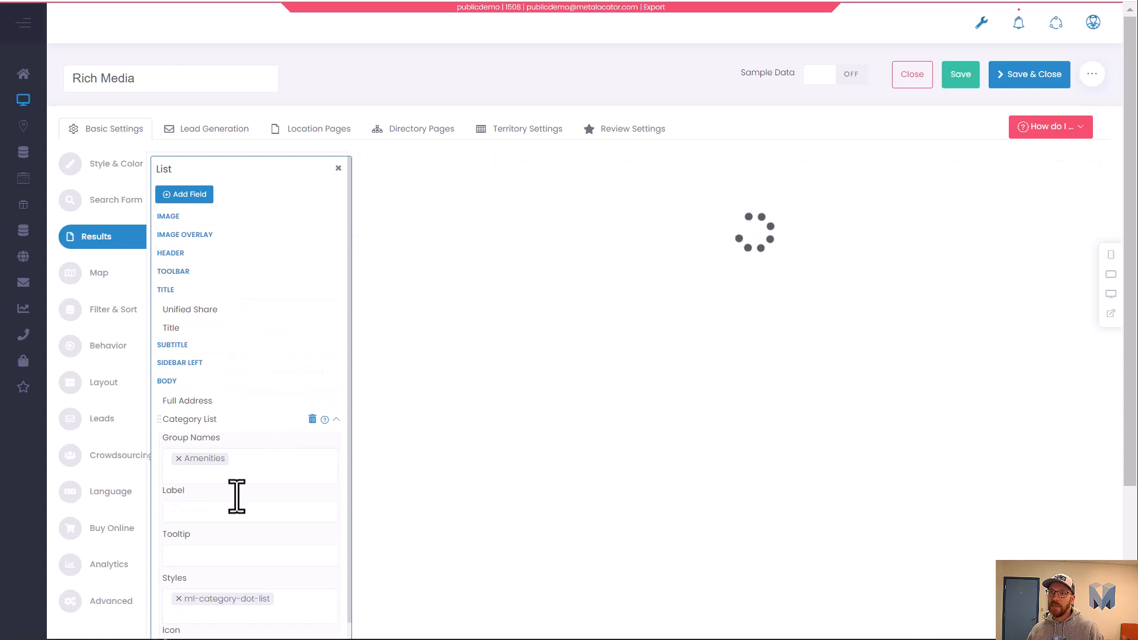
scroll(237, 497, down, 3)
drag(218, 496, 152, 490)
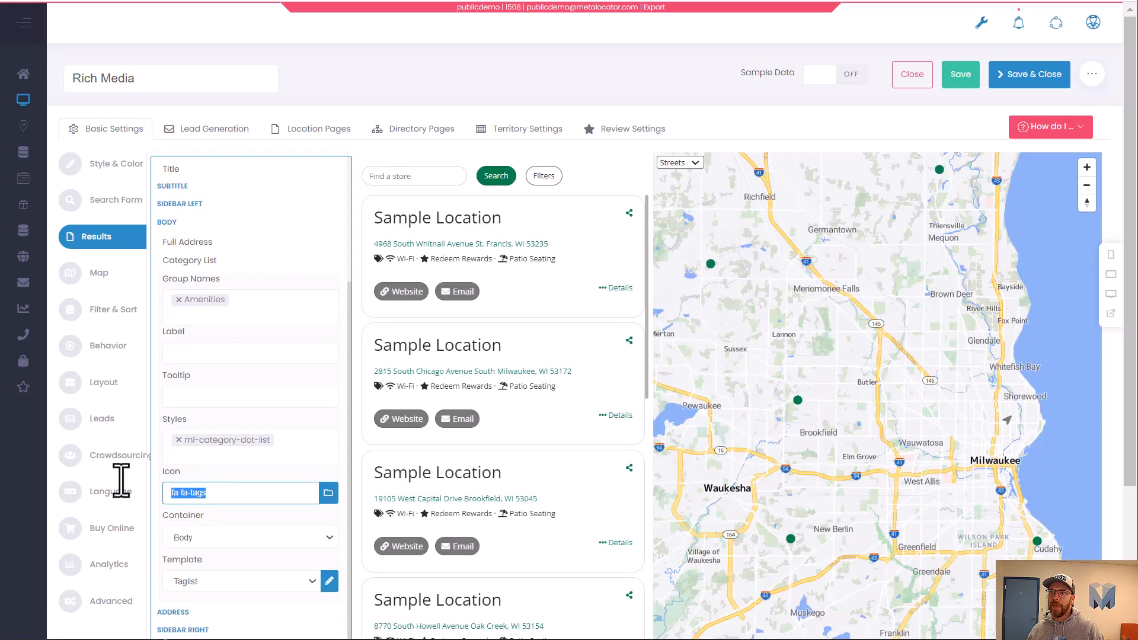
key(BackSpace)
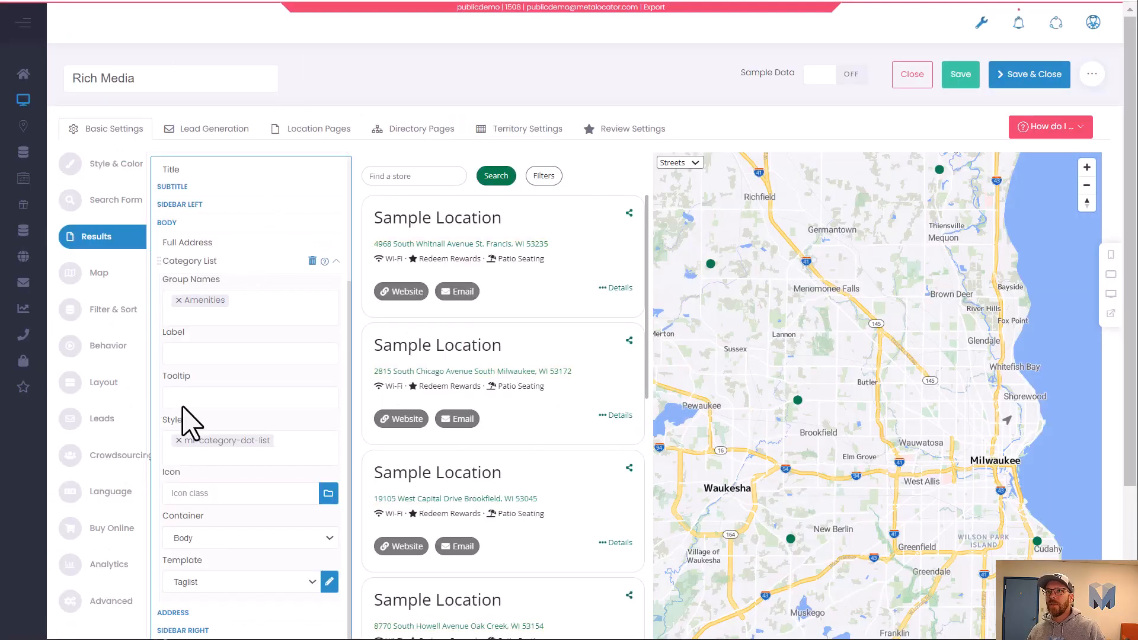
click(182, 442)
click(179, 441)
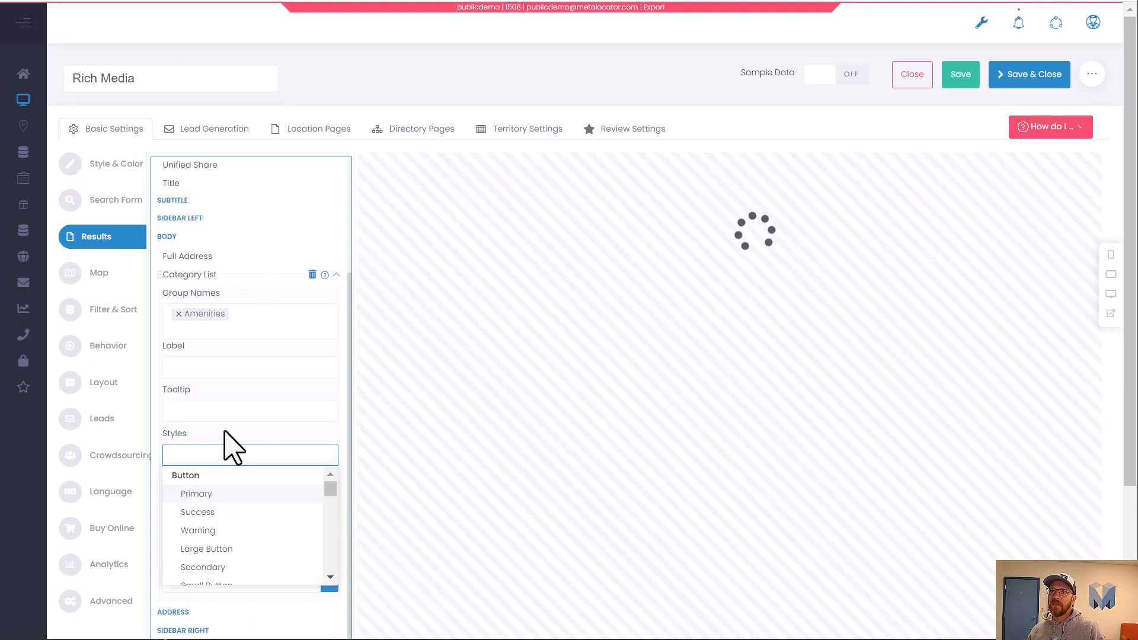
click(223, 431)
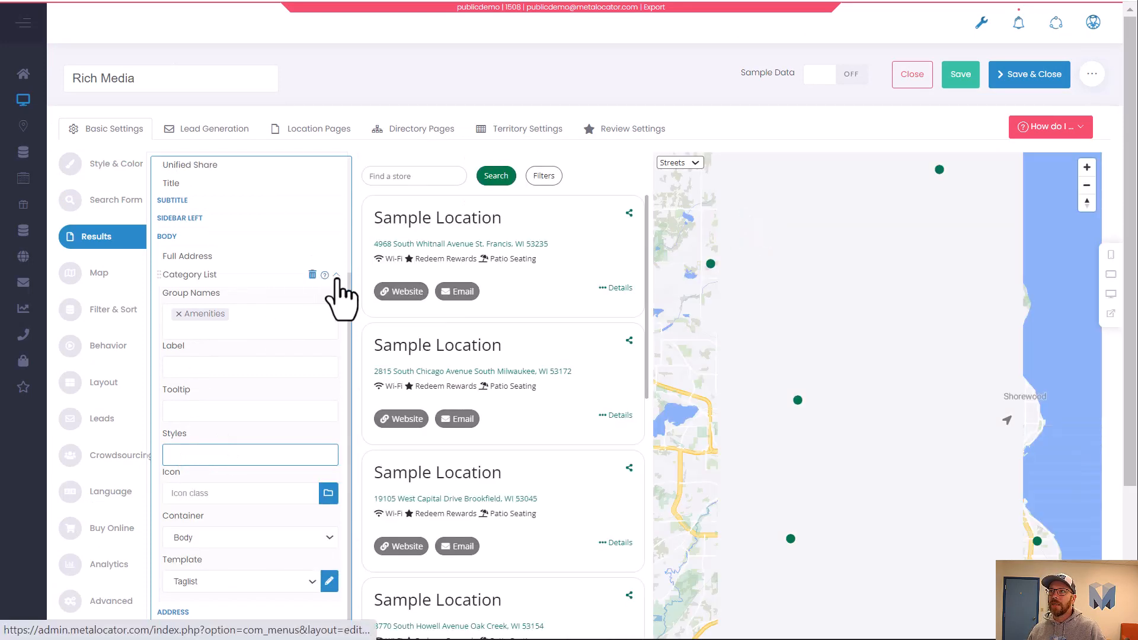
click(336, 274)
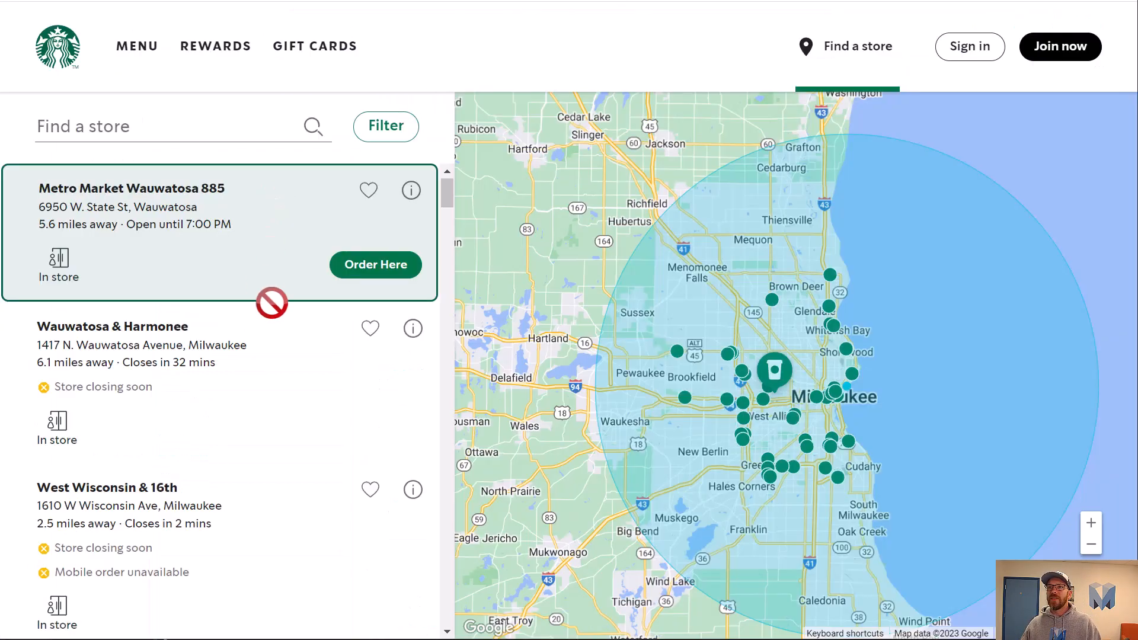
Switch to the Starbucks store finder and examine how its results list entries look.
click(275, 349)
click(293, 401)
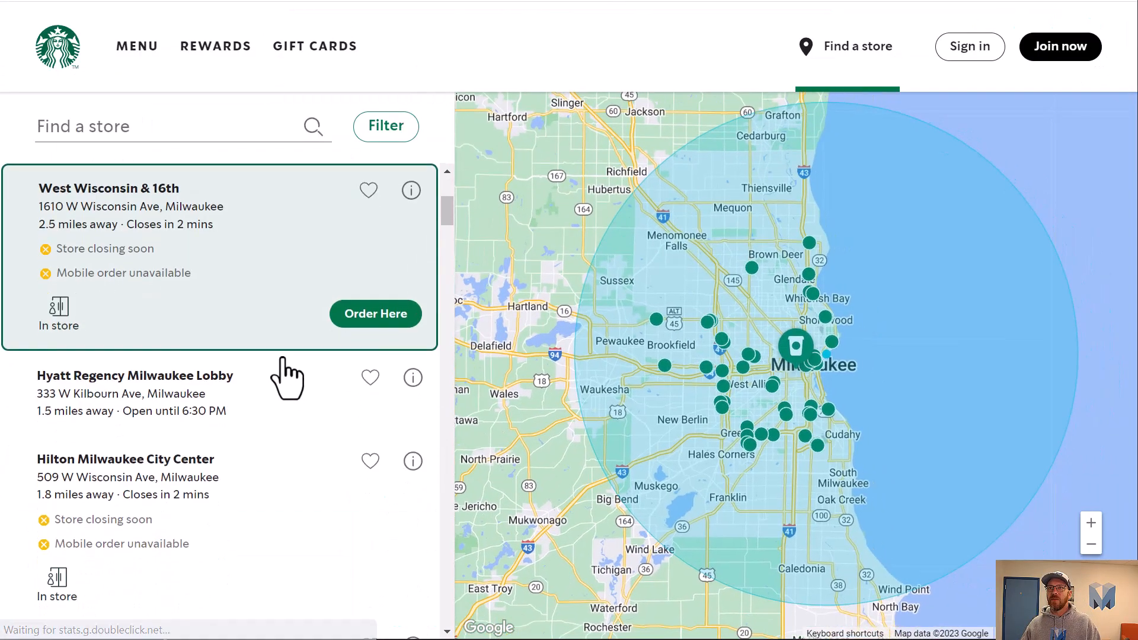
scroll(279, 308, up, 3)
click(279, 304)
scroll(280, 303, up, 2)
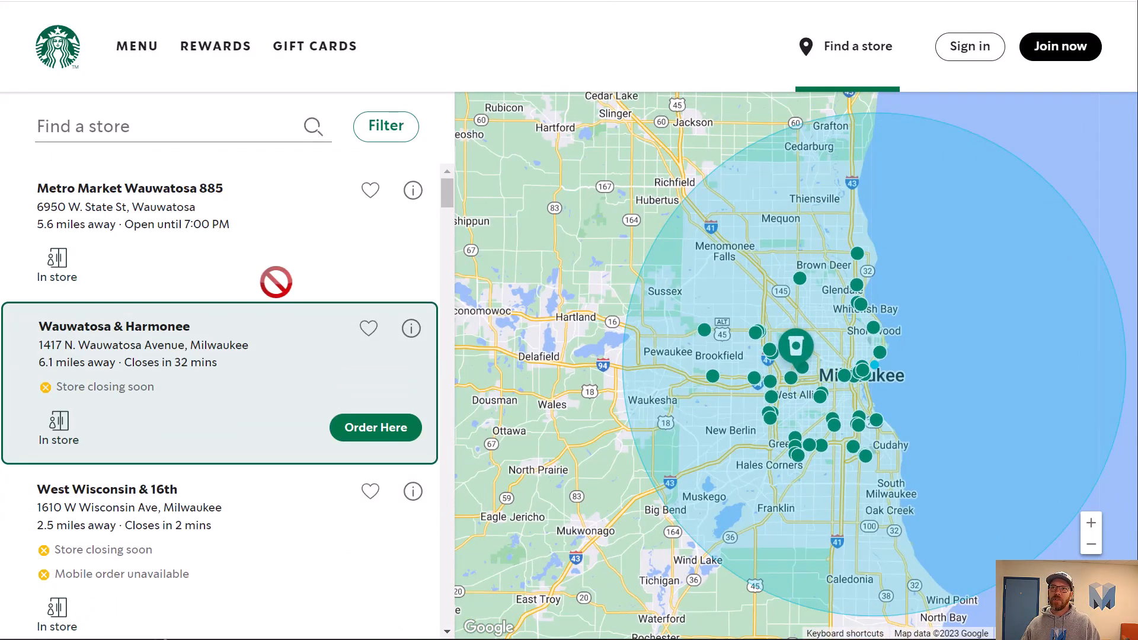
click(276, 278)
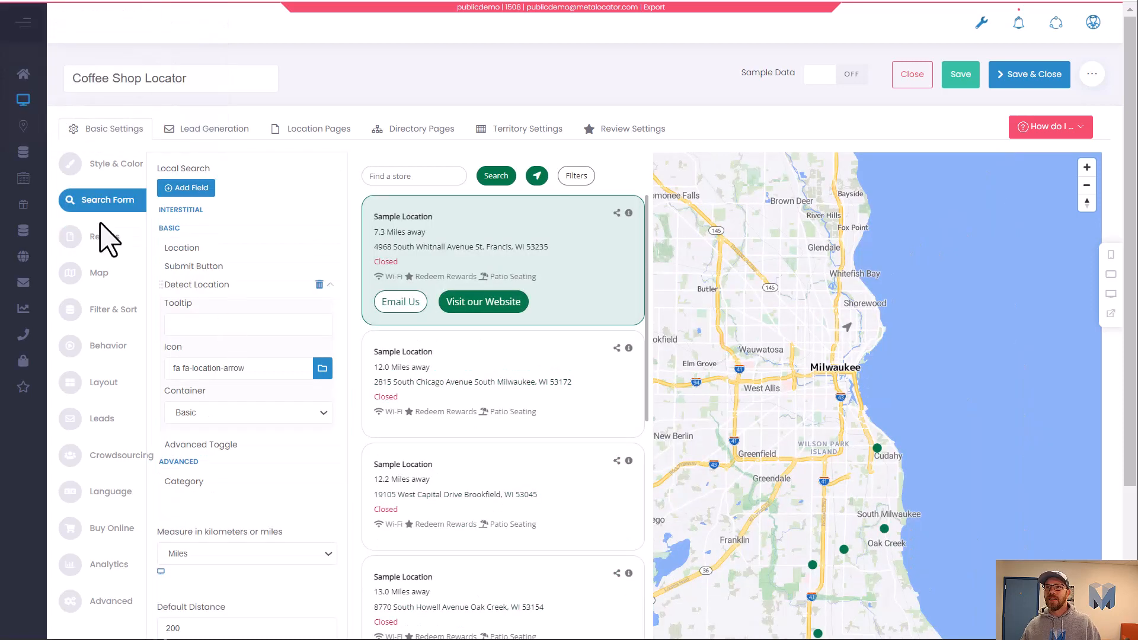
Select and copy all the custom CSS from the Coffee Shop Locator's Style & Color settings, then switch to the Rich Media locator.
click(104, 164)
click(250, 418)
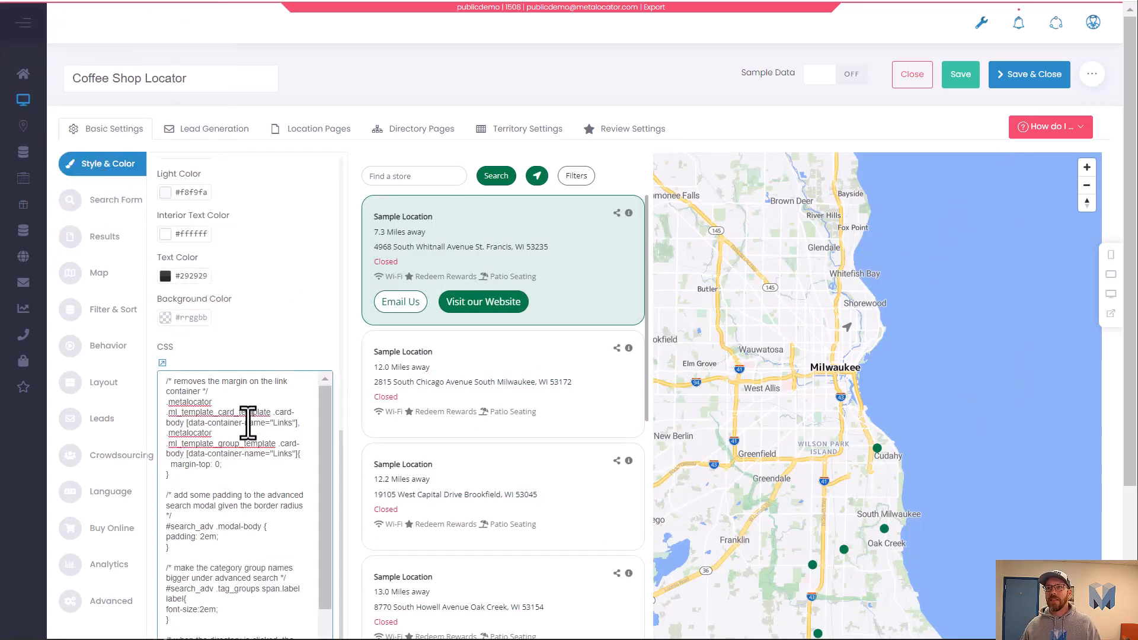
key(ctrl+a)
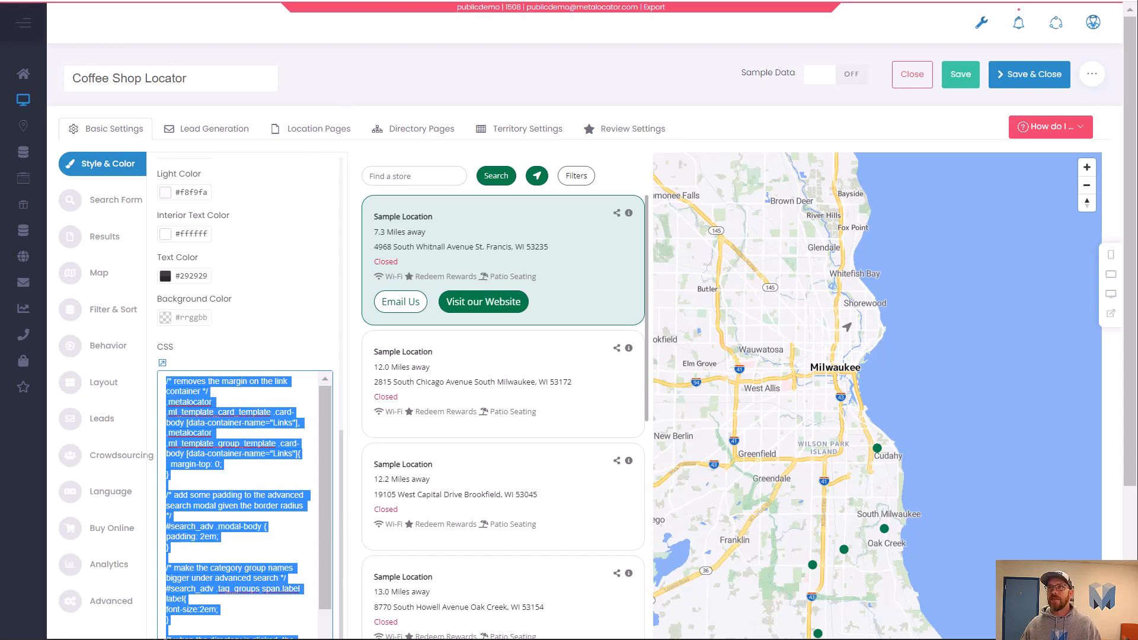
click(296, 1)
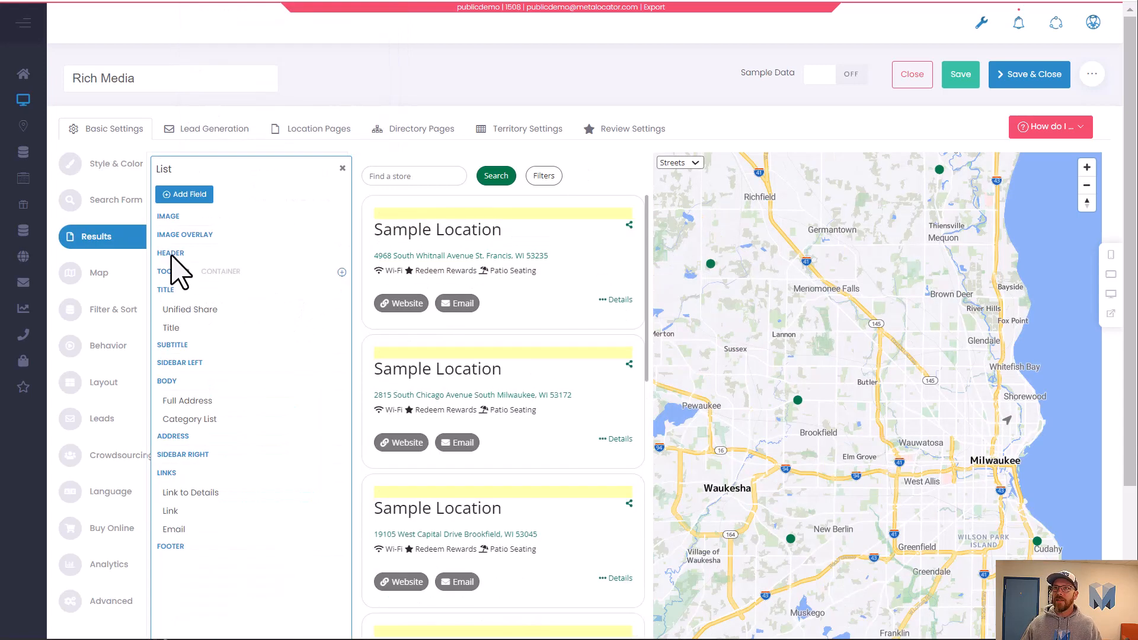
Paste the copied CSS into the Rich Media locator's Style & Color CSS field.
click(342, 169)
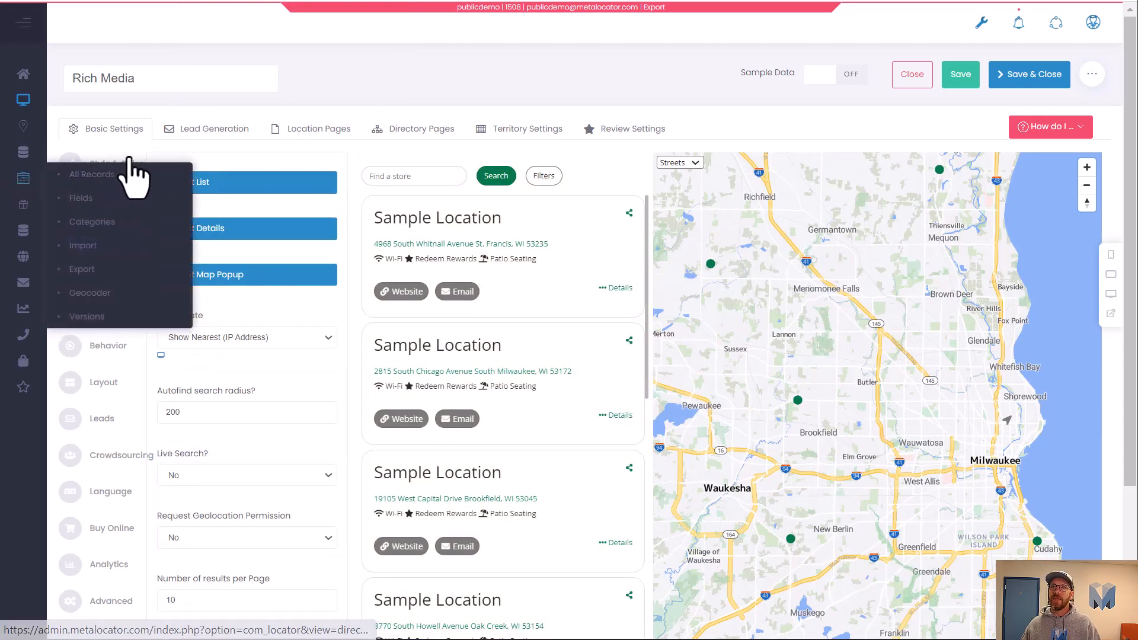
click(98, 166)
scroll(237, 474, down, 3)
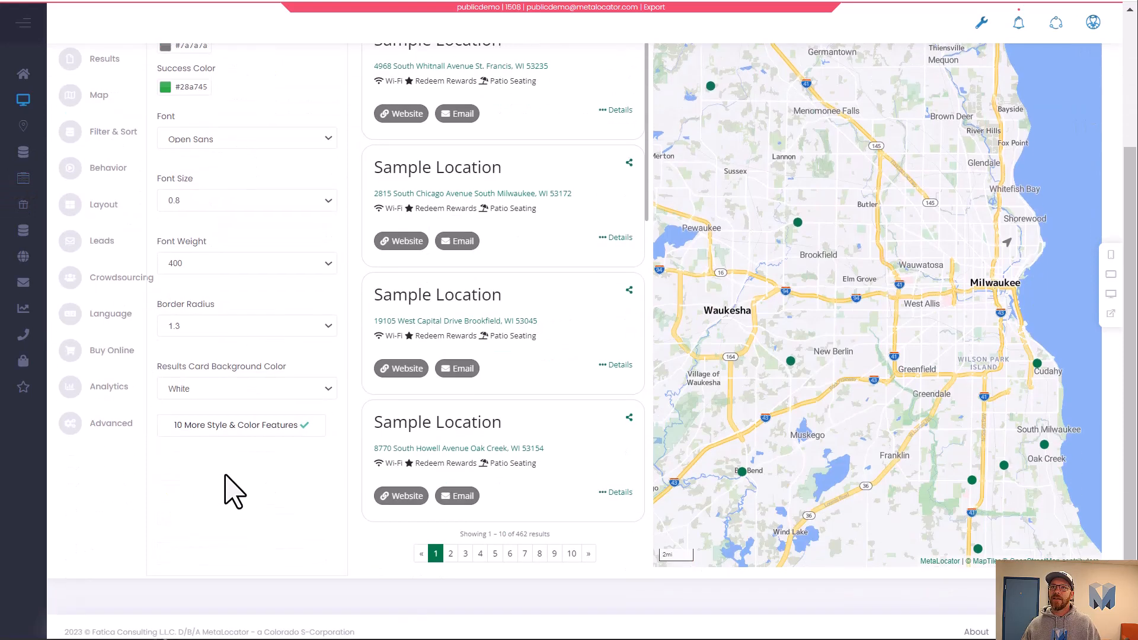
click(242, 422)
scroll(223, 480, down, 5)
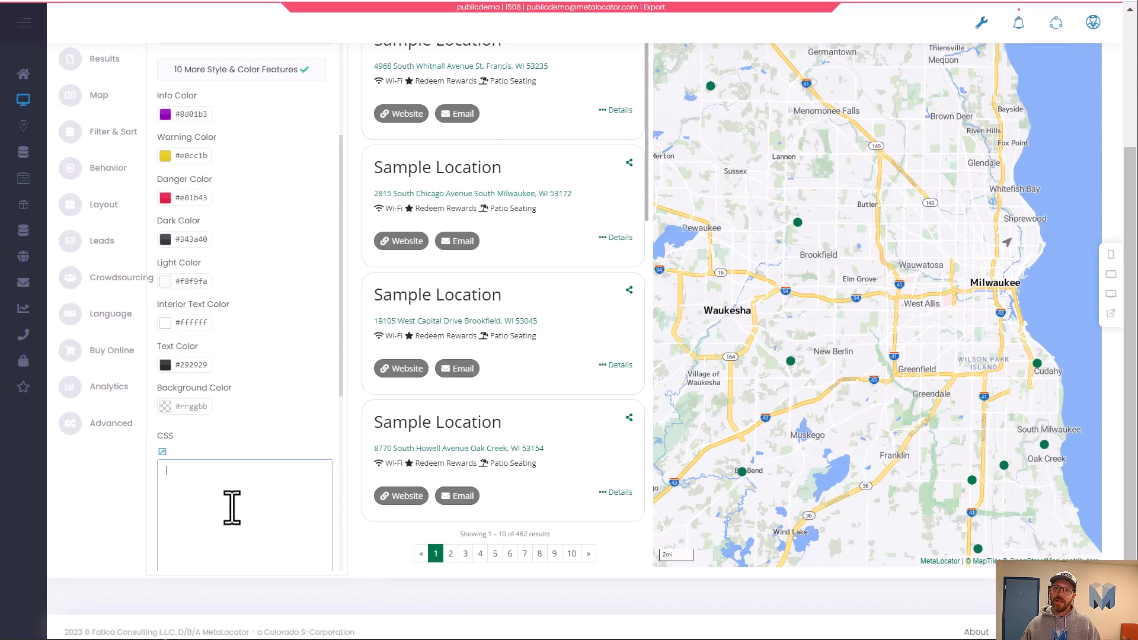
key(ctrl+v)
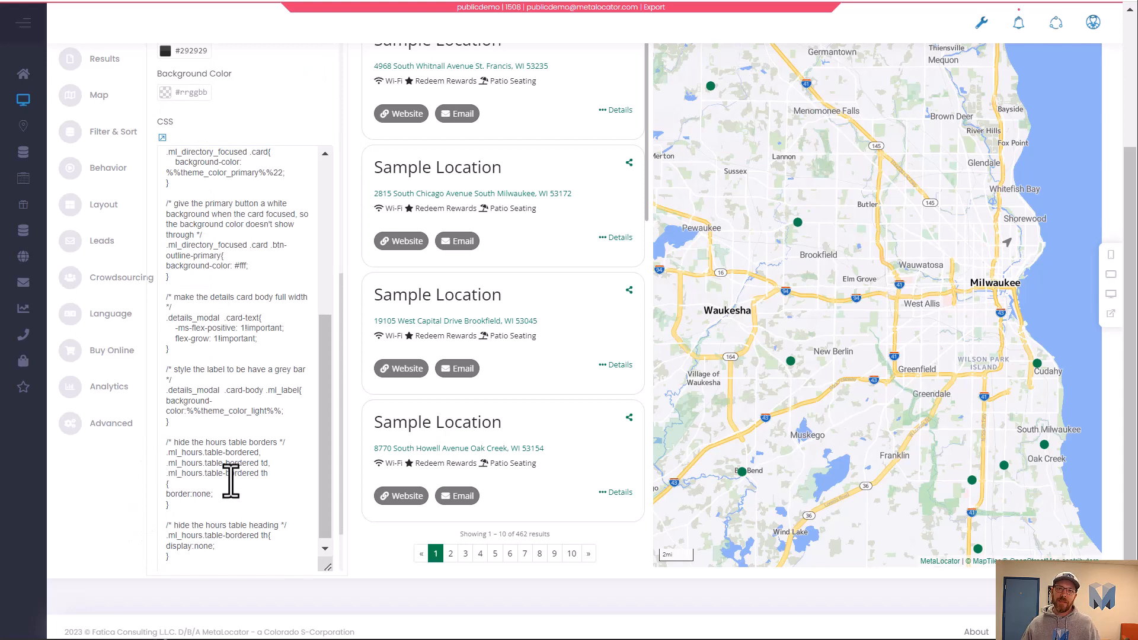
Review the pasted CSS rules in the Style & Color CSS field.
scroll(226, 481, up, 10)
scroll(71, 563, up, 6)
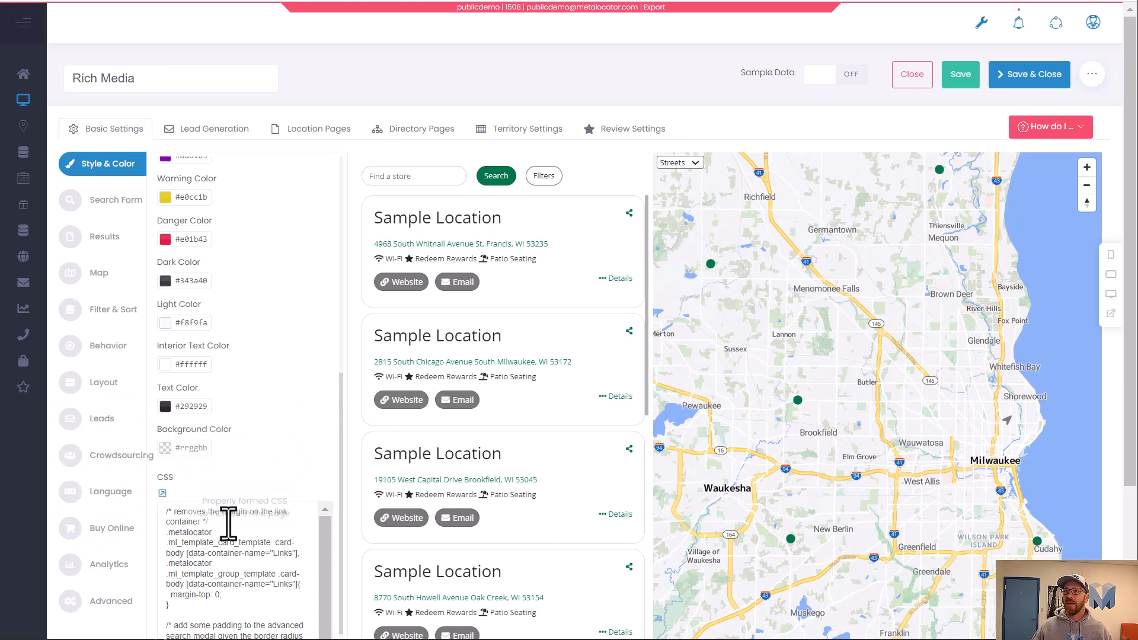
scroll(310, 483, up, 10)
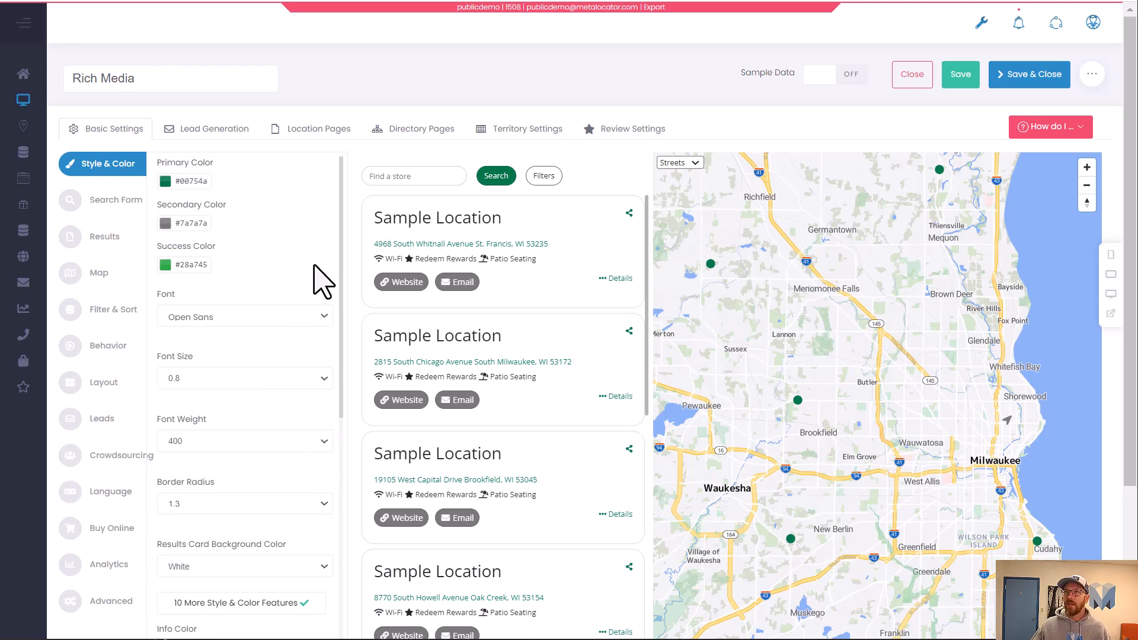
mouse_move(329, 254)
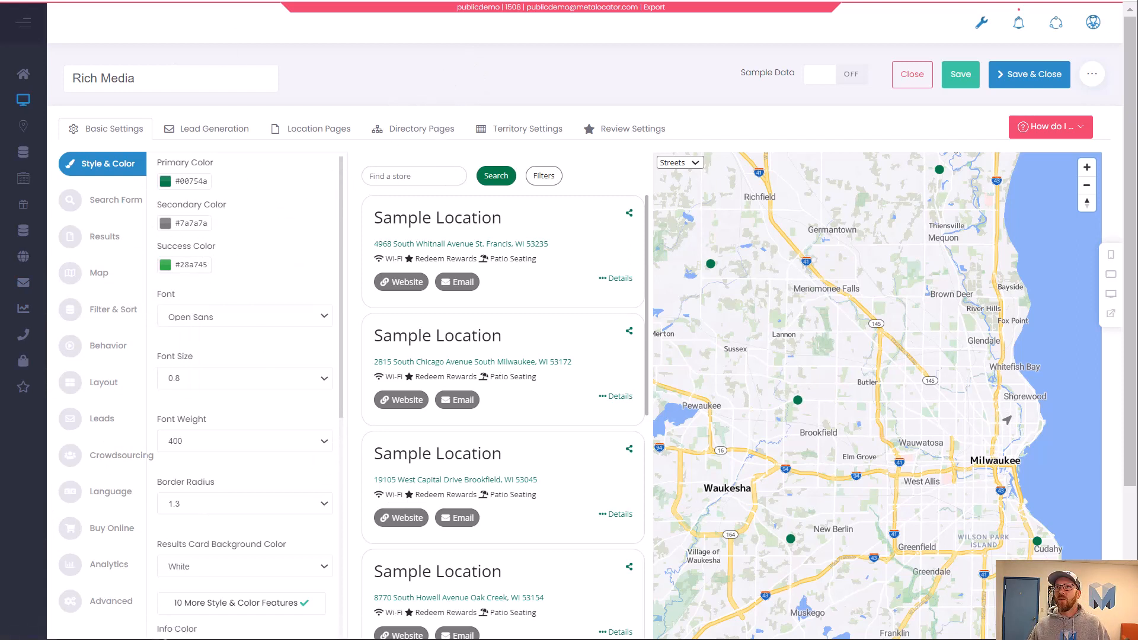
click(109, 201)
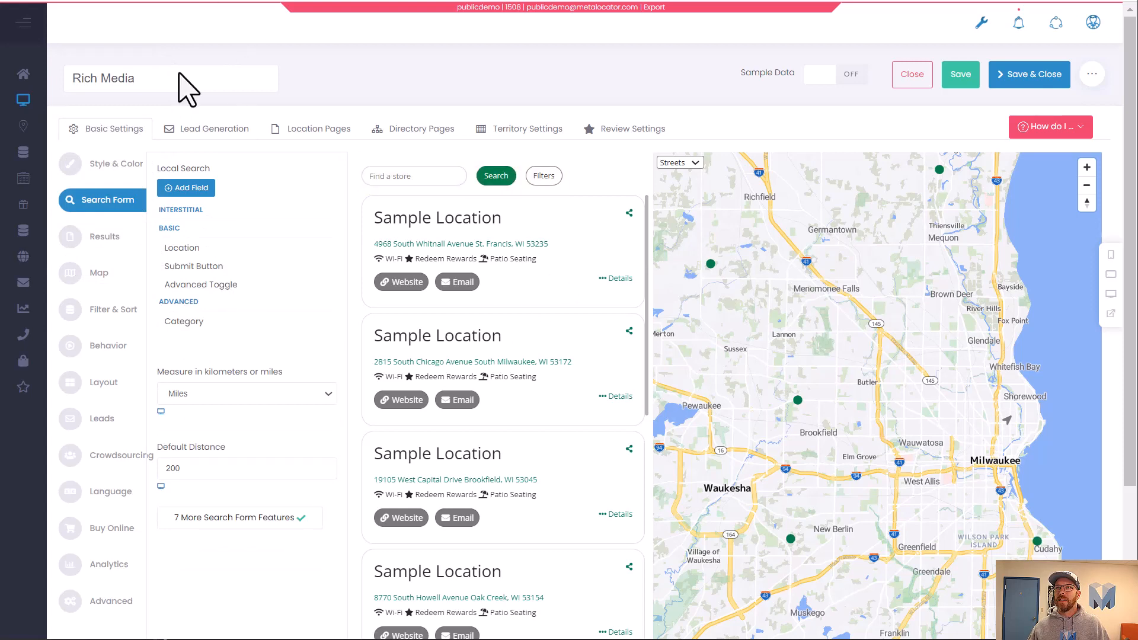
click(122, 164)
scroll(246, 418, down, 10)
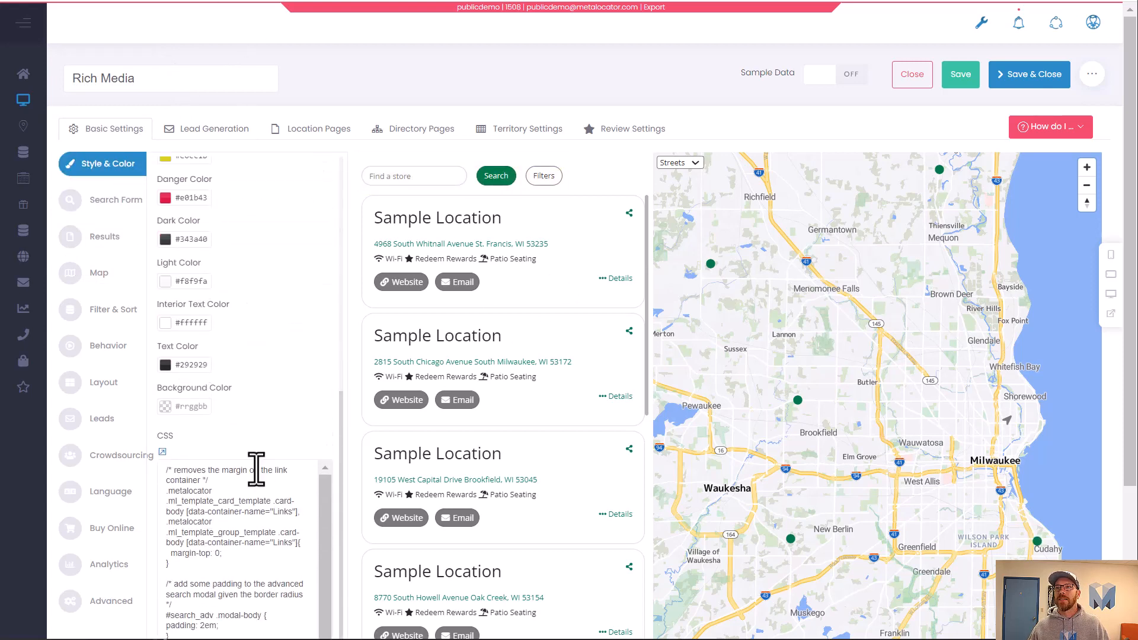
scroll(254, 470, down, 3)
scroll(253, 470, up, 3)
scroll(296, 409, down, 5)
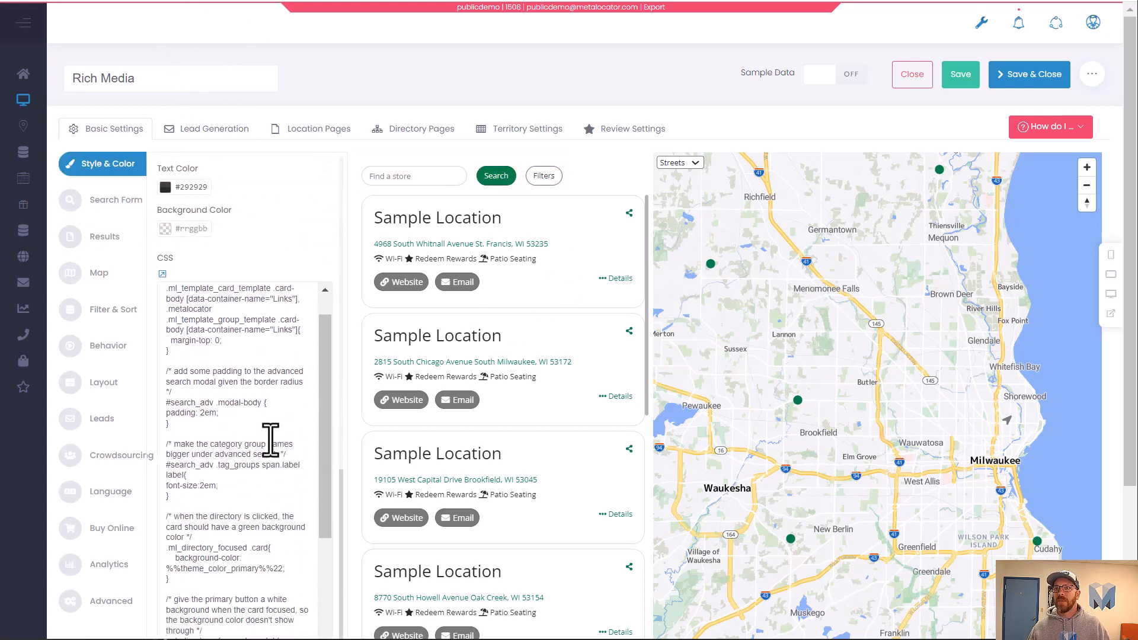
scroll(242, 439, down, 6)
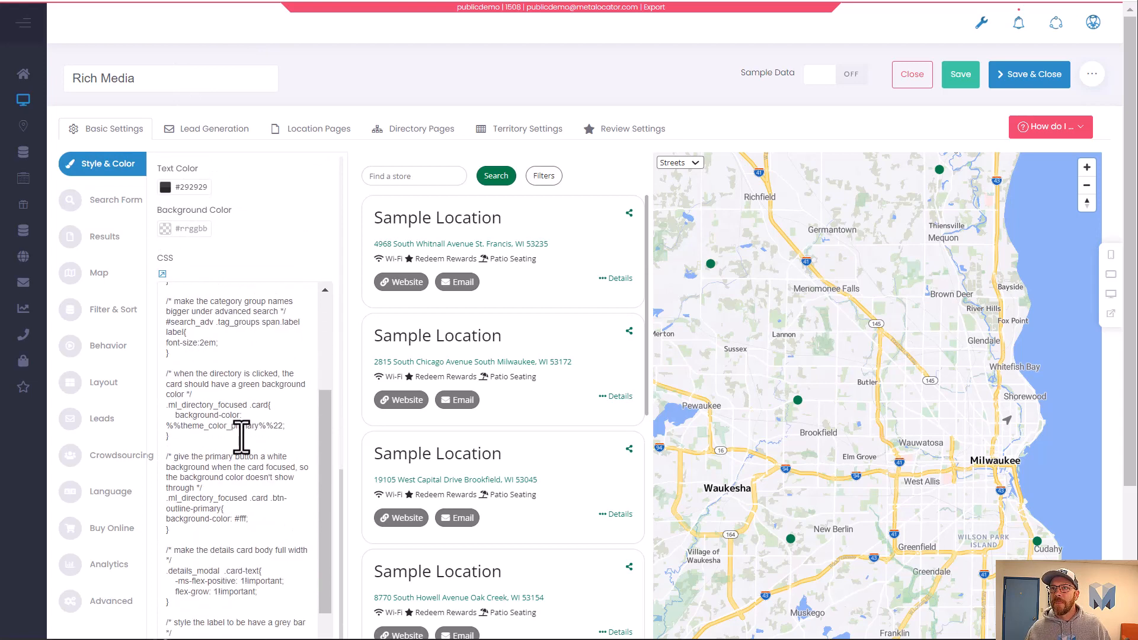
scroll(242, 436, up, 3)
scroll(239, 409, down, 3)
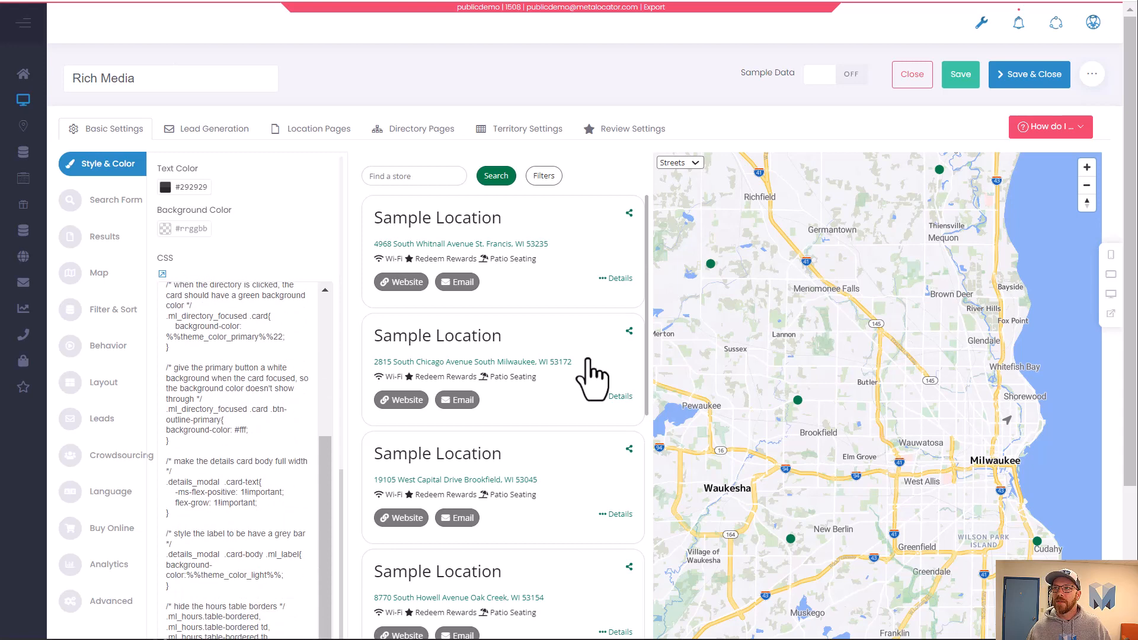
Select a result card in the preview to check its focused styling.
click(581, 394)
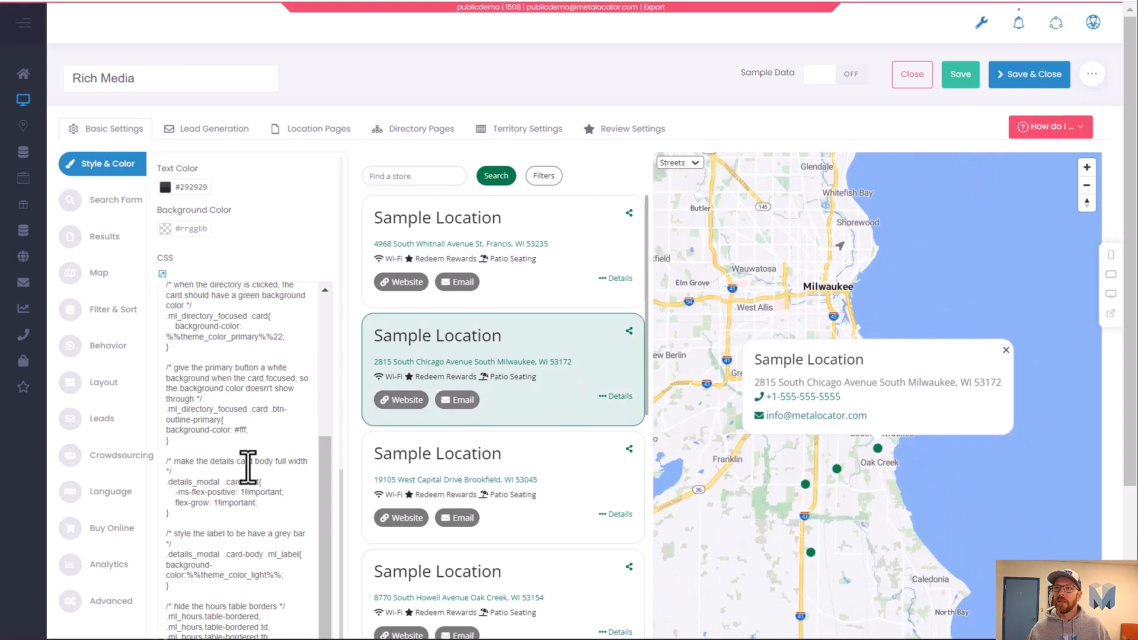
scroll(212, 474, down, 1)
scroll(207, 508, down, 4)
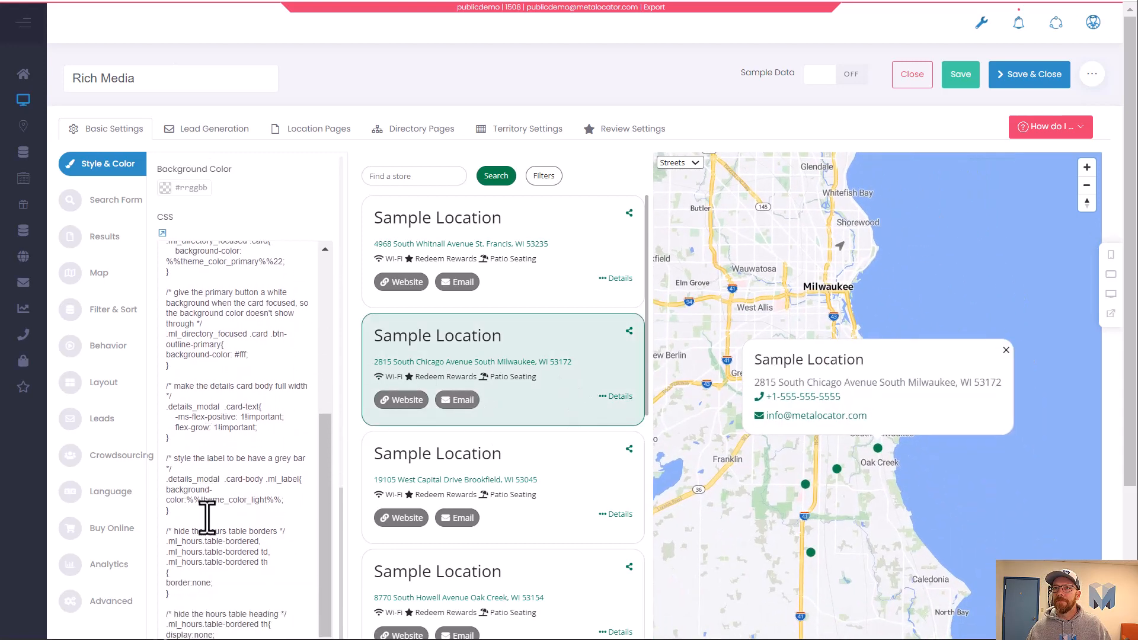
scroll(267, 570, up, 5)
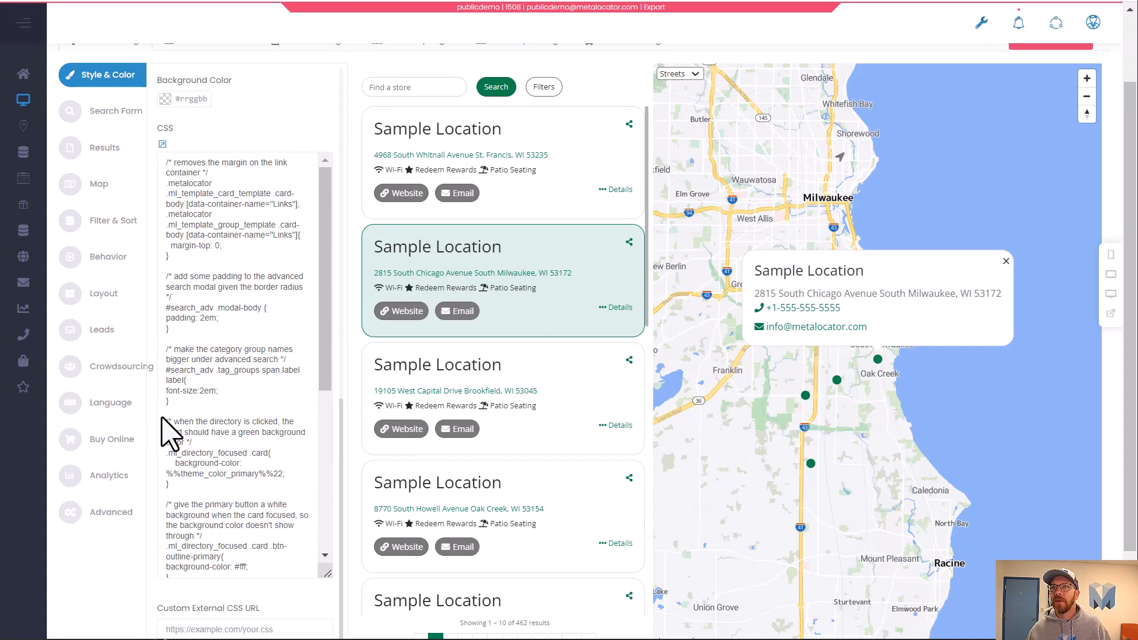
Open the results list's Email field and compare with the Starbucks results list.
click(104, 147)
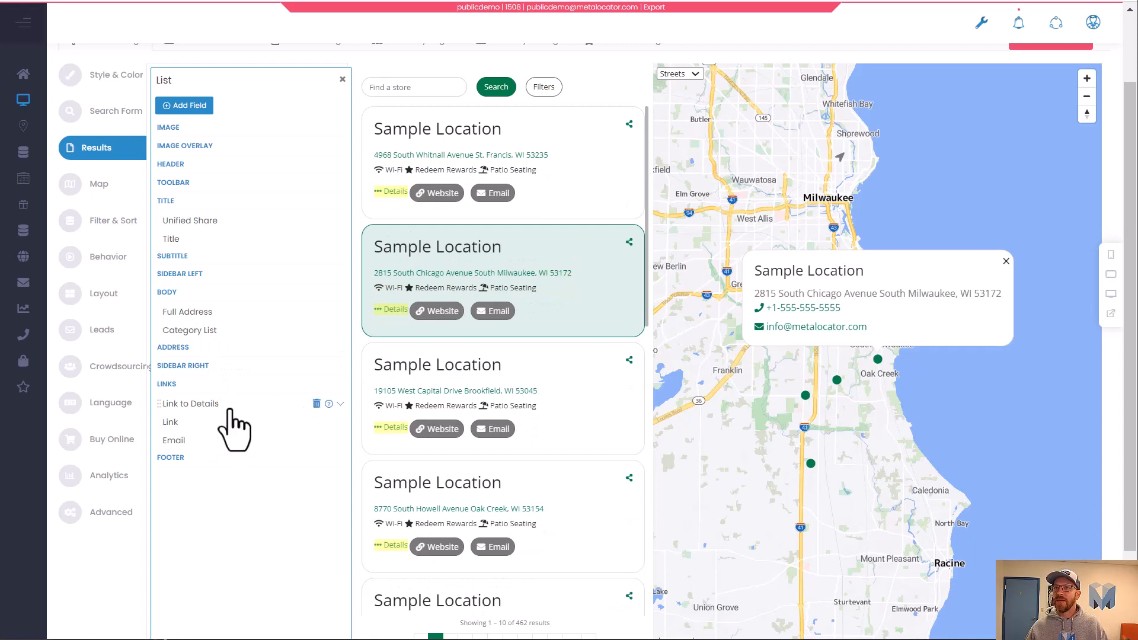
click(198, 439)
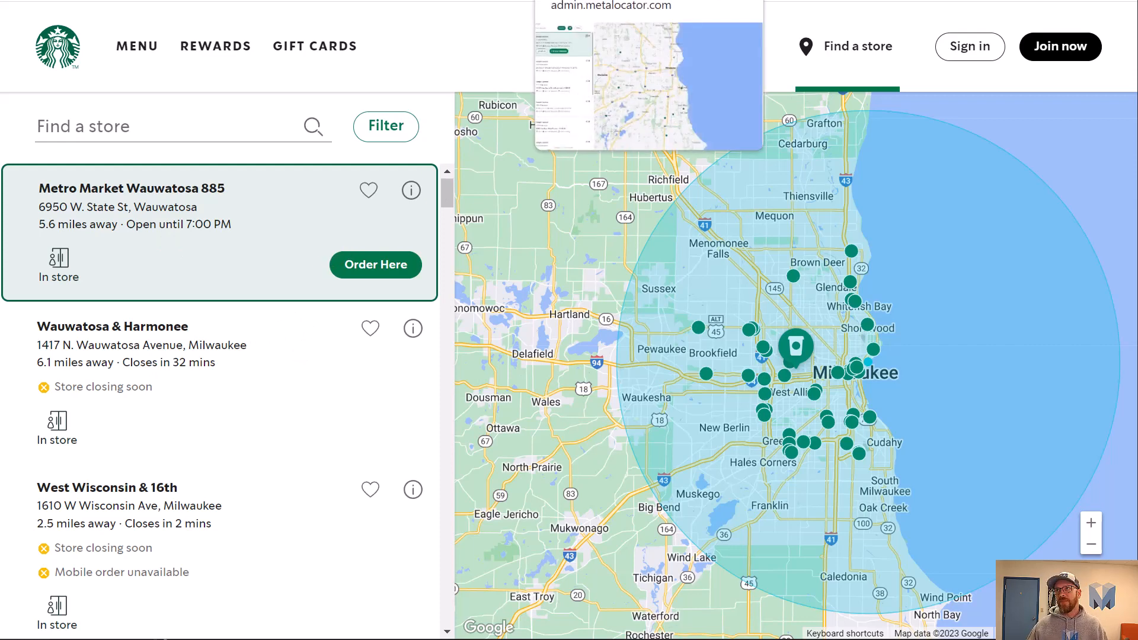
click(593, 1)
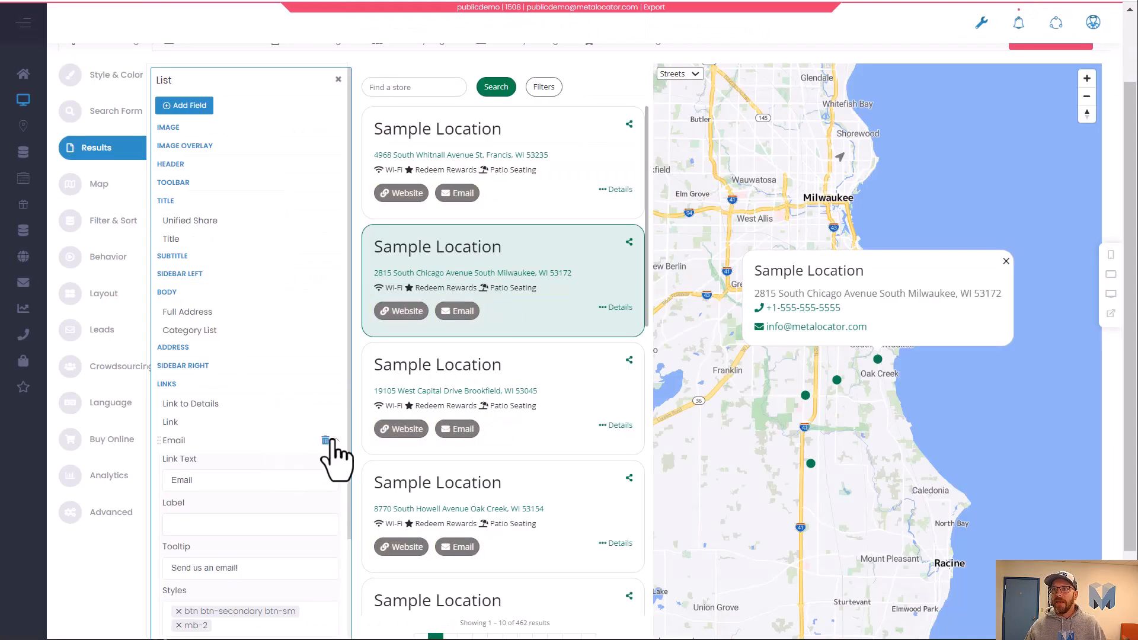
Replace the Website Link field's styles with the Primary button style.
click(339, 440)
click(238, 427)
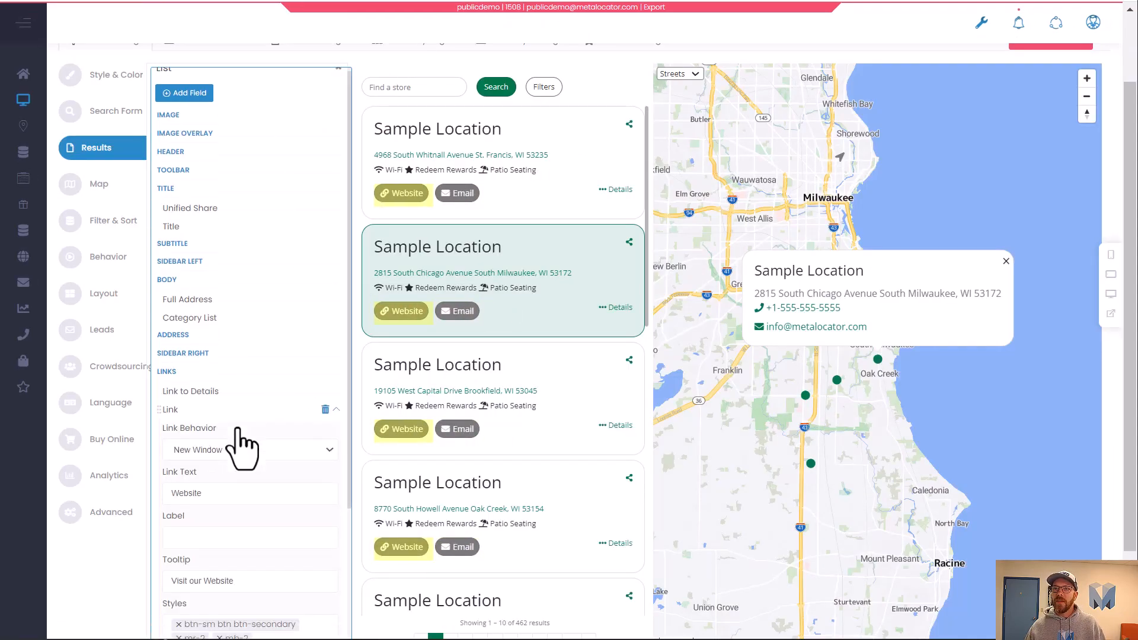
scroll(243, 438, down, 3)
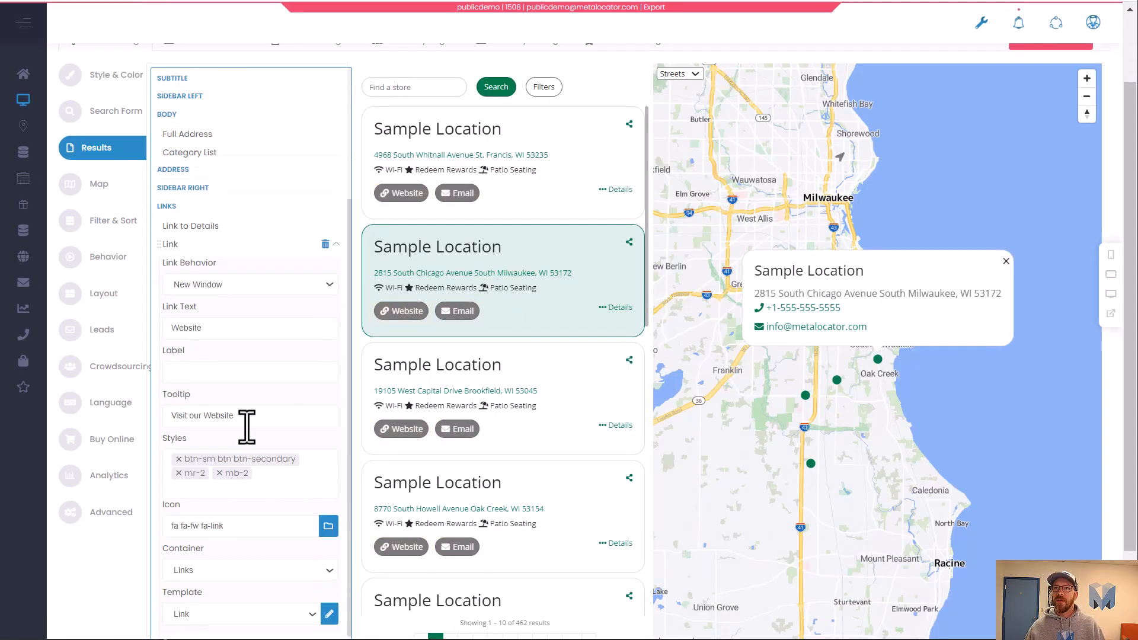
click(178, 460)
click(179, 459)
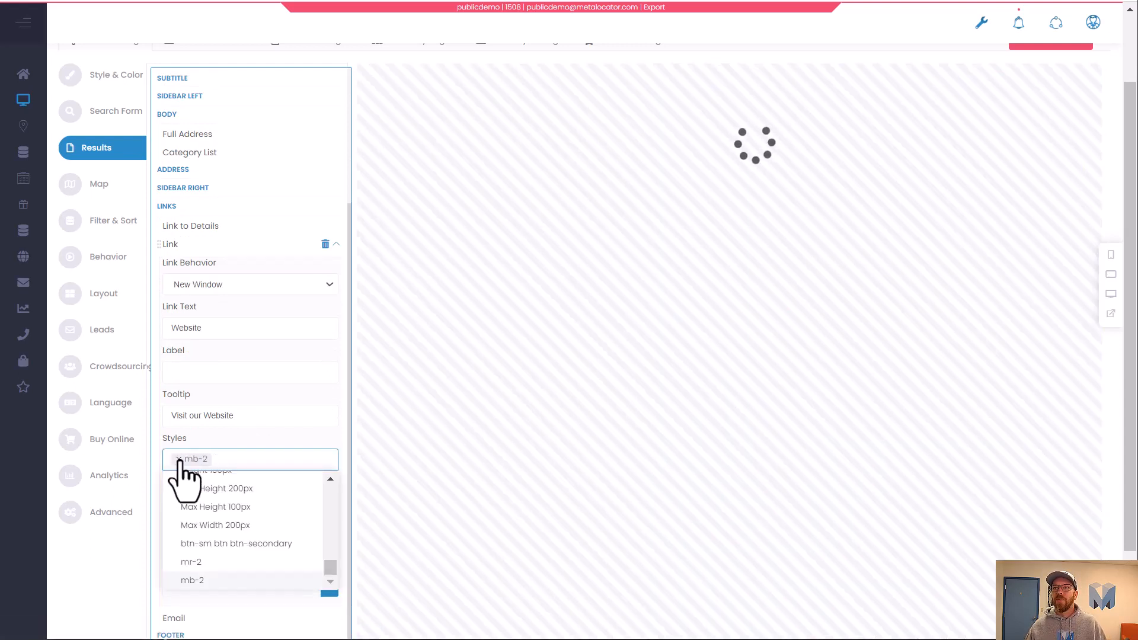
click(178, 460)
click(243, 460)
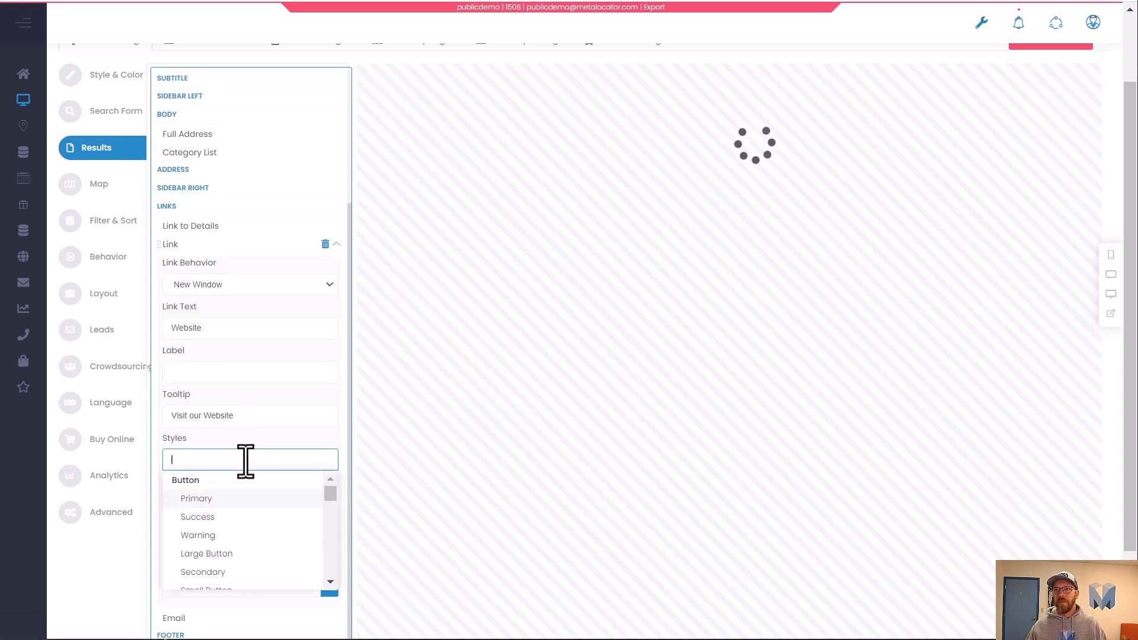
text(p)
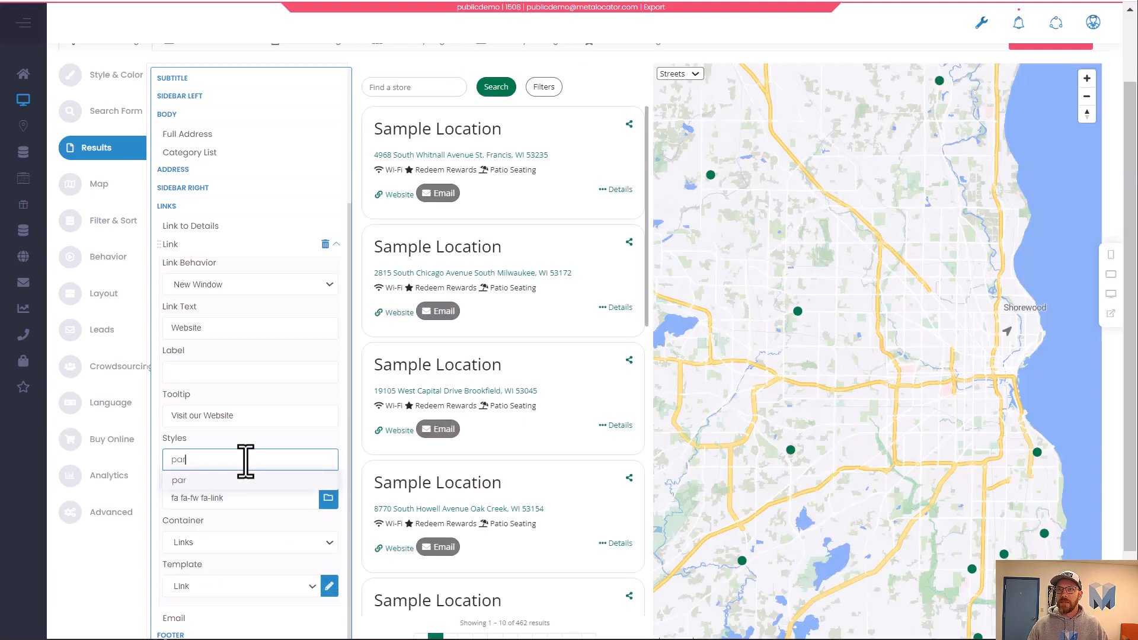
key(BackSpace)
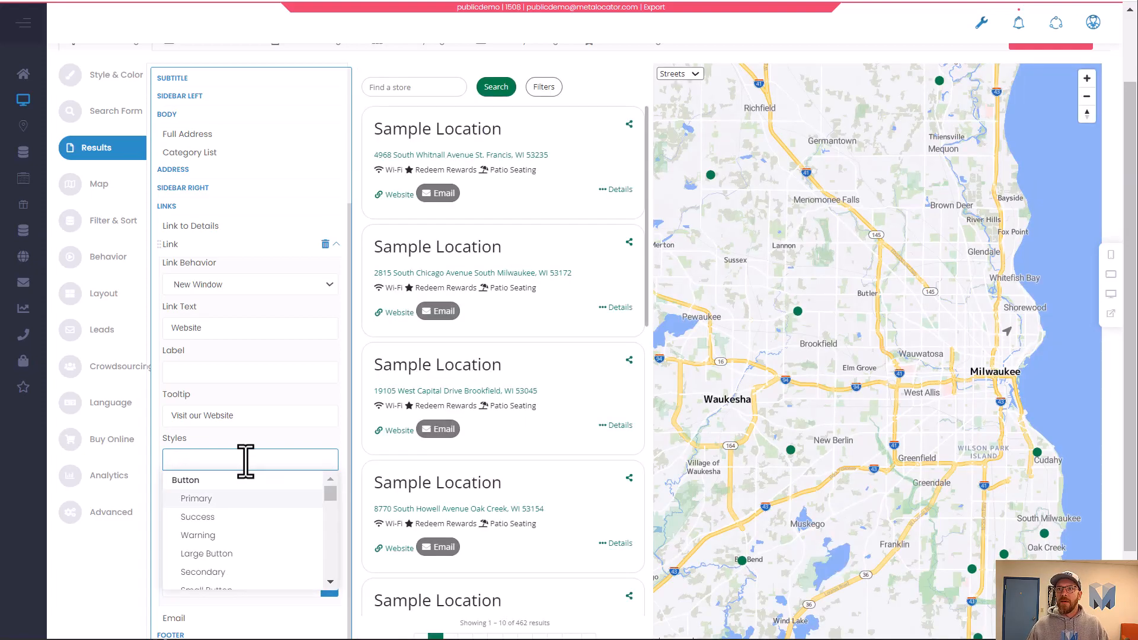
click(245, 499)
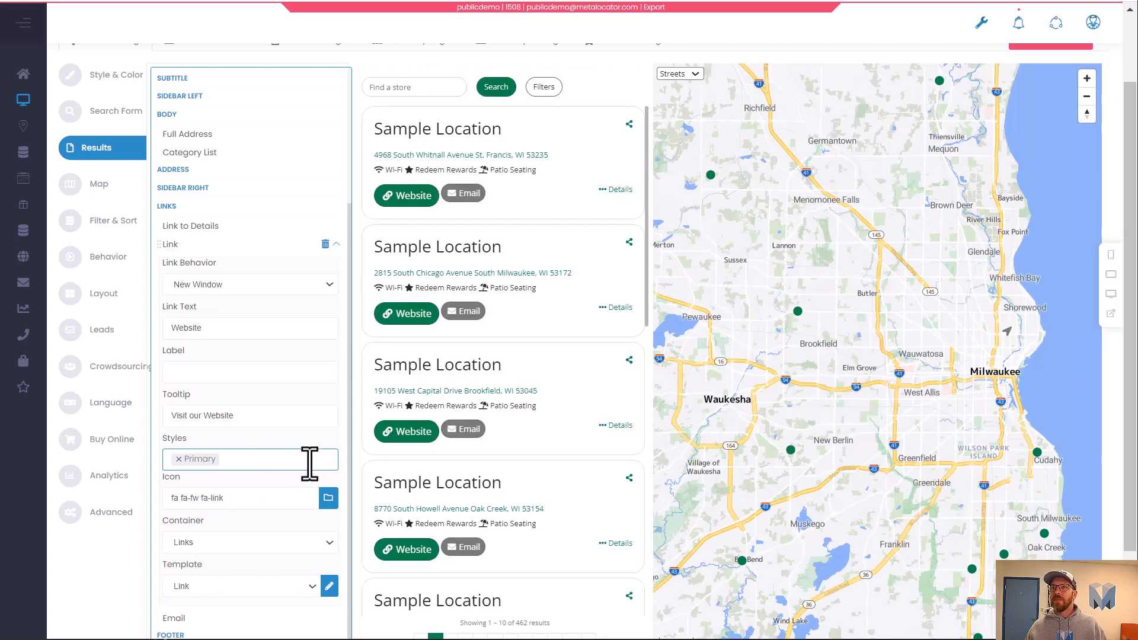
click(309, 464)
click(298, 445)
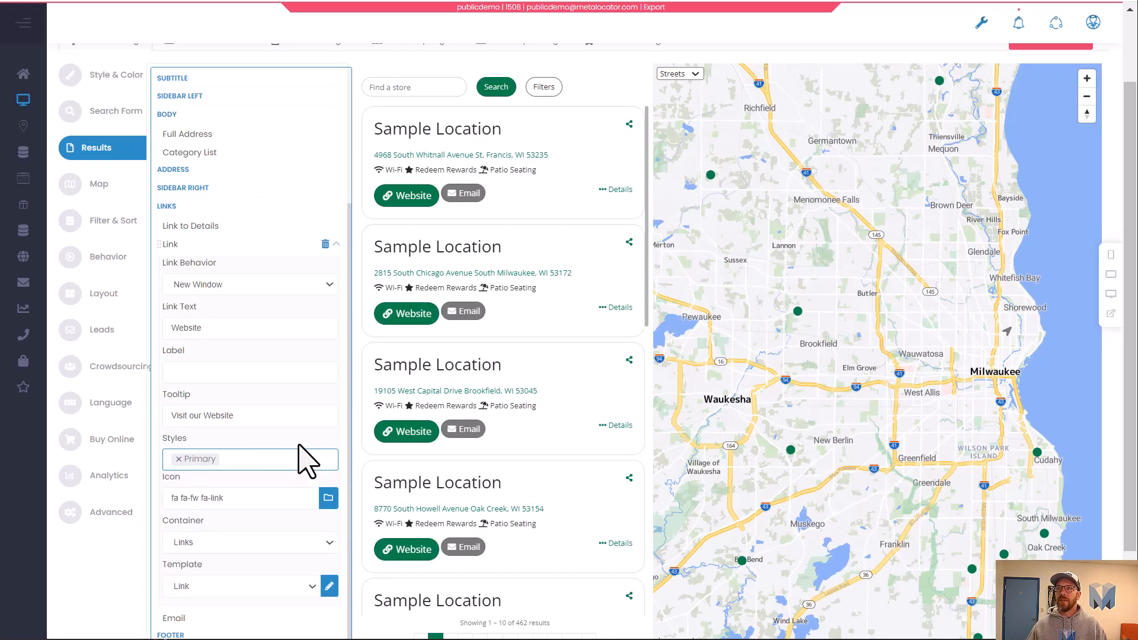
Clear the Website link's icon and add the ml-show-active-only style to it.
triple_click(174, 497)
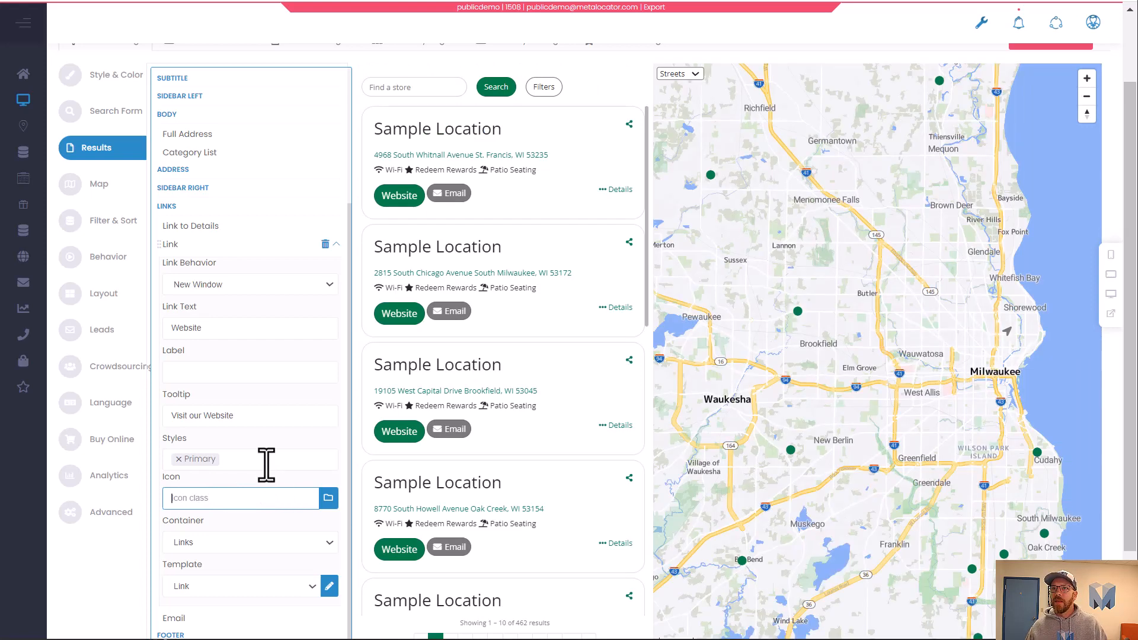
click(266, 462)
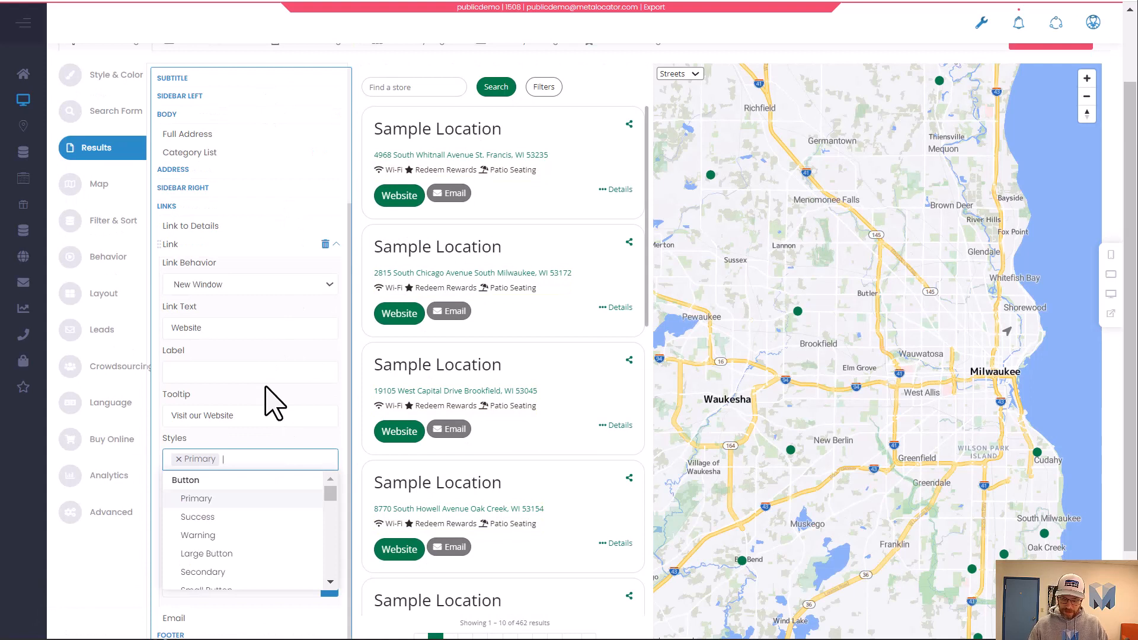
text(ml)
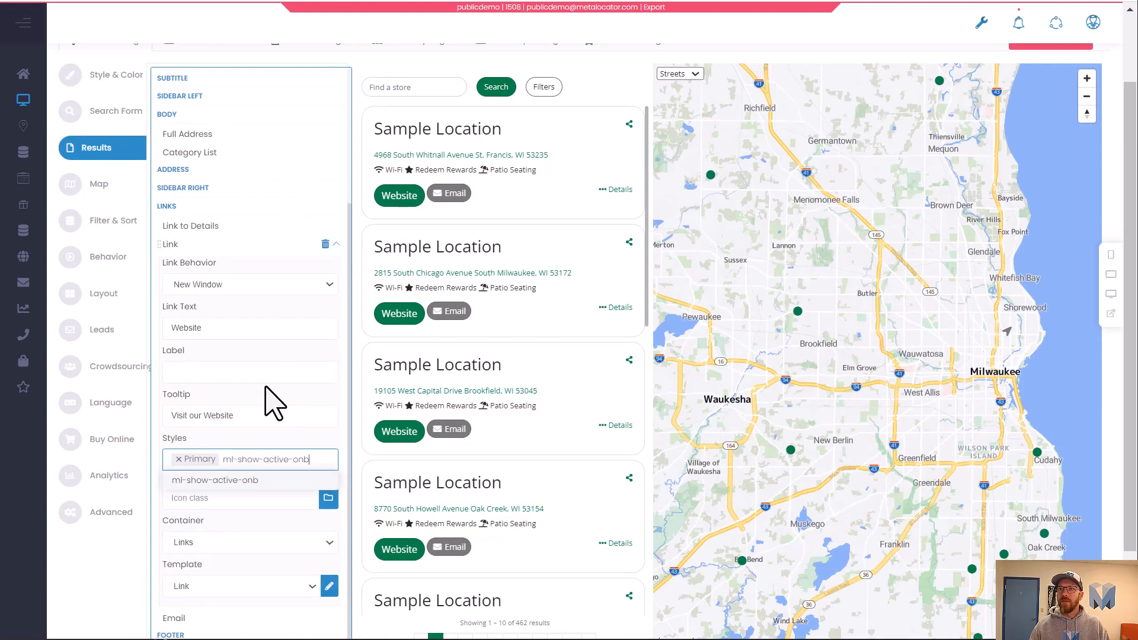
text(-show-active-only)
key(Return)
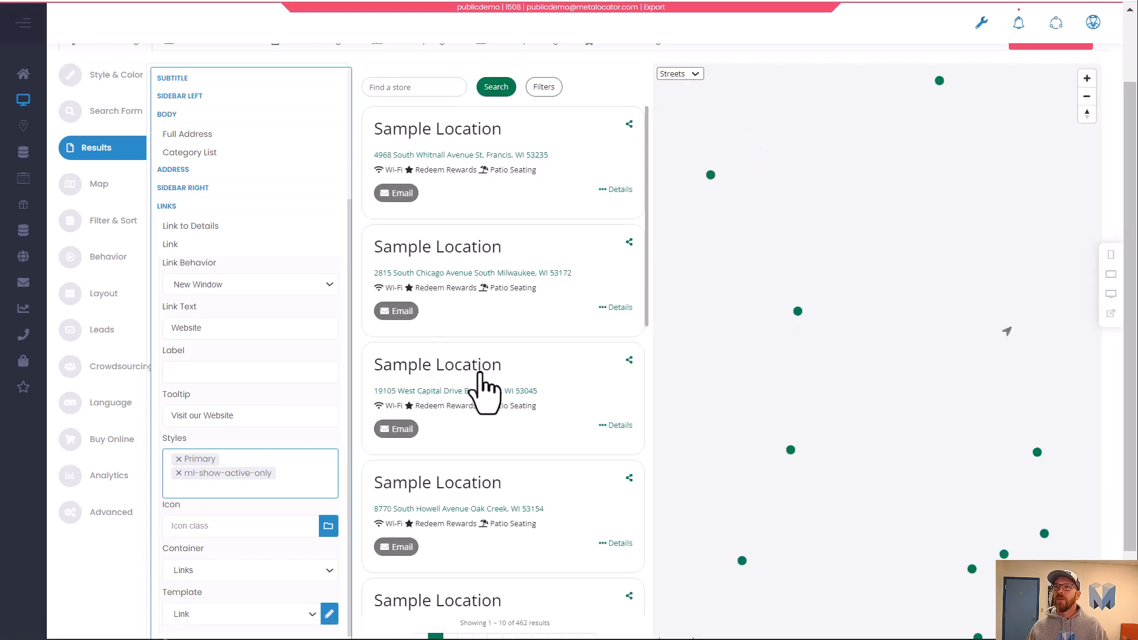
Select several result cards to preview the Website button on the active card.
click(533, 215)
click(578, 245)
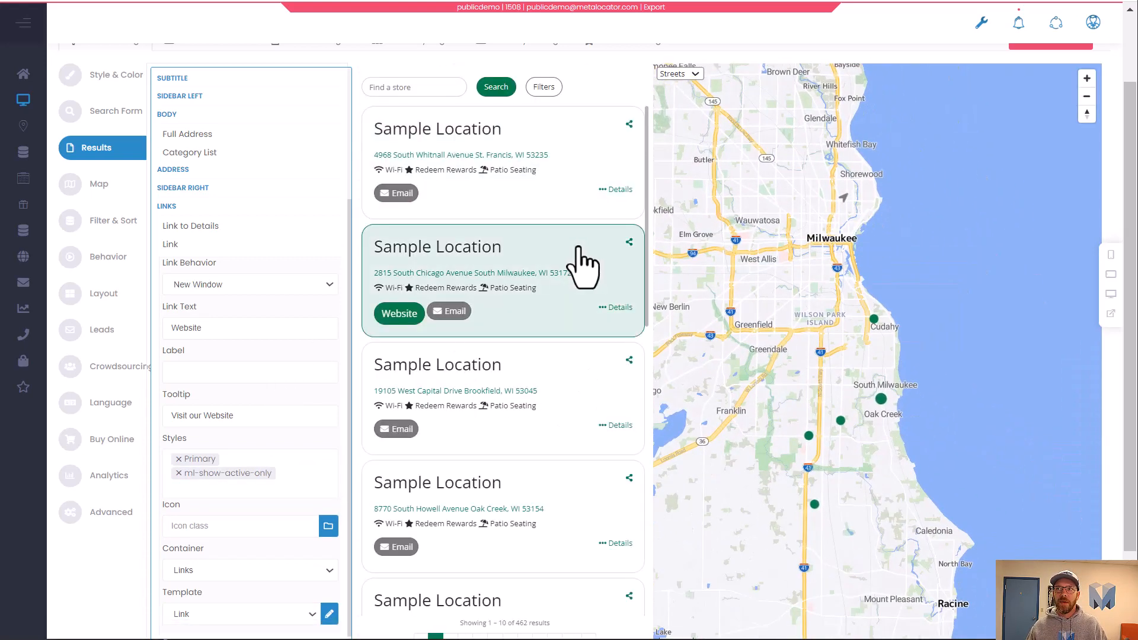
click(574, 378)
click(556, 481)
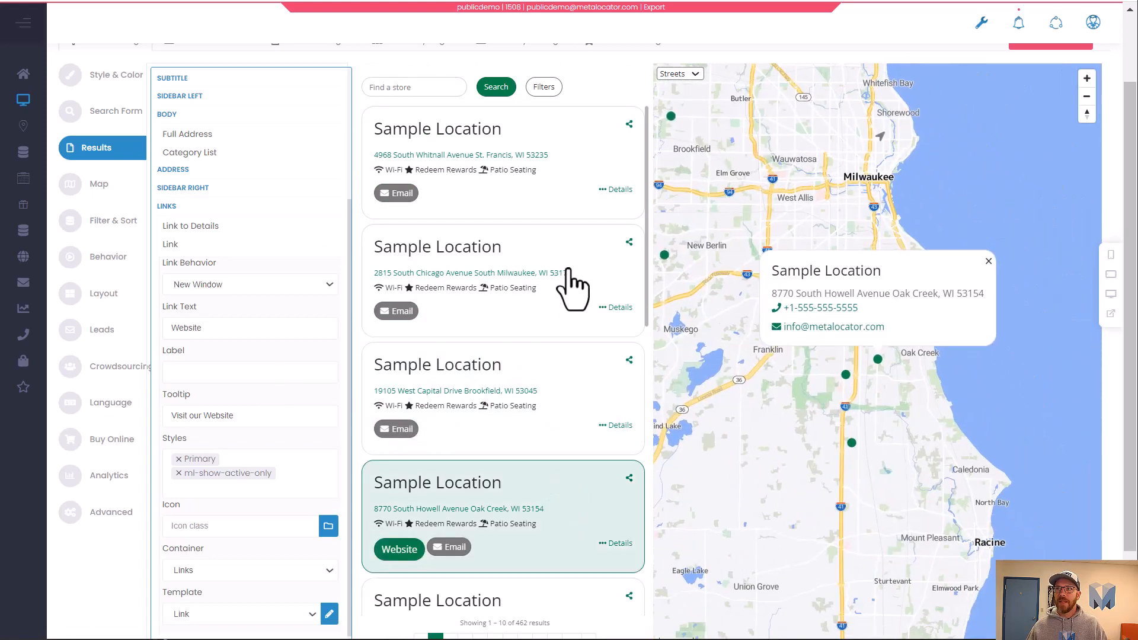
Remove the Email field from the results list's links.
click(559, 297)
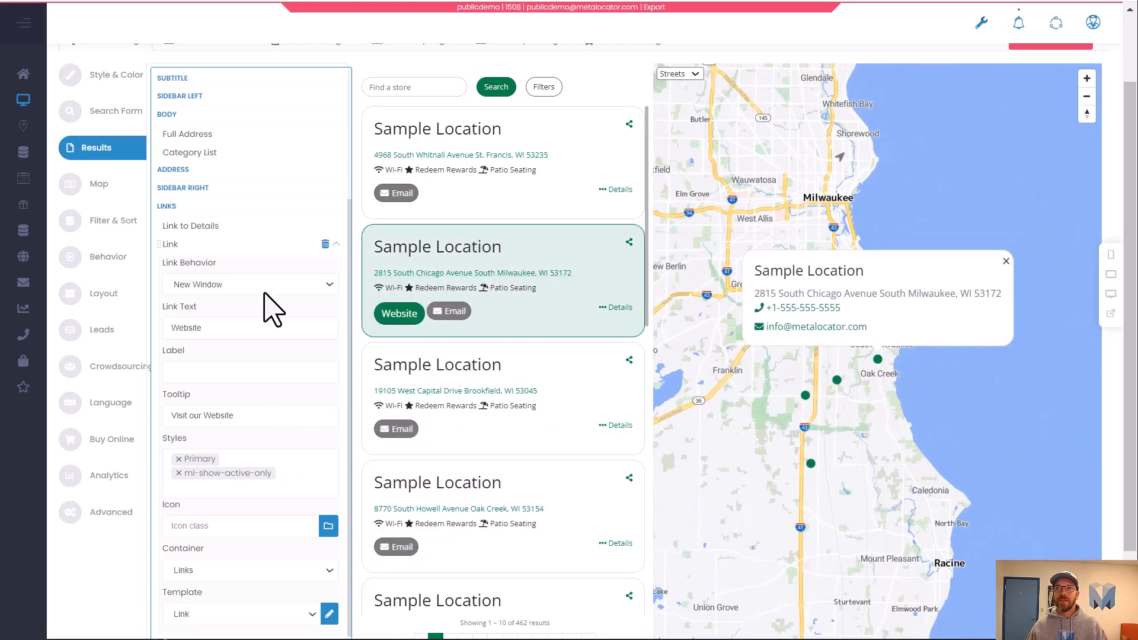
click(330, 244)
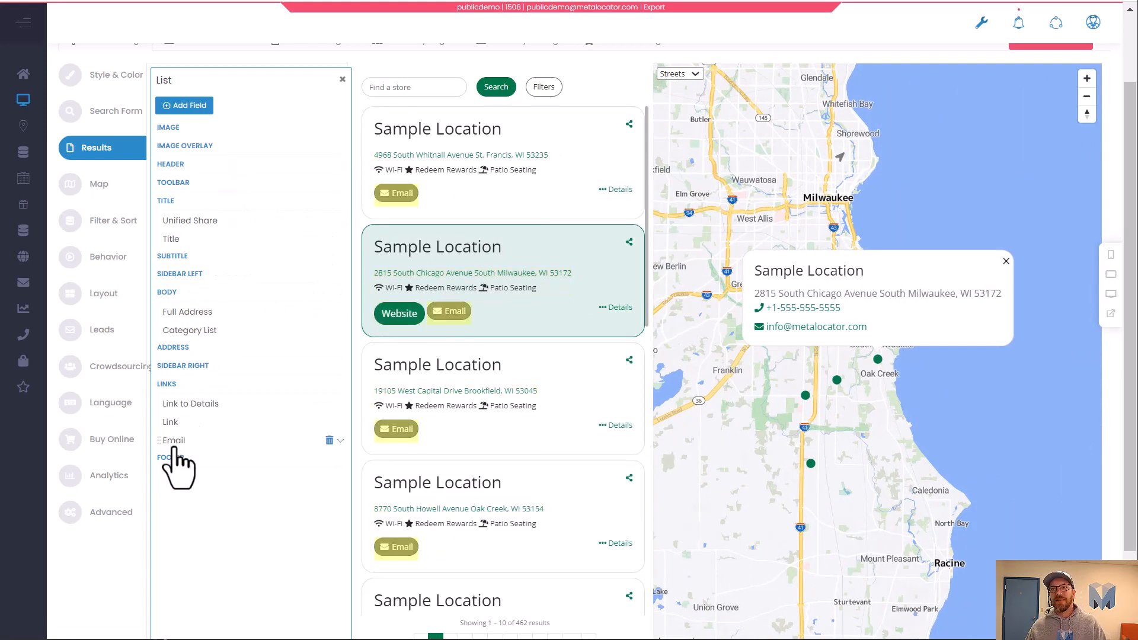
click(329, 440)
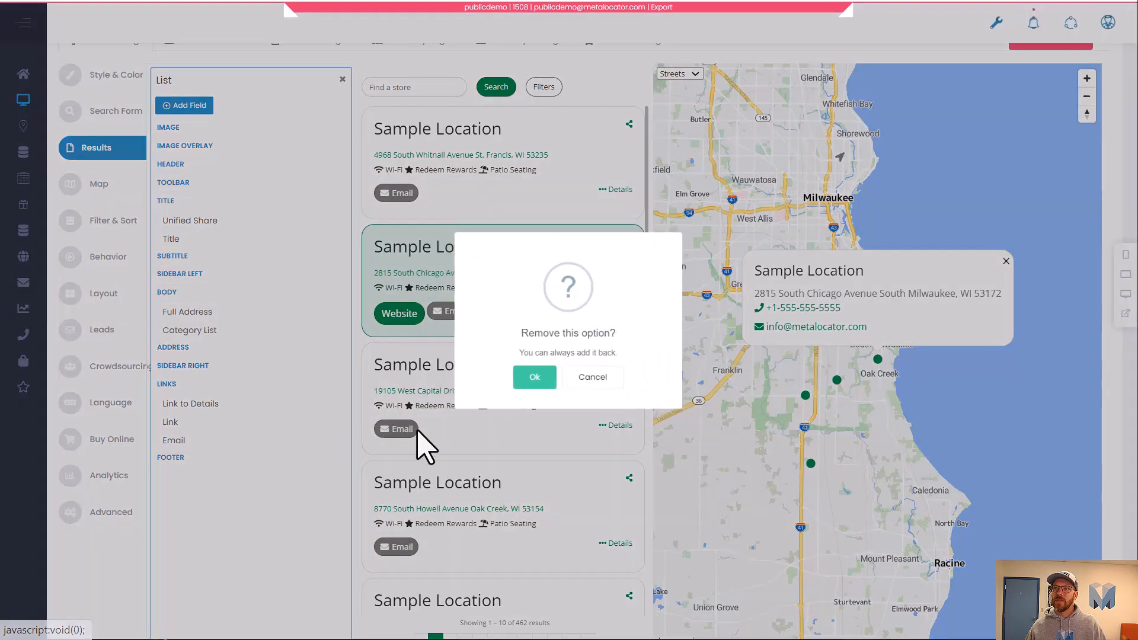
click(535, 377)
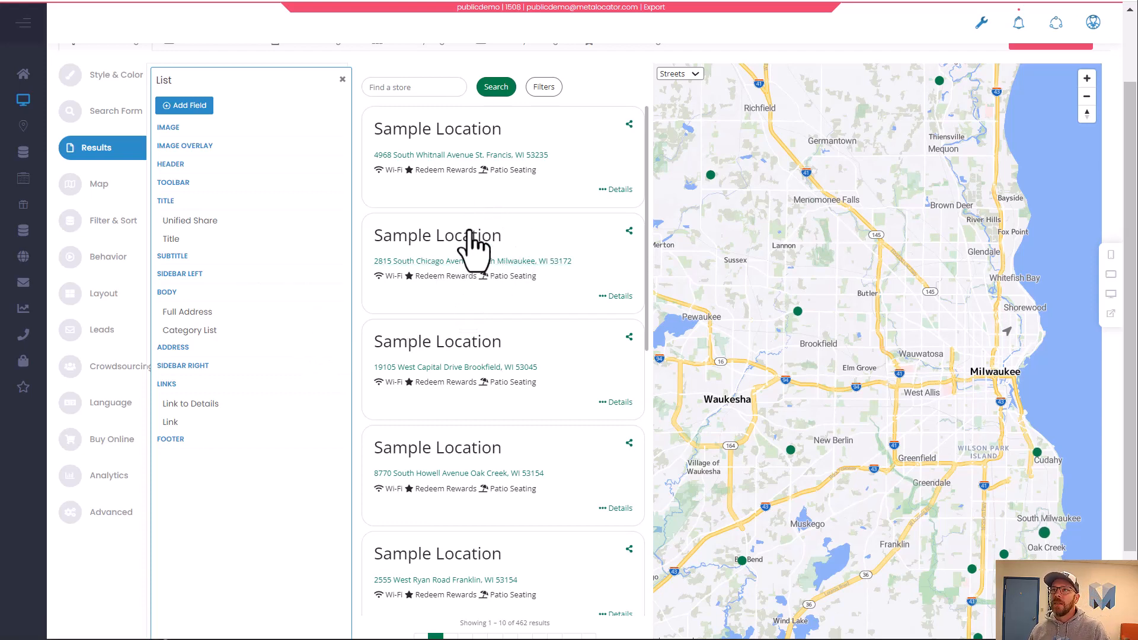
Select several result cards to preview the list without the Email button, and close the list editor.
click(480, 342)
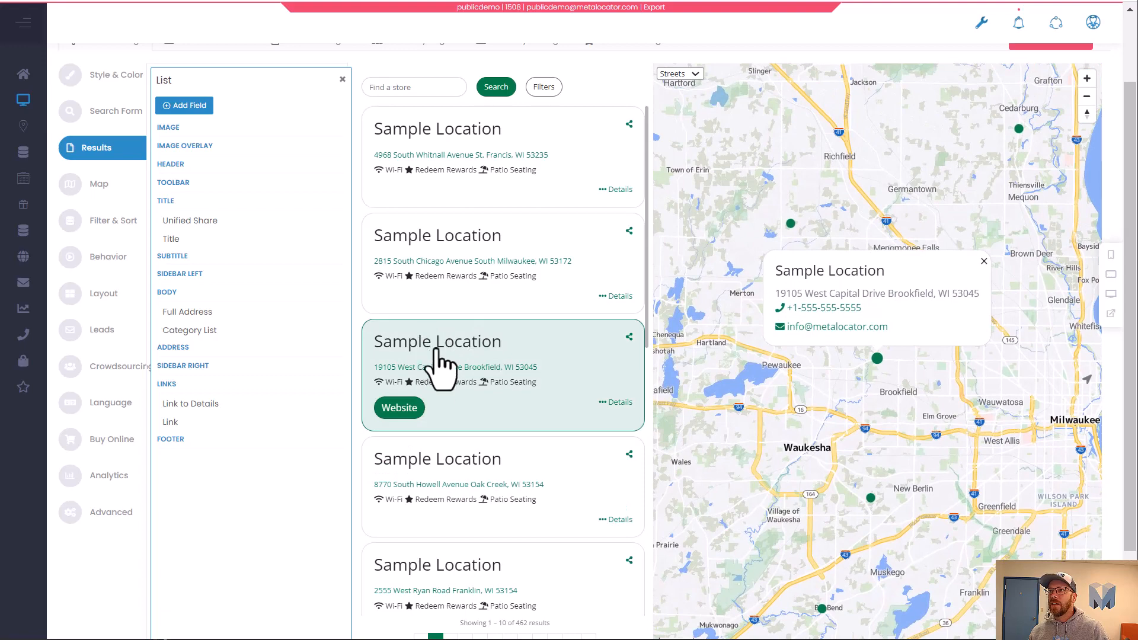
click(501, 457)
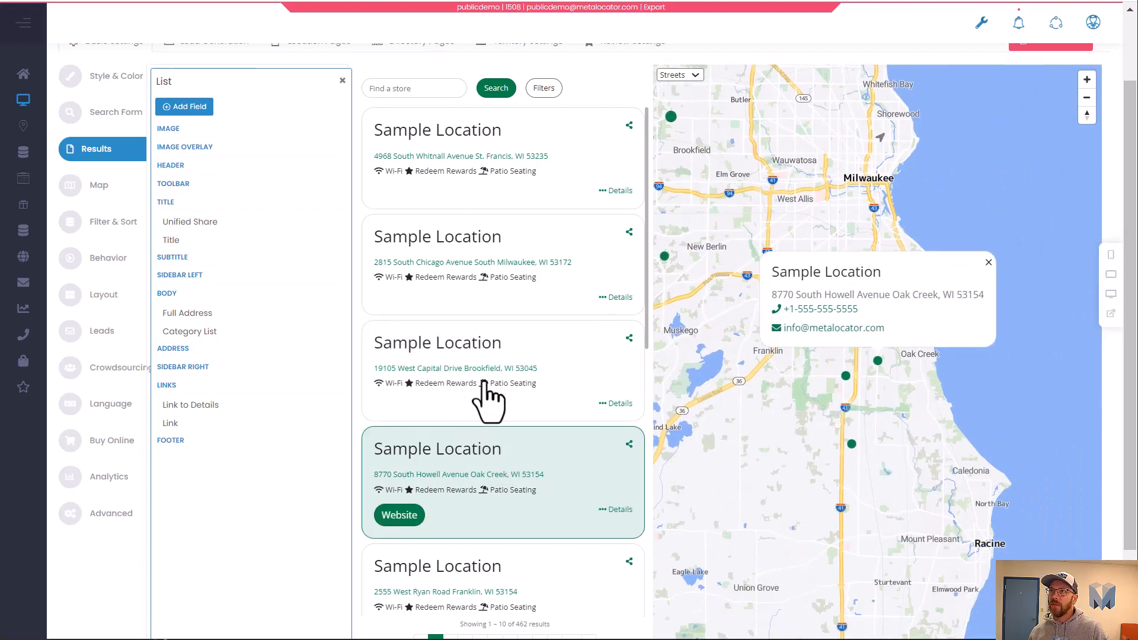
scroll(522, 236, up, 2)
click(501, 280)
click(526, 351)
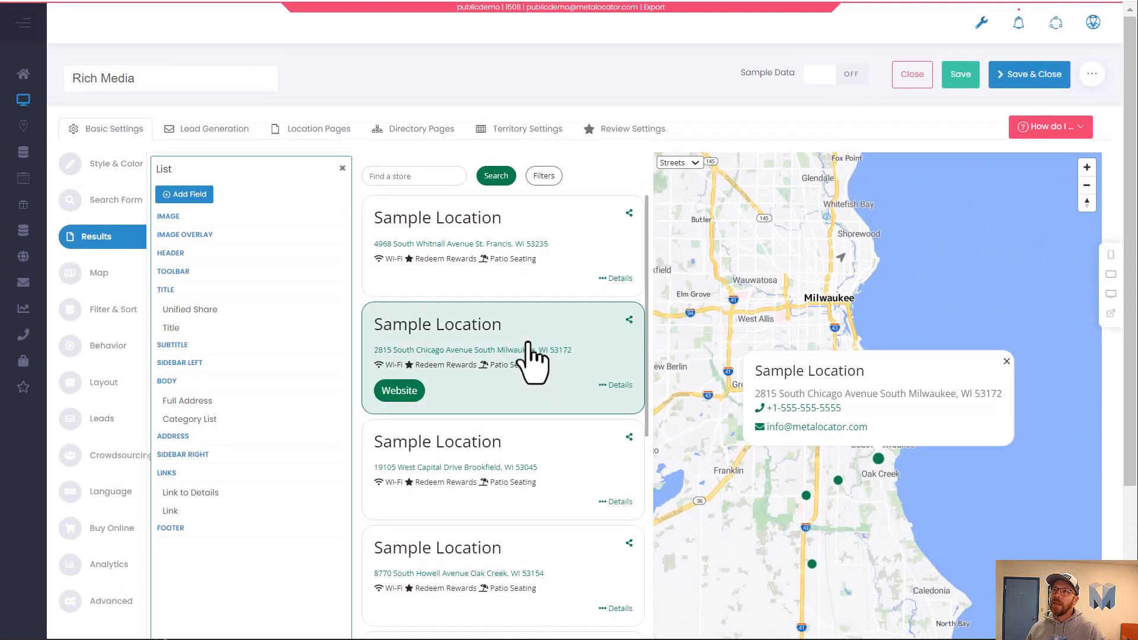
click(569, 450)
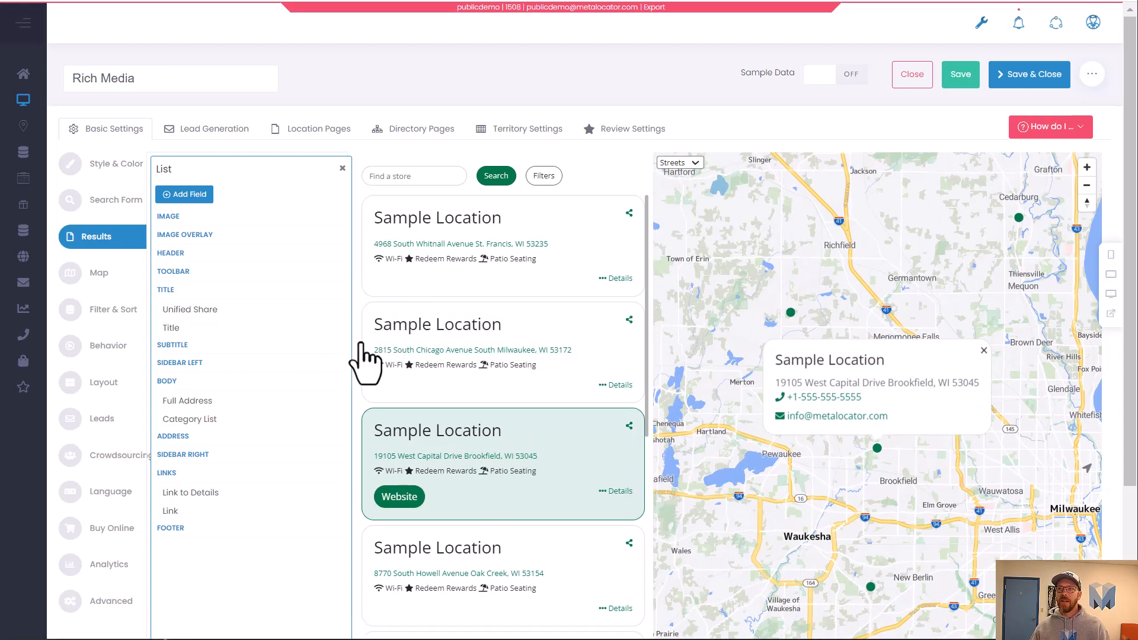
click(342, 168)
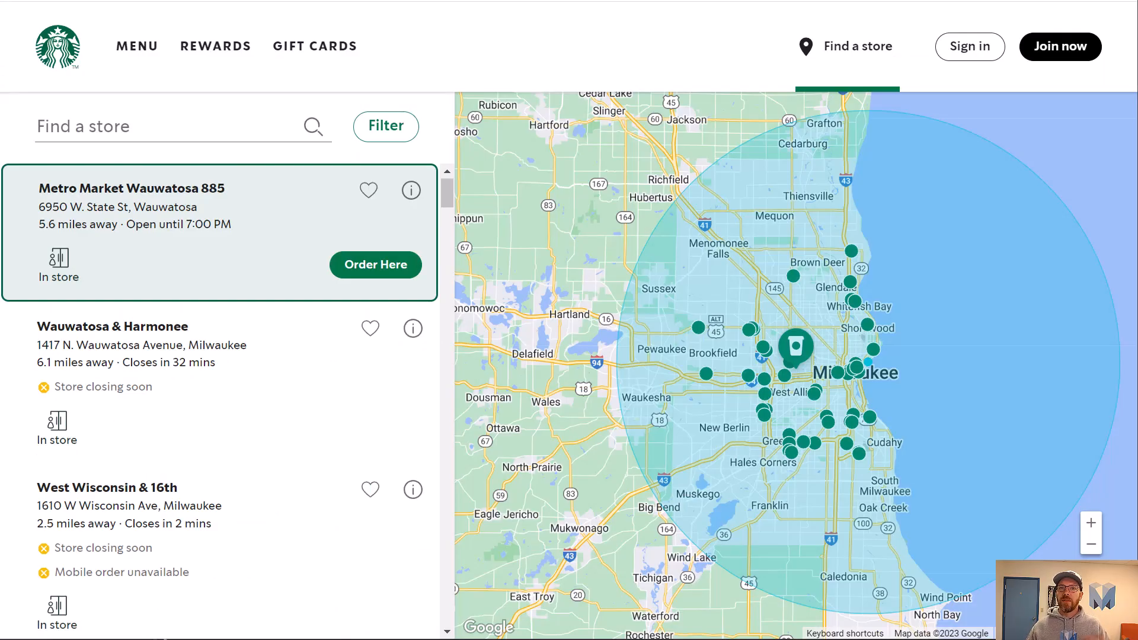
Browse the Starbucks store results list, selecting several stores to compare their details.
scroll(178, 474, down, 3)
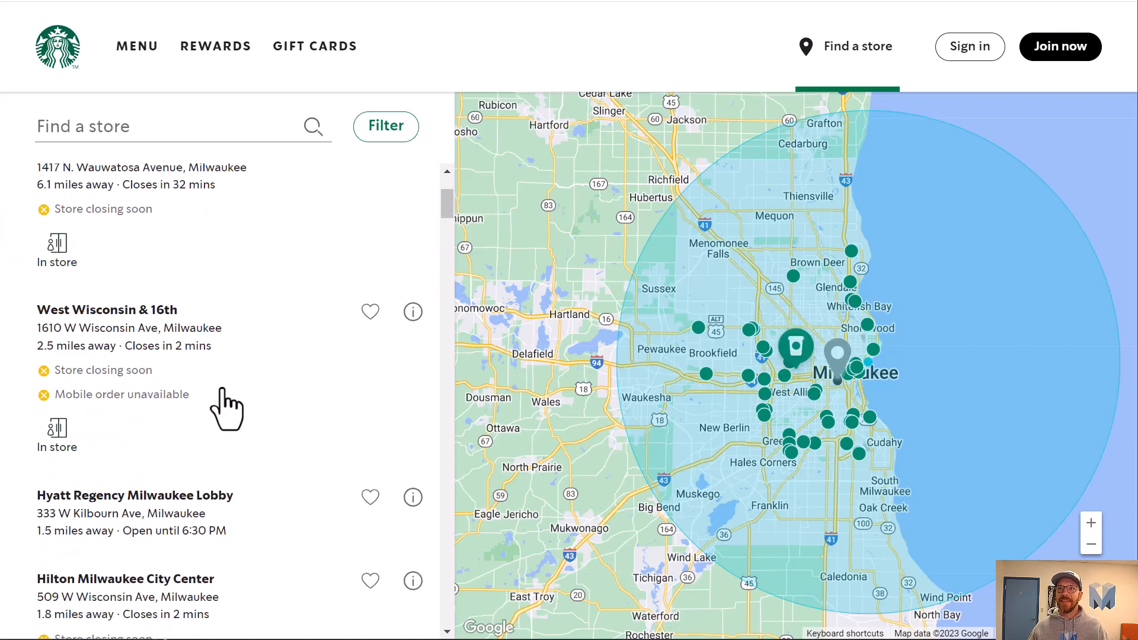
click(222, 390)
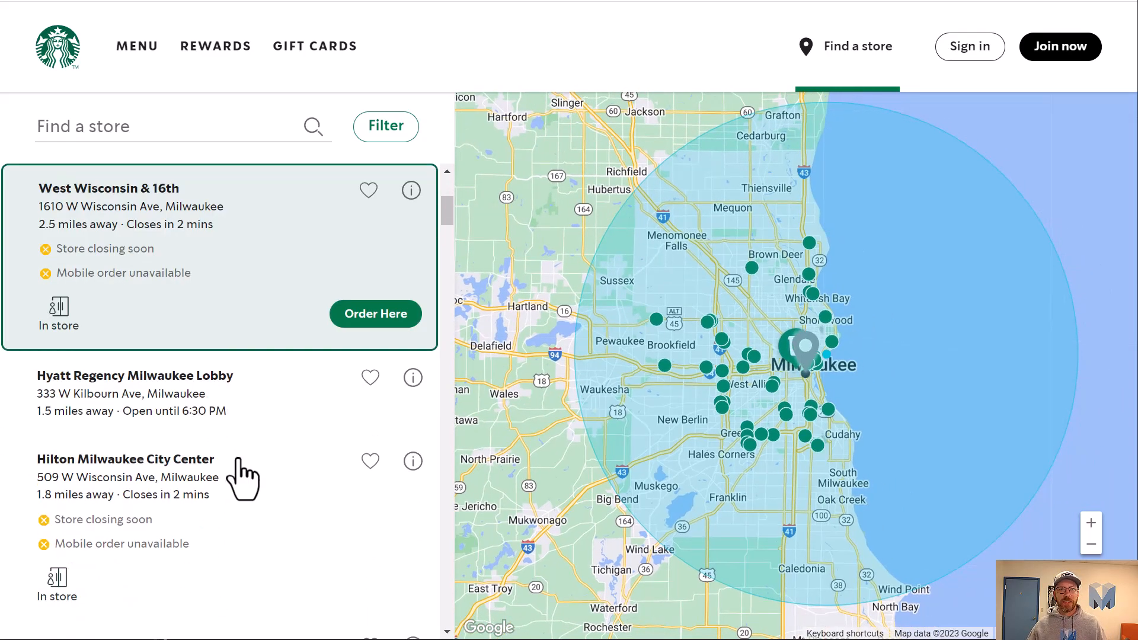
click(262, 522)
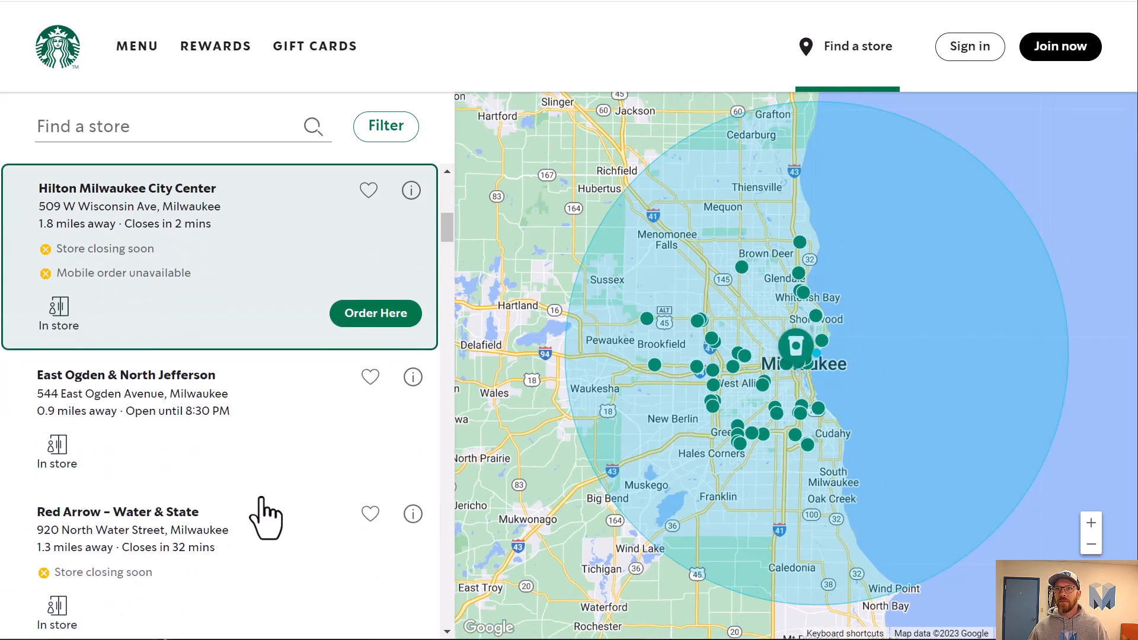
scroll(263, 518, down, 3)
scroll(249, 525, down, 6)
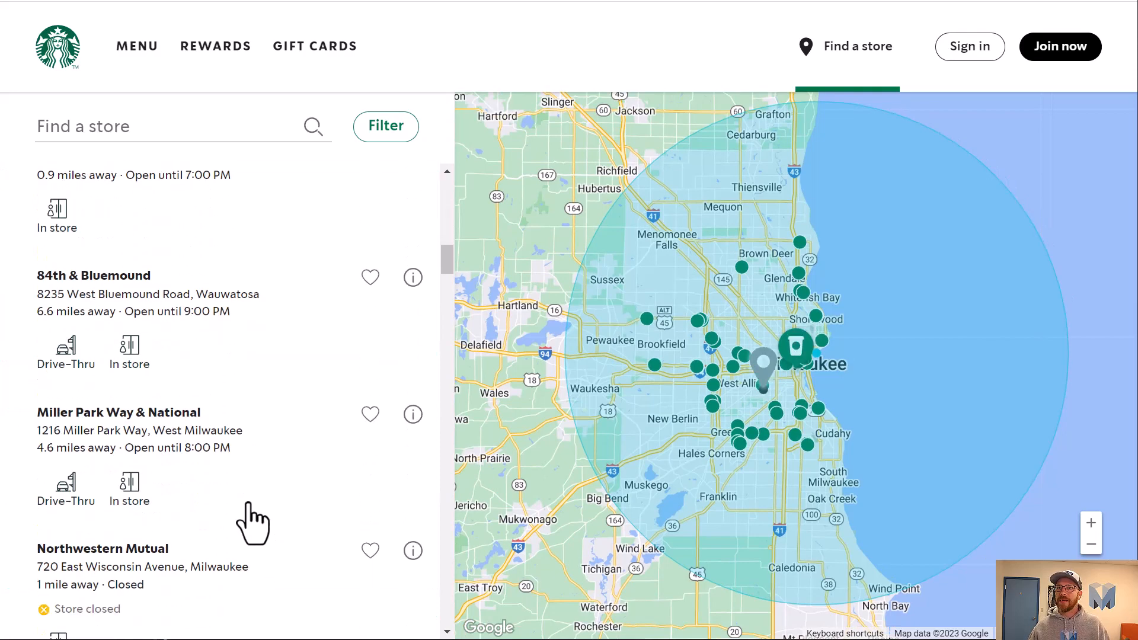
scroll(253, 524, down, 10)
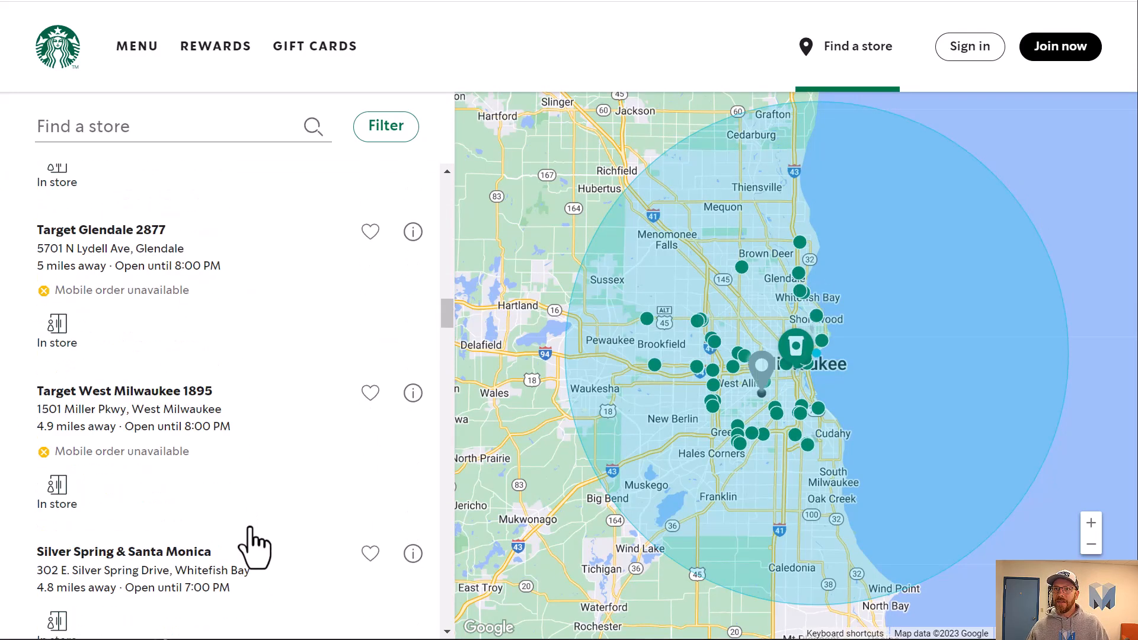
scroll(248, 522, up, 2)
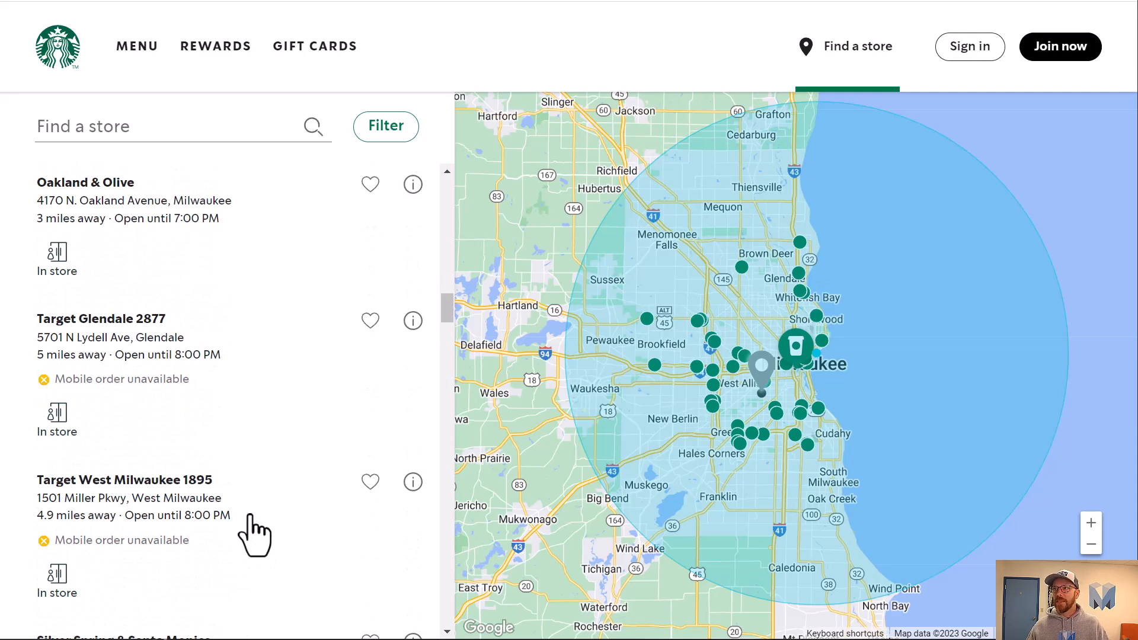
scroll(214, 495, up, 16)
scroll(245, 483, up, 5)
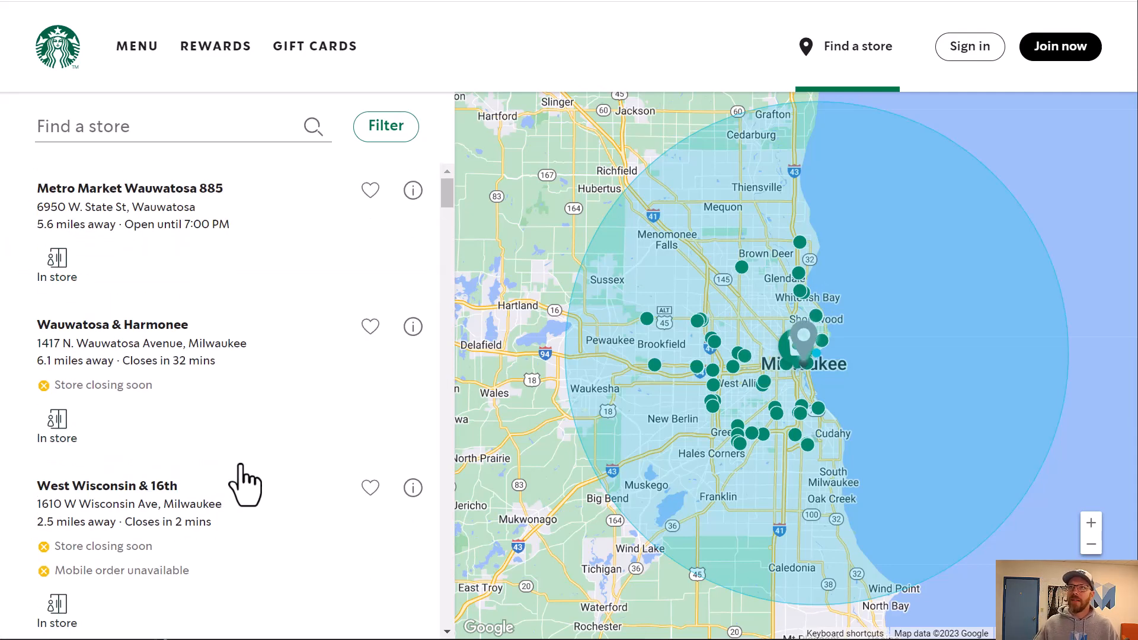
click(172, 408)
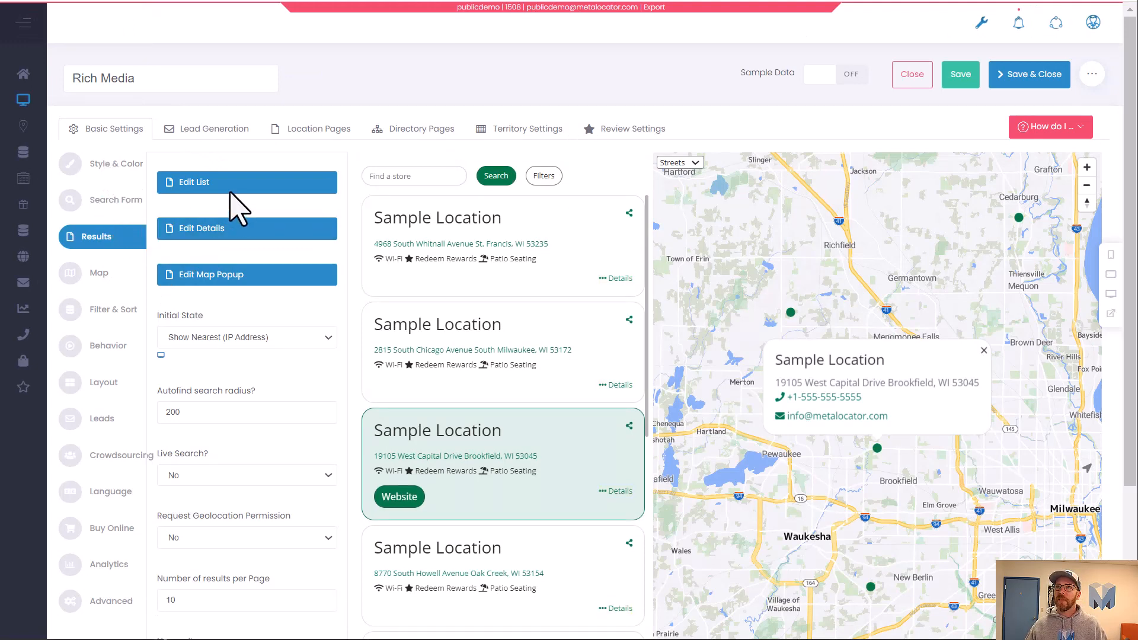
Add the Hours field to the body of the results list.
click(208, 183)
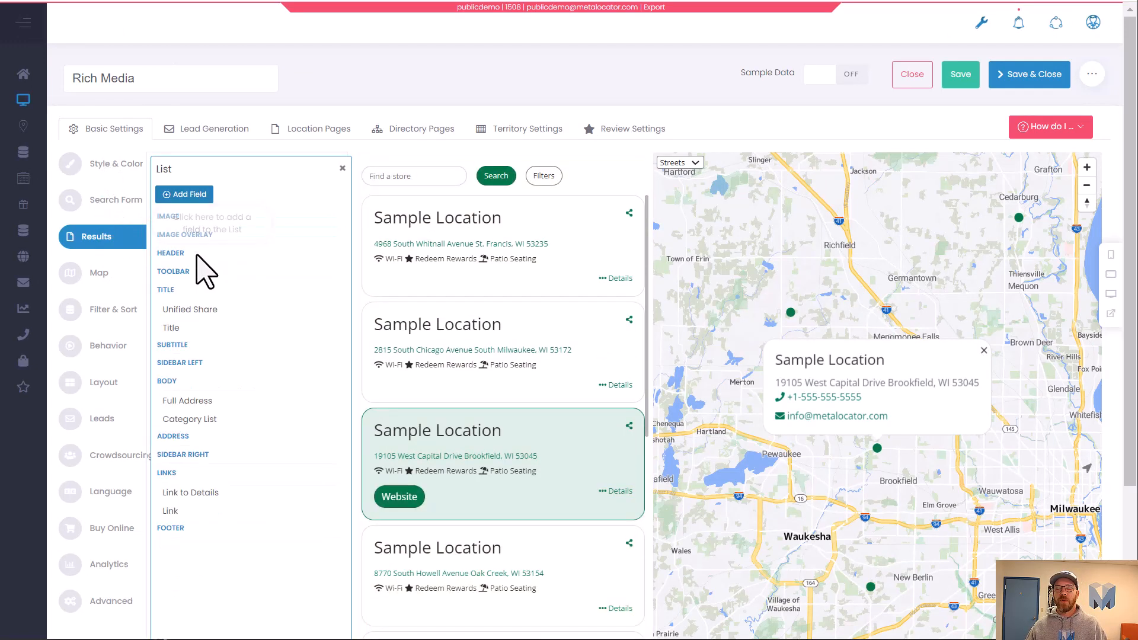
click(200, 197)
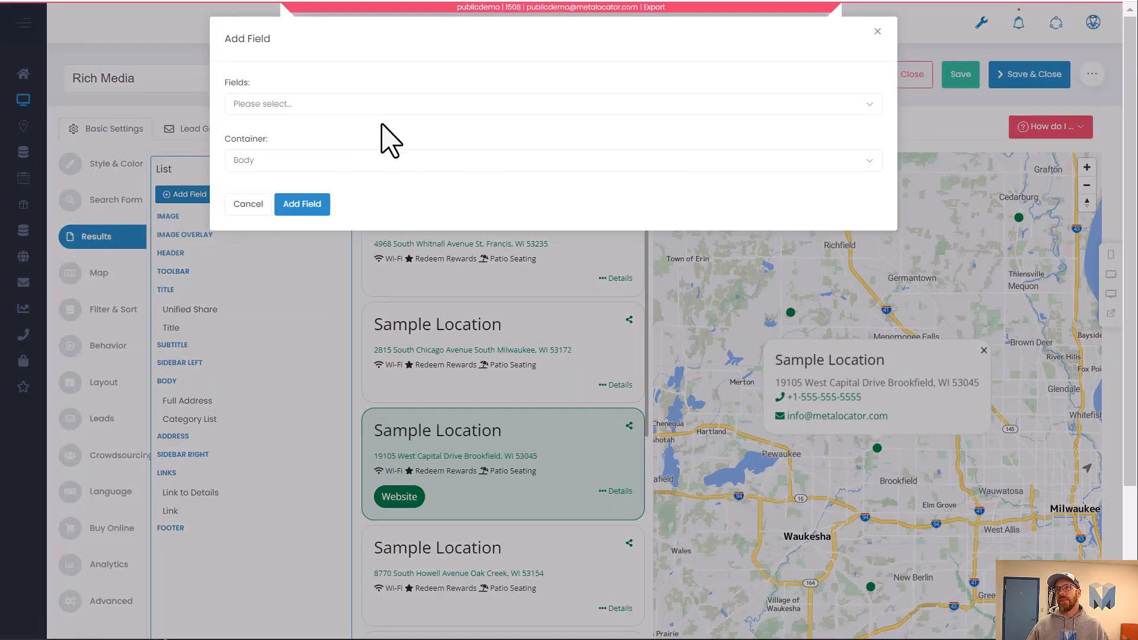
click(394, 104)
text(hour)
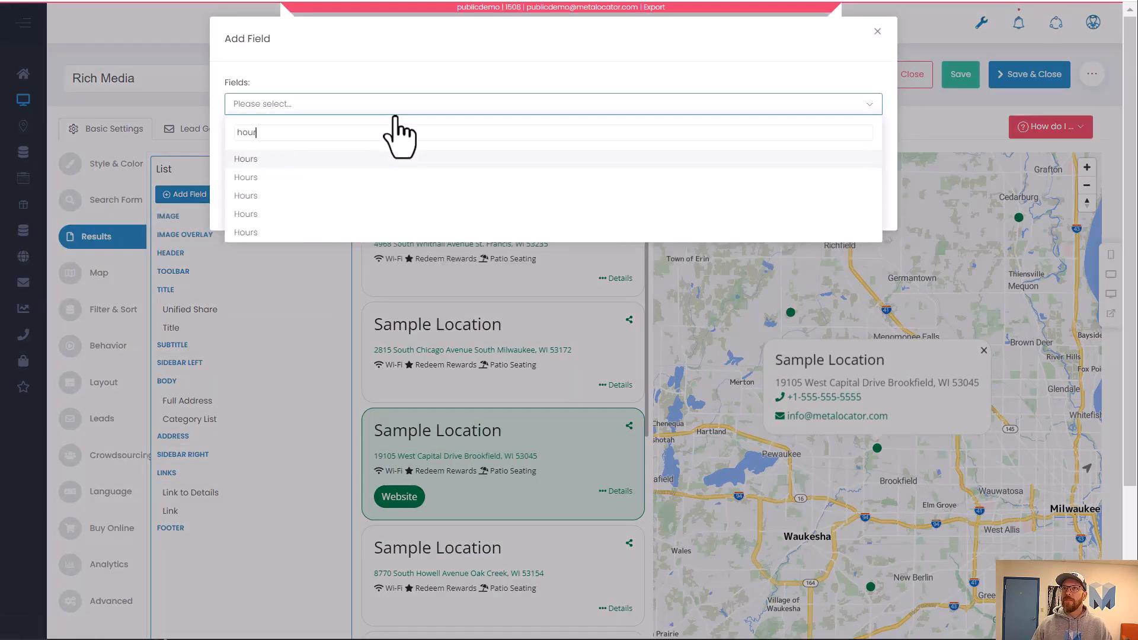
click(320, 177)
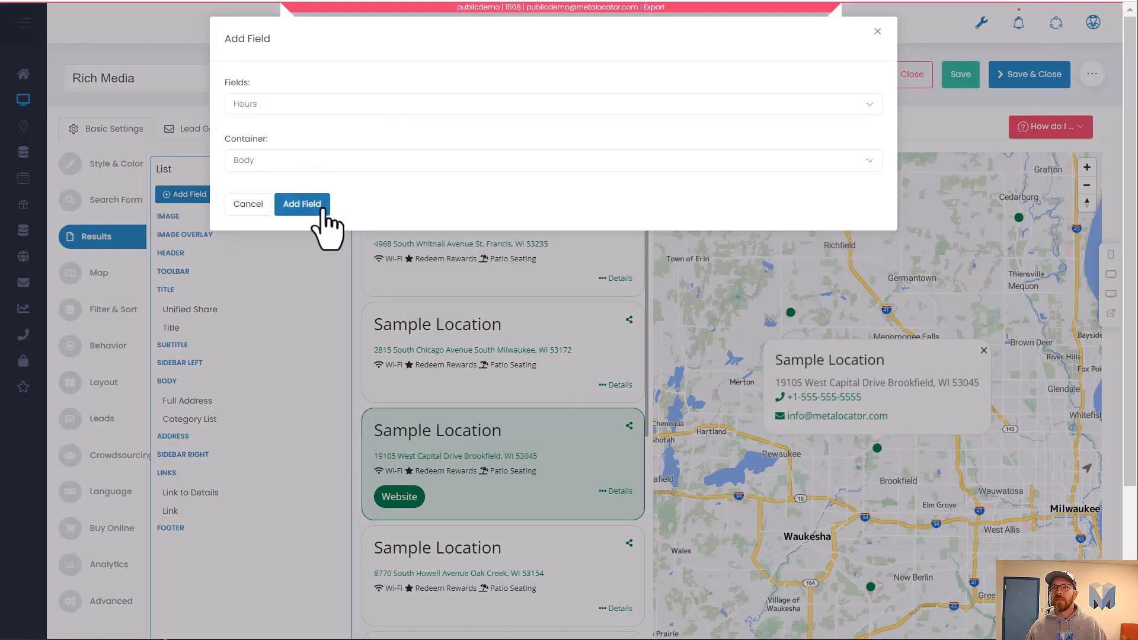
click(320, 205)
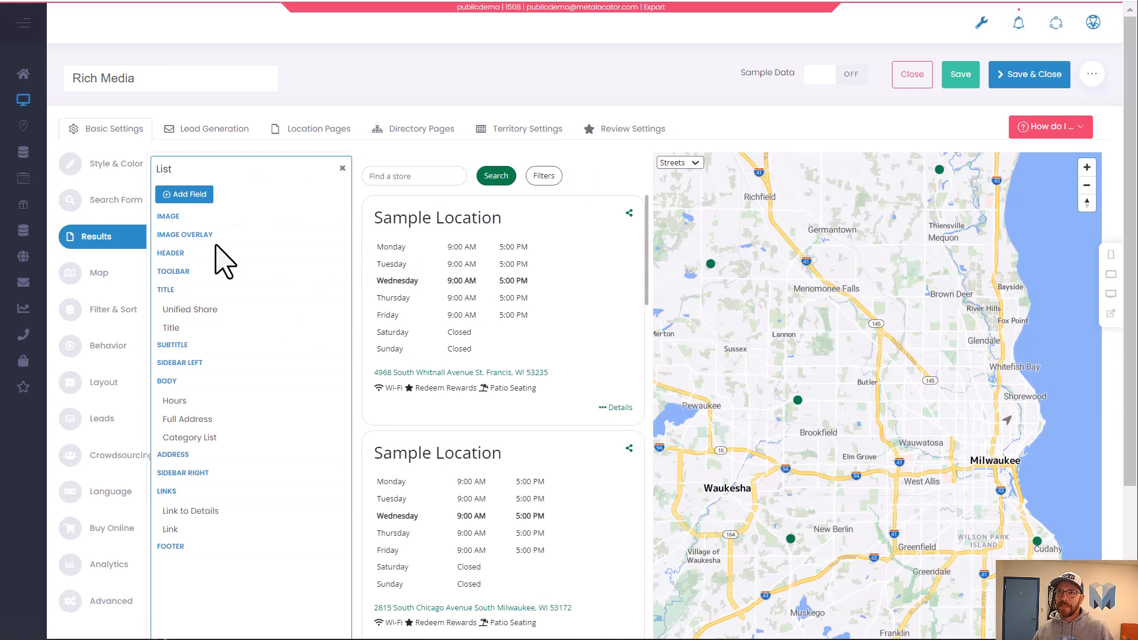
Set the Hours field's template to Hours Status.
click(204, 403)
scroll(205, 415, down, 2)
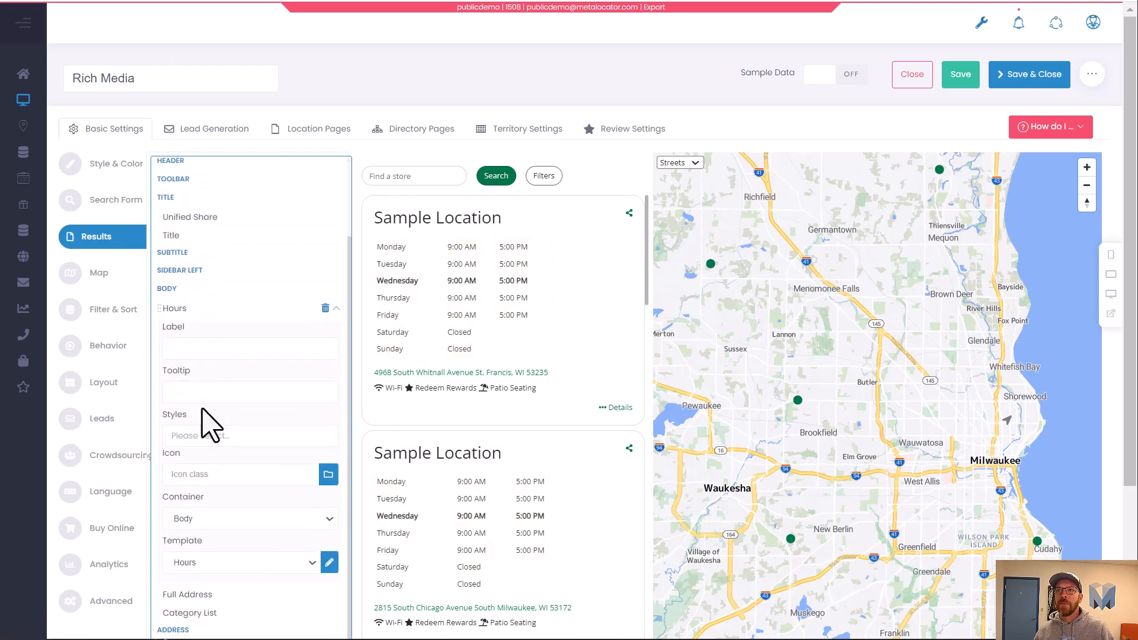
click(220, 566)
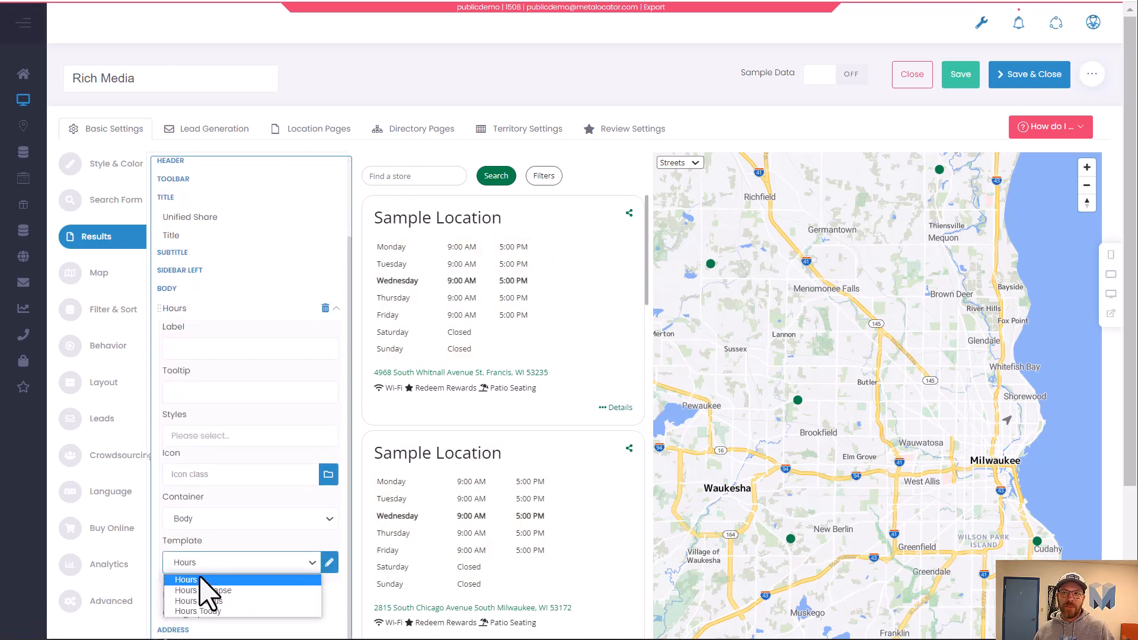
click(227, 600)
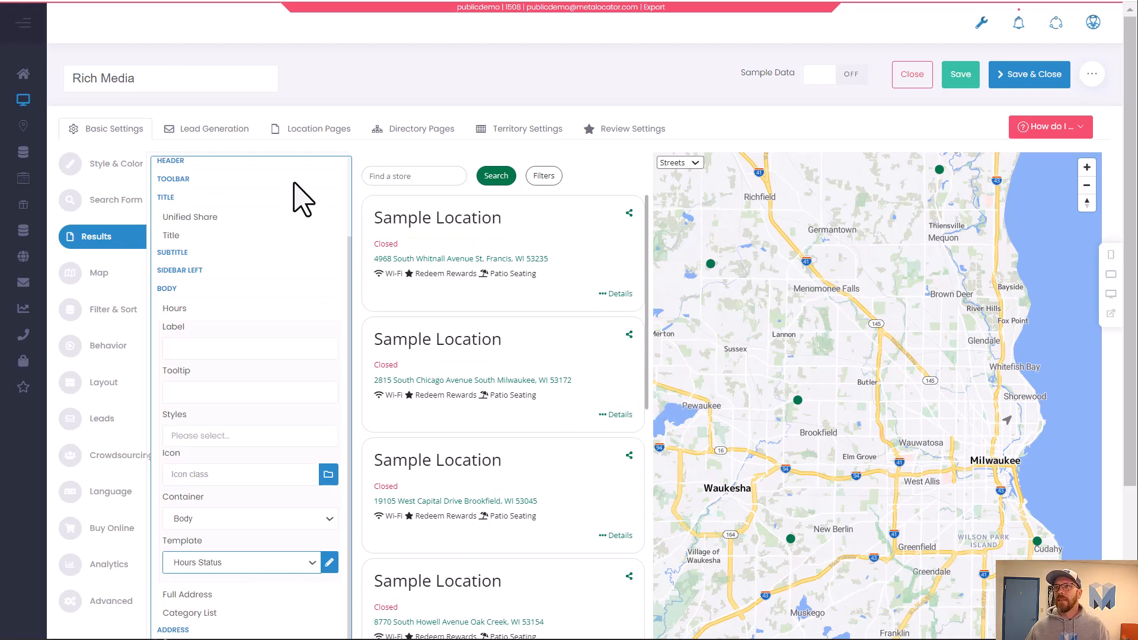
Move the Hours field below Category List in the results list body.
scroll(318, 305, up, 2)
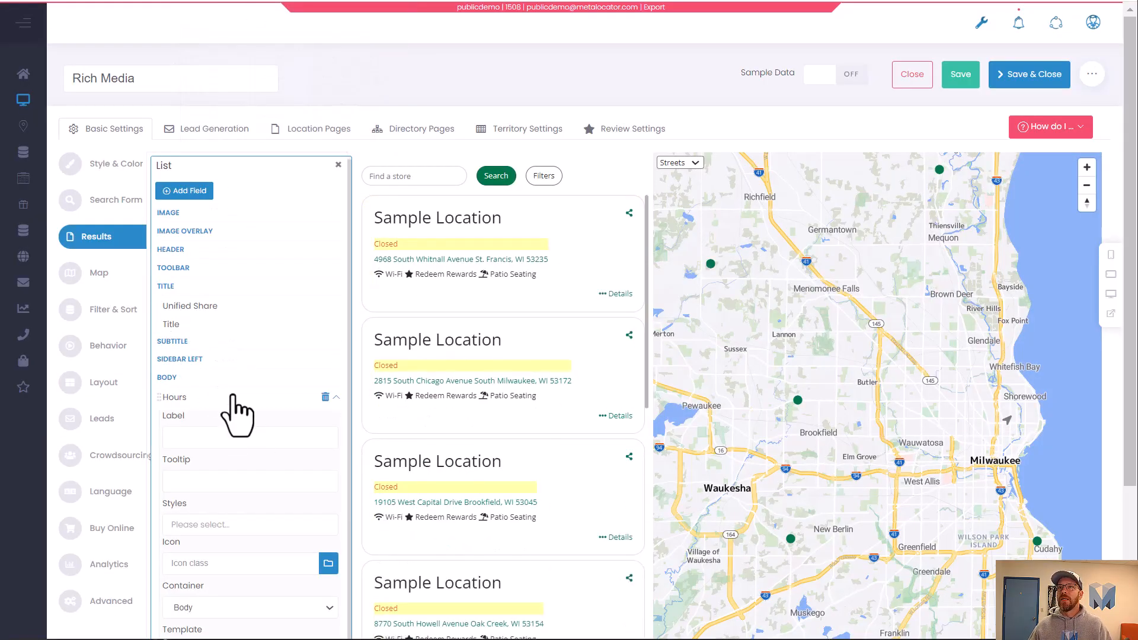
click(336, 397)
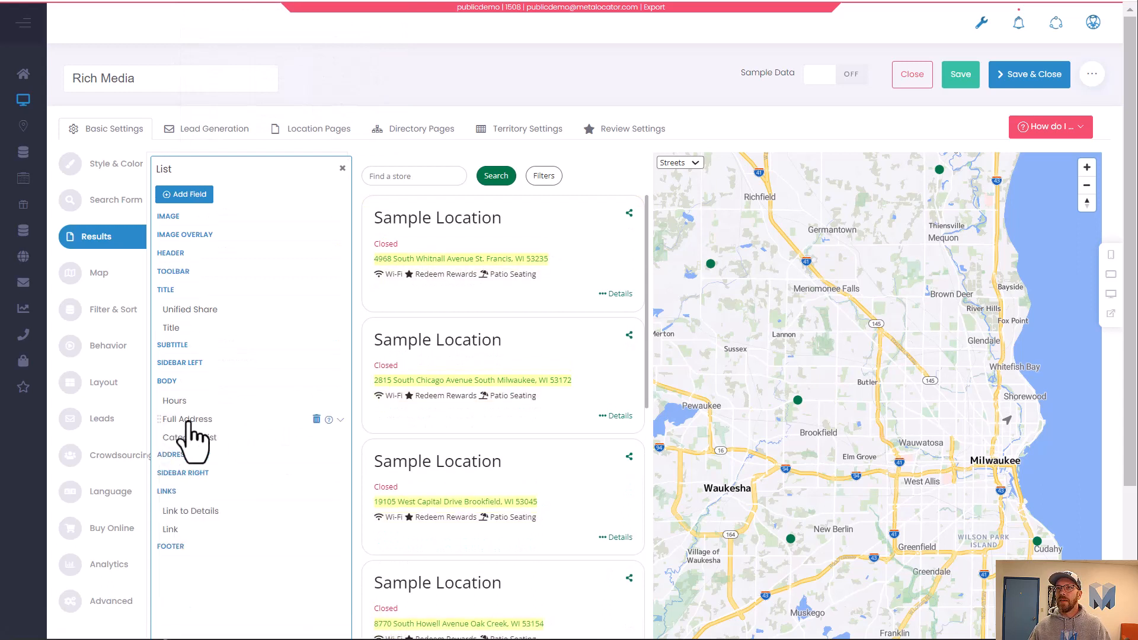
drag(190, 404, 207, 440)
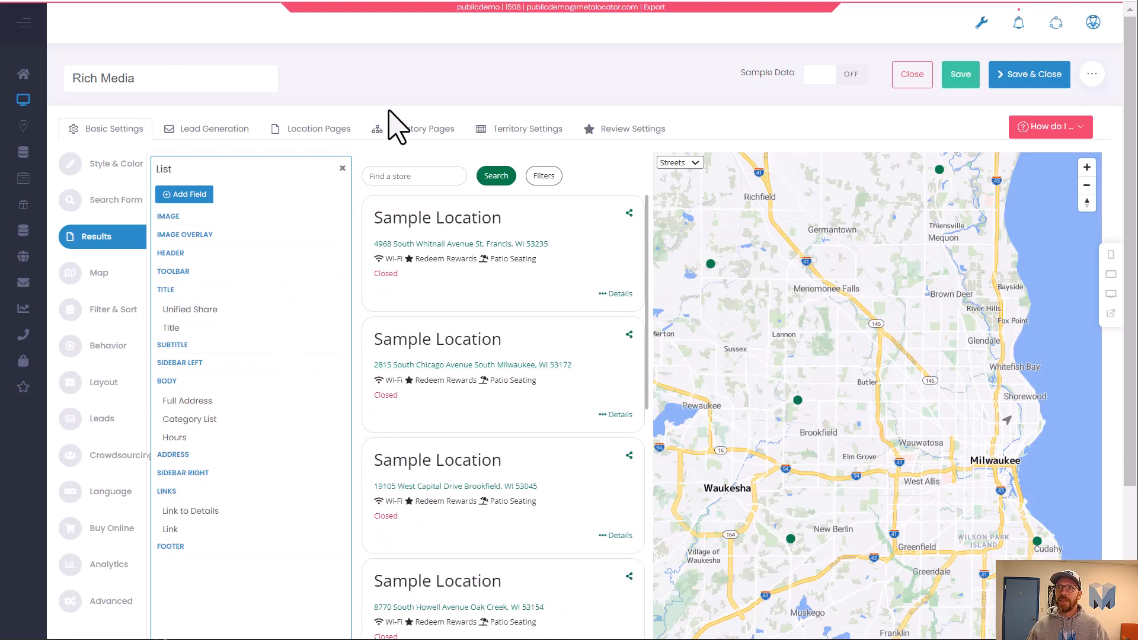
Add the Distance field to the body of the results list.
click(193, 196)
click(336, 104)
text(d)
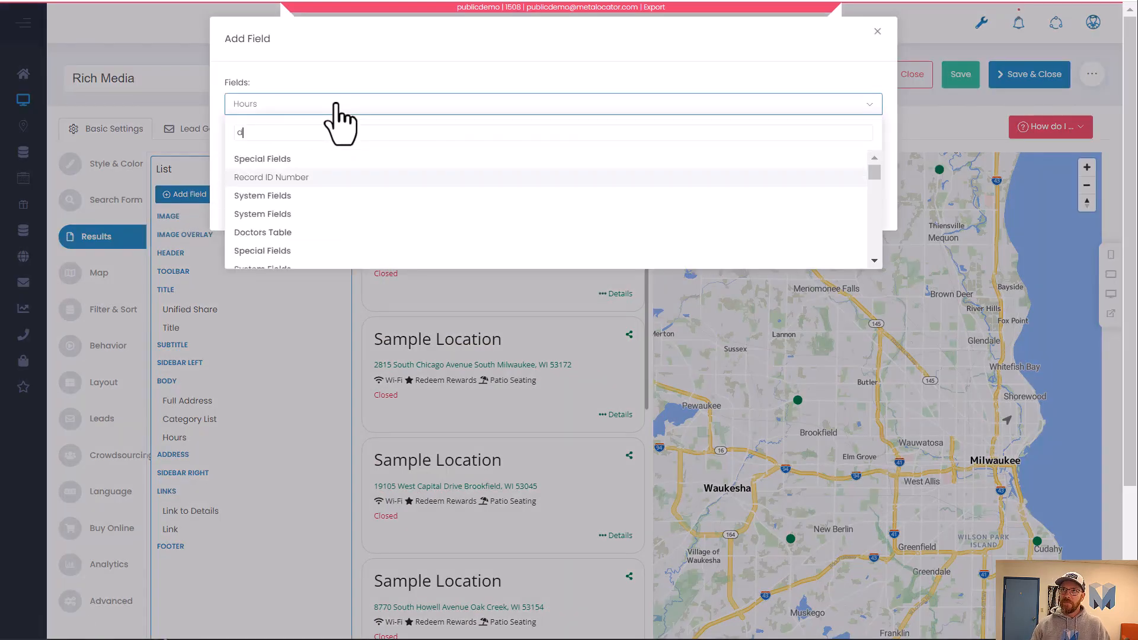
text(ist)
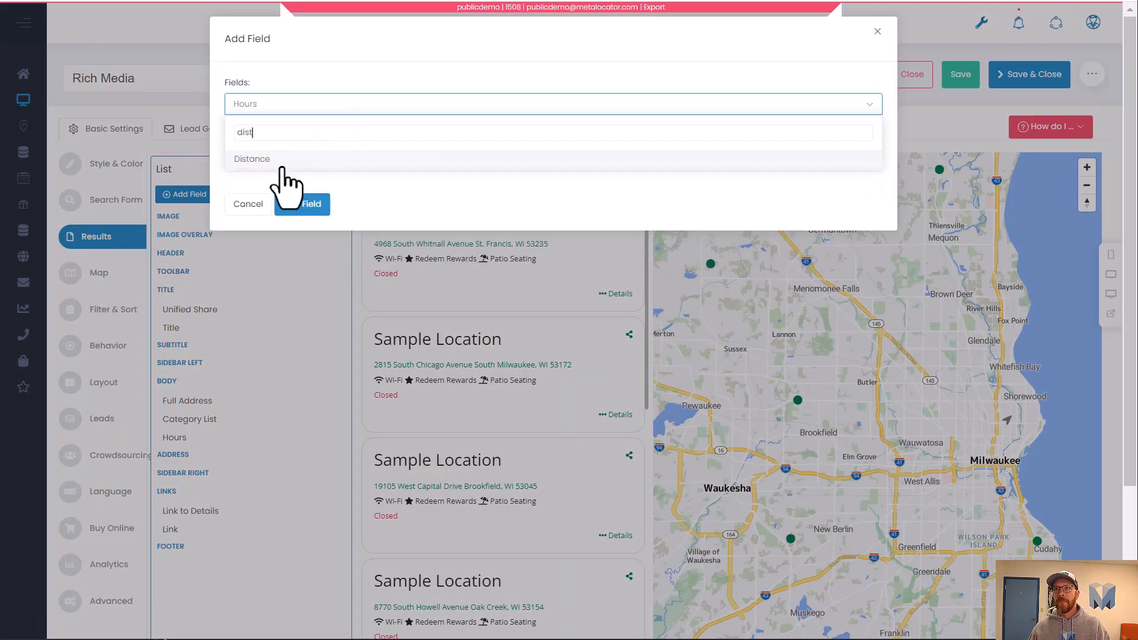
click(281, 166)
click(317, 207)
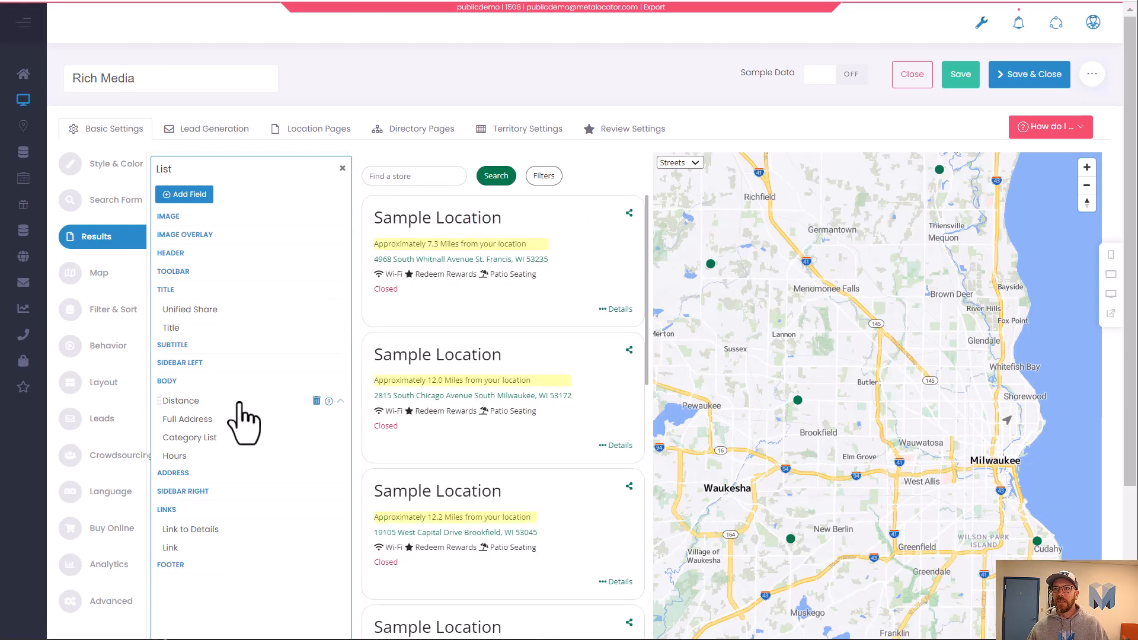
Set the Distance field's format to %0.2f miles away.
click(240, 403)
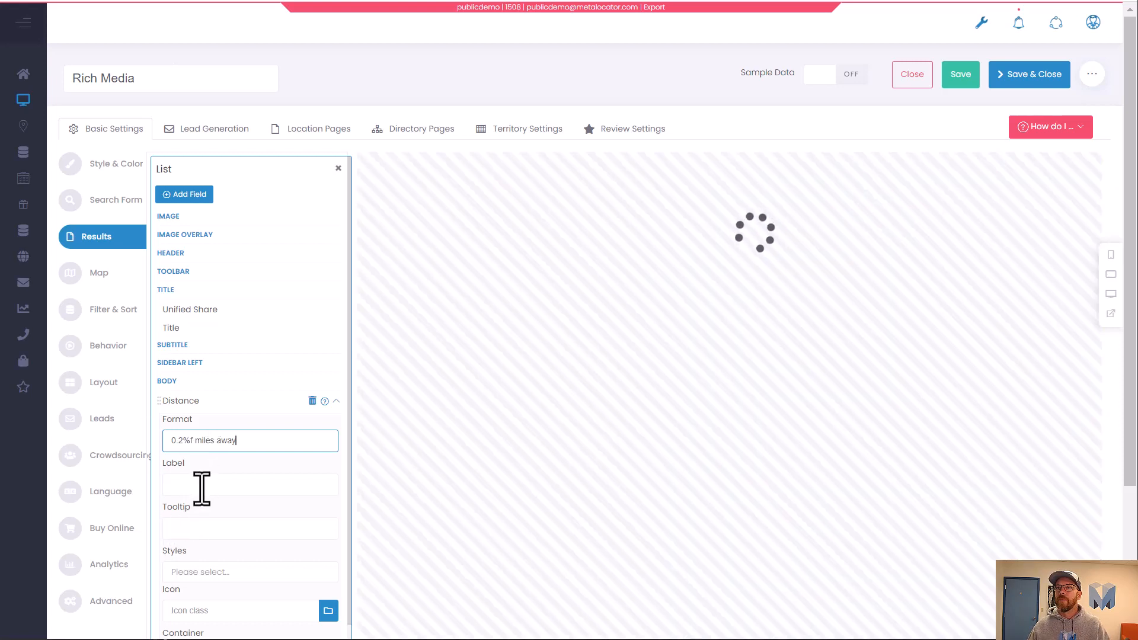
click(201, 485)
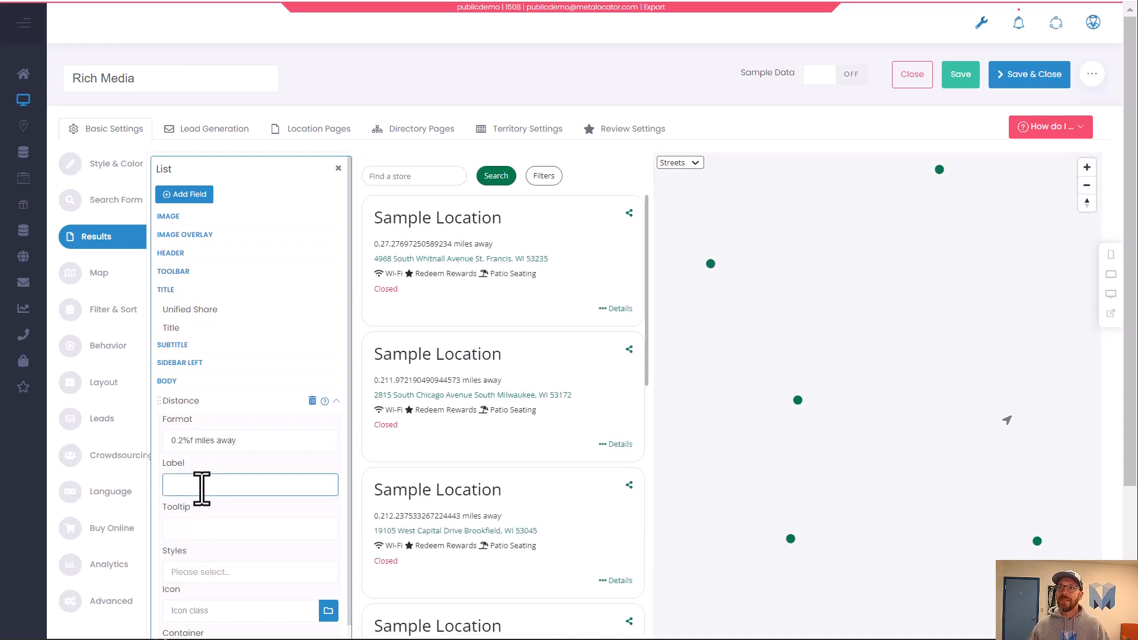
click(184, 440)
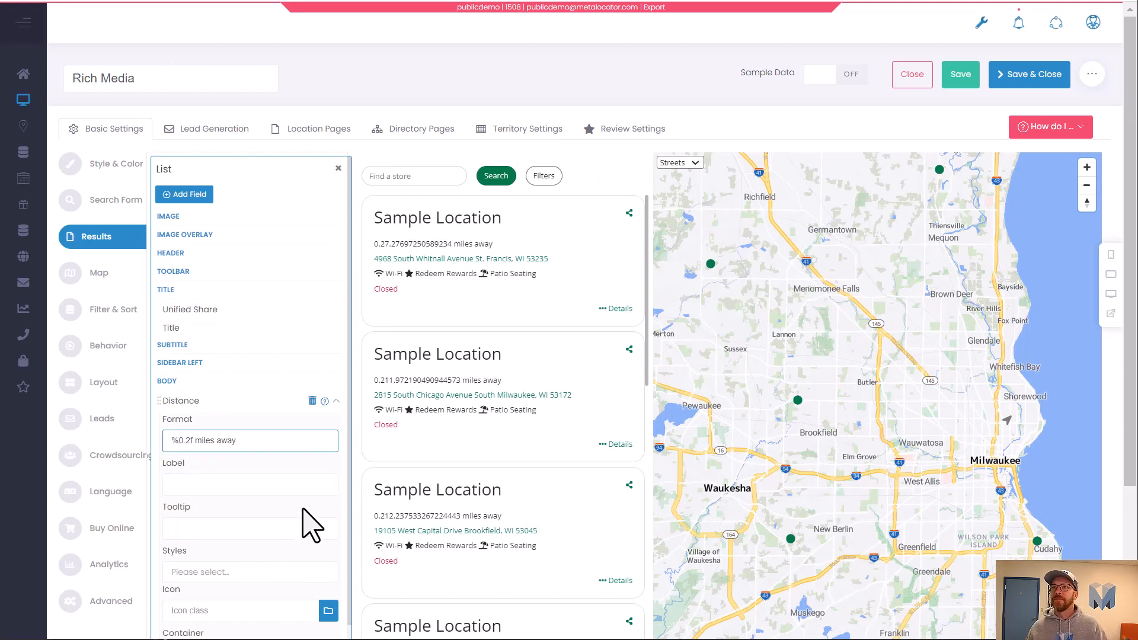
click(332, 477)
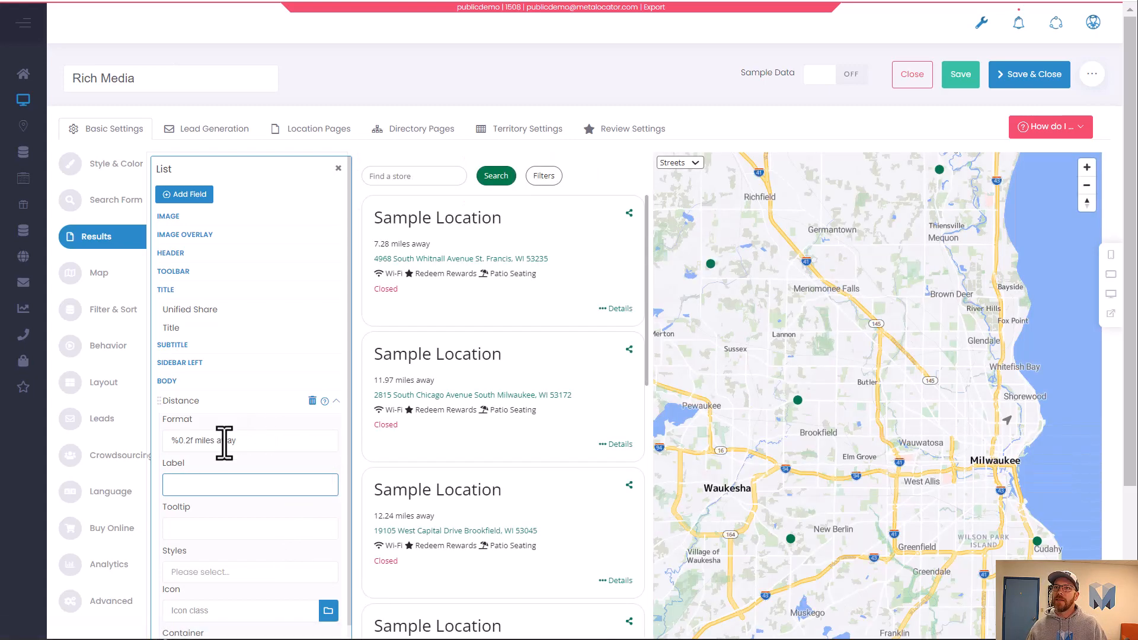
Set the Distance field's format to %0.1f miles away.
click(187, 442)
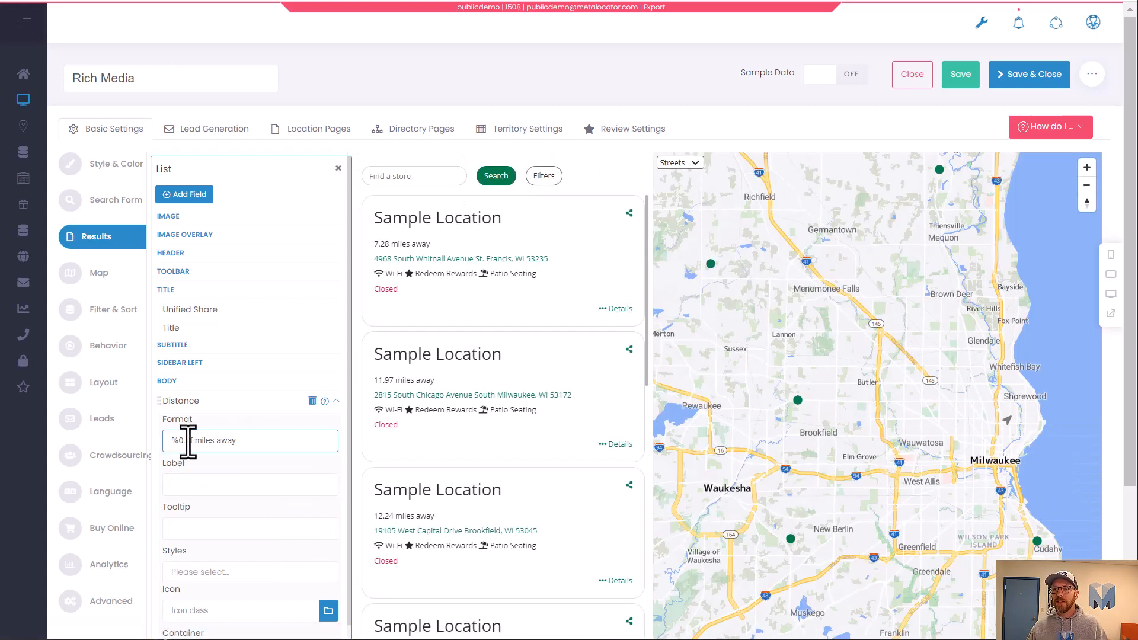
click(199, 469)
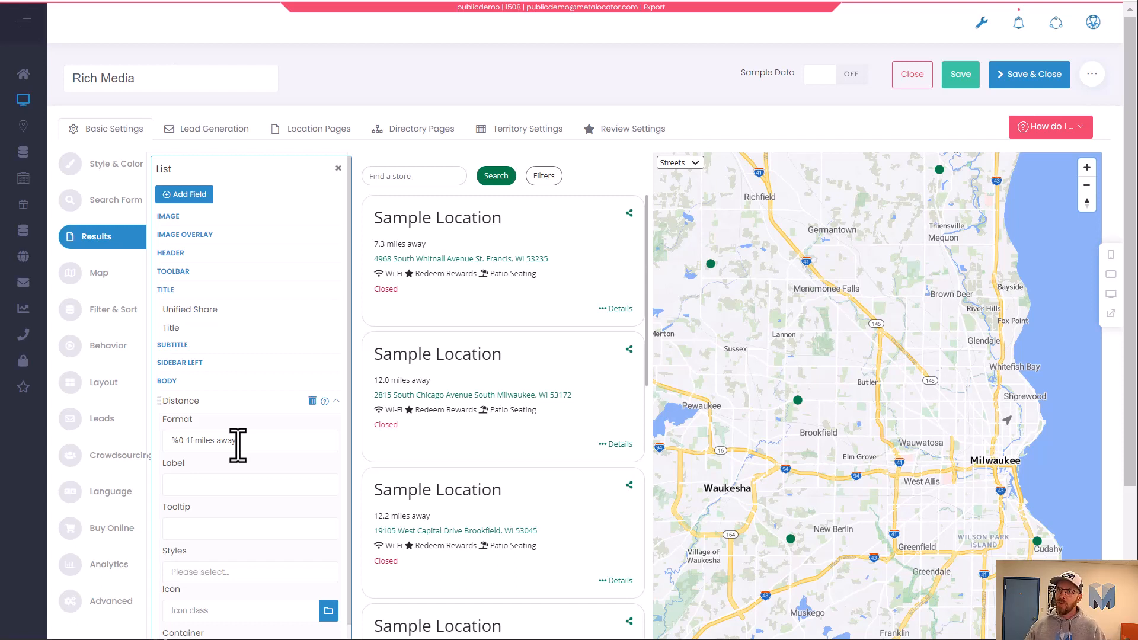
Collapse the Distance field and rearrange Distance and Hours within the results list body.
click(335, 401)
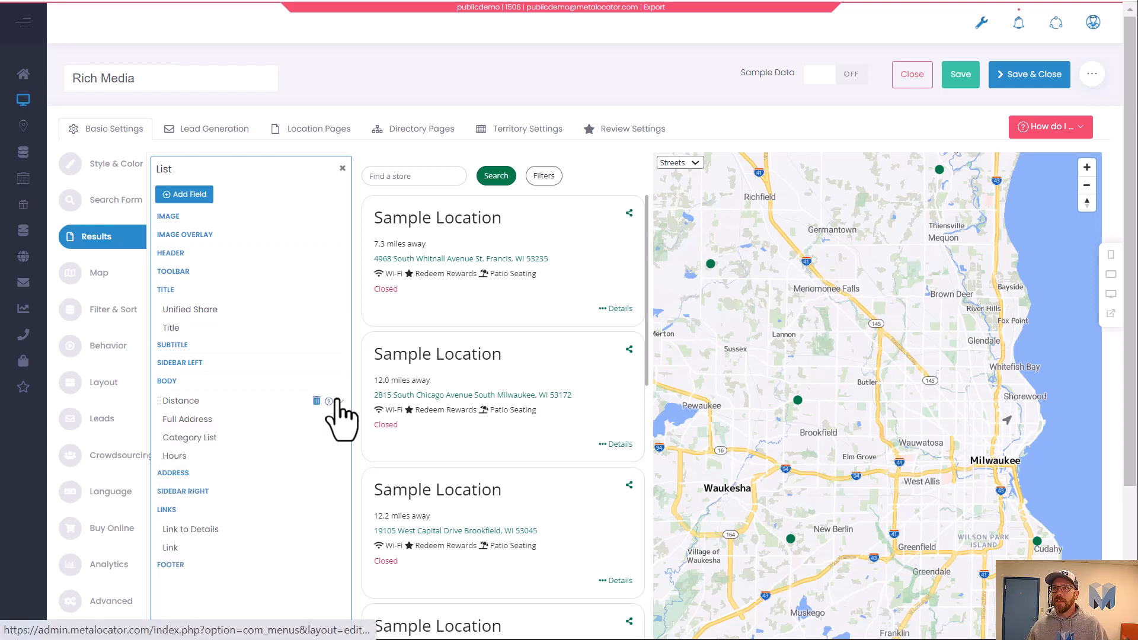
drag(203, 400, 238, 455)
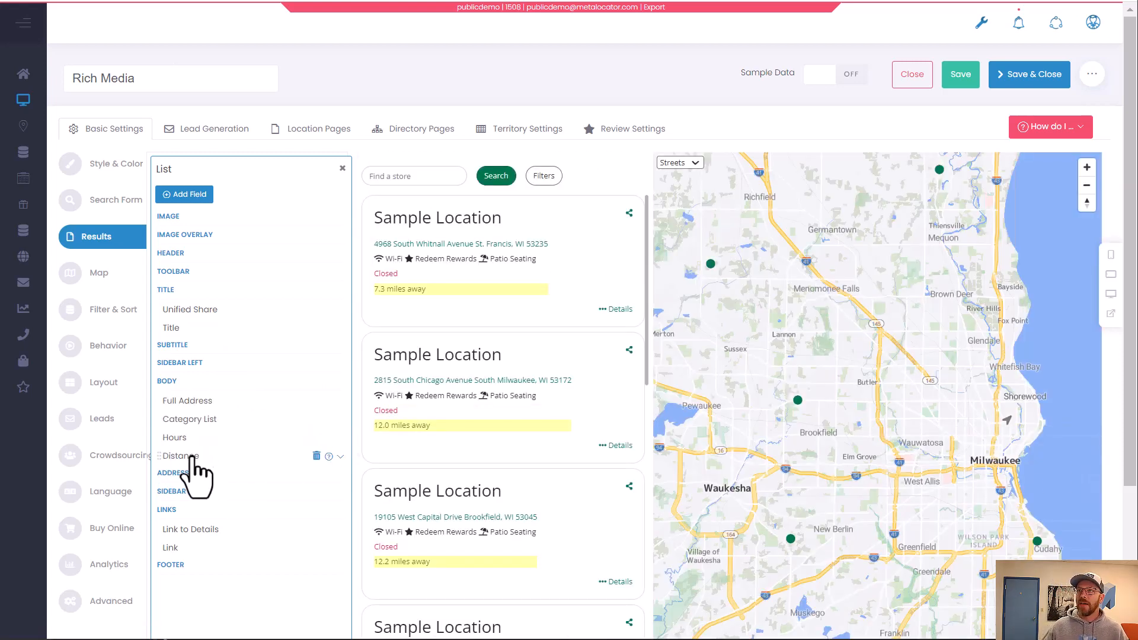
drag(191, 455, 228, 470)
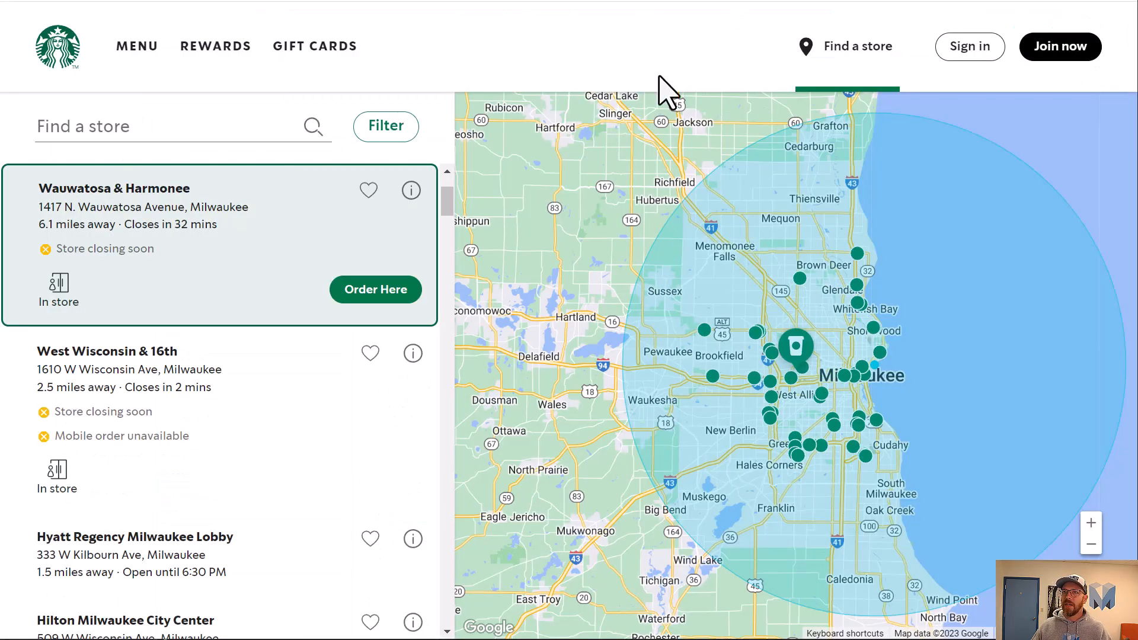
Open the Starbucks store details for the first result and examine its hours and options.
click(411, 189)
scroll(346, 308, down, 8)
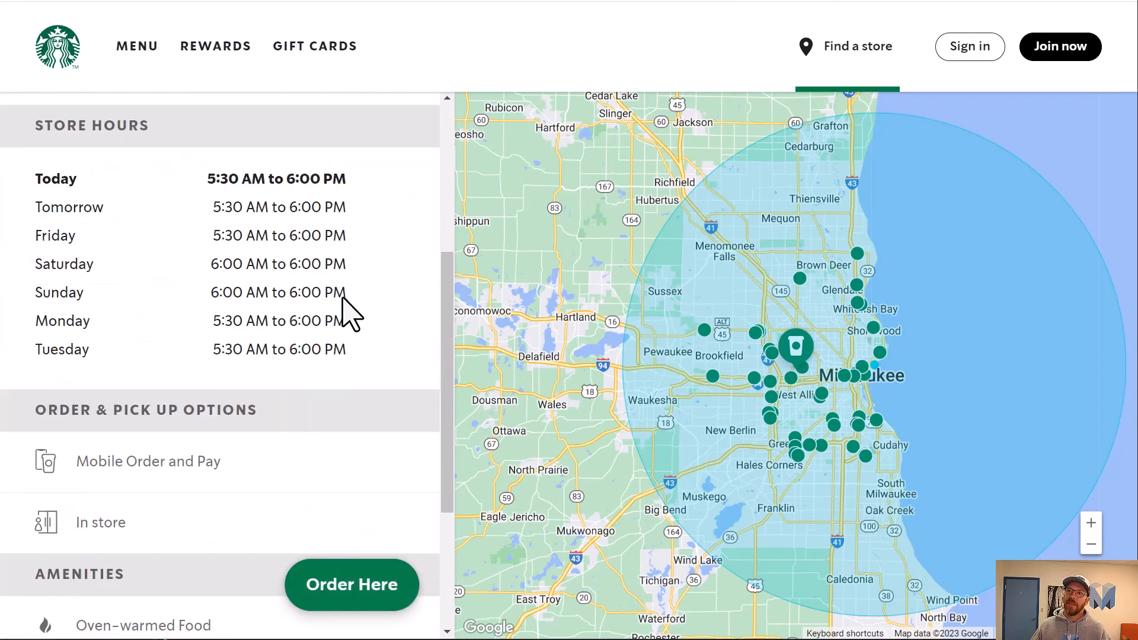
scroll(350, 302, up, 10)
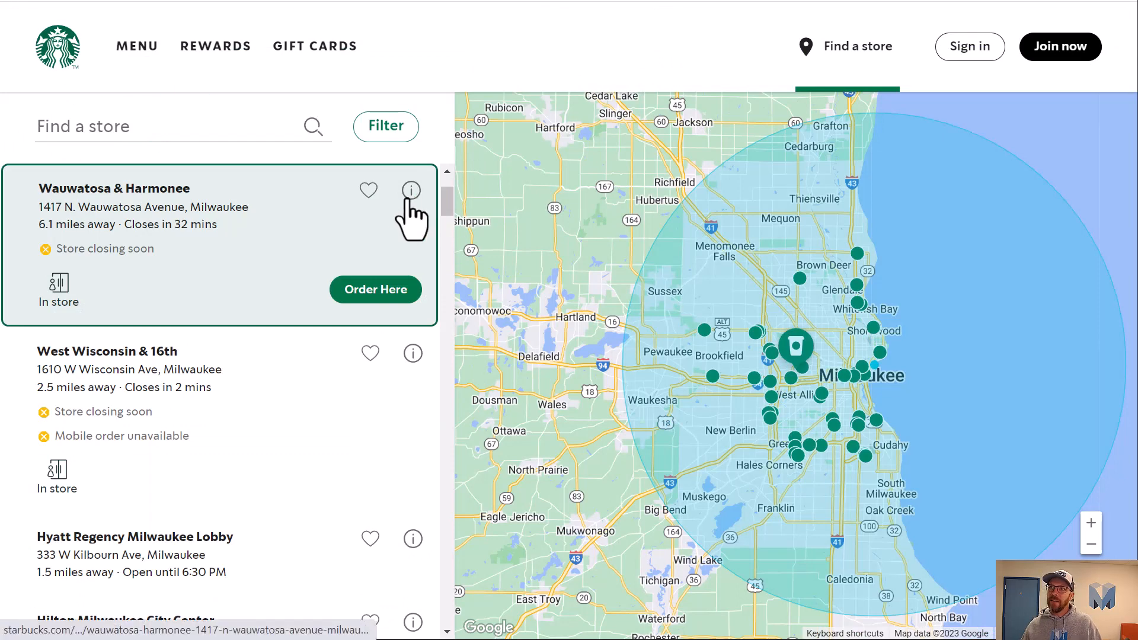
drag(406, 200, 424, 213)
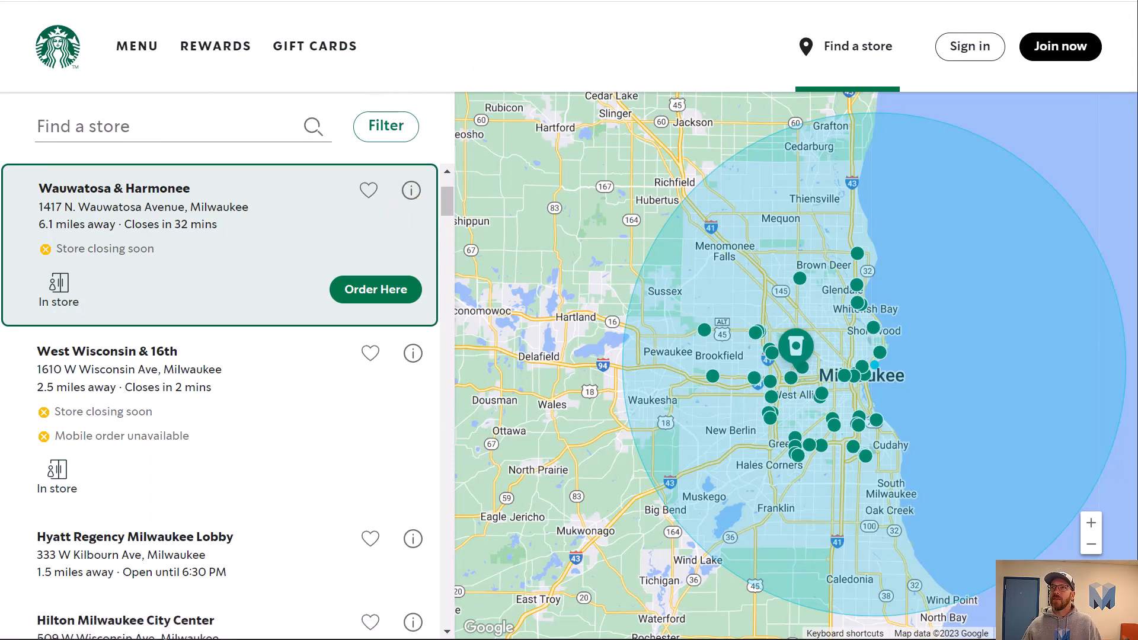
click(237, 0)
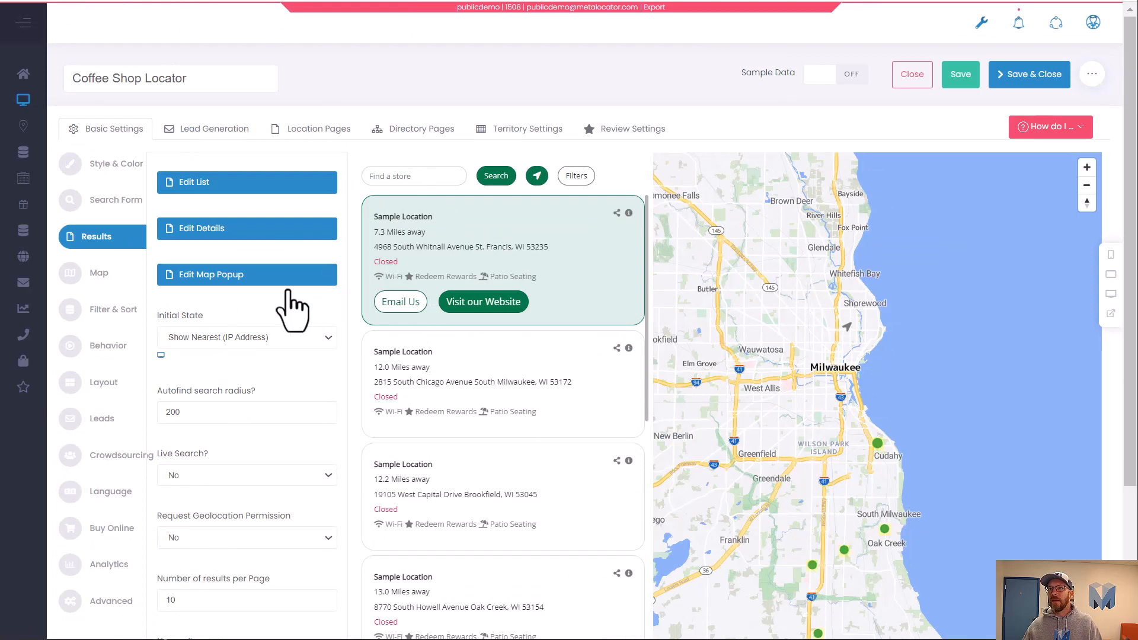
Copy the icon class fa fa-info-circle fa-1x from the Coffee Shop Locator's Link to Details field into this locator's Link to Details icon.
click(208, 188)
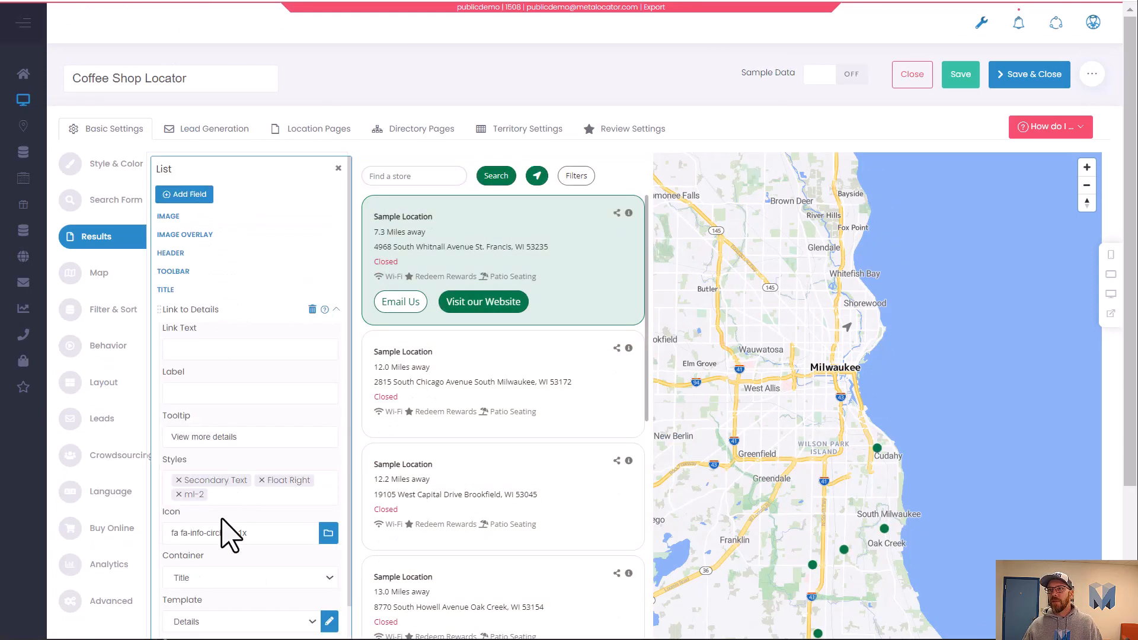
drag(262, 534, 138, 519)
key(ctrl+c)
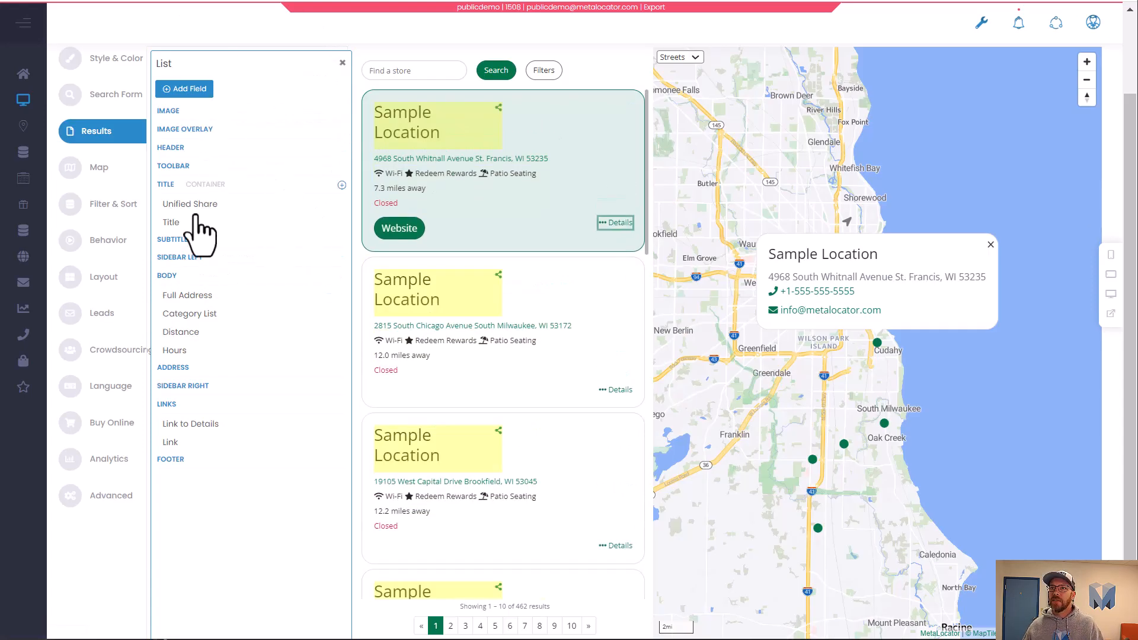
click(216, 435)
scroll(236, 438, down, 3)
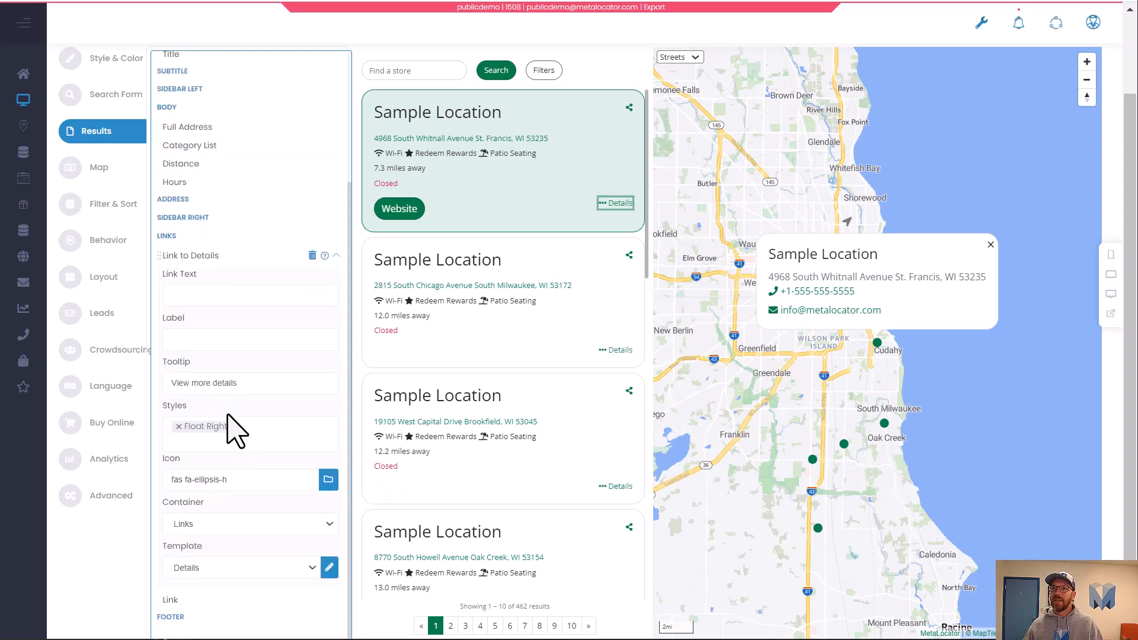
triple_click(237, 480)
key(ctrl+v)
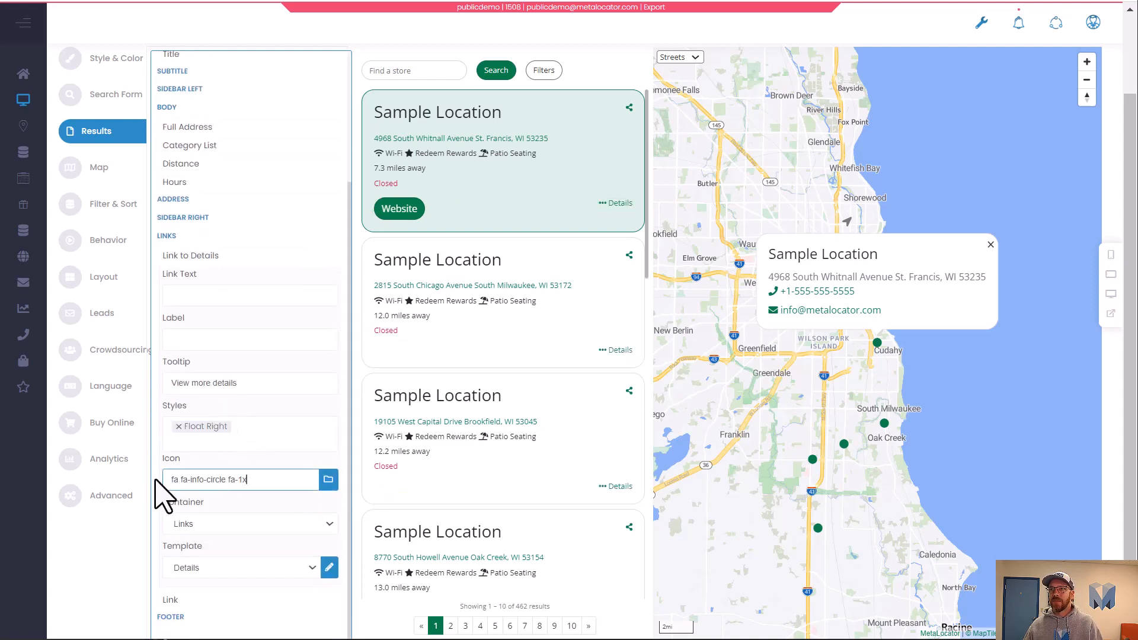
click(292, 433)
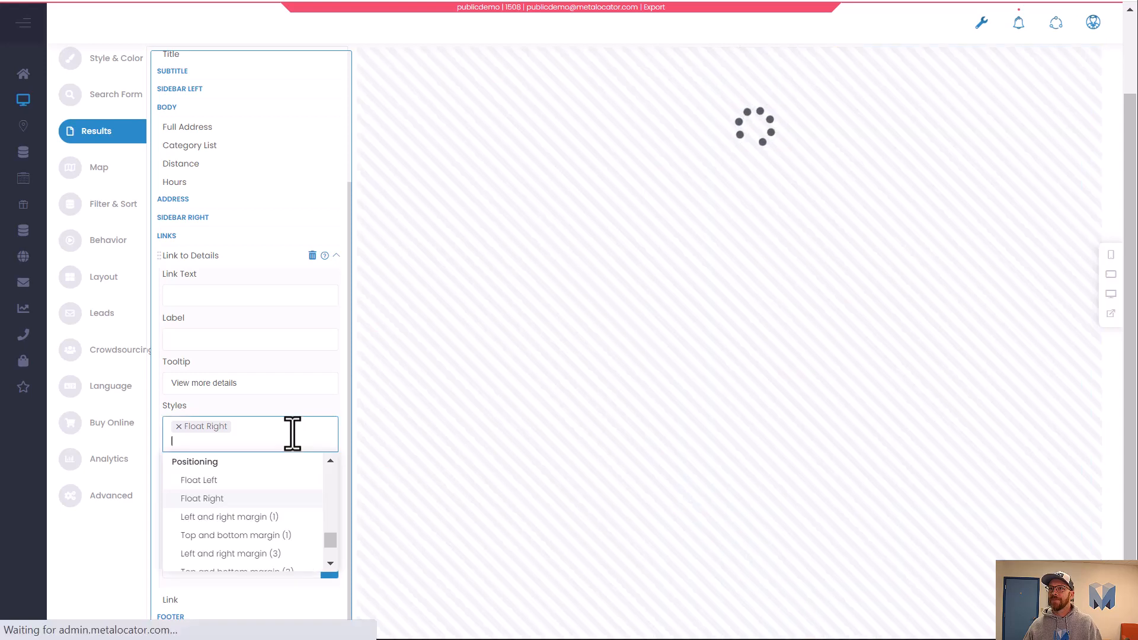
click(312, 411)
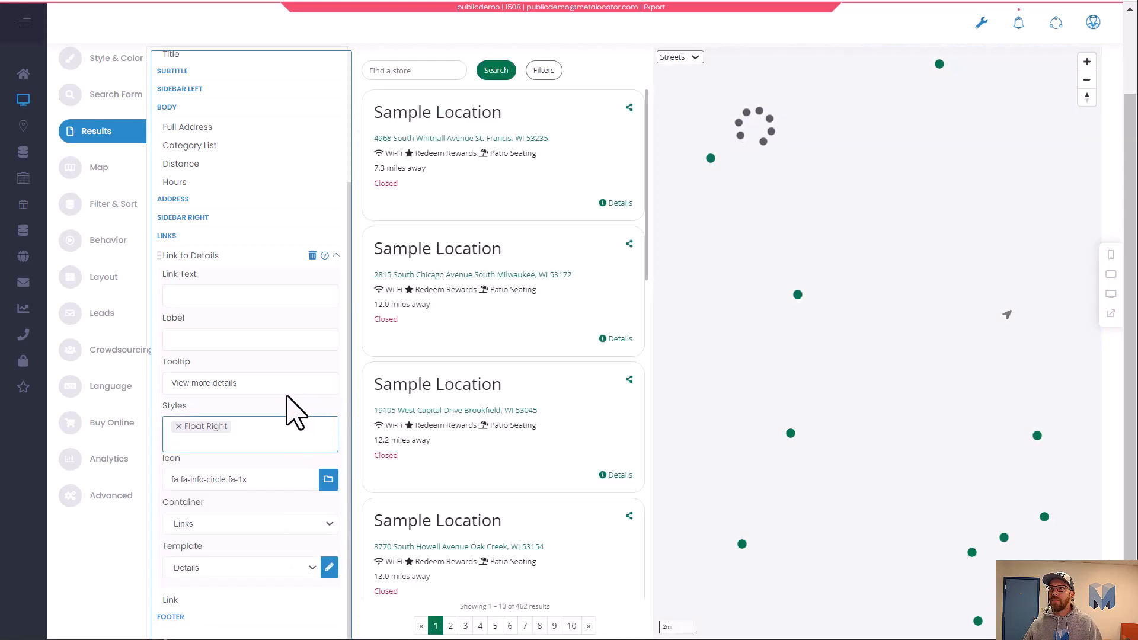
Clear the tooltip text of the Link to Details field.
drag(281, 382, 158, 382)
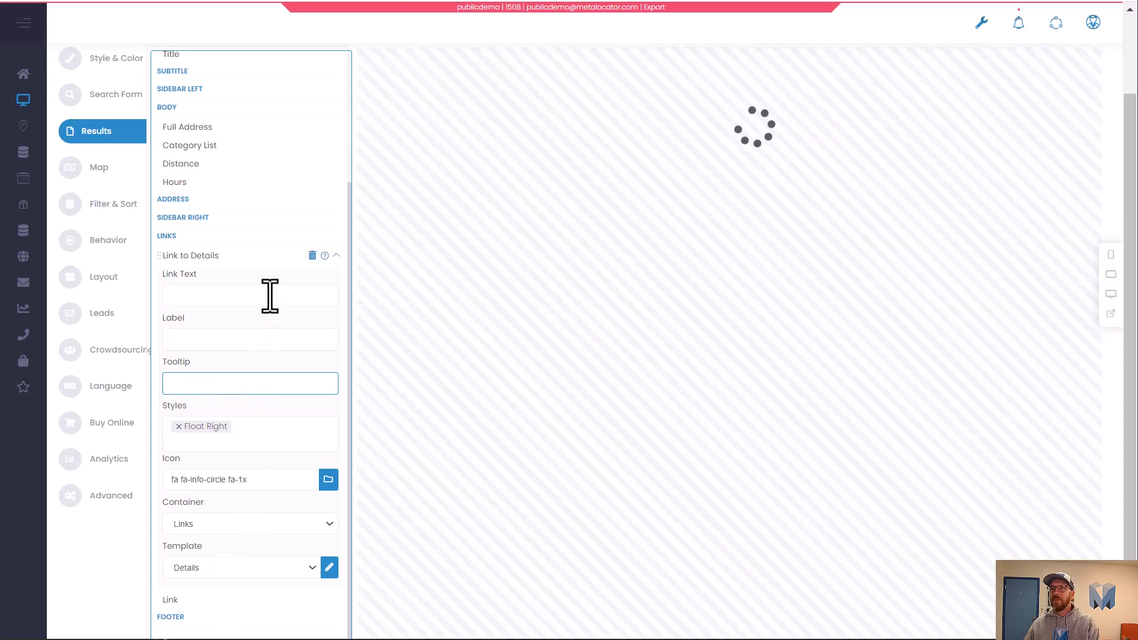
click(275, 296)
click(272, 333)
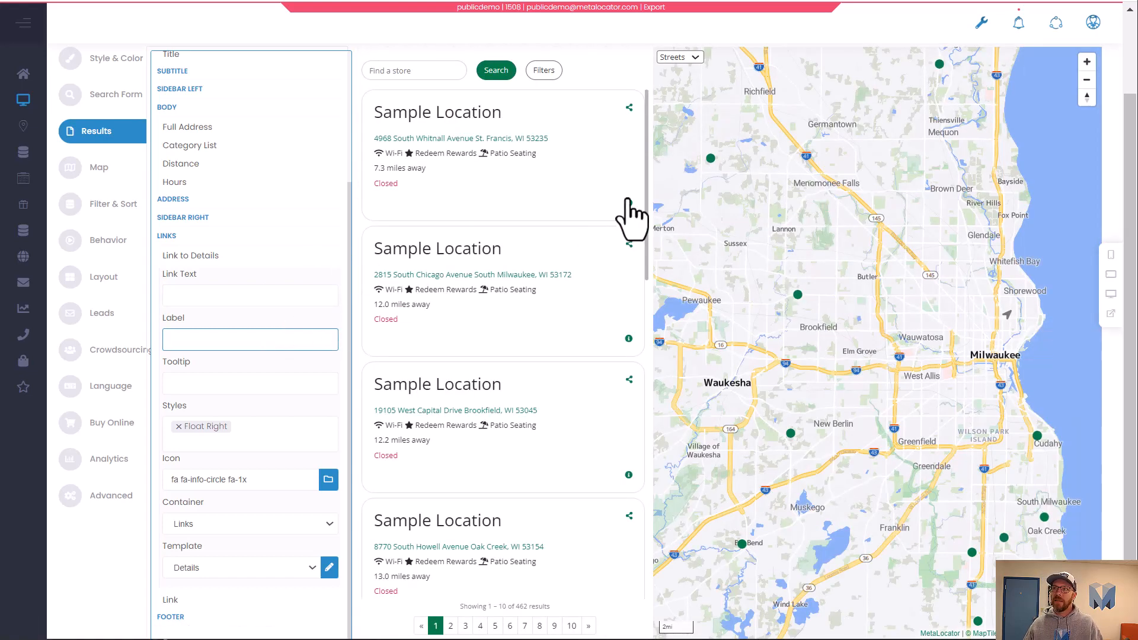
Add the Secondary Text style to the Link to Details field alongside Float Right.
click(340, 255)
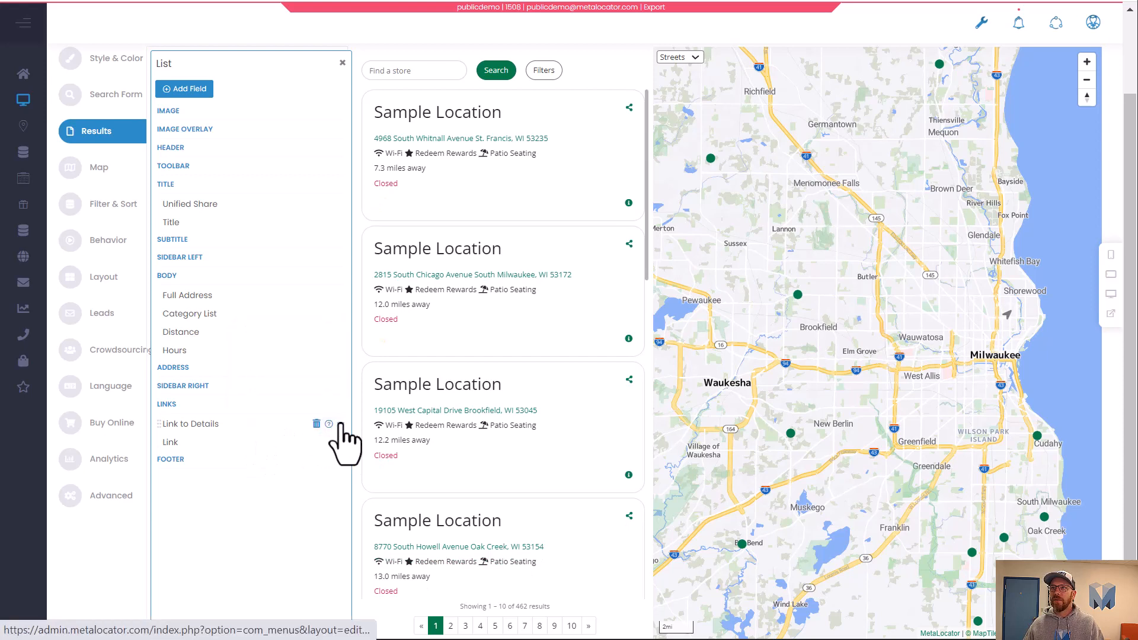
click(339, 423)
scroll(262, 432, down, 3)
click(269, 437)
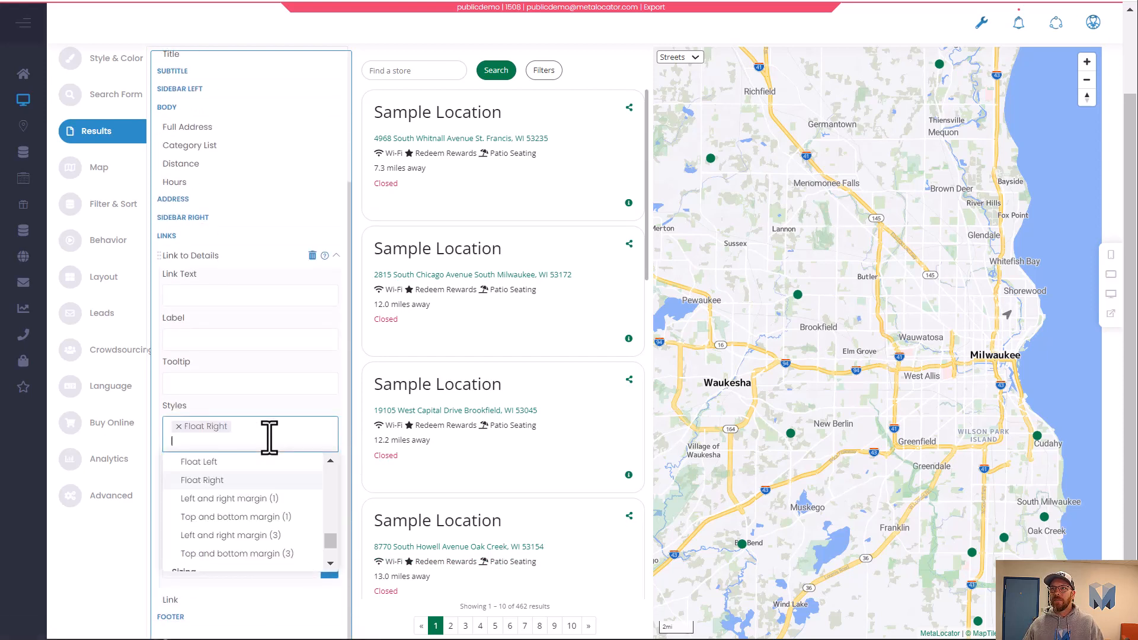
text(tex)
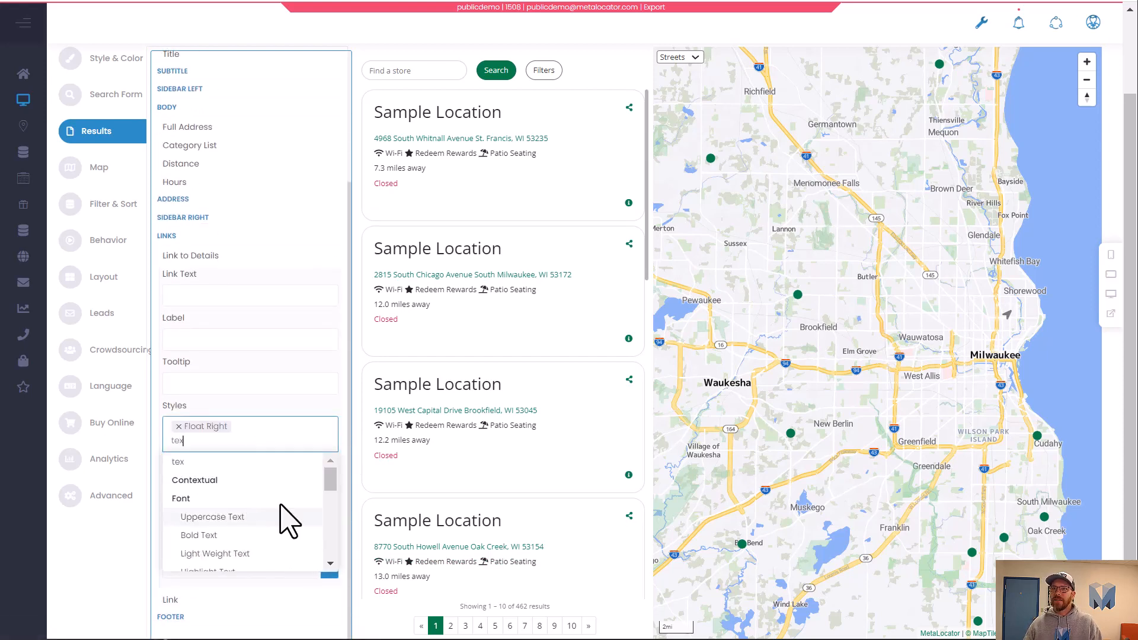
key(BackSpace)
key(BackSpace)
key(BackSpace)
key(BackSpace)
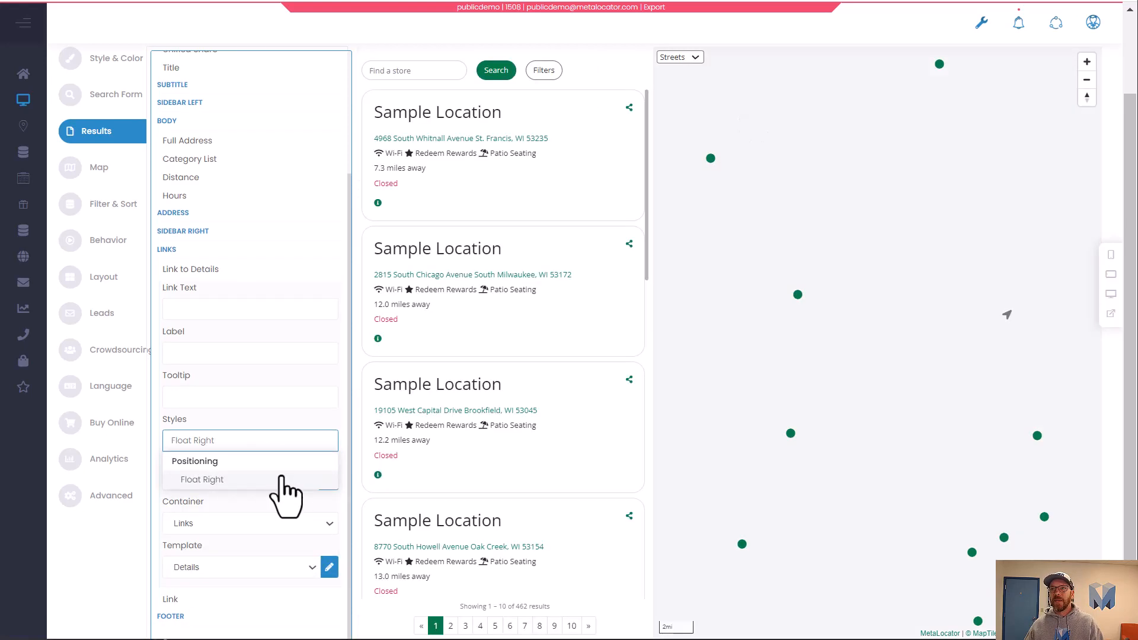
click(280, 480)
click(264, 454)
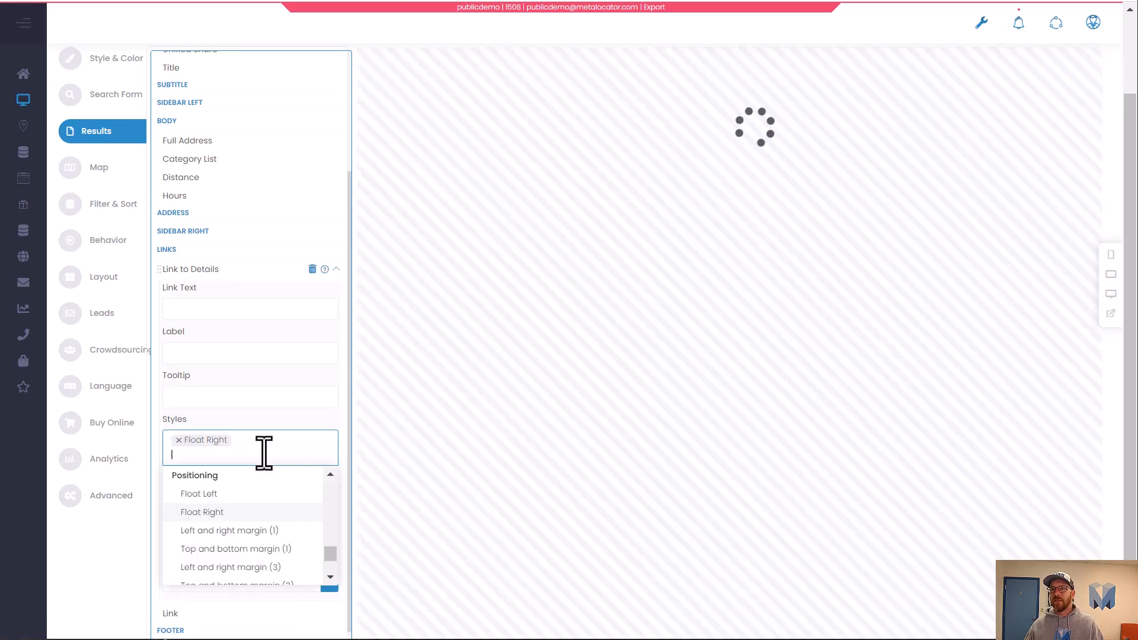
text(sec)
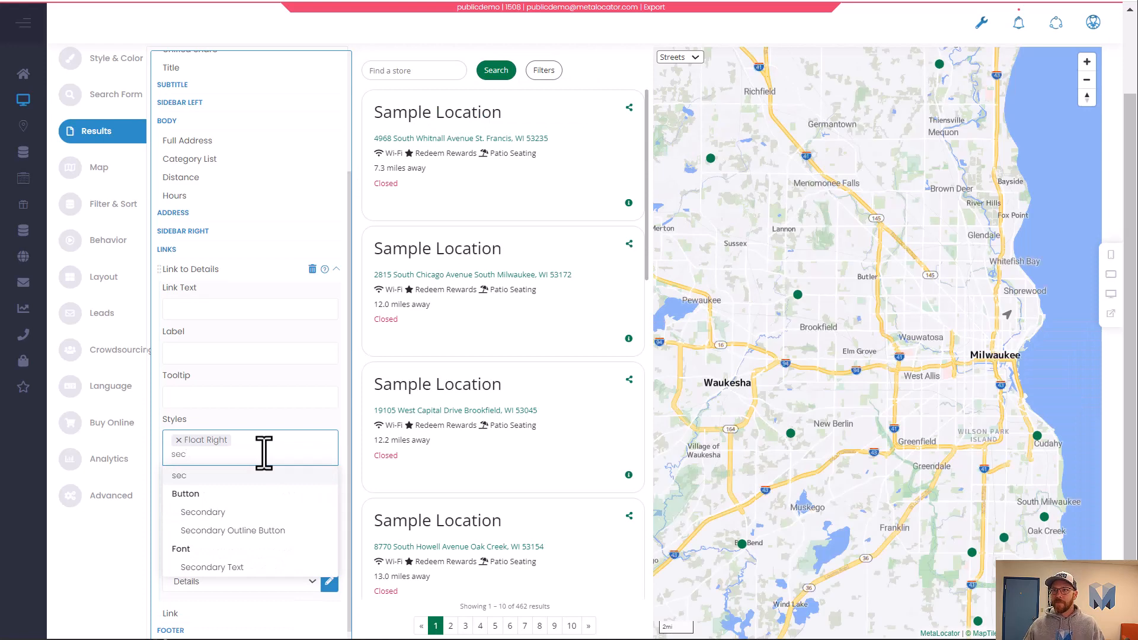
click(246, 568)
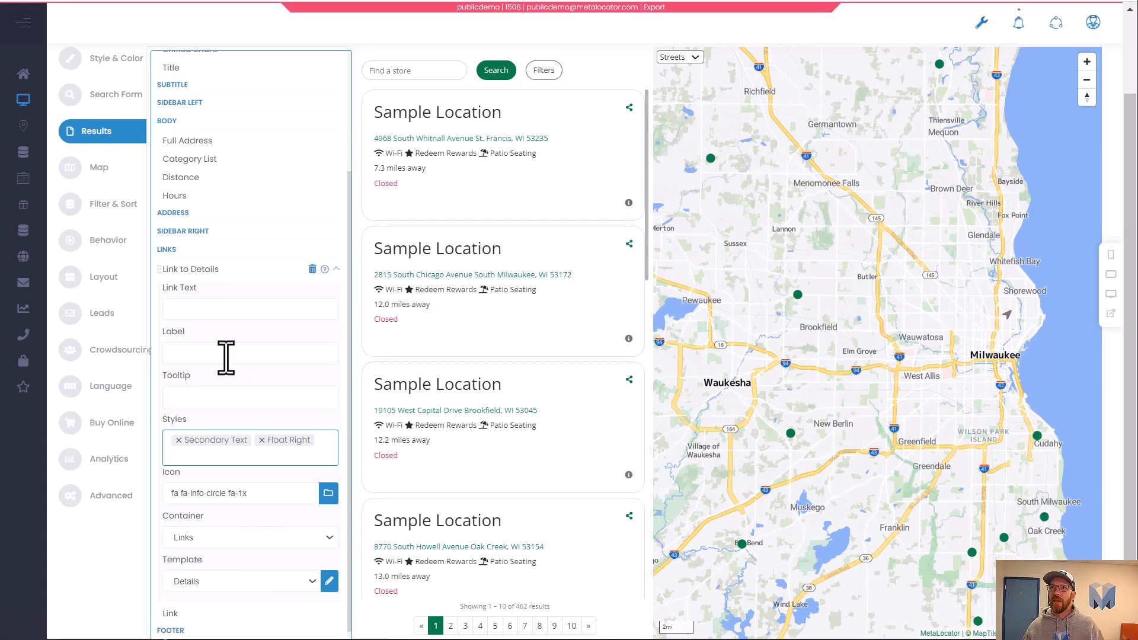
Move the Link to Details field into the Title section, just below Unified Share.
click(335, 268)
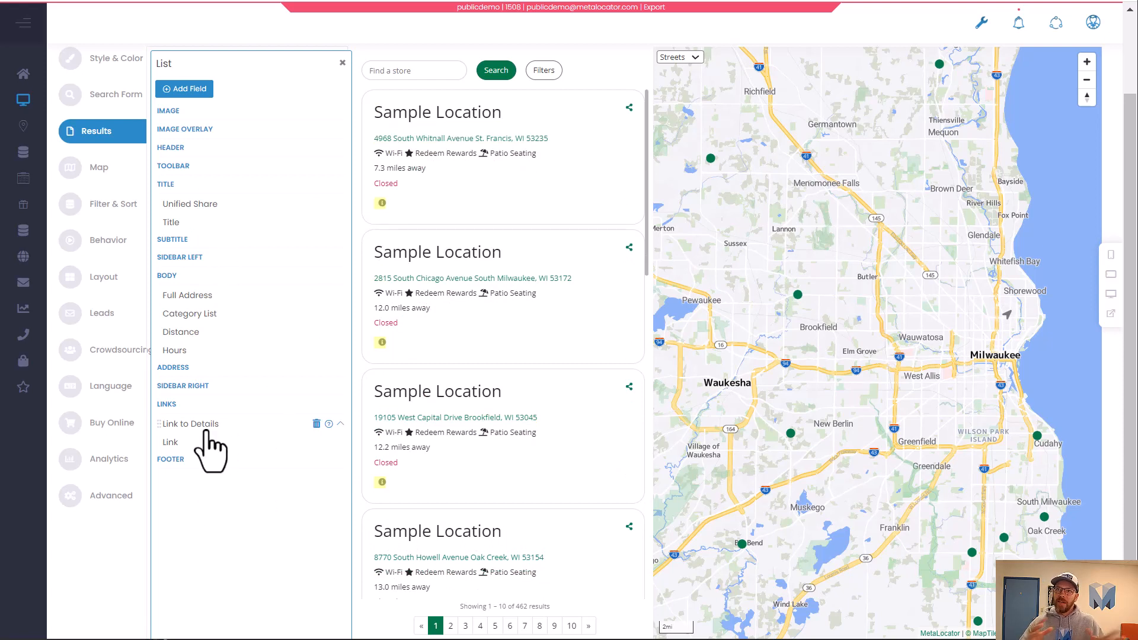
drag(205, 426, 234, 199)
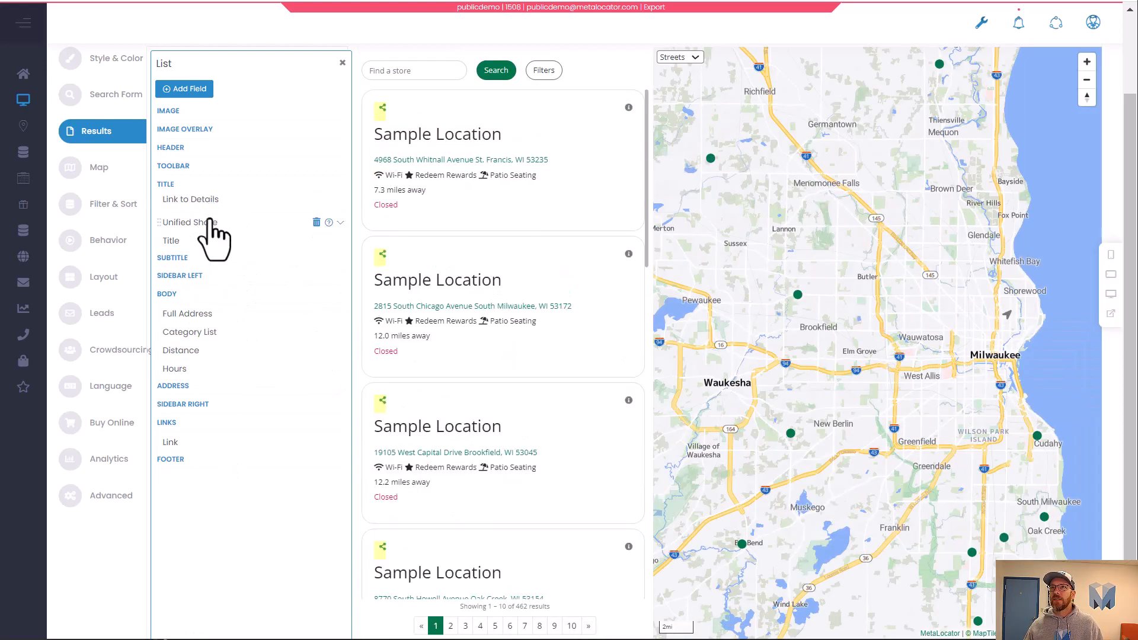
drag(213, 234, 219, 219)
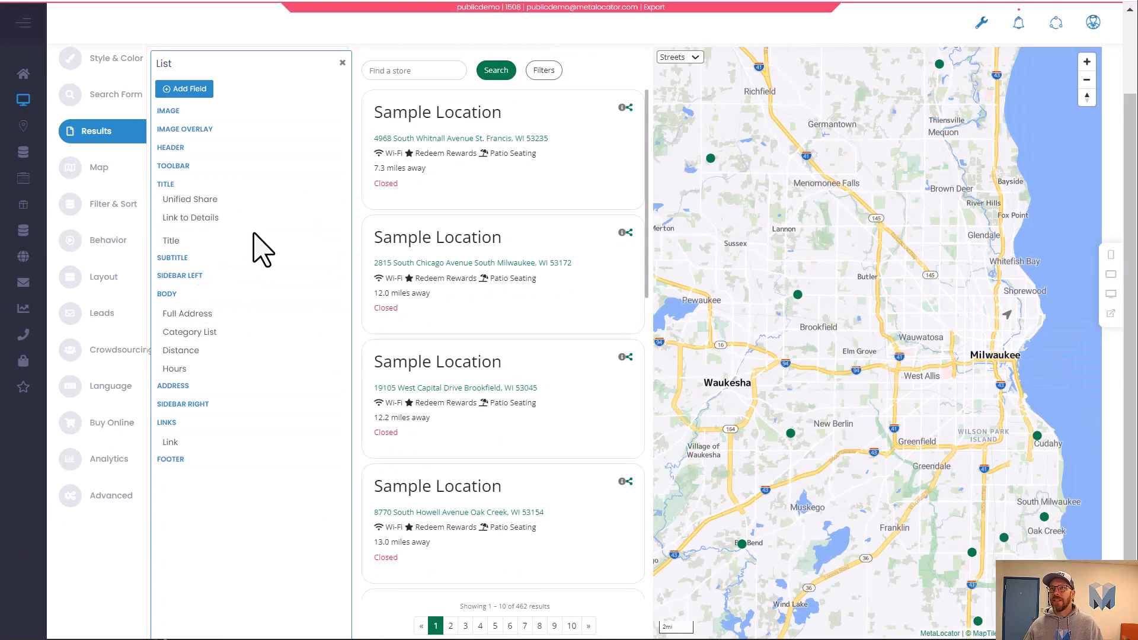
click(265, 219)
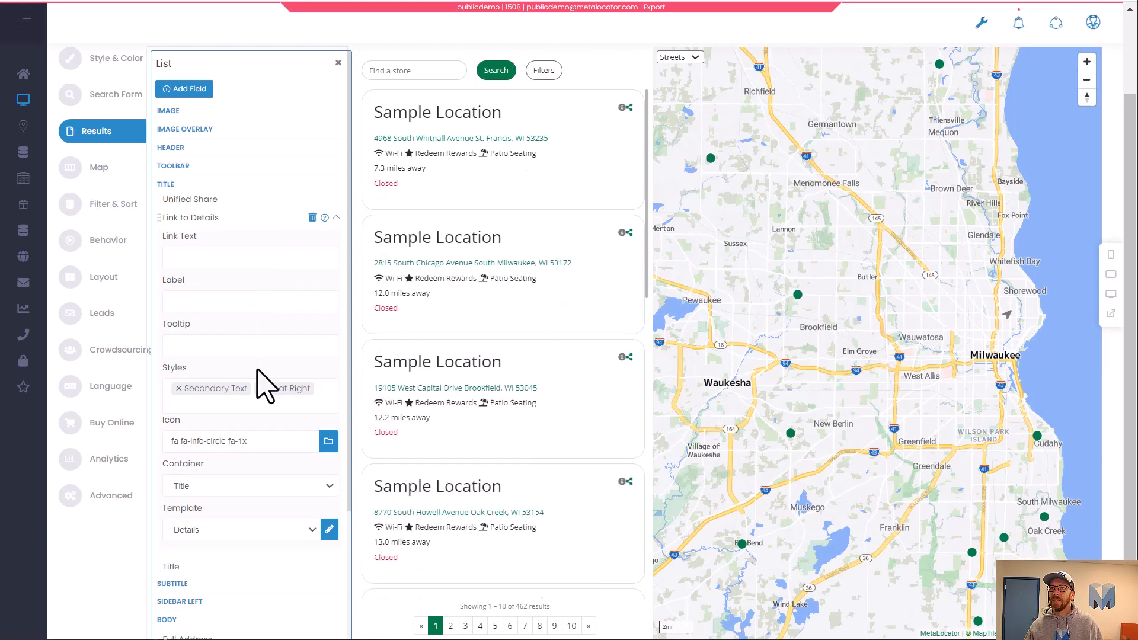
click(336, 220)
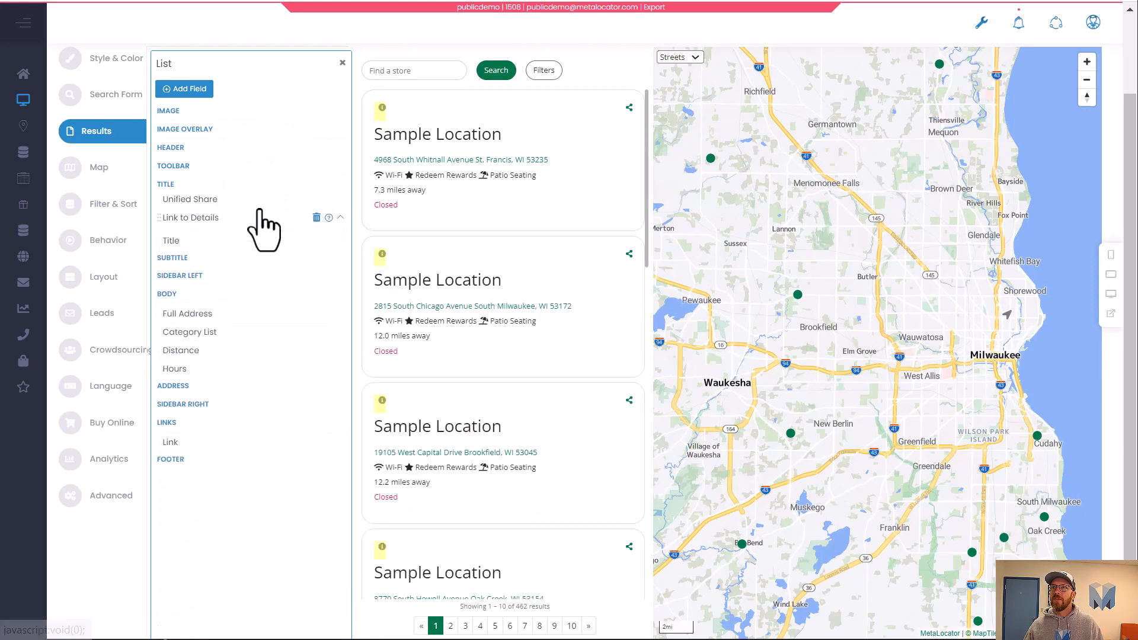
Add the ml-3 style to the Unified Share field.
click(261, 201)
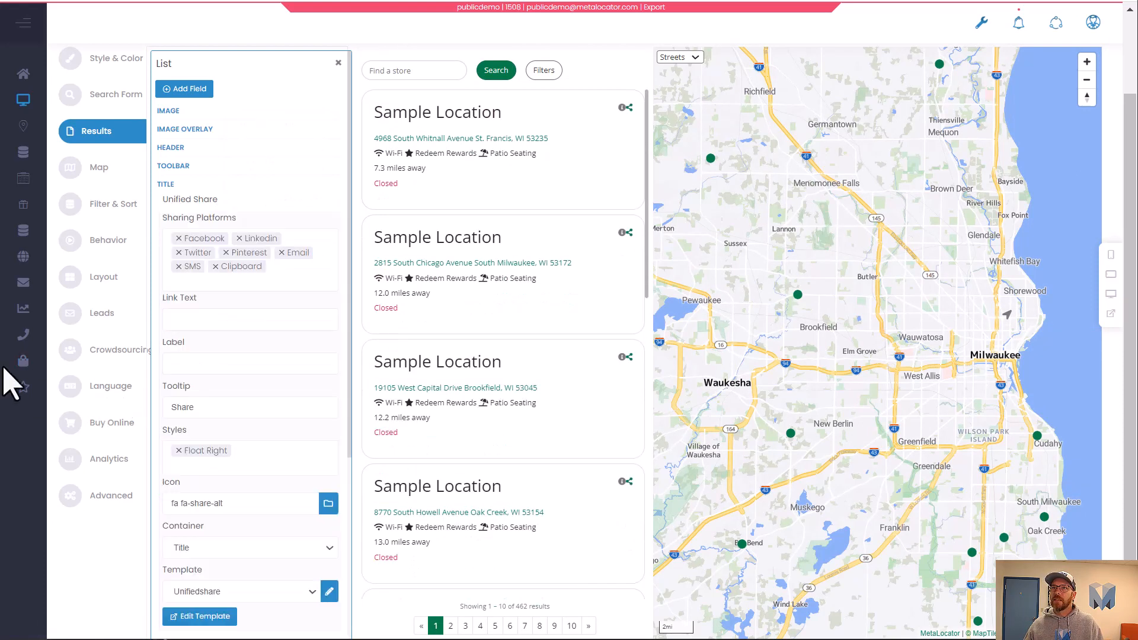
click(297, 459)
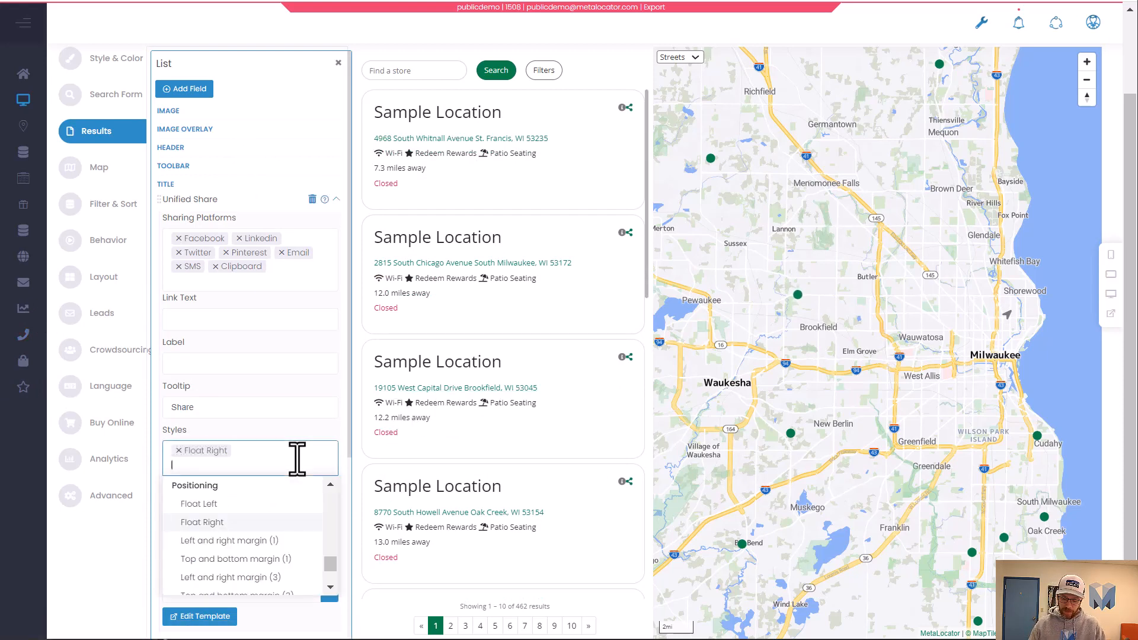
text(ml)
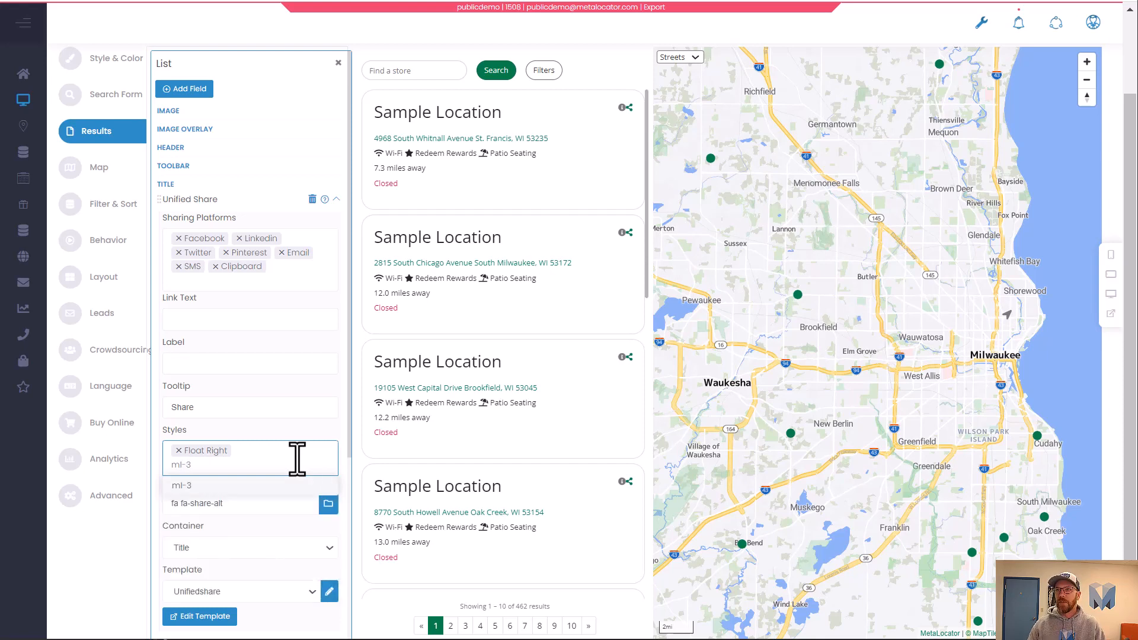
text(-3)
key(Return)
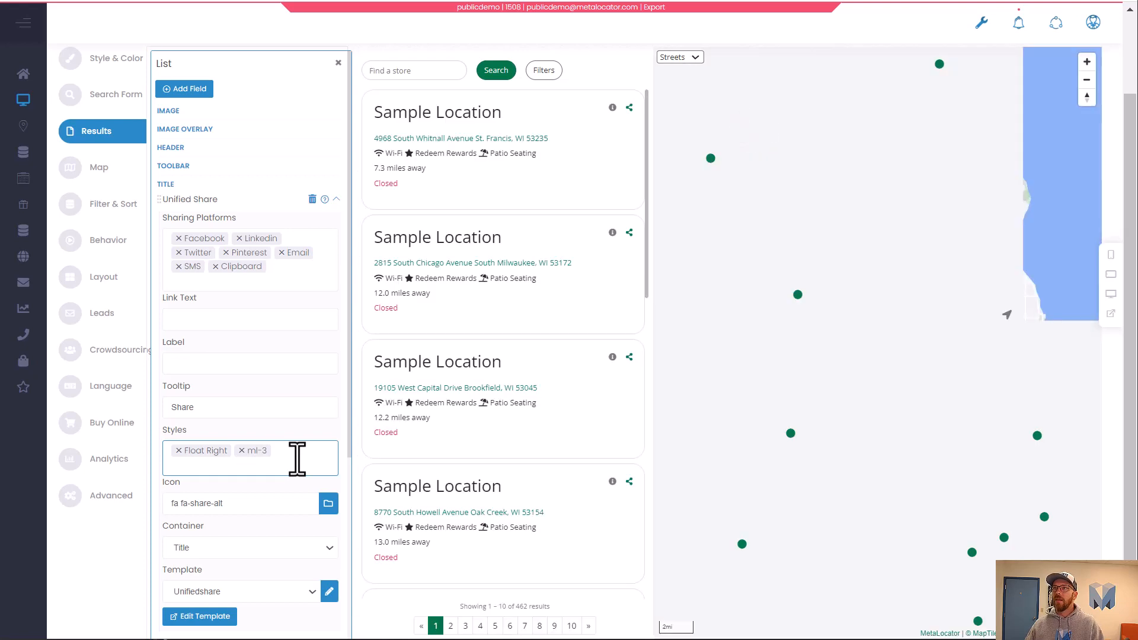
click(295, 468)
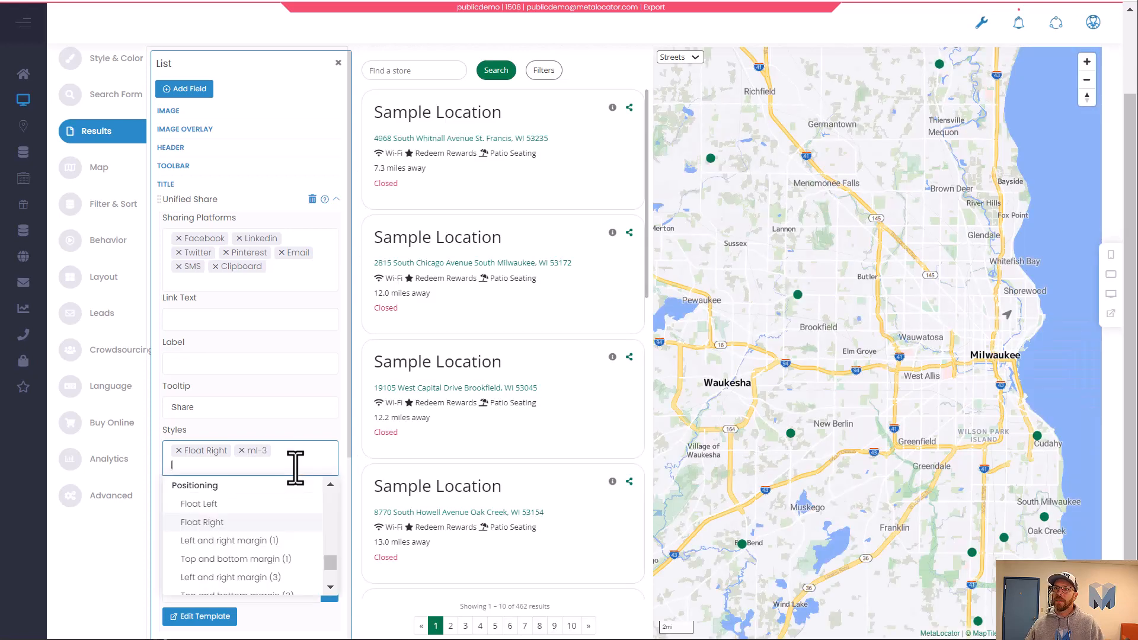
scroll(302, 524, down, 5)
scroll(302, 523, up, 10)
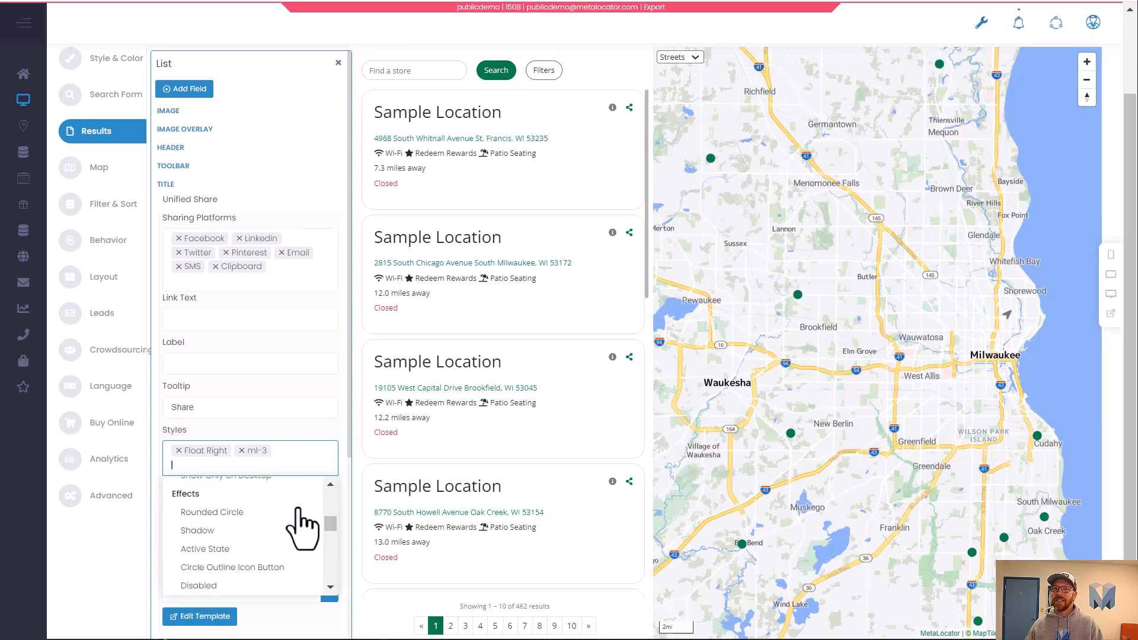
Add the Secondary Text style to the Unified Share field alongside Float Right and ml-3.
scroll(302, 523, up, 3)
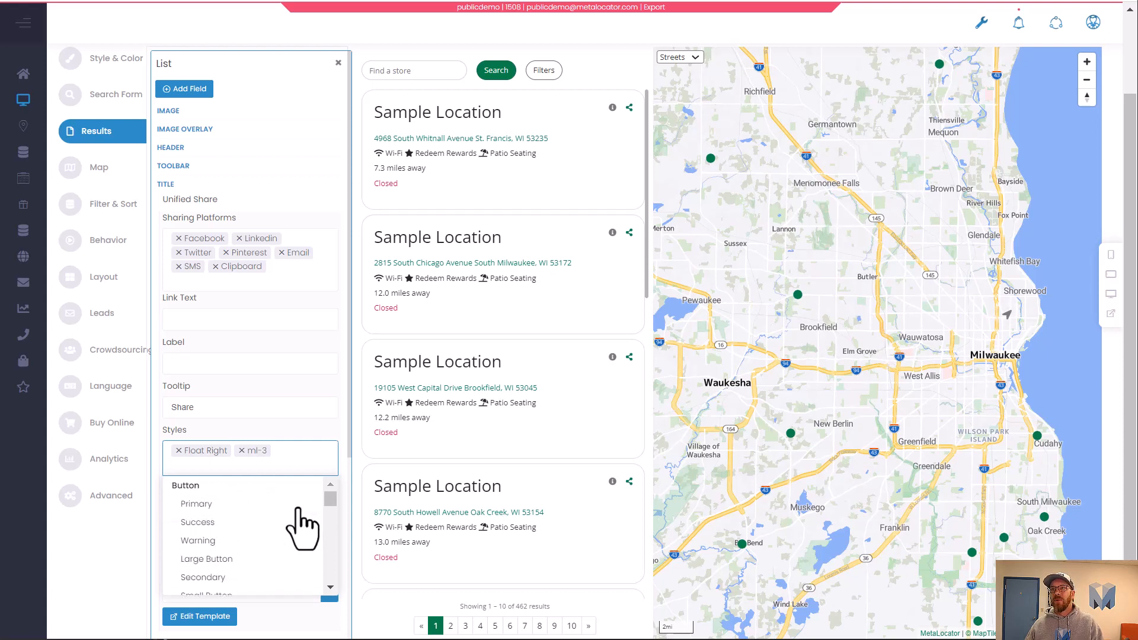
scroll(302, 523, down, 4)
scroll(299, 522, down, 6)
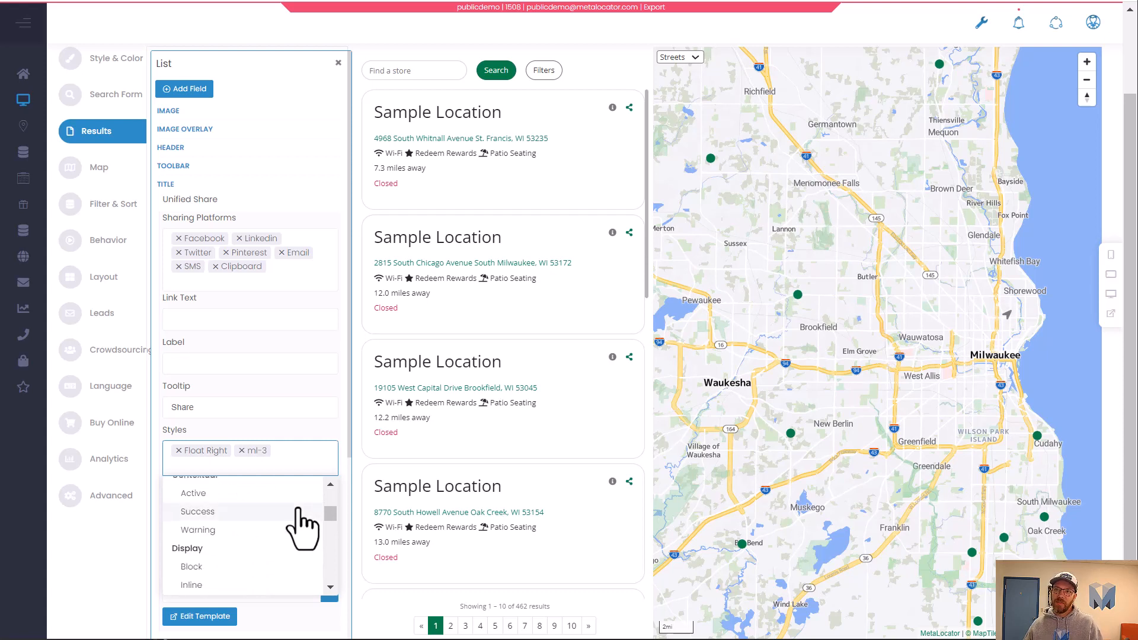
scroll(278, 527, down, 3)
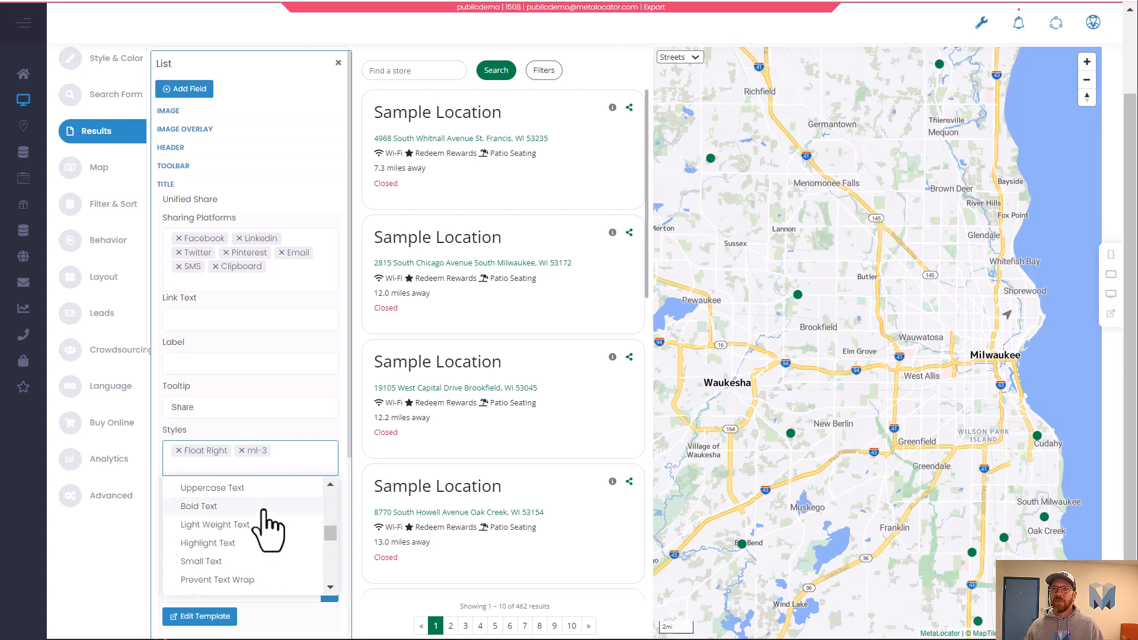
scroll(261, 540, up, 4)
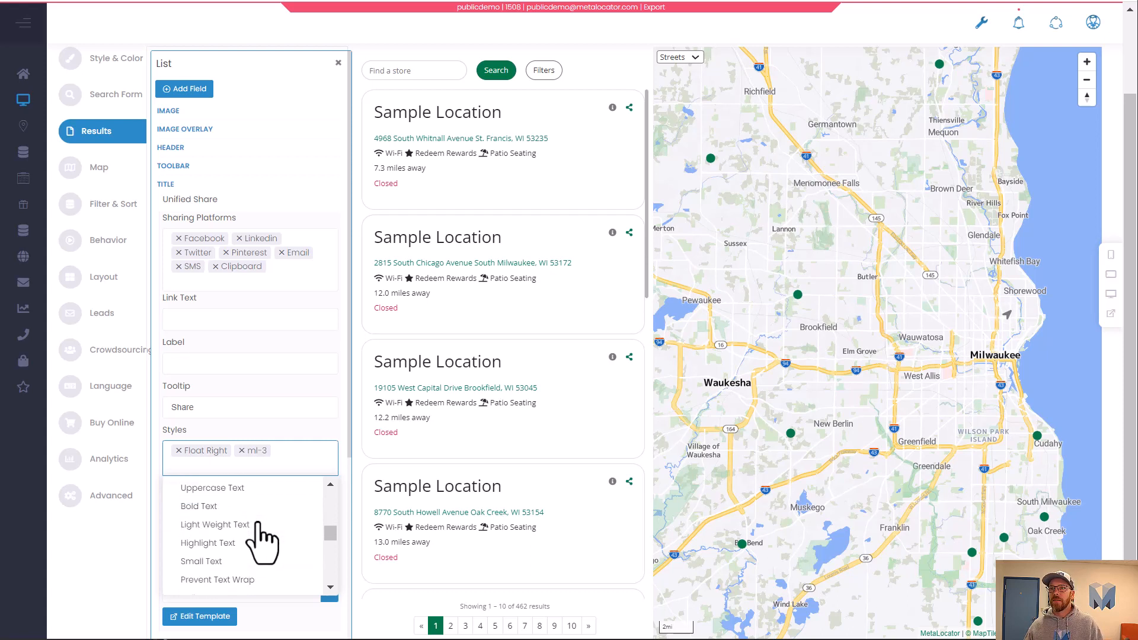
scroll(261, 539, down, 4)
scroll(261, 539, down, 5)
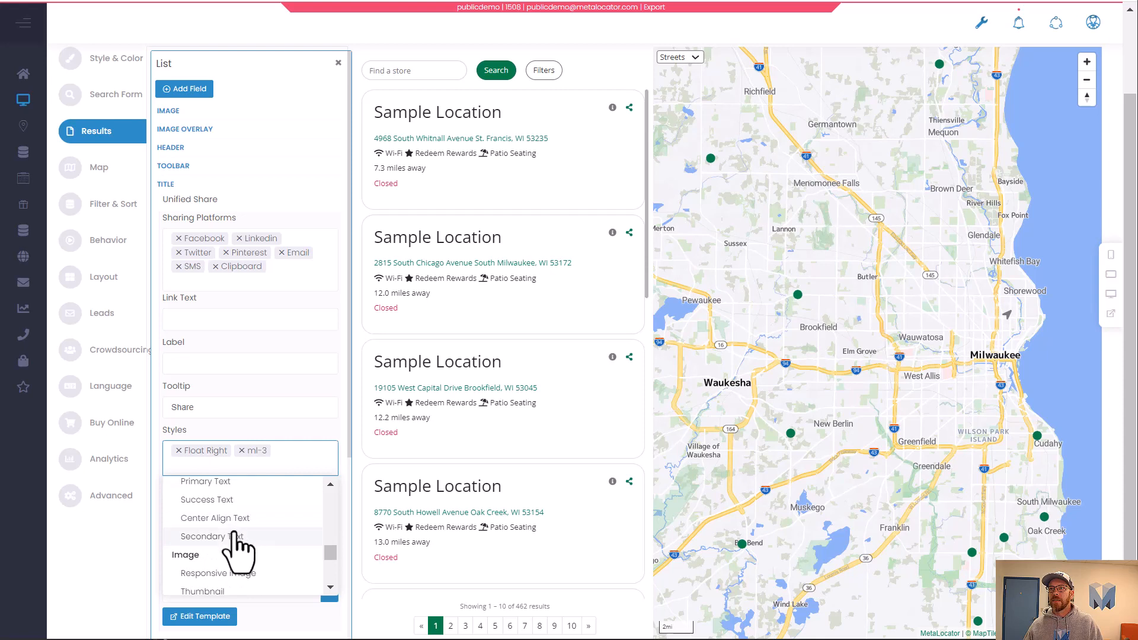
click(242, 536)
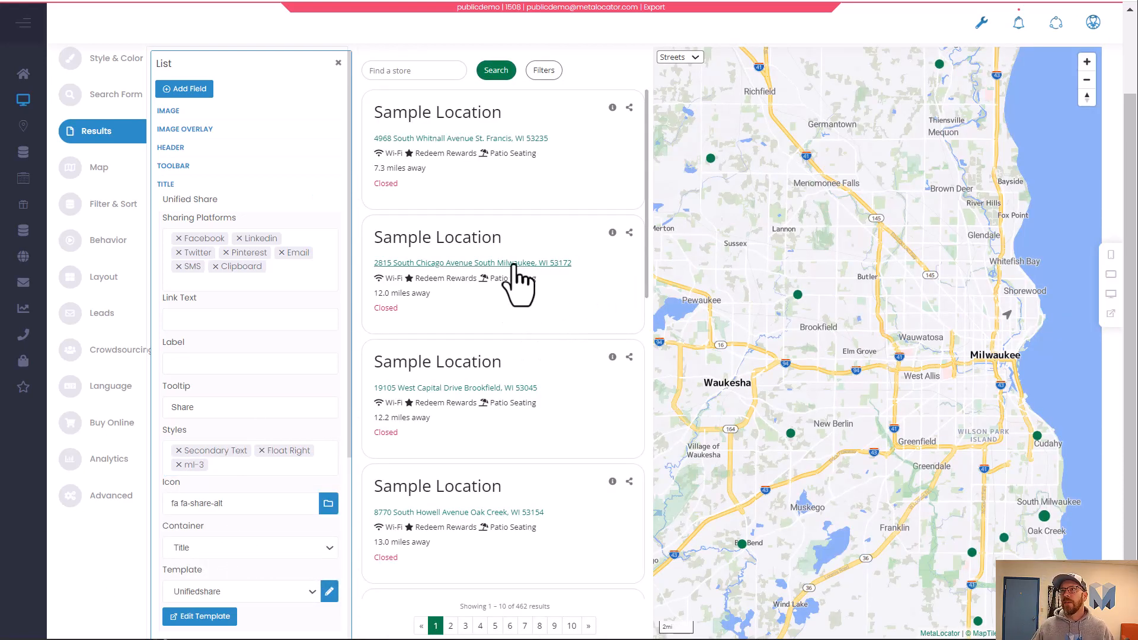
Preview the first location's details panel and compare it with the Starbucks store details page.
click(613, 108)
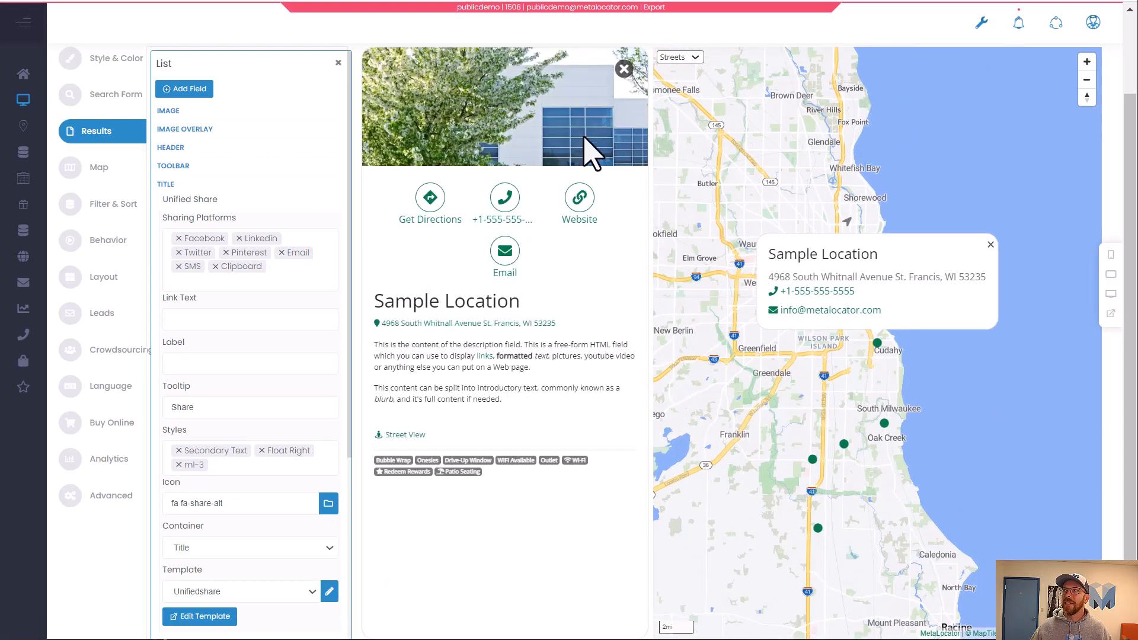
click(623, 70)
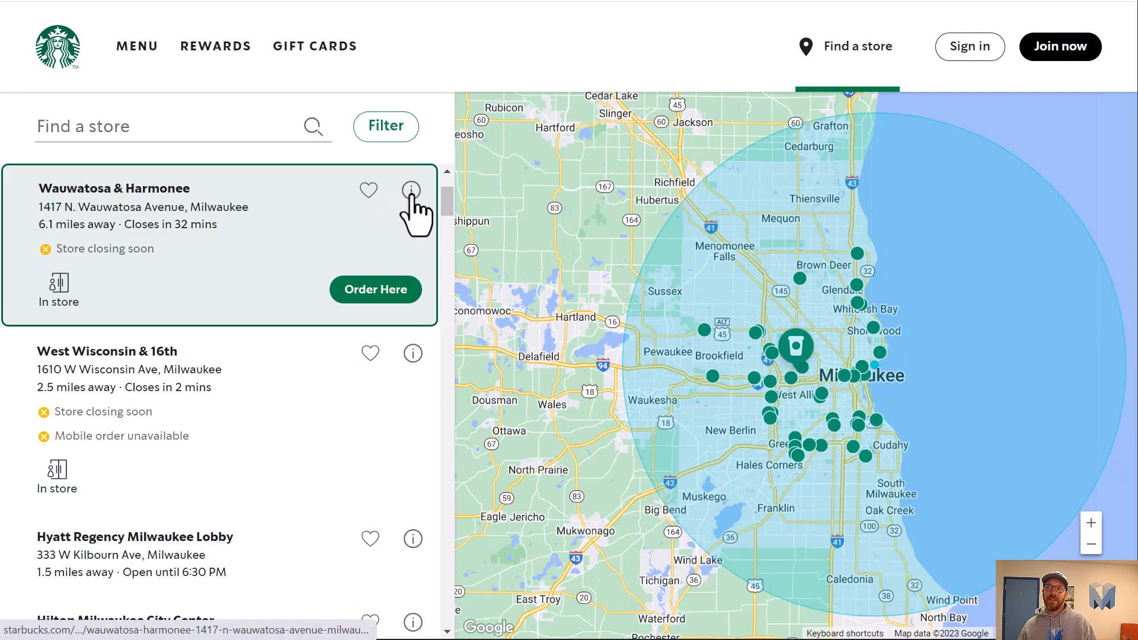
click(411, 189)
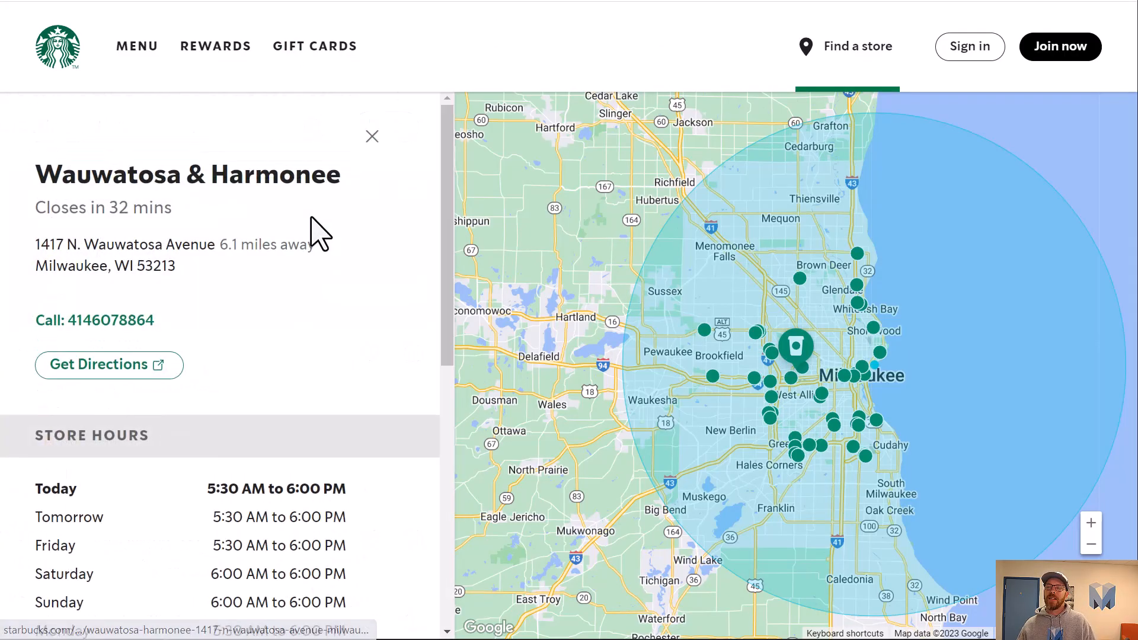
drag(65, 174, 35, 174)
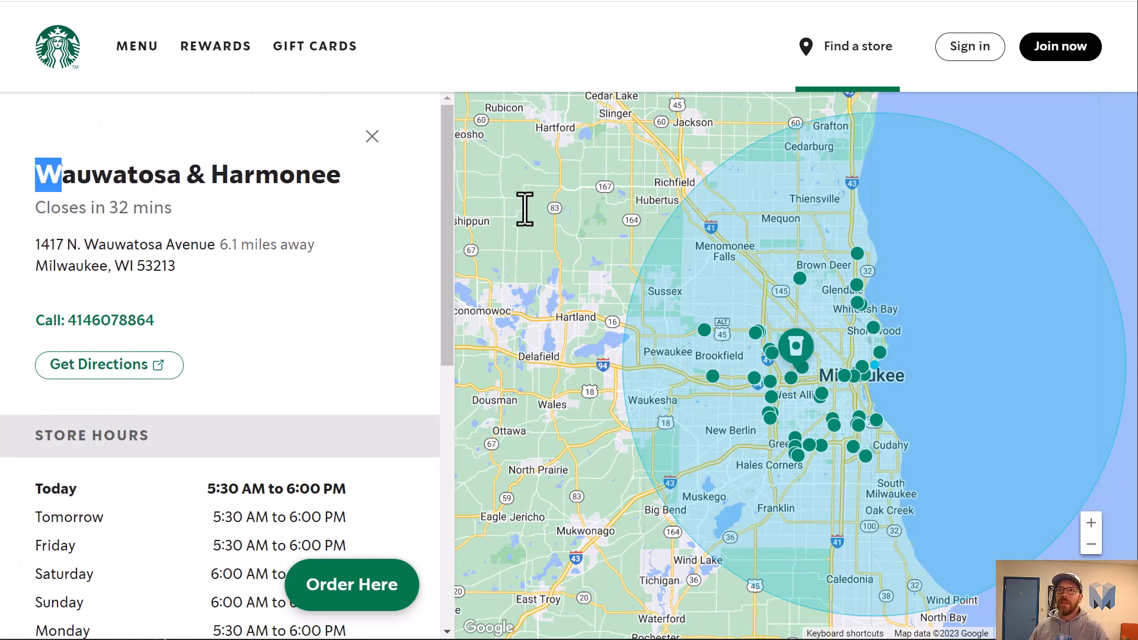
drag(455, 202, 312, 261)
drag(251, 306, 36, 316)
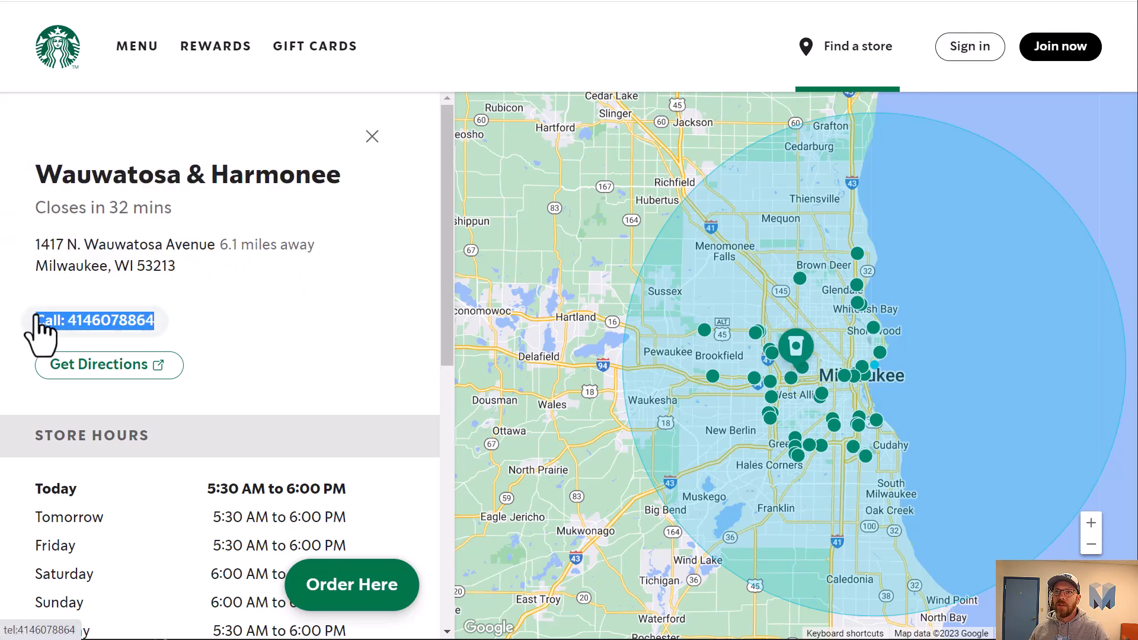
scroll(165, 385, down, 9)
scroll(178, 394, up, 6)
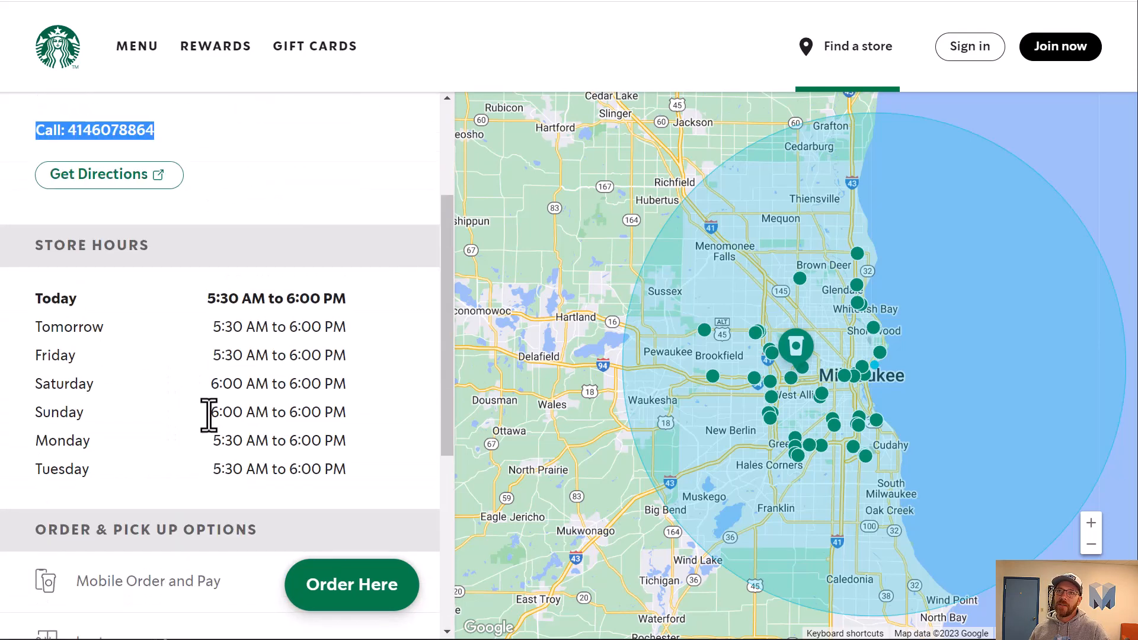
scroll(209, 415, down, 6)
scroll(243, 514, up, 8)
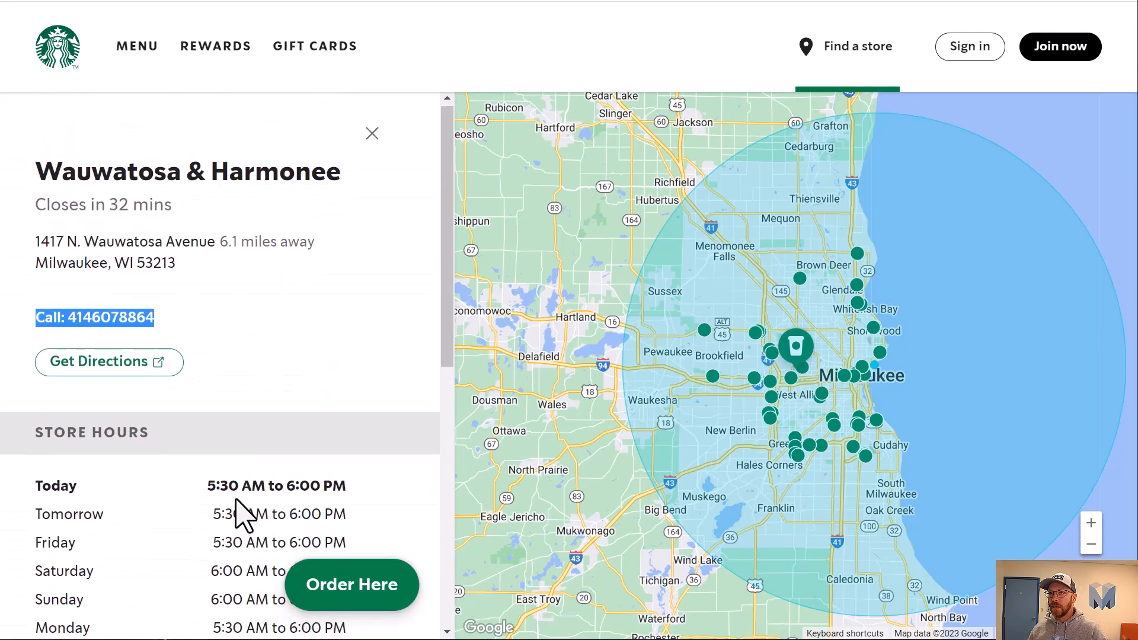
click(371, 300)
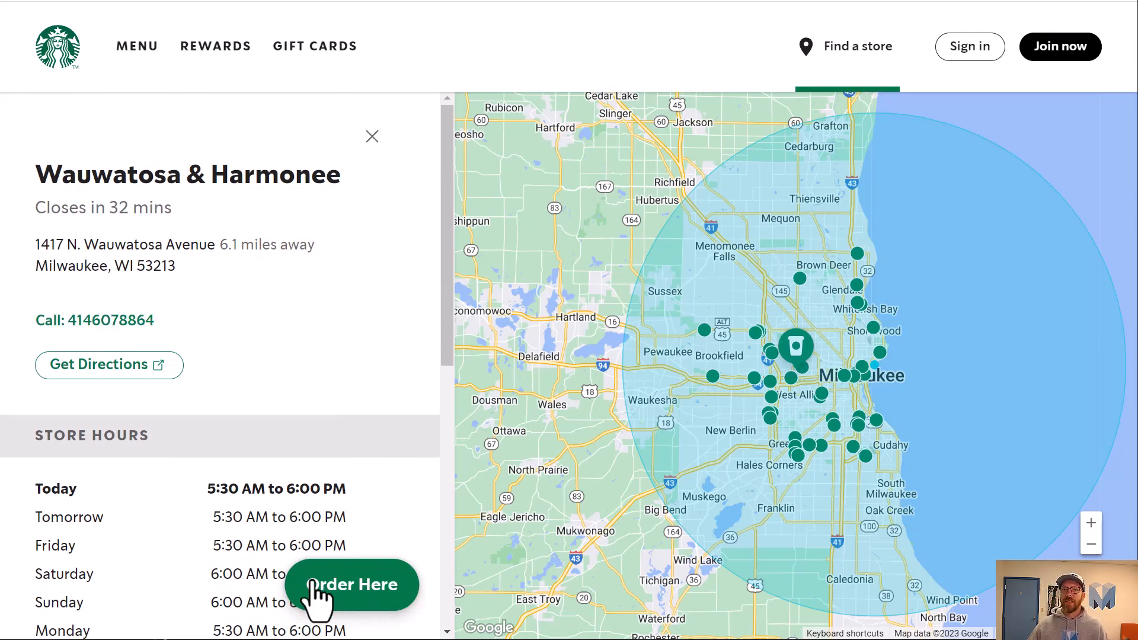
scroll(315, 485, down, 9)
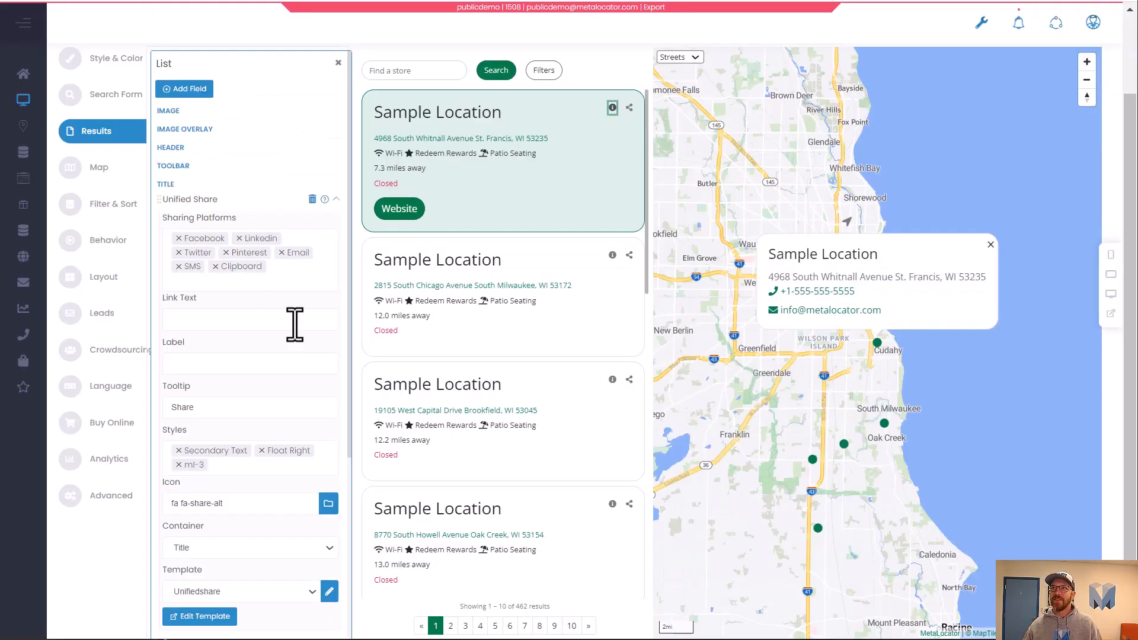
Open the Details editor and move the Link field from the Toolbar into the Links section.
click(338, 63)
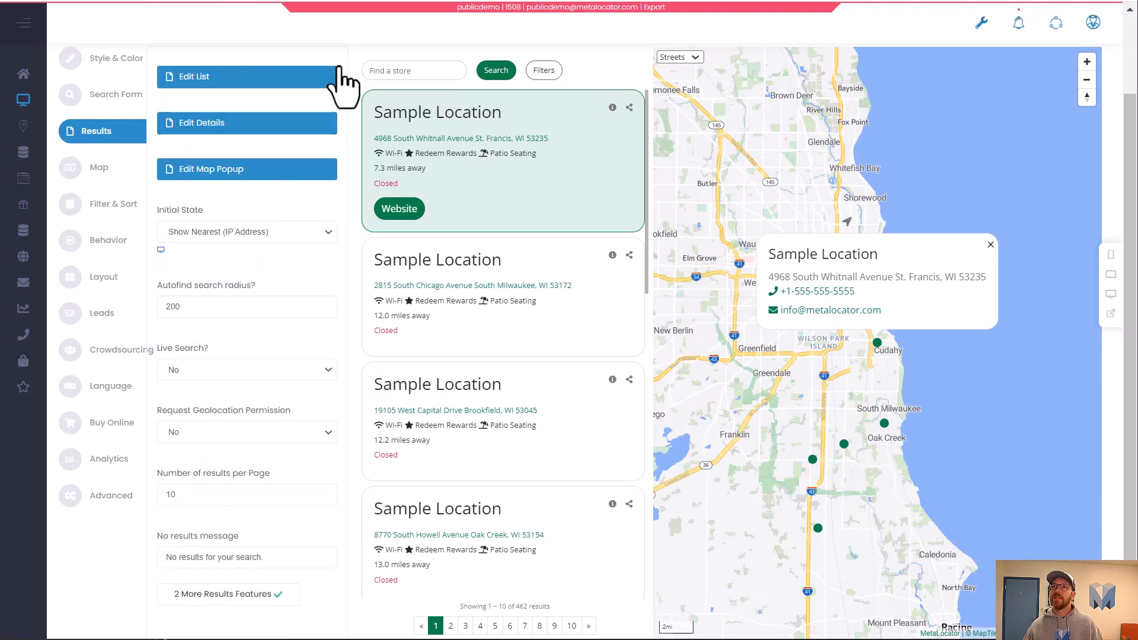
click(233, 121)
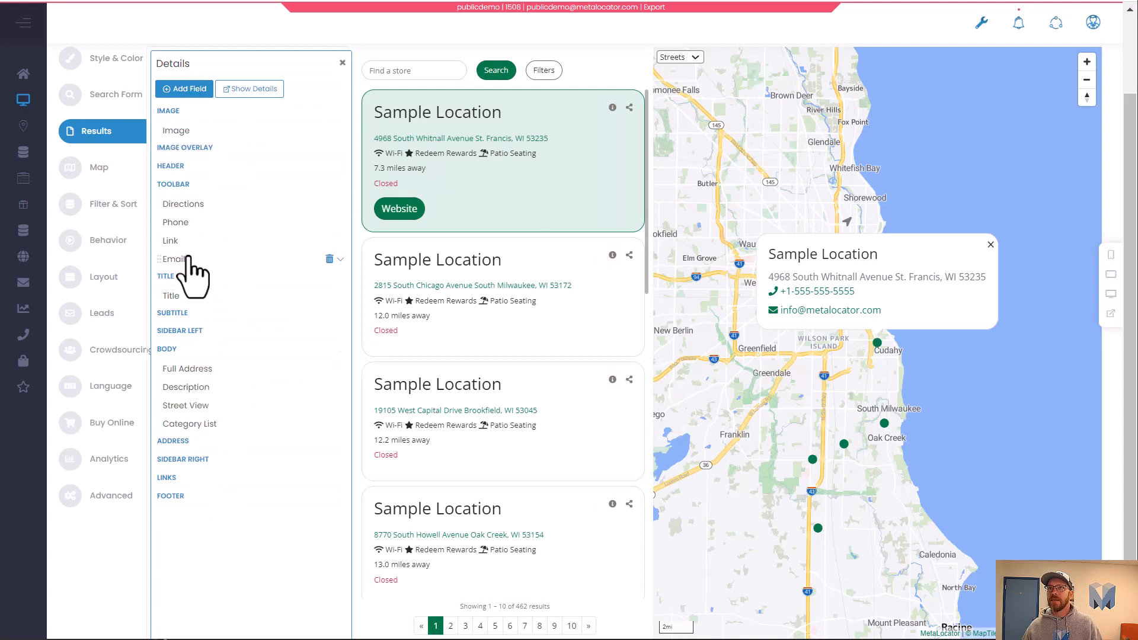
drag(183, 243, 300, 493)
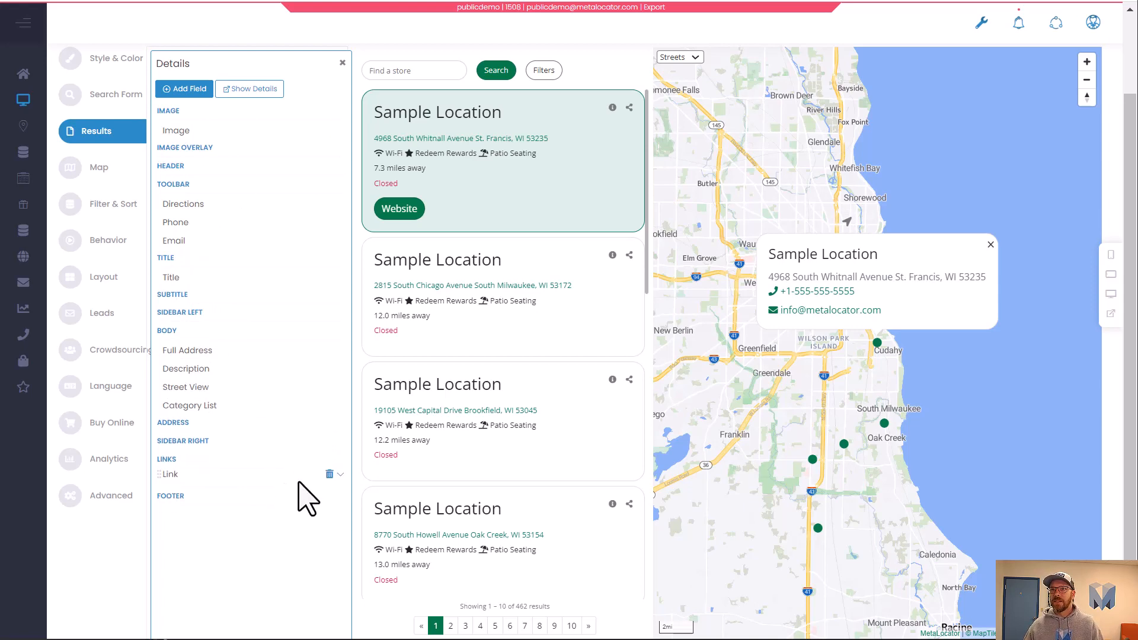
Set the Link field's link text to Order Now.
click(340, 475)
scroll(278, 471, down, 1)
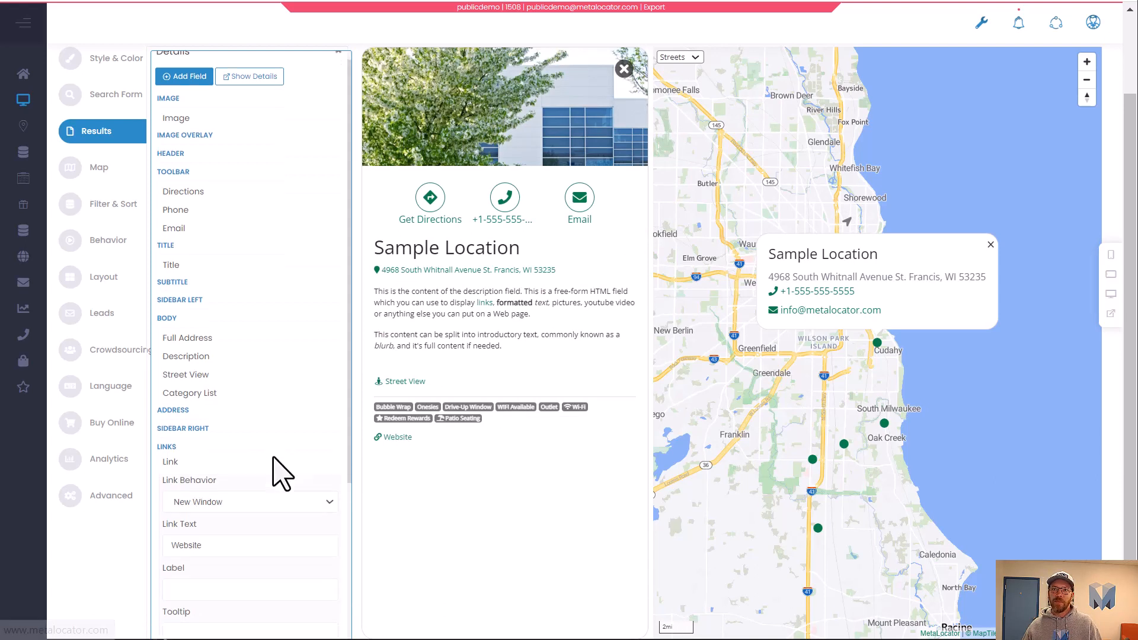
scroll(281, 474, down, 4)
double_click(233, 323)
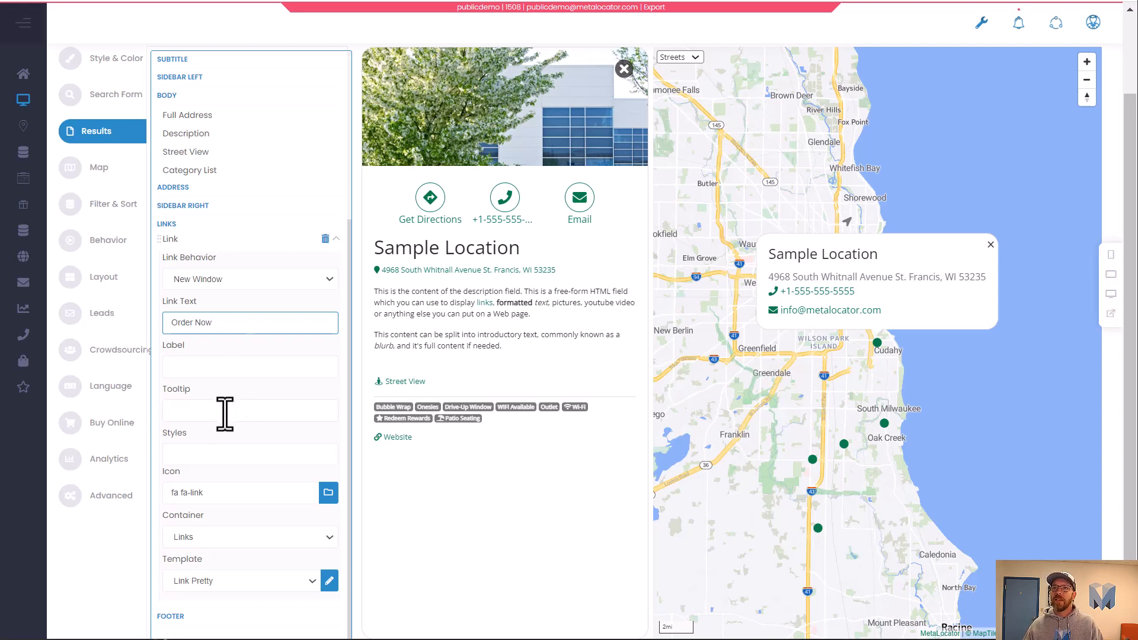
Add the Primary and Large Button styles to the Link field.
click(221, 454)
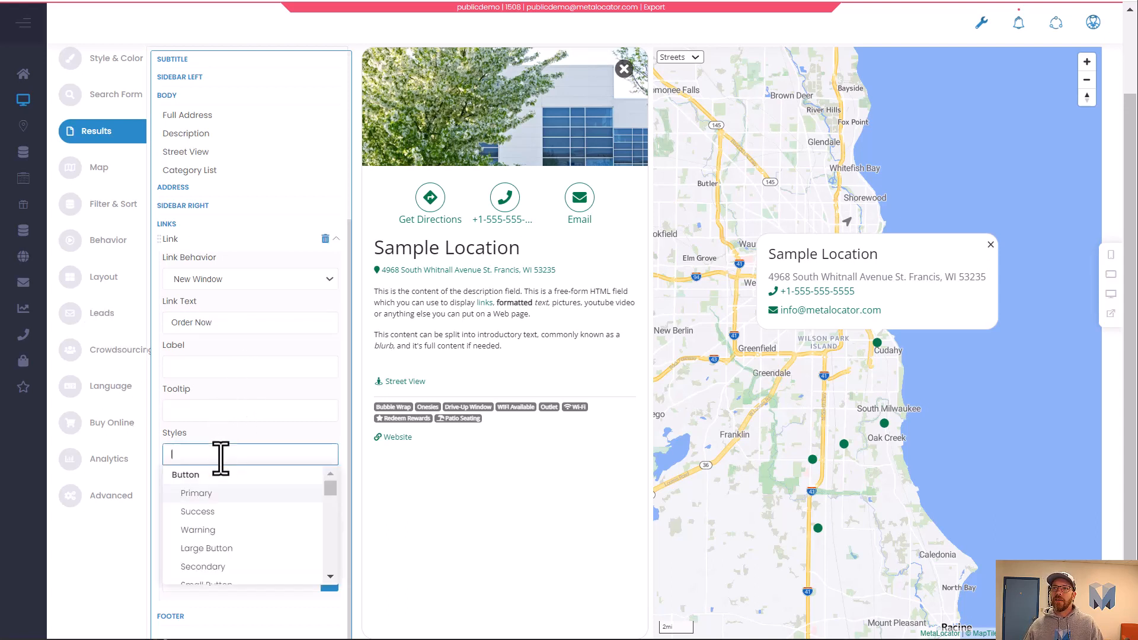
click(236, 501)
click(256, 455)
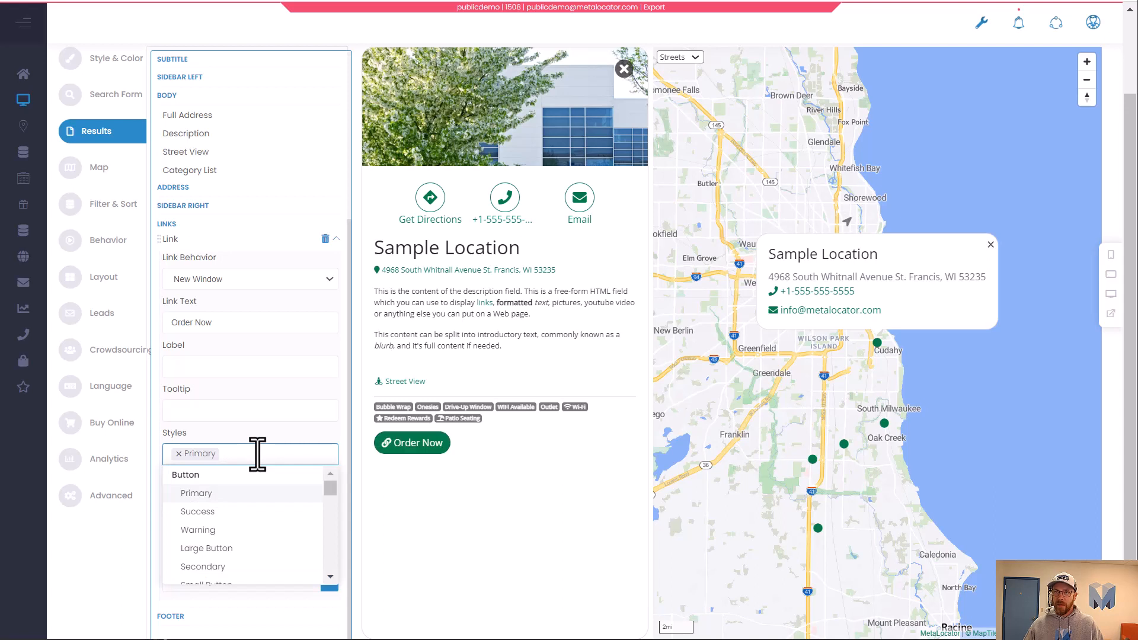
click(243, 547)
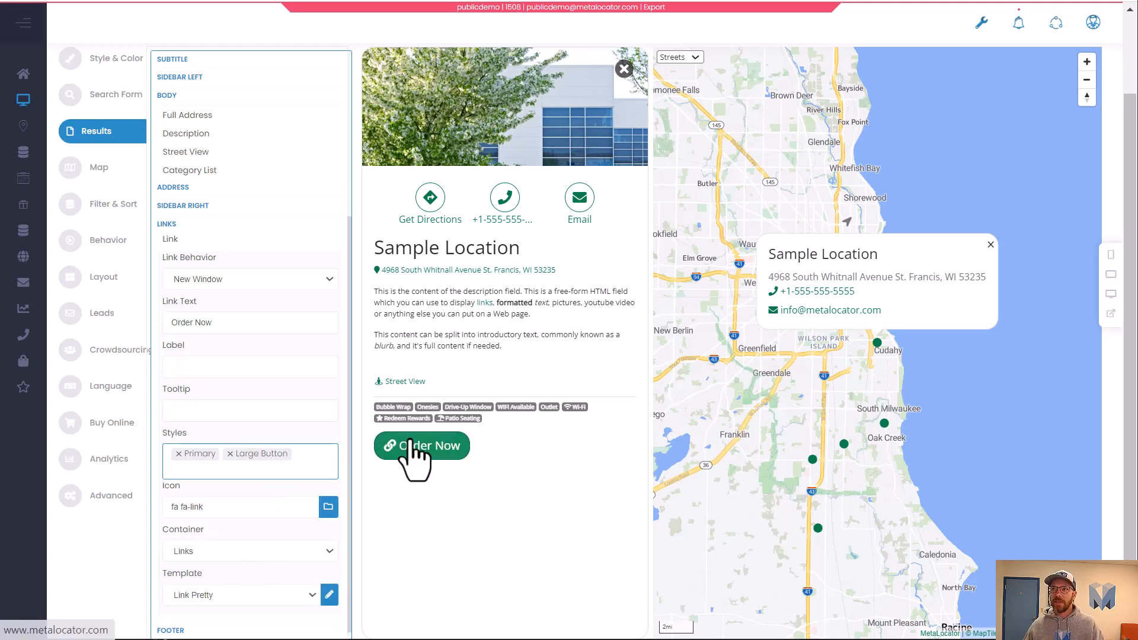
Add the Shadow and Float Right styles to the Link field.
click(325, 473)
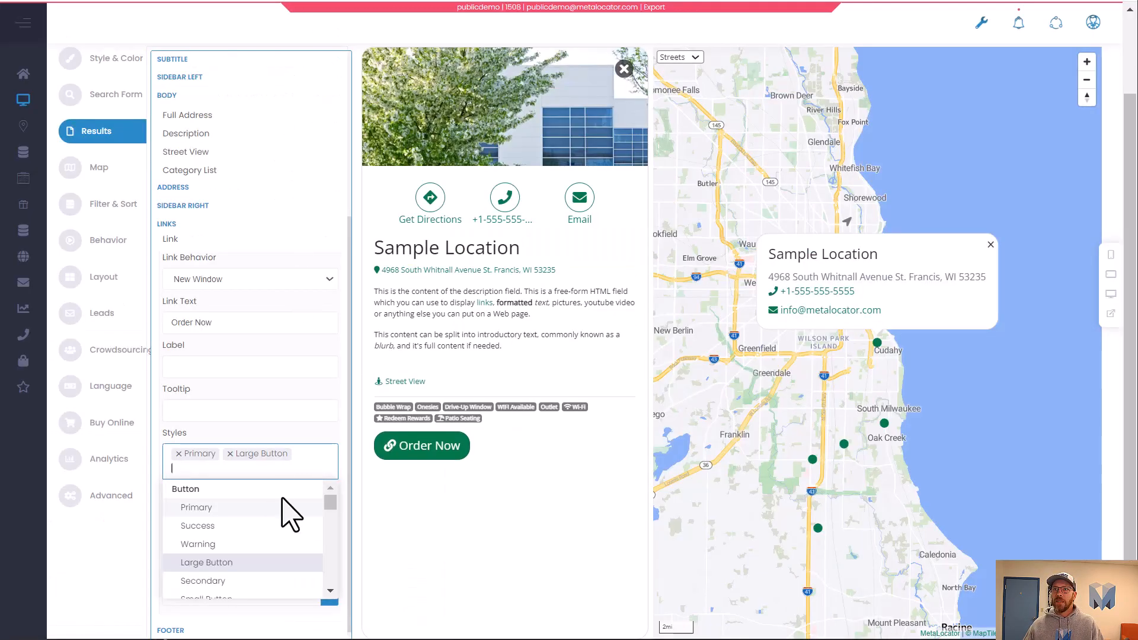
text(sha)
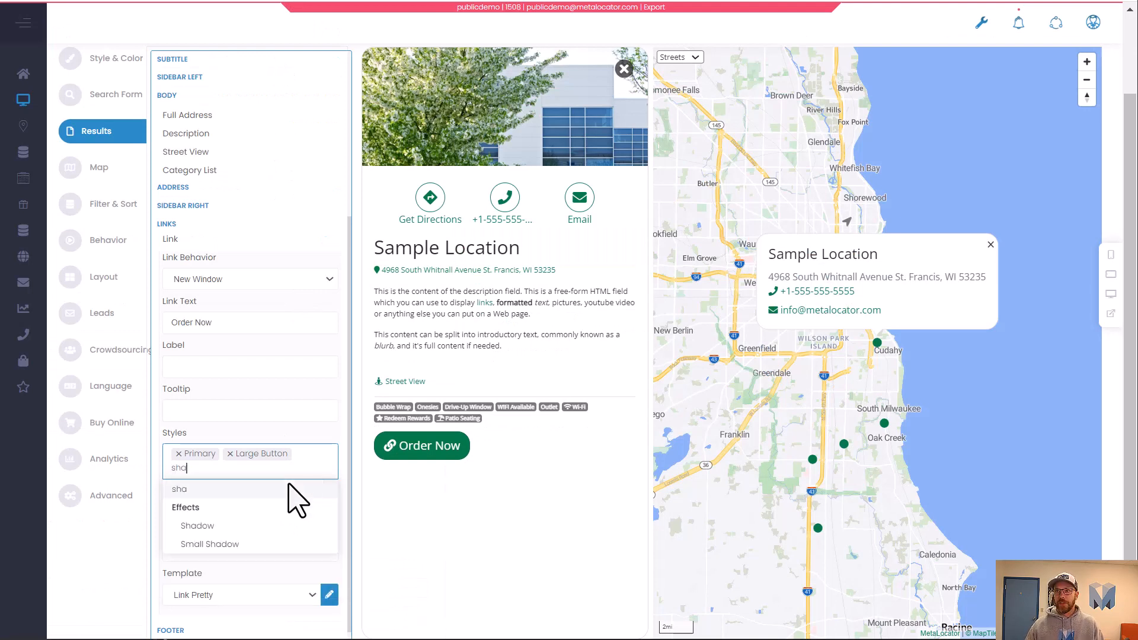
click(250, 527)
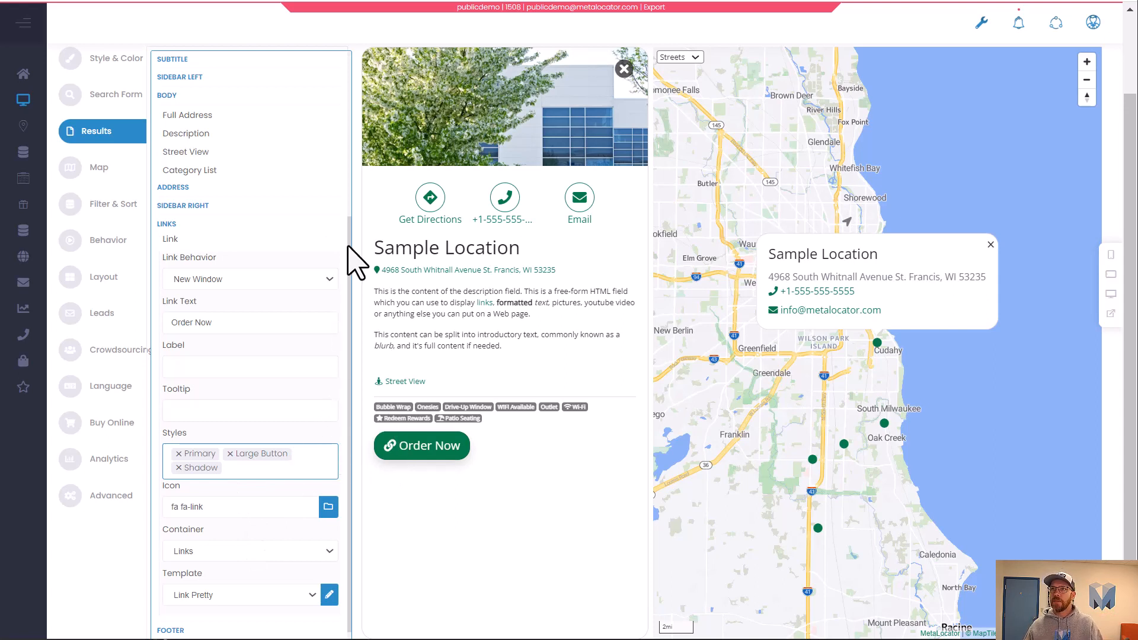
click(280, 472)
text(flo)
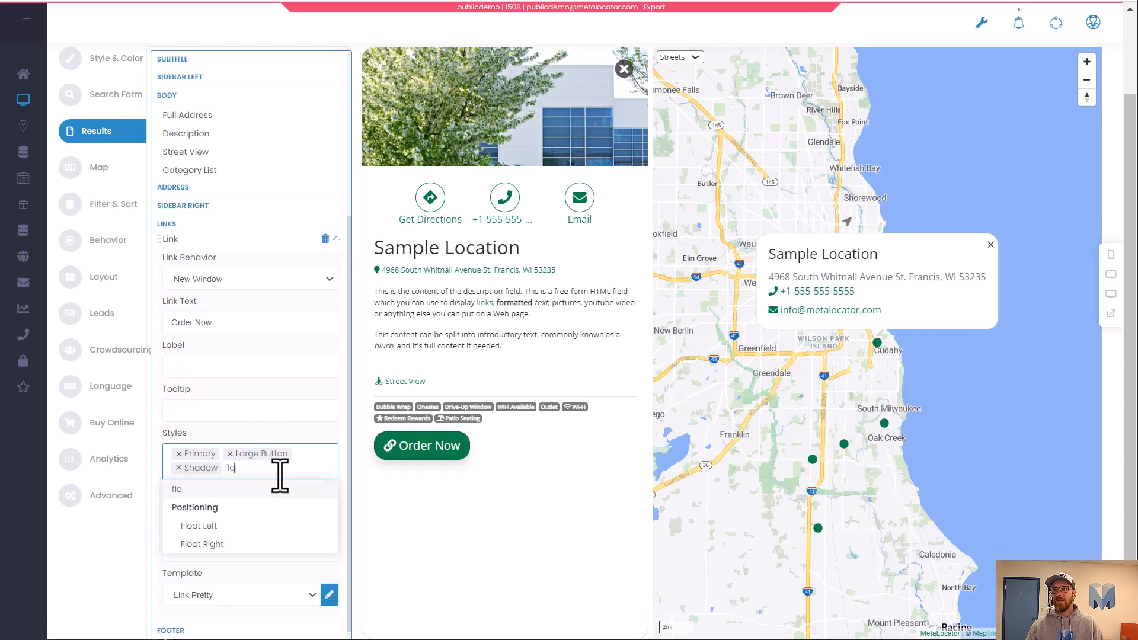
click(230, 544)
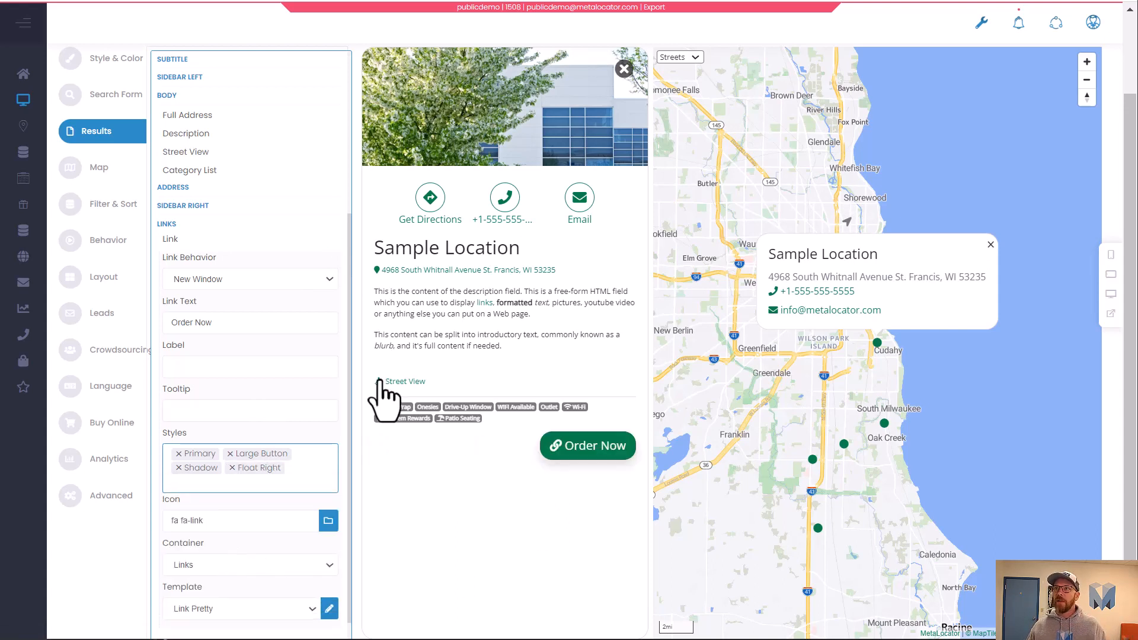
Clear the icon class of the Link field.
scroll(462, 439, up, 2)
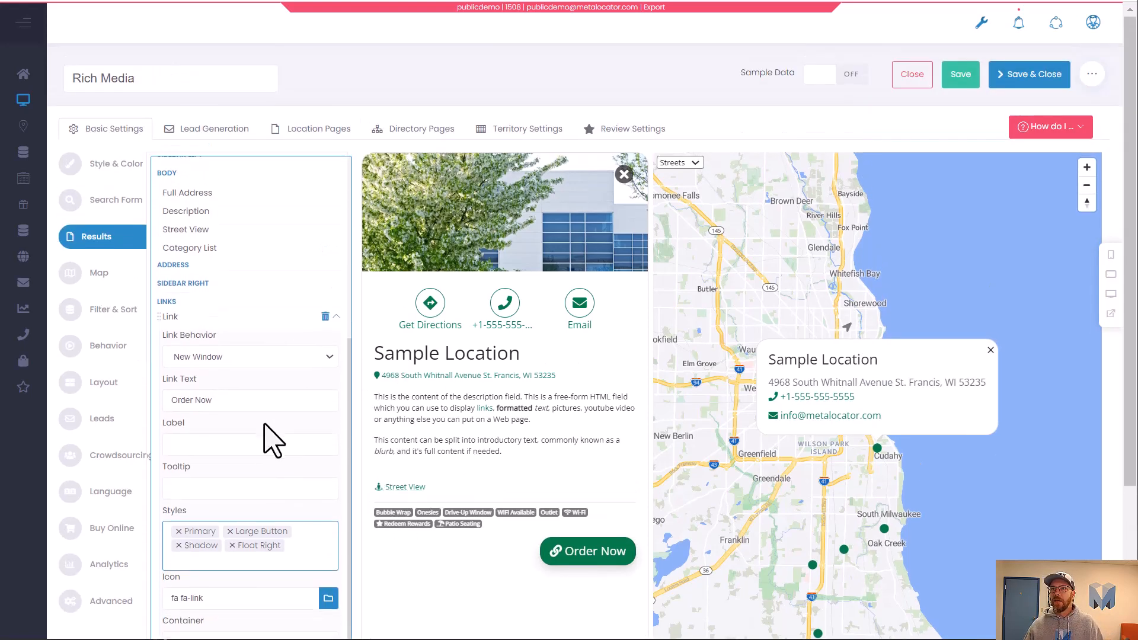
scroll(258, 468, down, 4)
double_click(242, 409)
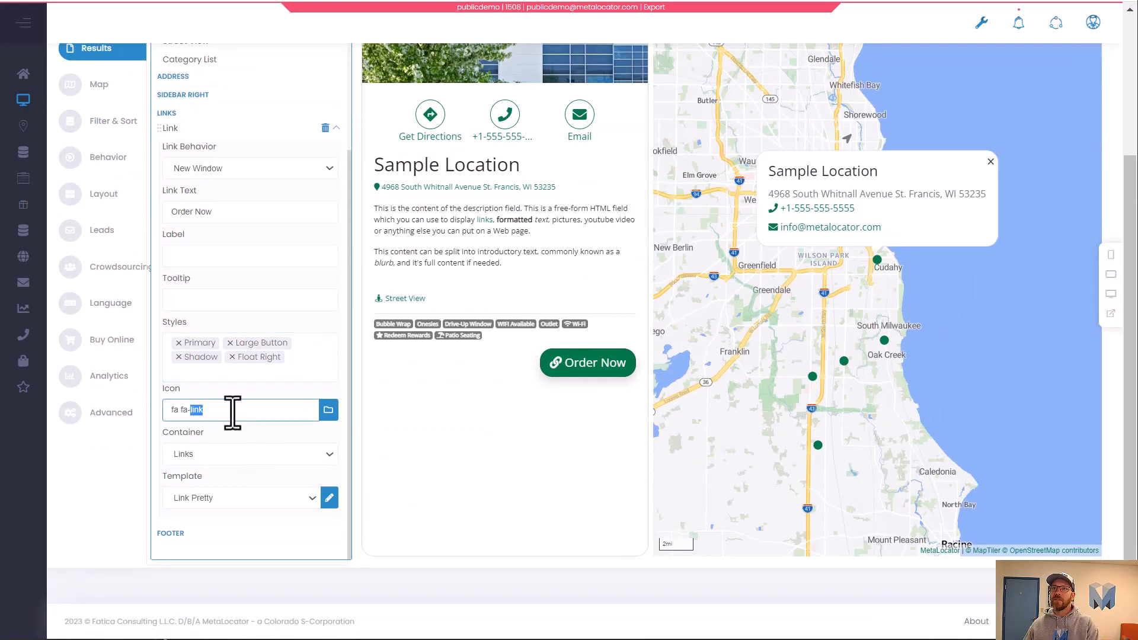
drag(226, 412, 168, 418)
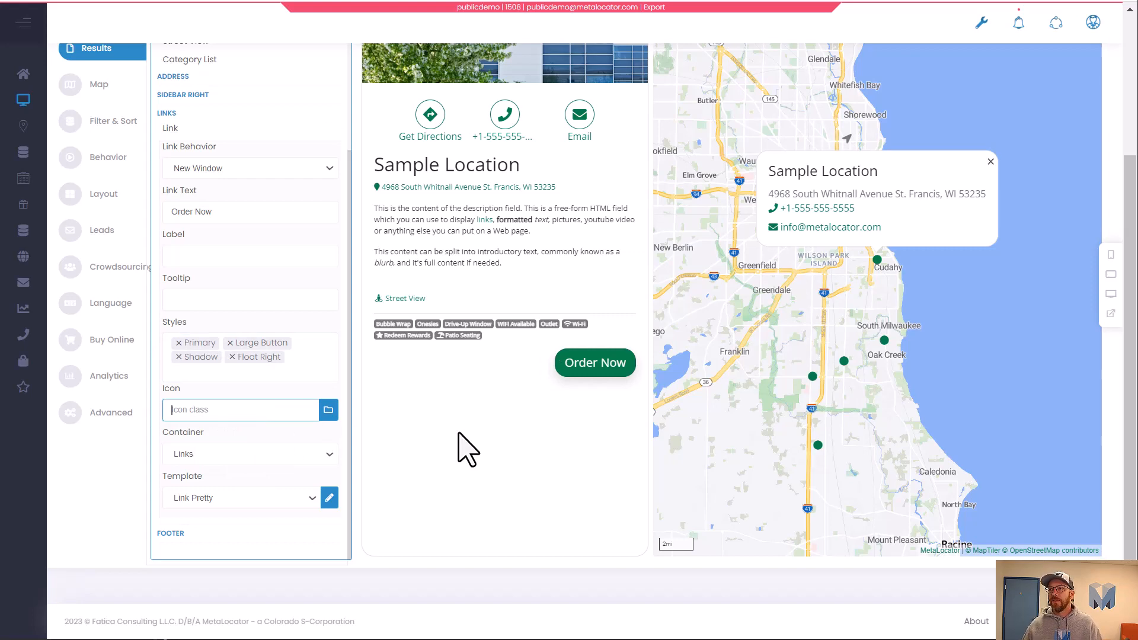
scroll(467, 449, up, 3)
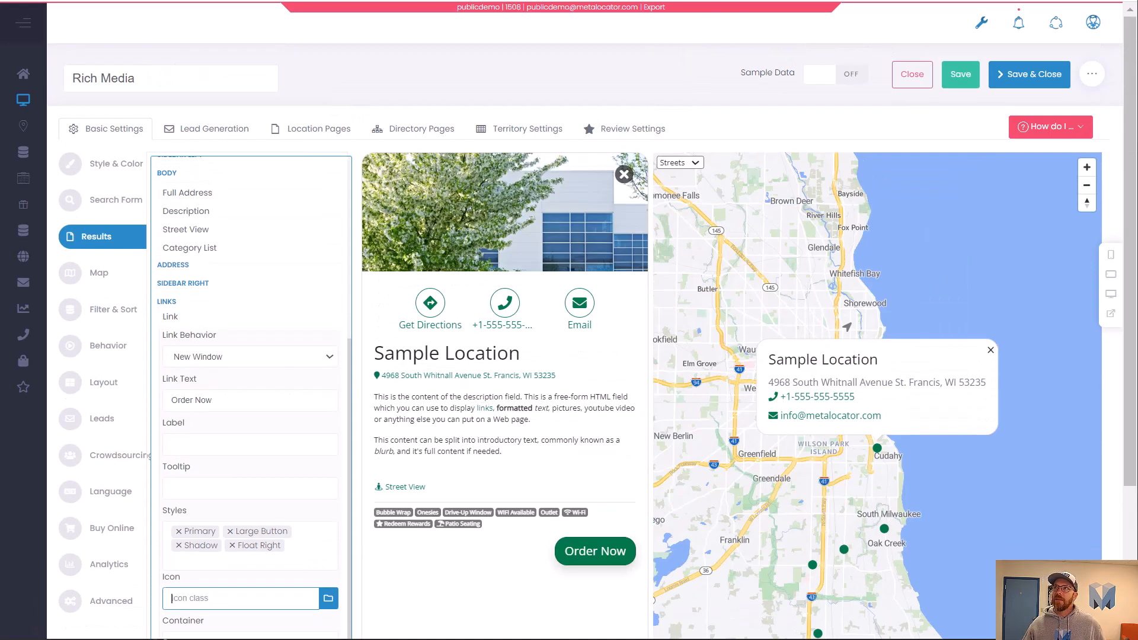
Review the order and pick-up options and amenities sections on the Starbucks store page.
click(783, 0)
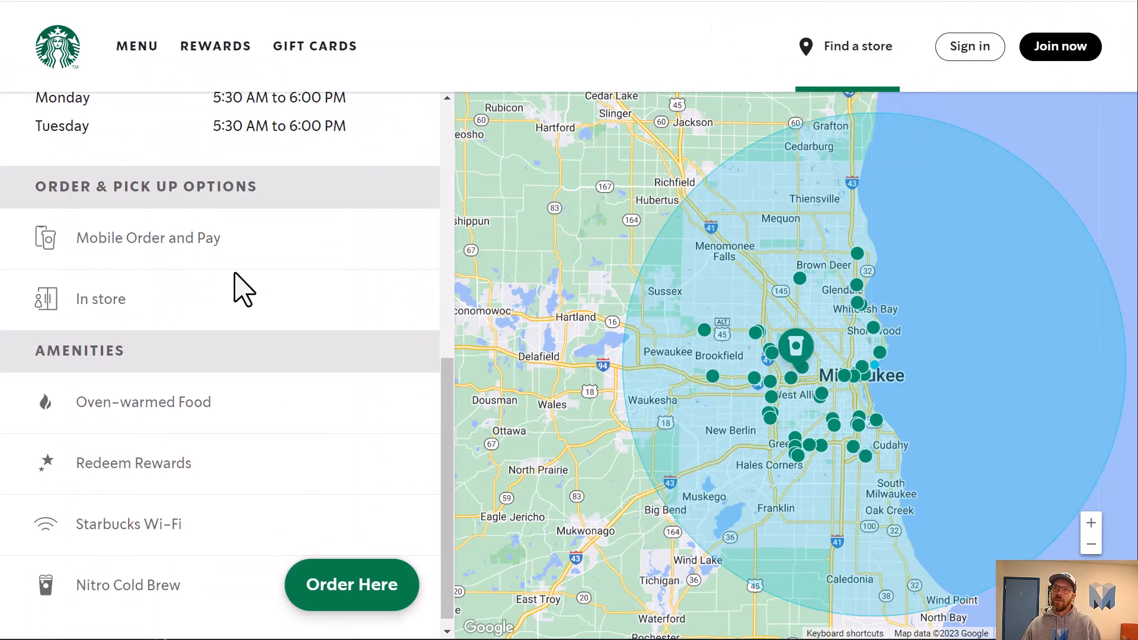
scroll(241, 419, up, 5)
scroll(241, 419, down, 4)
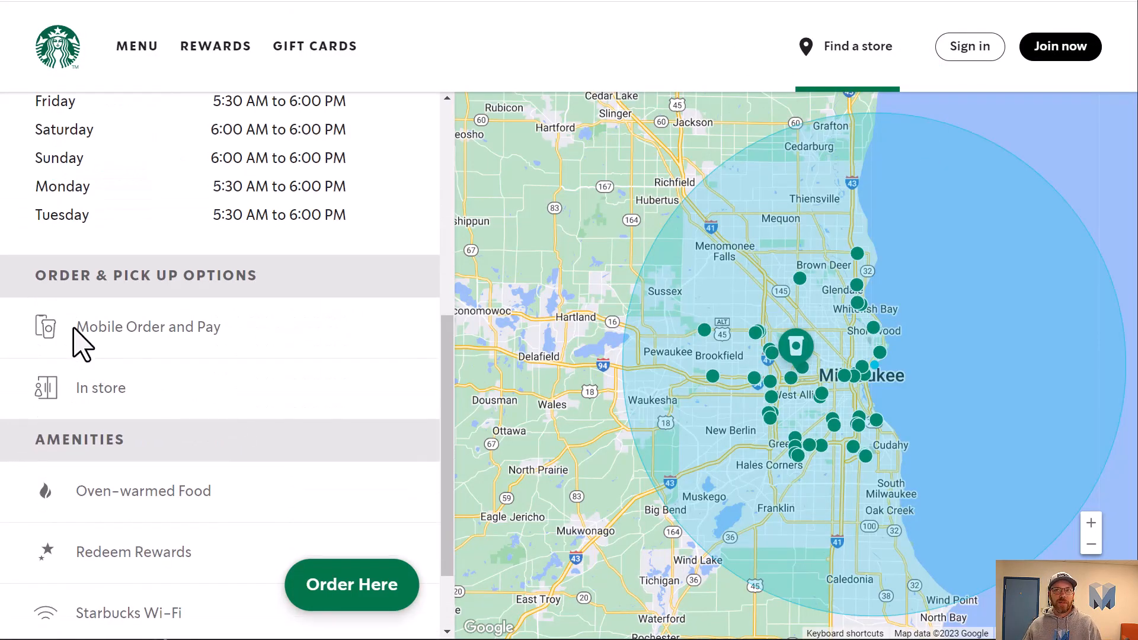
drag(73, 328, 234, 349)
drag(114, 403, 229, 406)
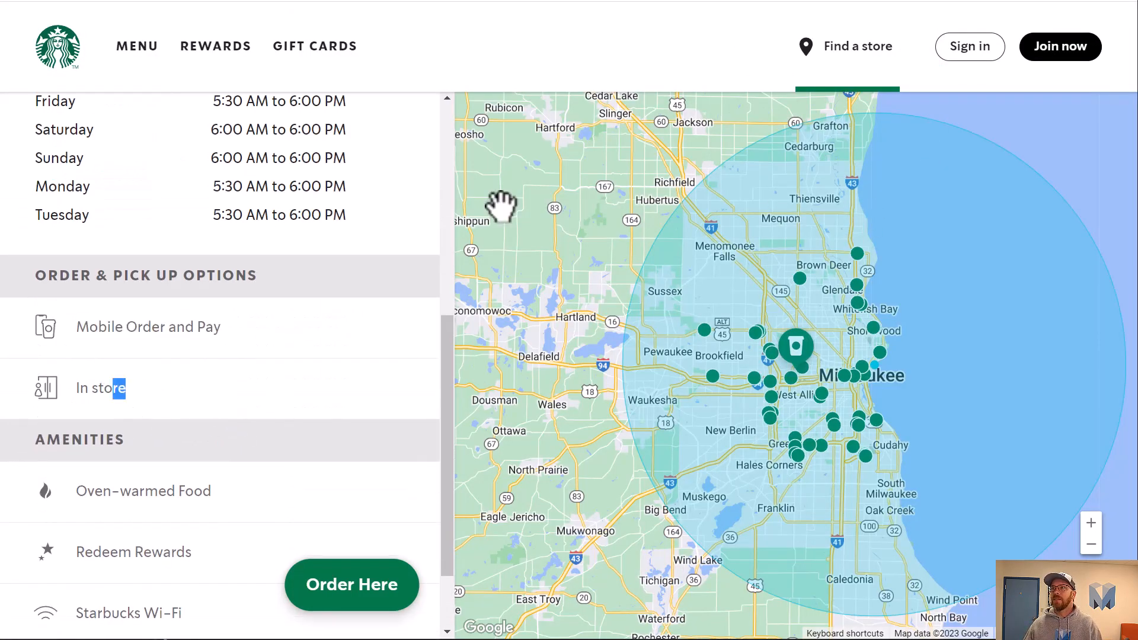
Move the Directions field from the Toolbar section into the Body section, just below Full Address.
scroll(282, 290, up, 6)
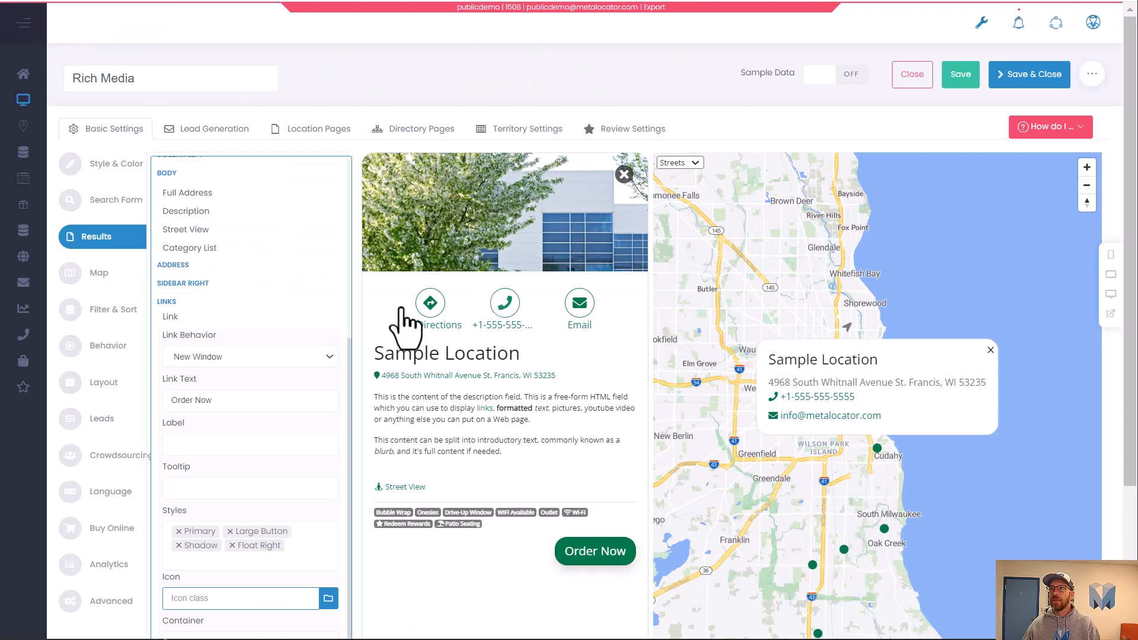
scroll(254, 349, up, 1)
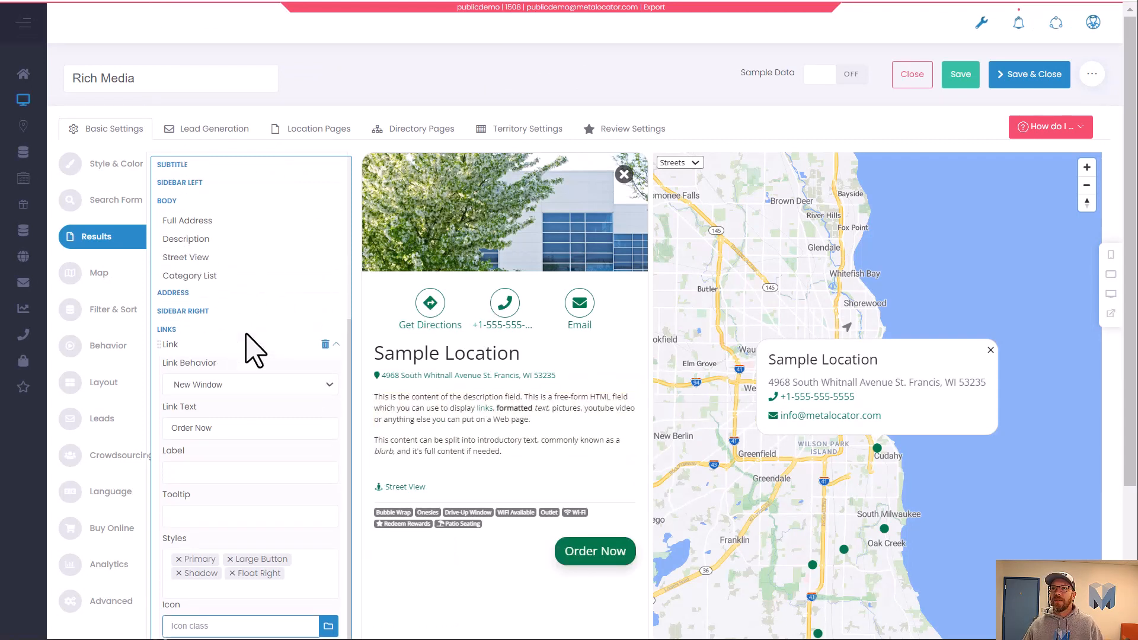
scroll(216, 330, up, 5)
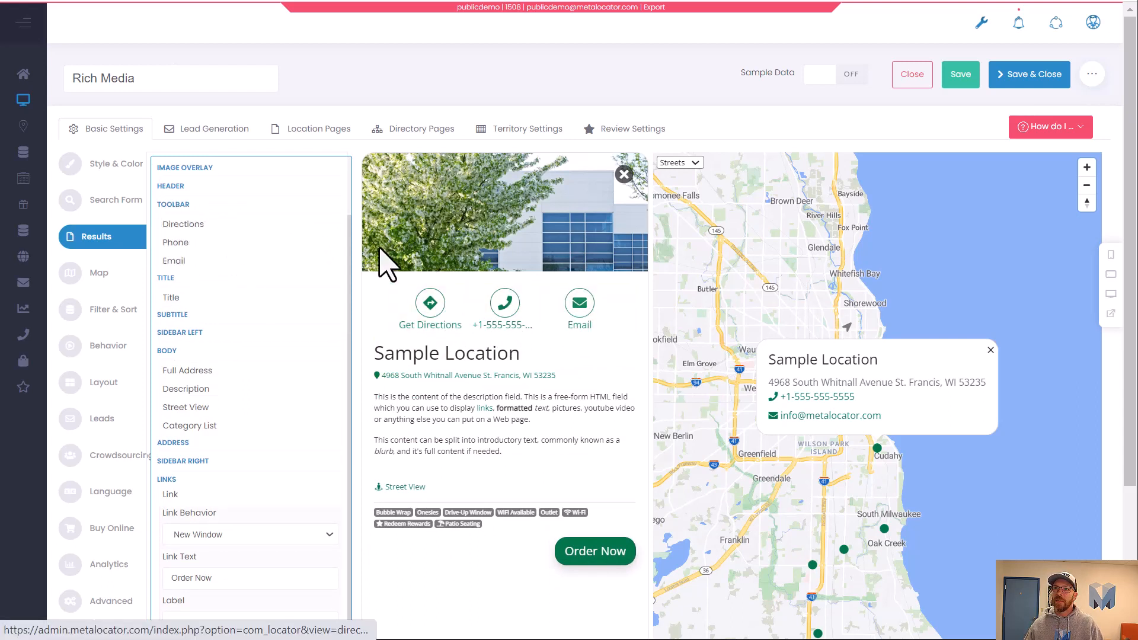
drag(219, 228, 274, 375)
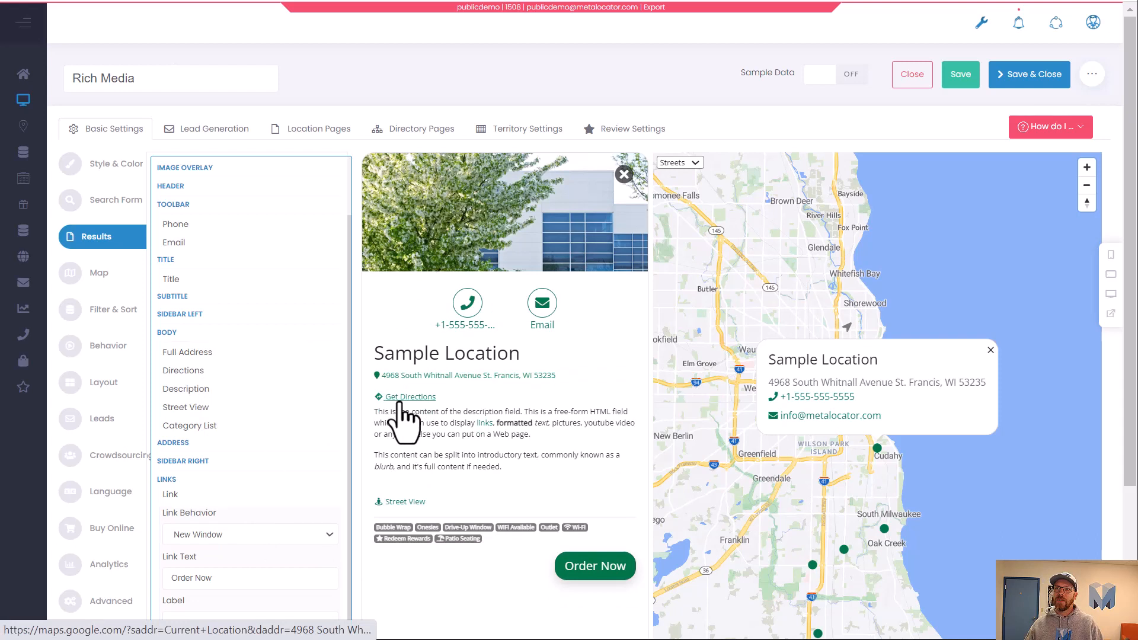
Open the Directions field's settings and add the Primary Outline Button style to it.
mouse_move(300, 385)
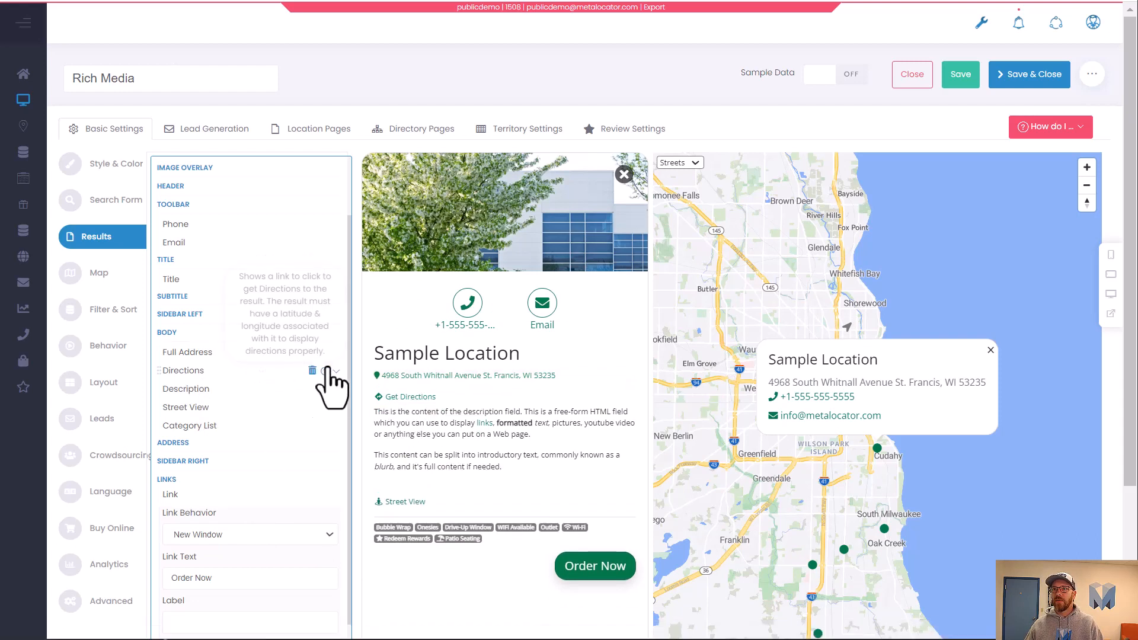
click(337, 371)
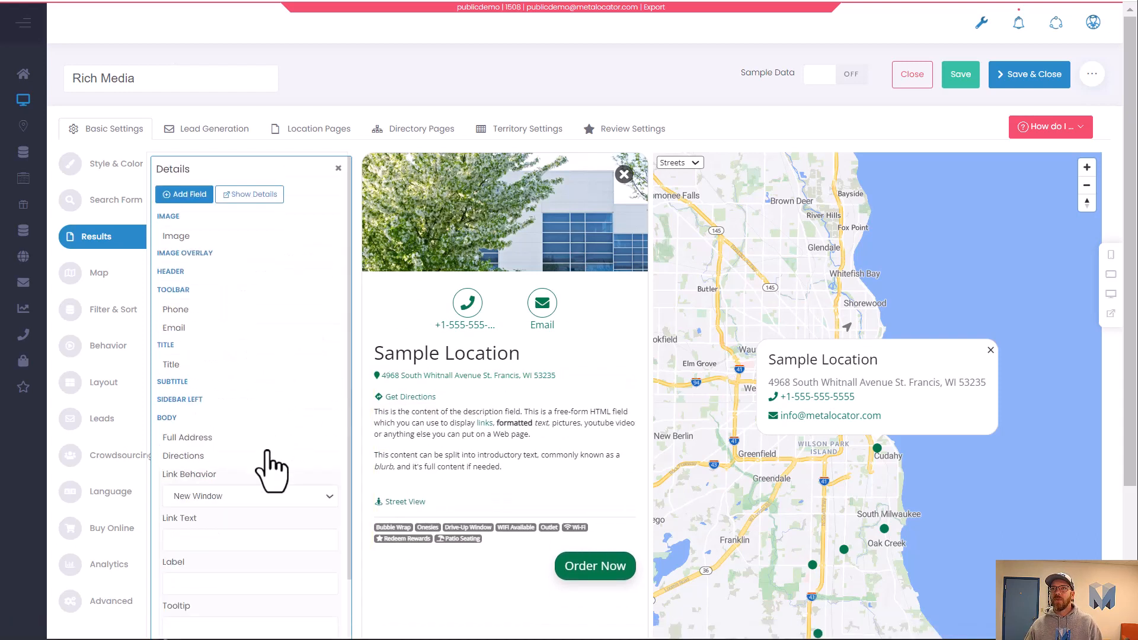
scroll(202, 462, down, 4)
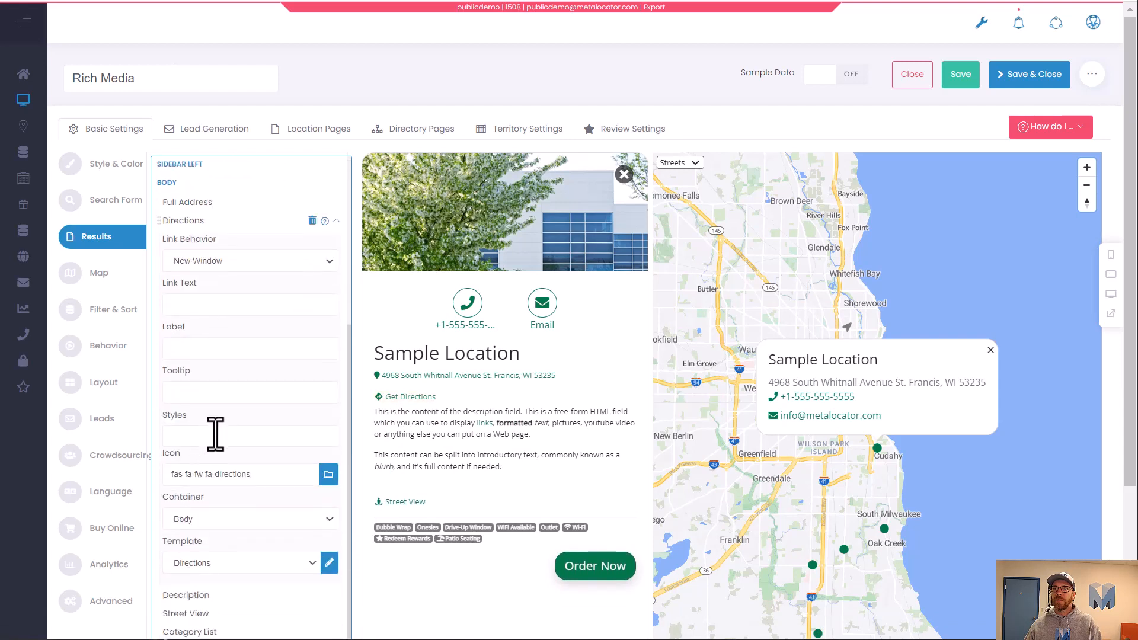
click(248, 436)
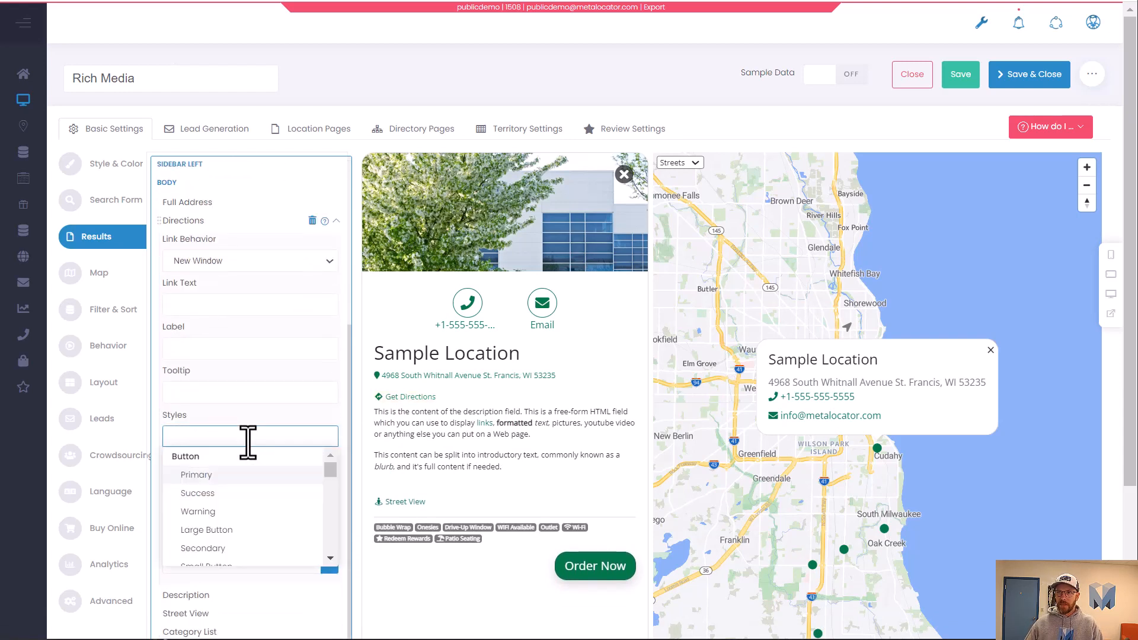
scroll(235, 503, down, 3)
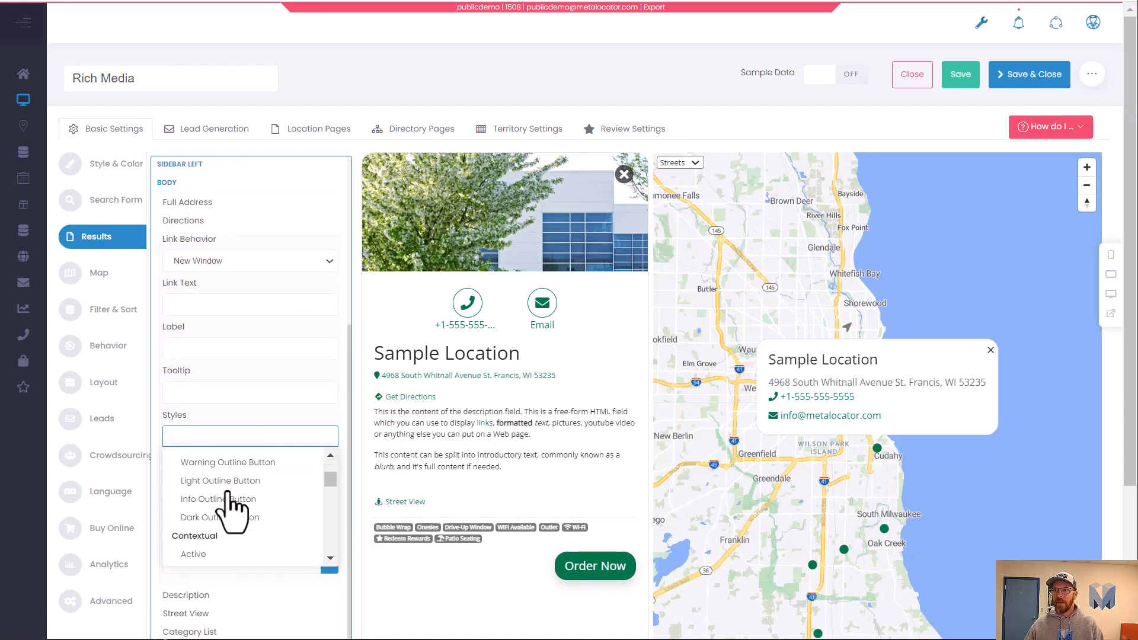
scroll(231, 508, up, 2)
click(249, 497)
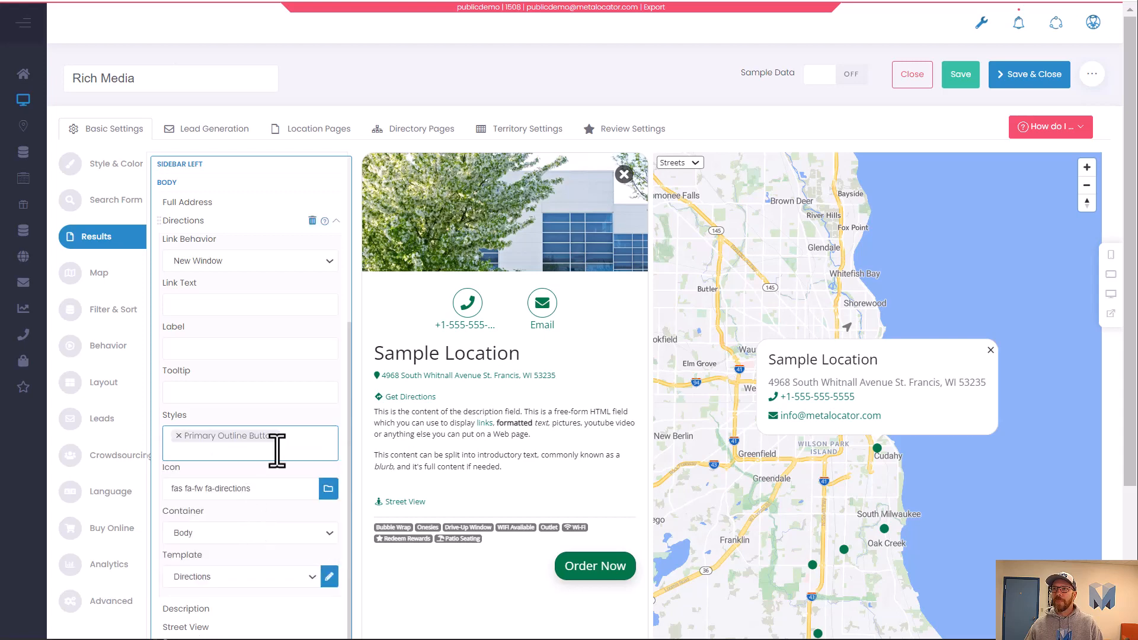
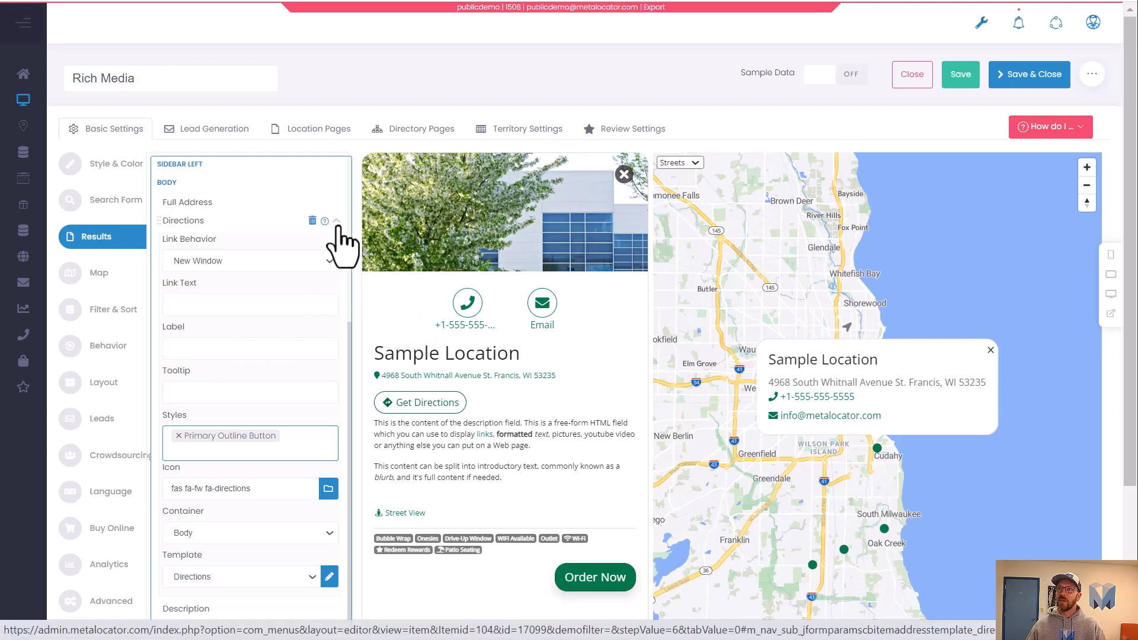
Delete the Email field from the Toolbar and move the Phone field into the Body just below Full Address.
click(336, 220)
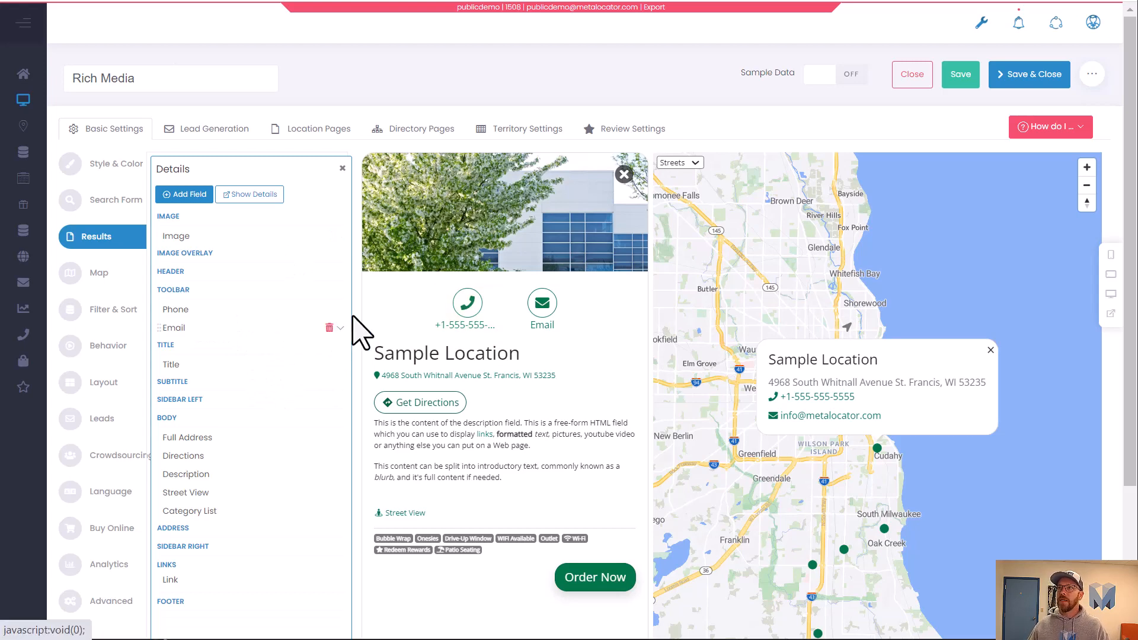
click(330, 326)
click(546, 382)
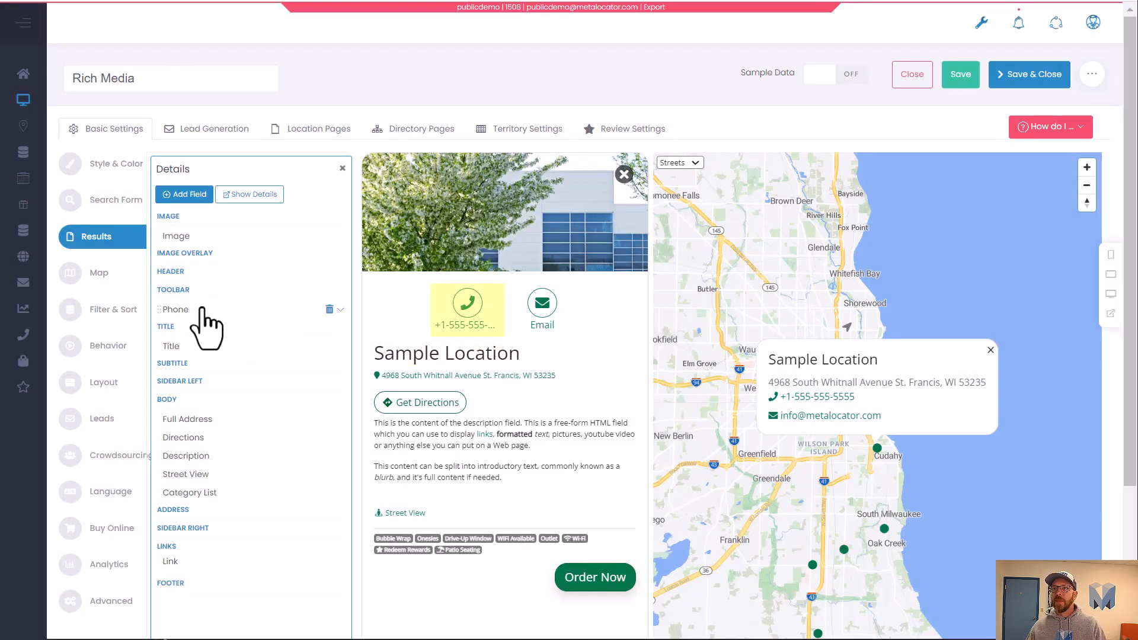
drag(202, 311, 274, 448)
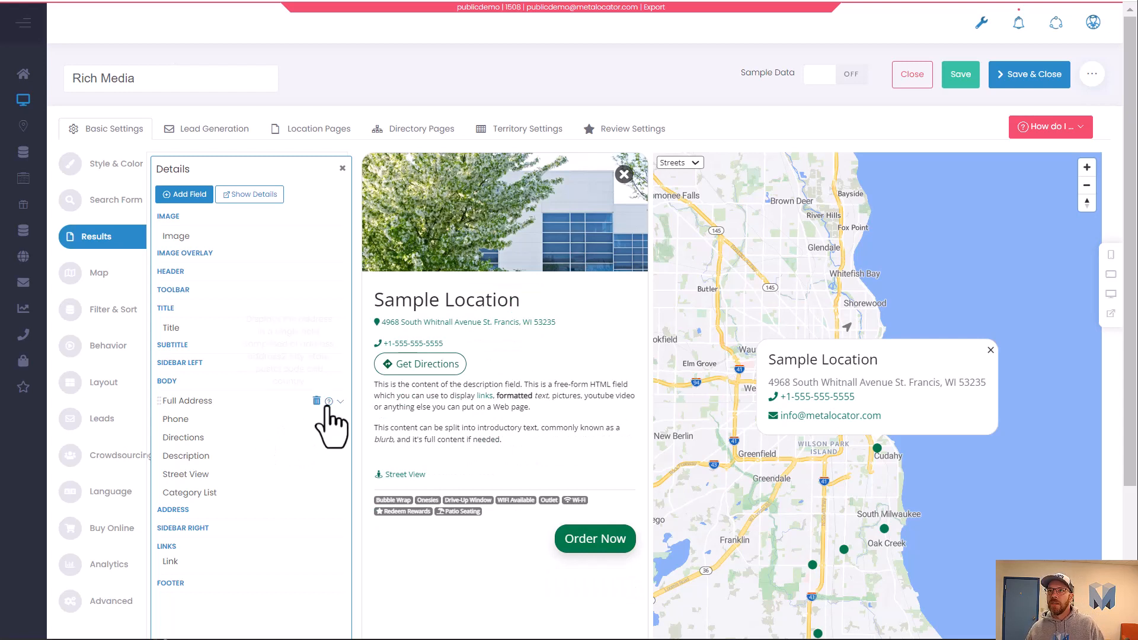
Clear the icon class of the Full Address field.
click(340, 402)
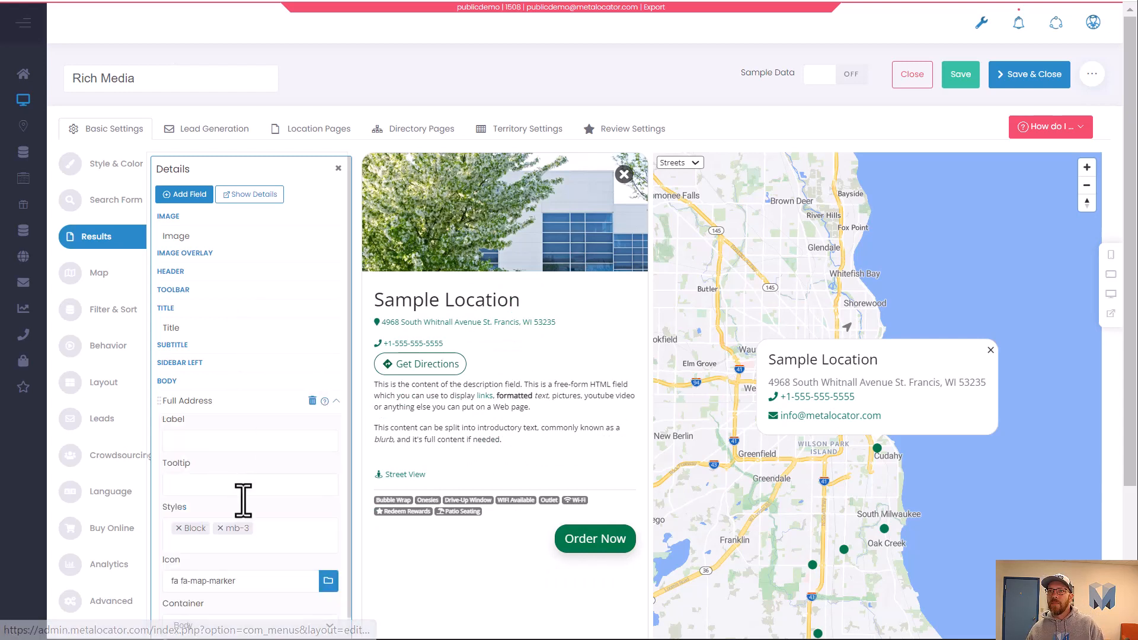
scroll(255, 521, down, 2)
drag(236, 493, 152, 499)
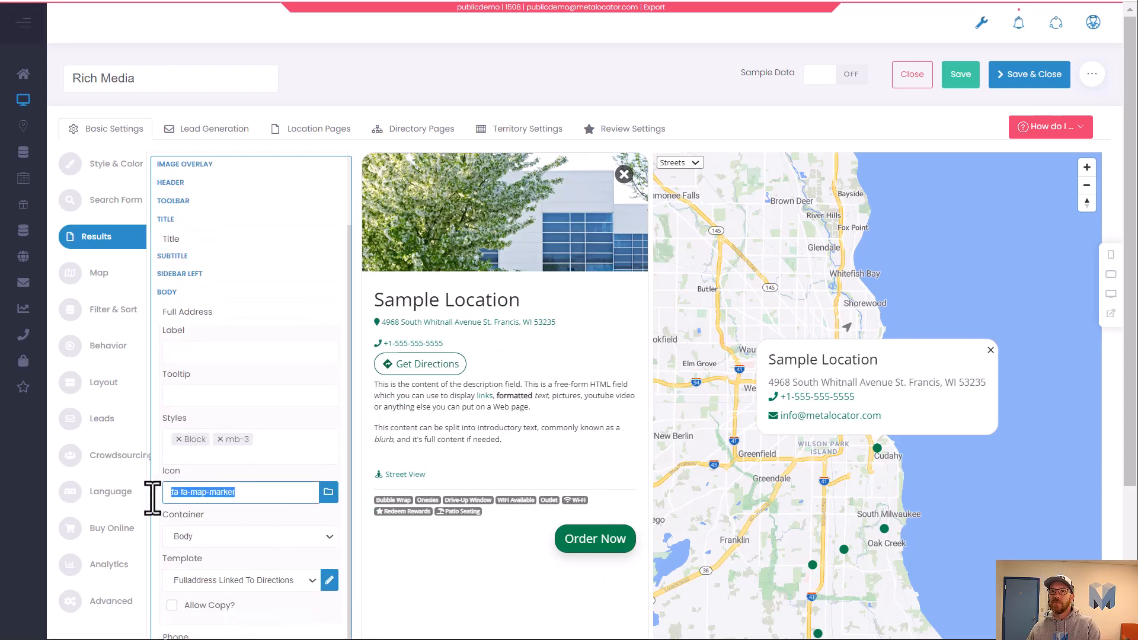
click(218, 352)
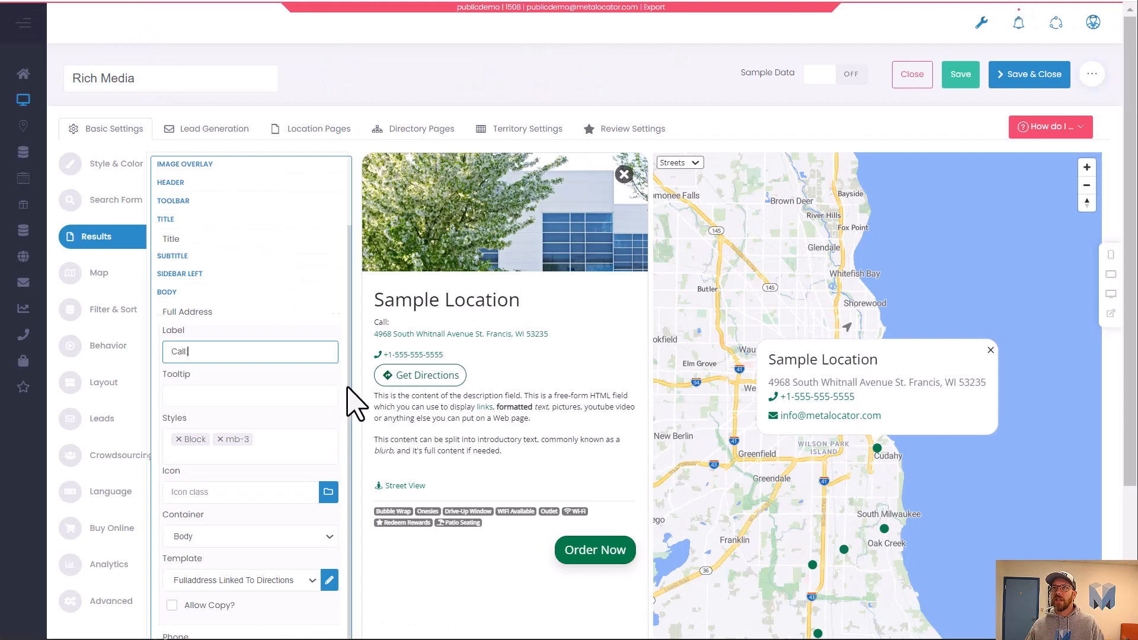
text(:)
key(BackSpace)
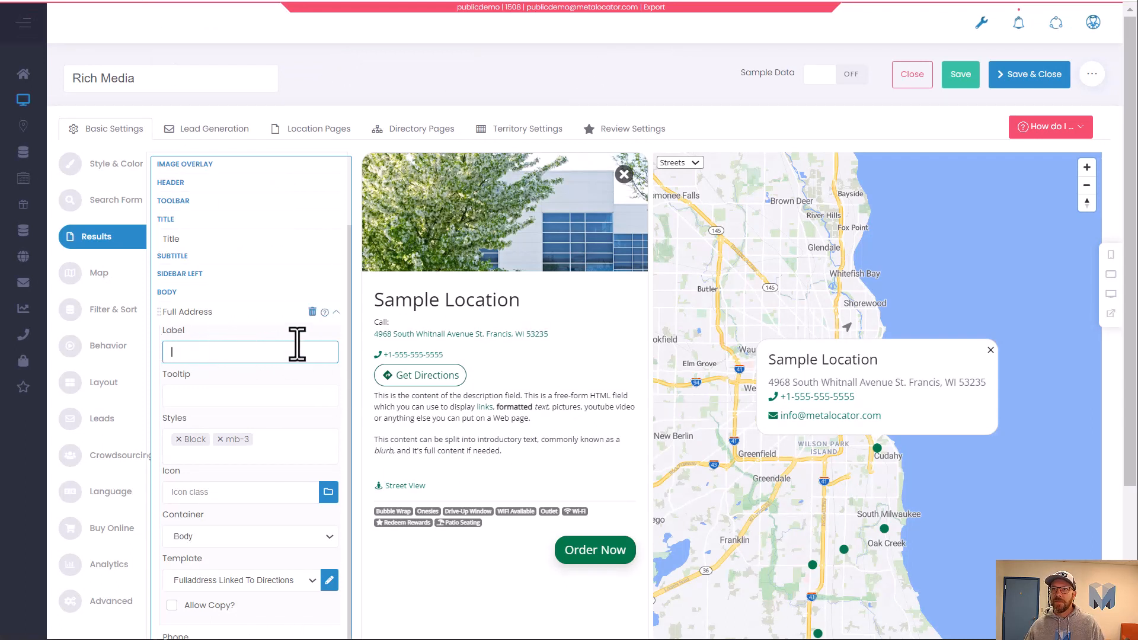
click(336, 313)
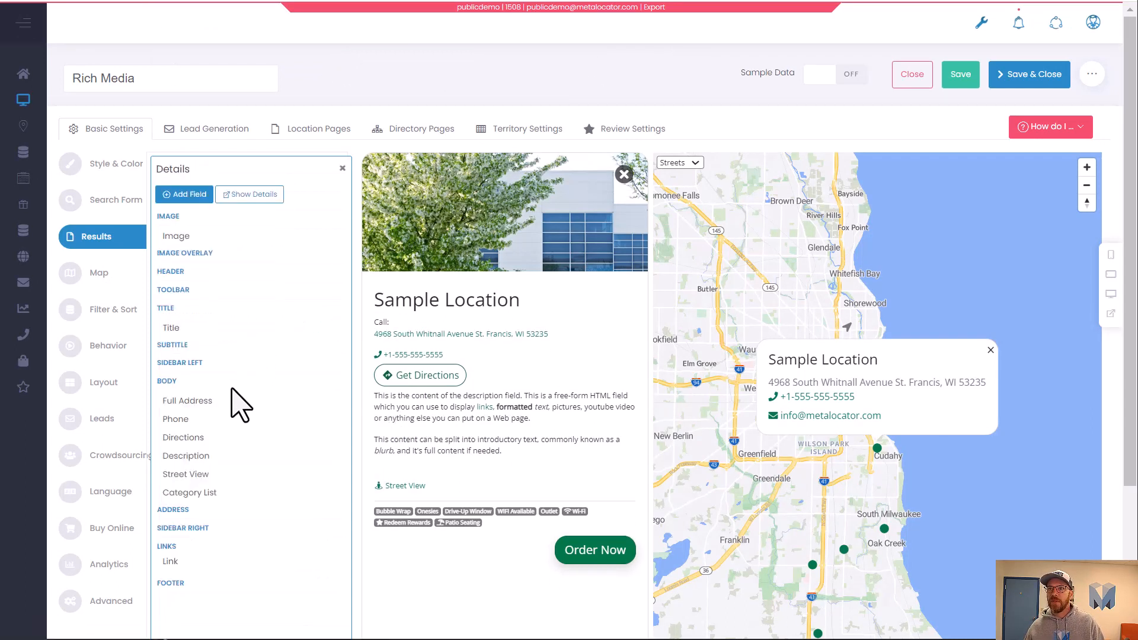
Set the Phone field's label to Call: and clear its icon class.
click(215, 425)
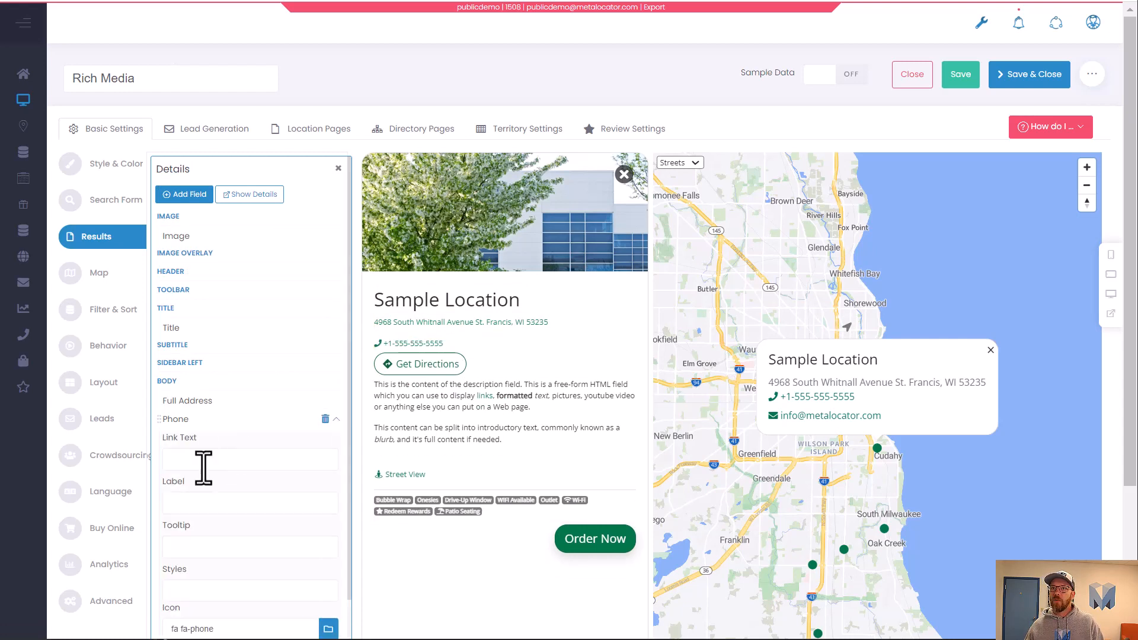
click(206, 510)
text(Call:)
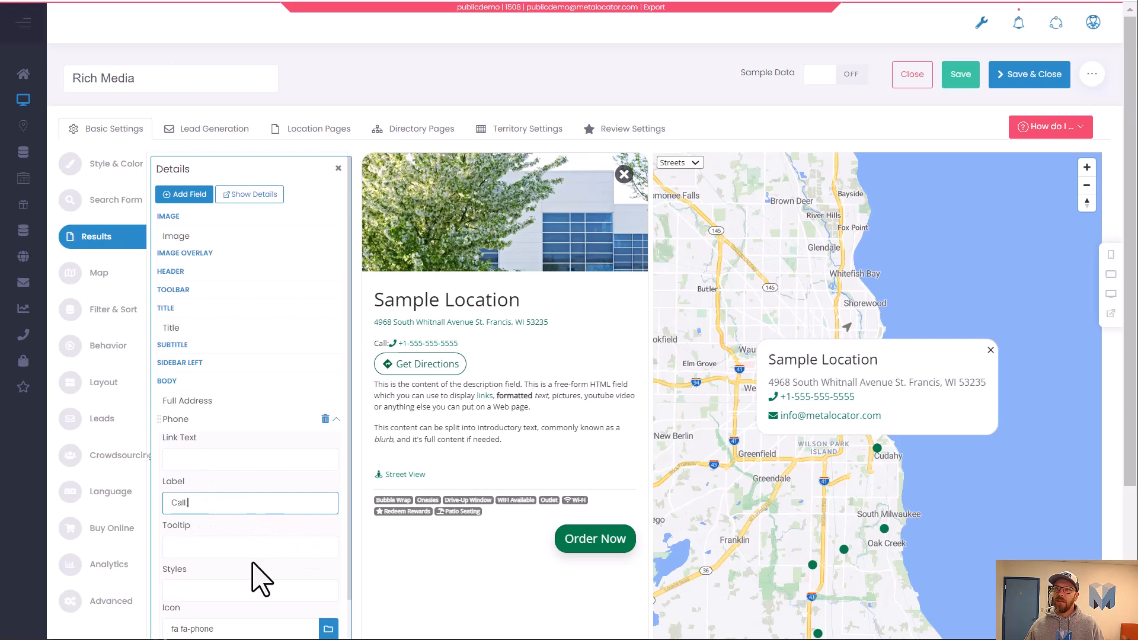
scroll(261, 578, down, 2)
triple_click(211, 536)
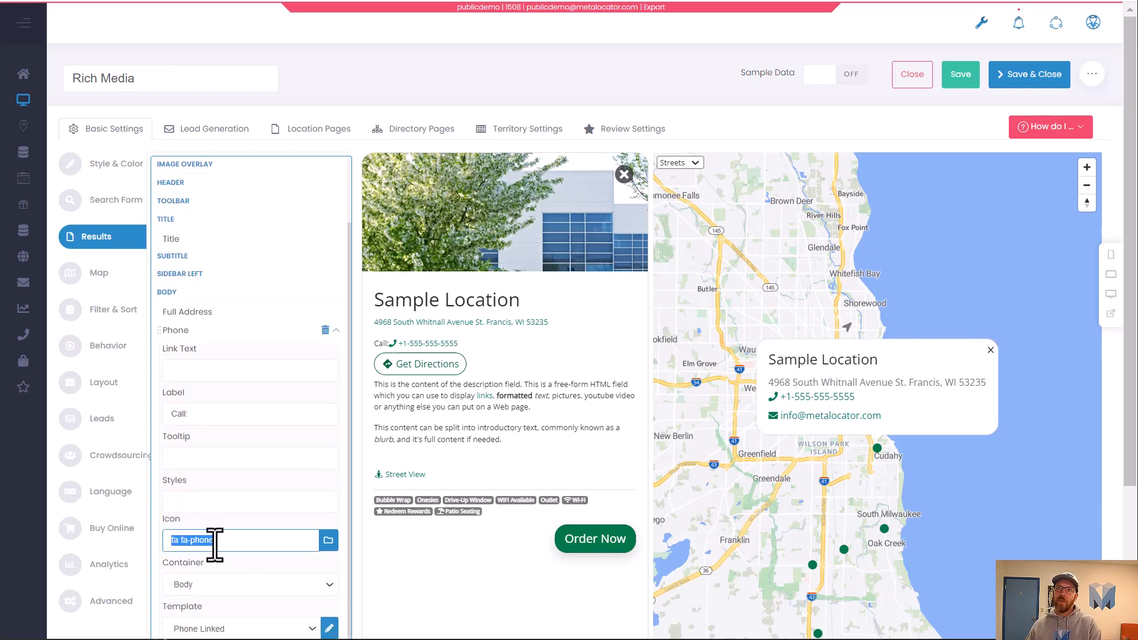
key(BackSpace)
click(232, 502)
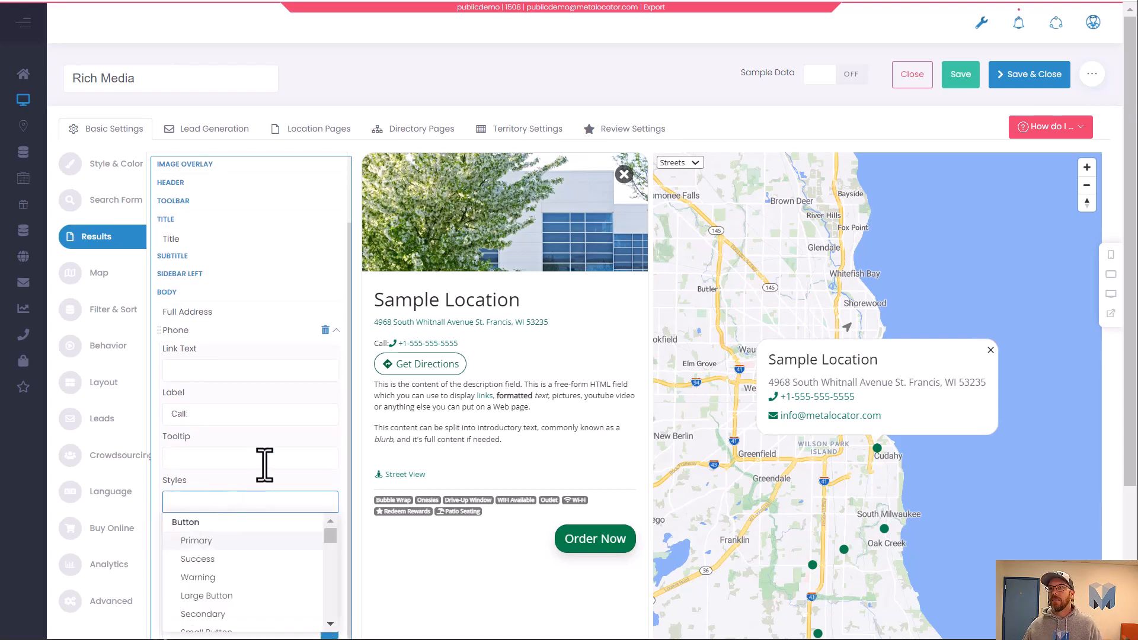
click(276, 498)
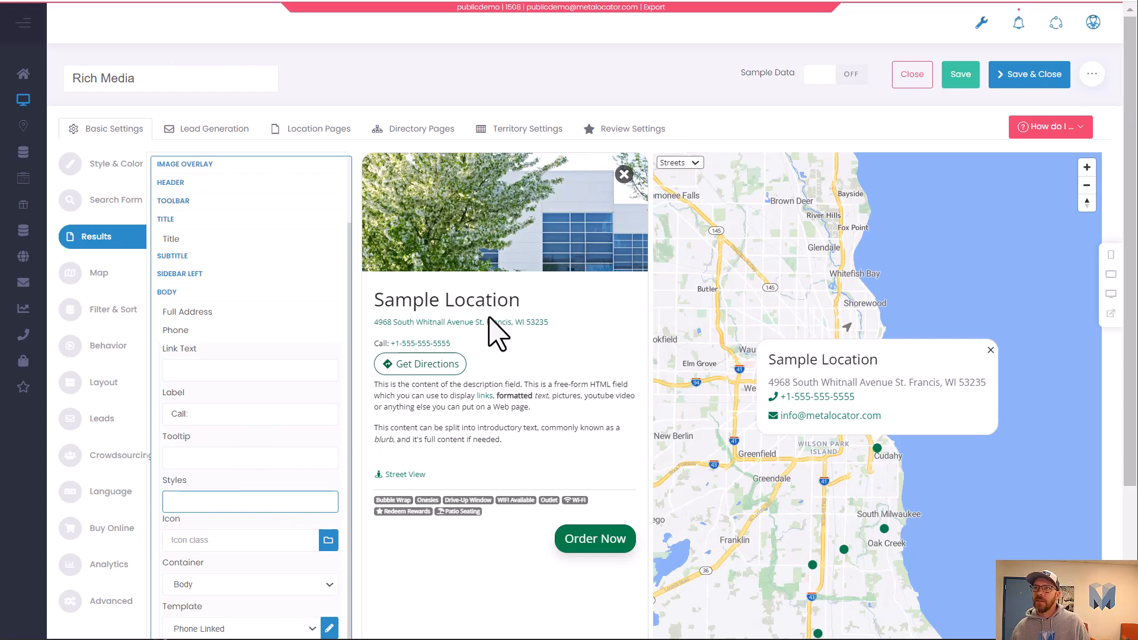
Test the phone link in the preview details panel without leaving the page.
click(418, 345)
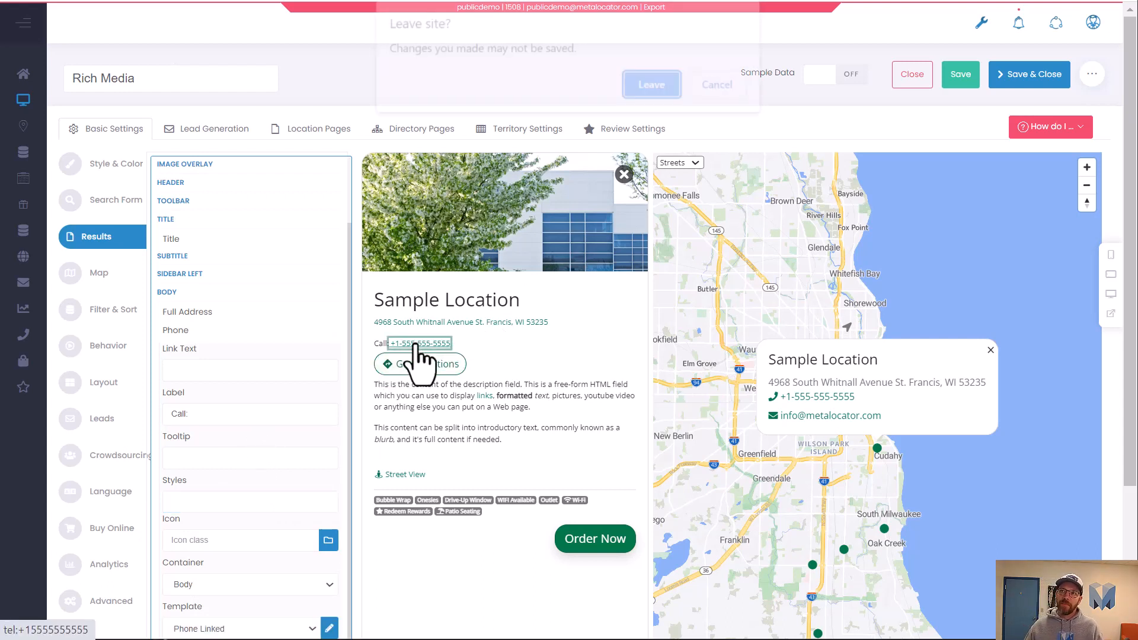
click(737, 97)
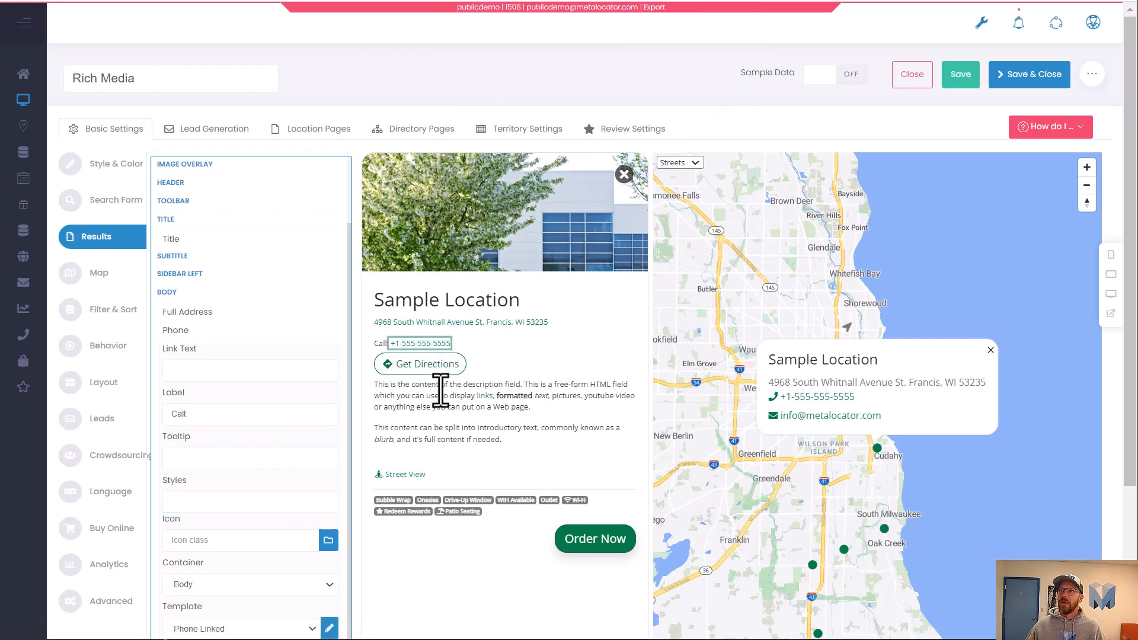
drag(390, 399, 527, 439)
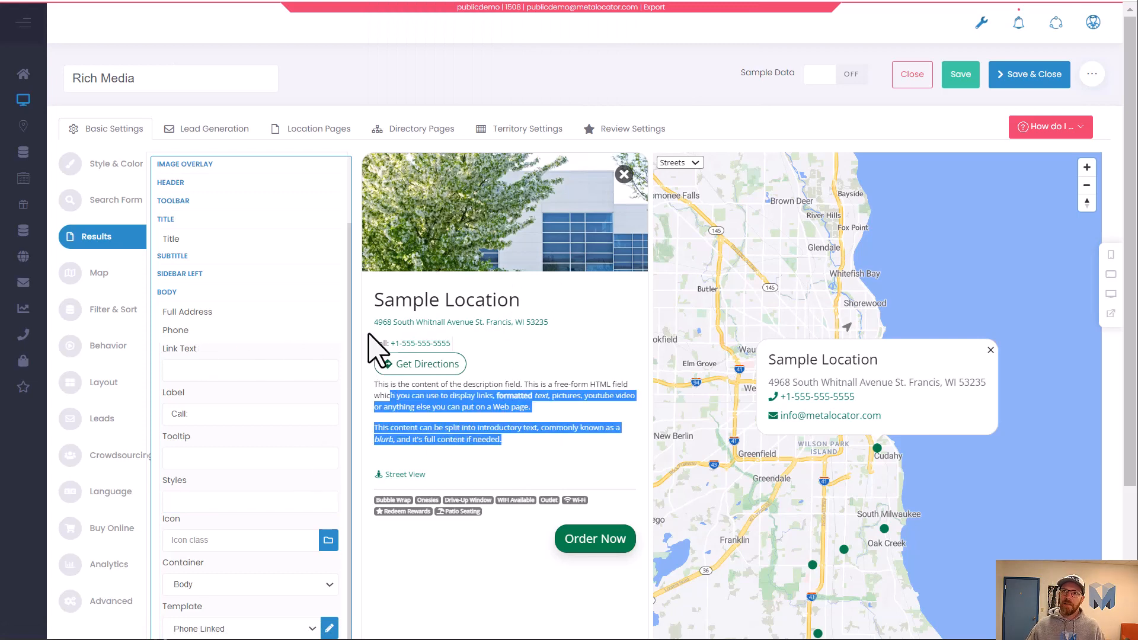
click(325, 333)
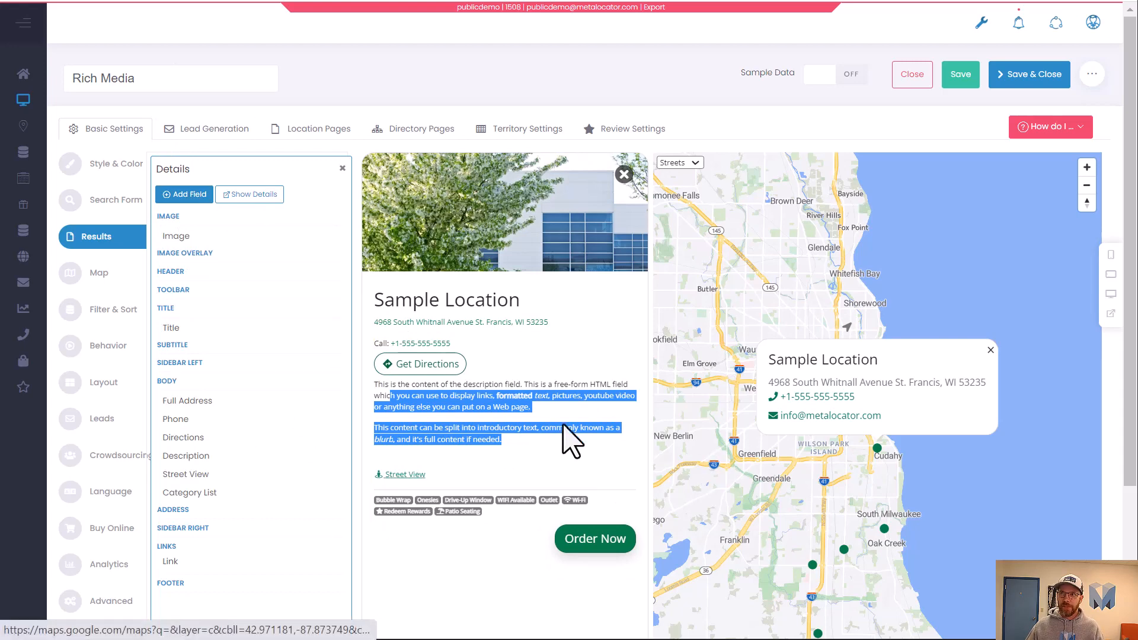
Remove the Image field from the details layout.
scroll(551, 425, down, 2)
scroll(523, 428, up, 2)
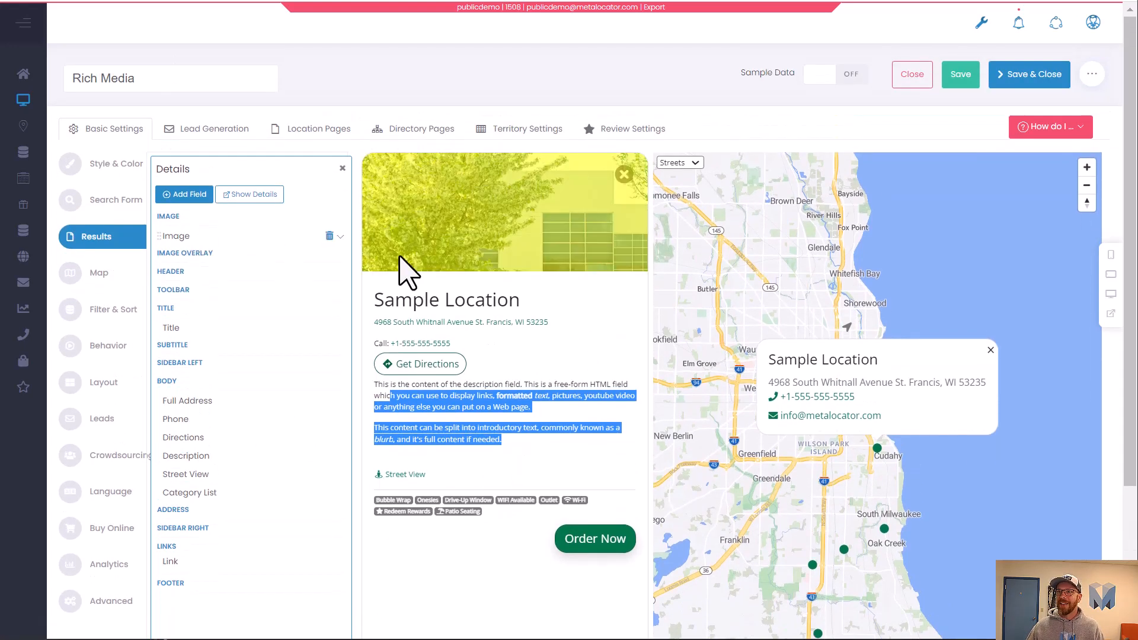
click(330, 236)
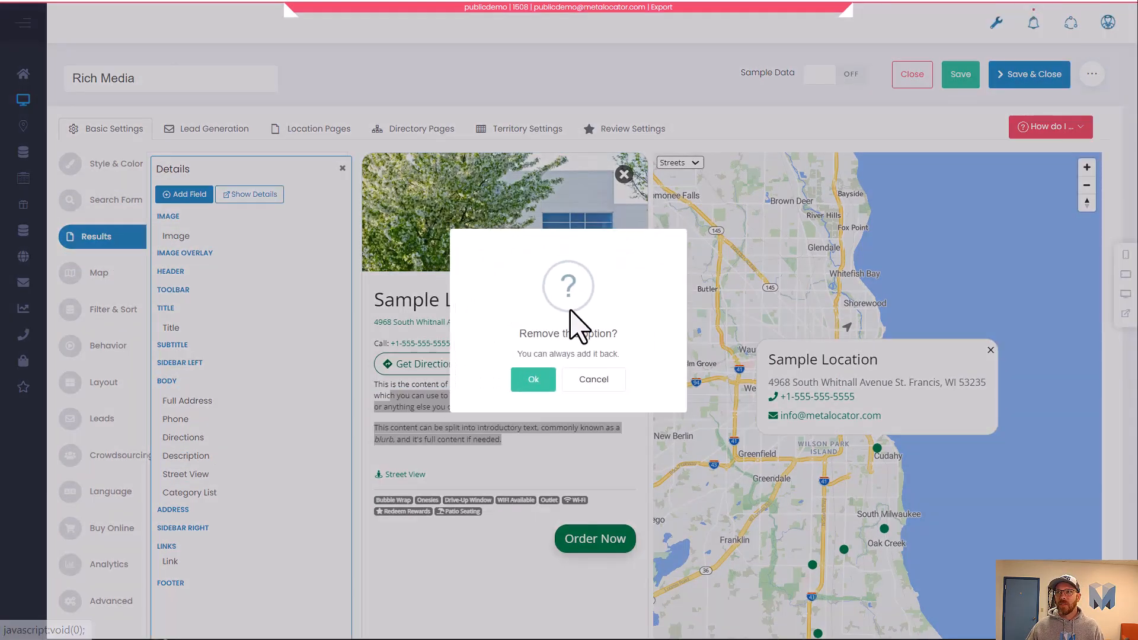
click(530, 380)
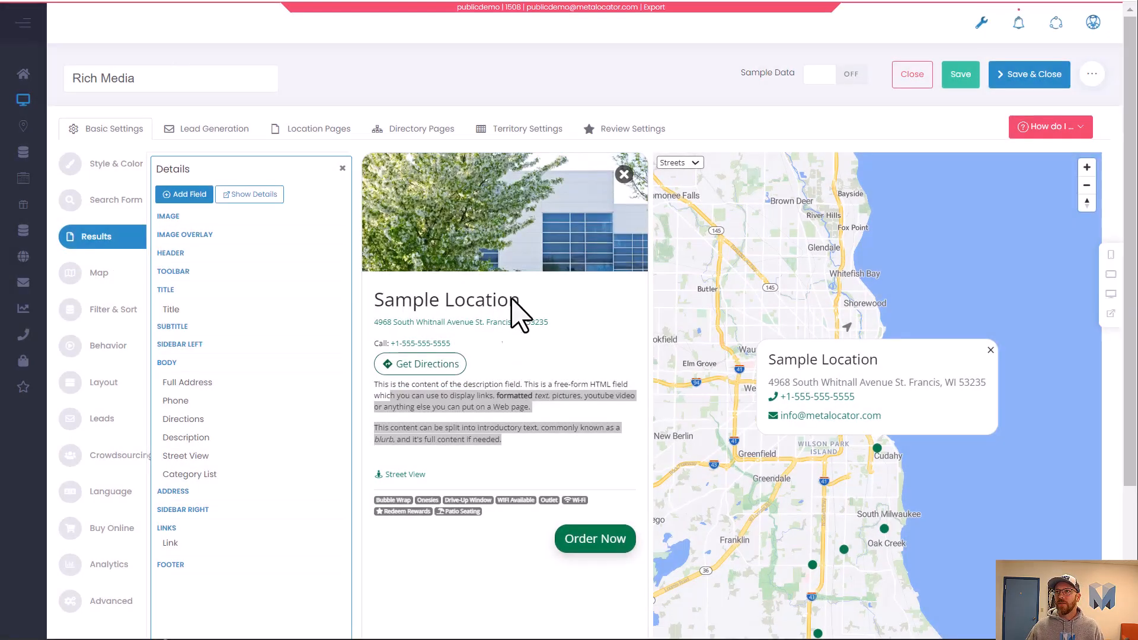
Close the preview details panel and save the interface.
click(623, 174)
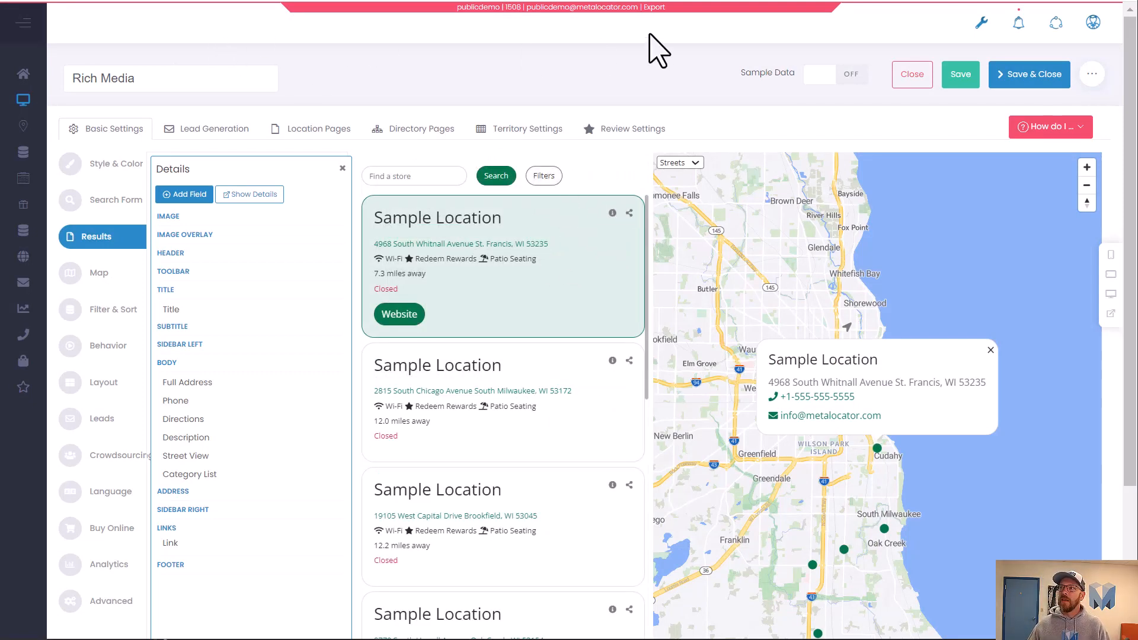
click(955, 70)
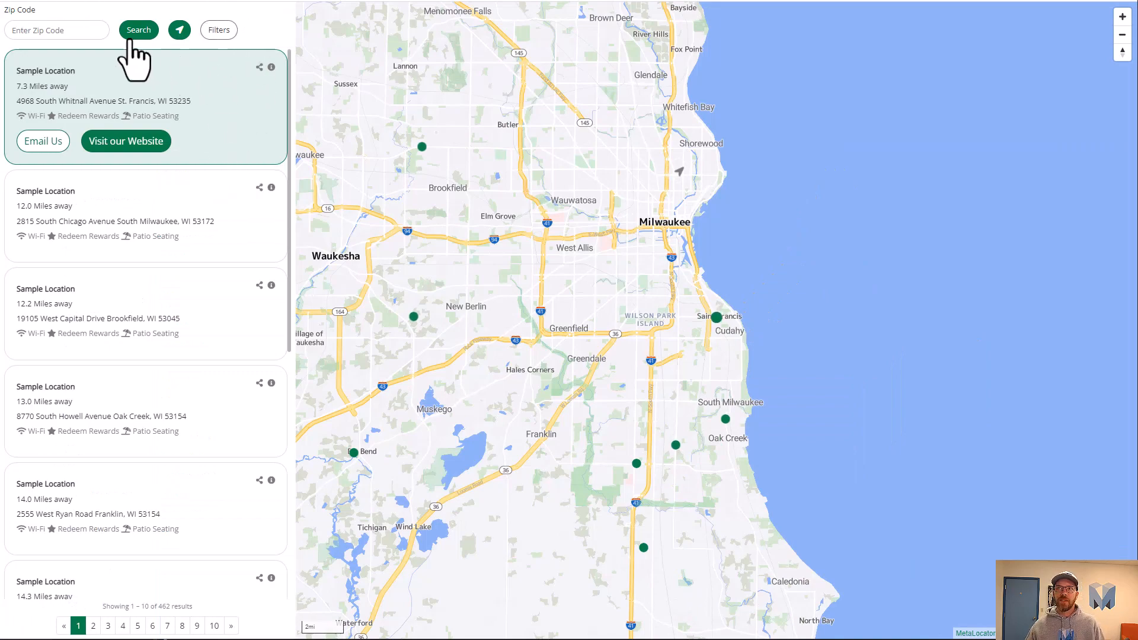
Browse the live locator's results list and select locations to check their appearance.
scroll(112, 125, down, 7)
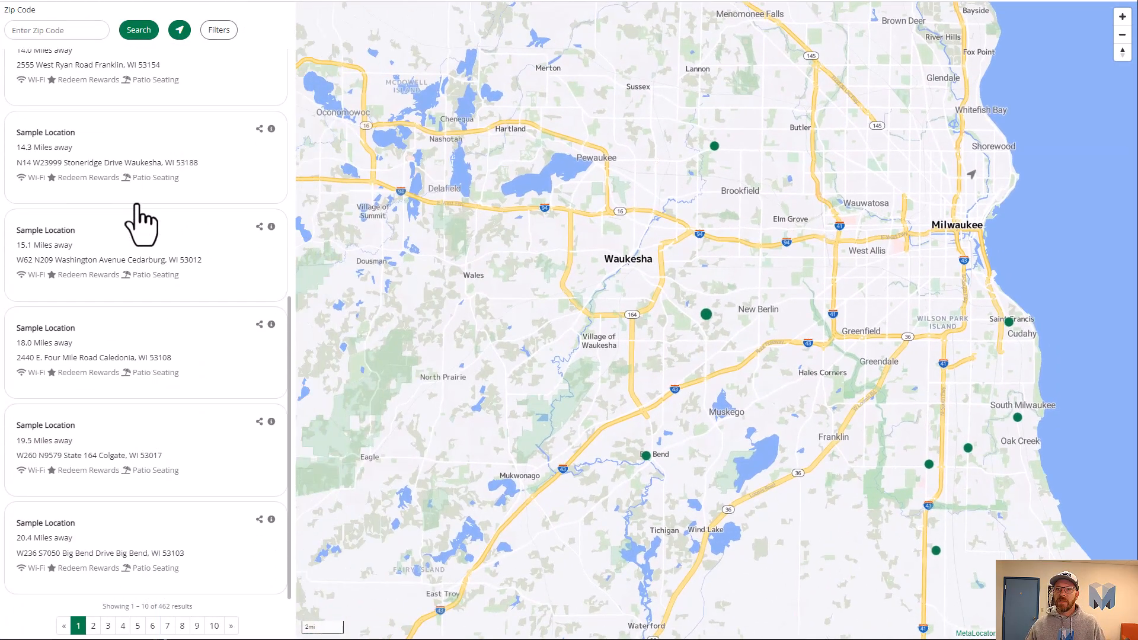
scroll(139, 222, up, 7)
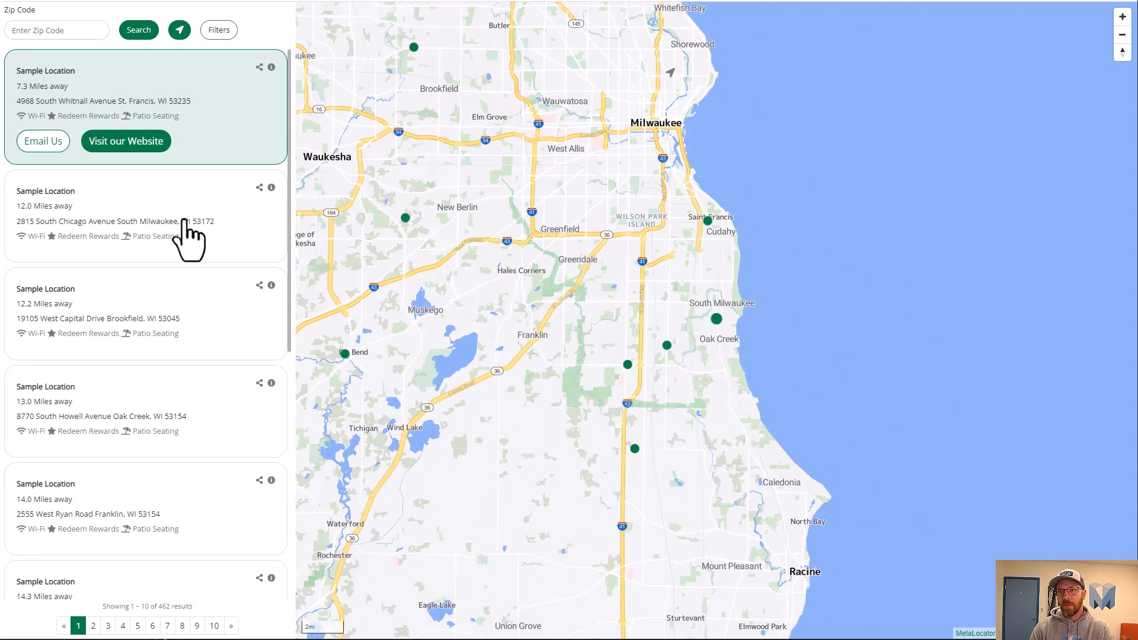
click(184, 220)
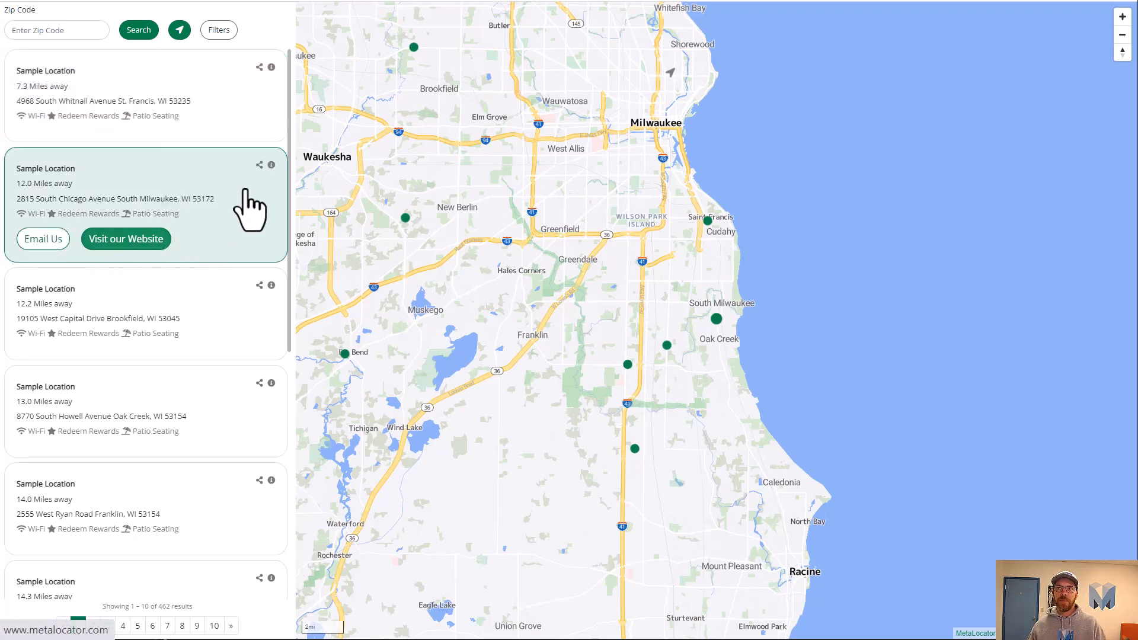
click(133, 223)
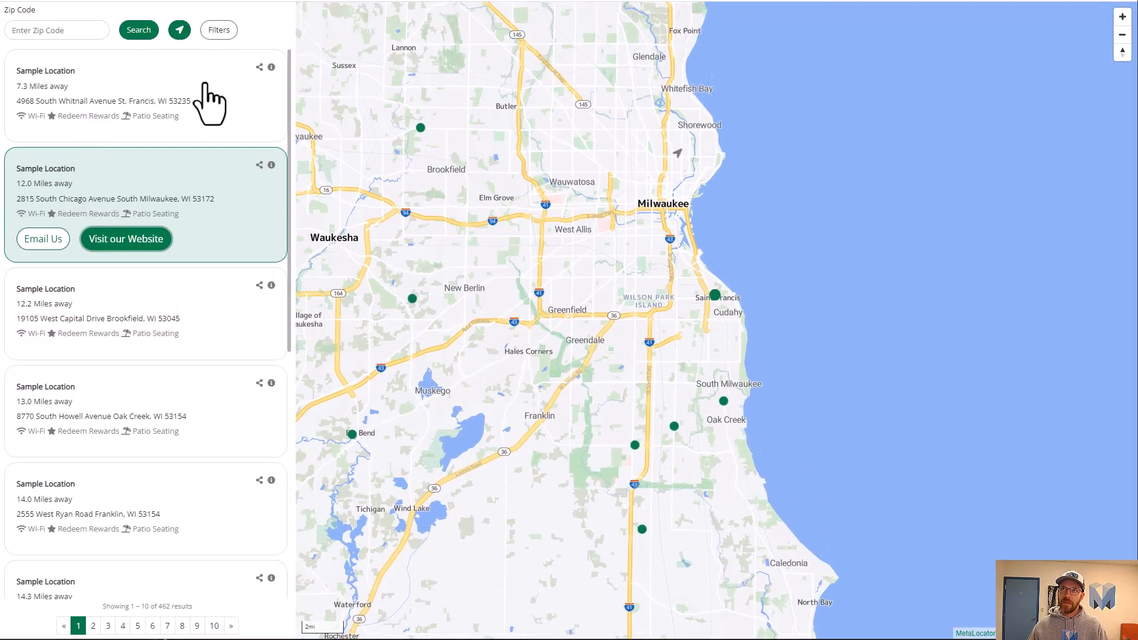
click(197, 97)
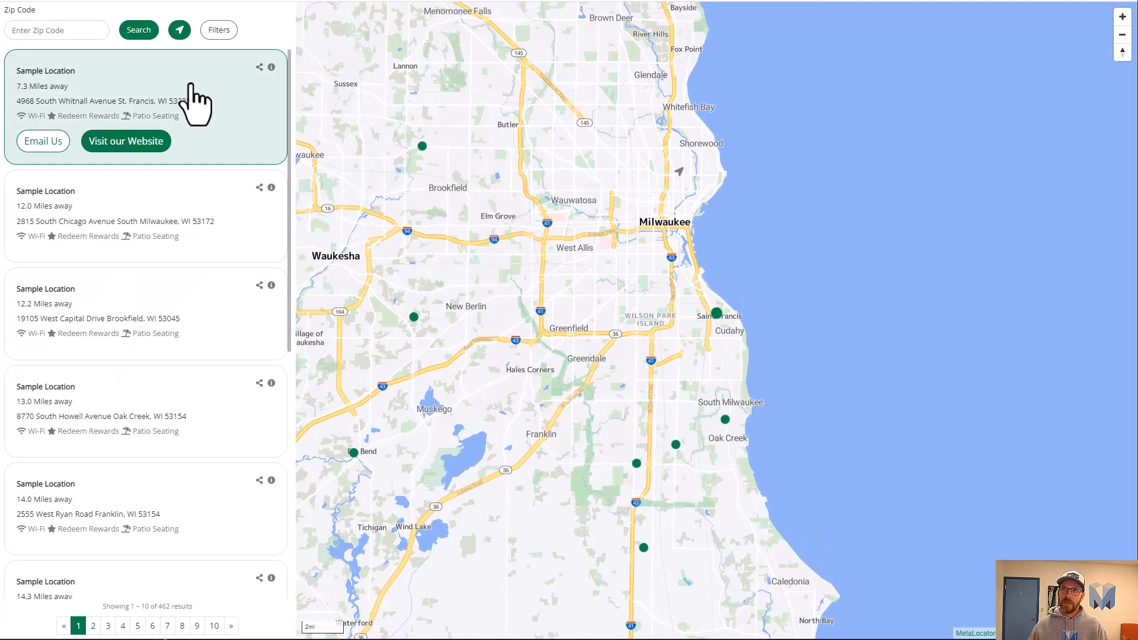